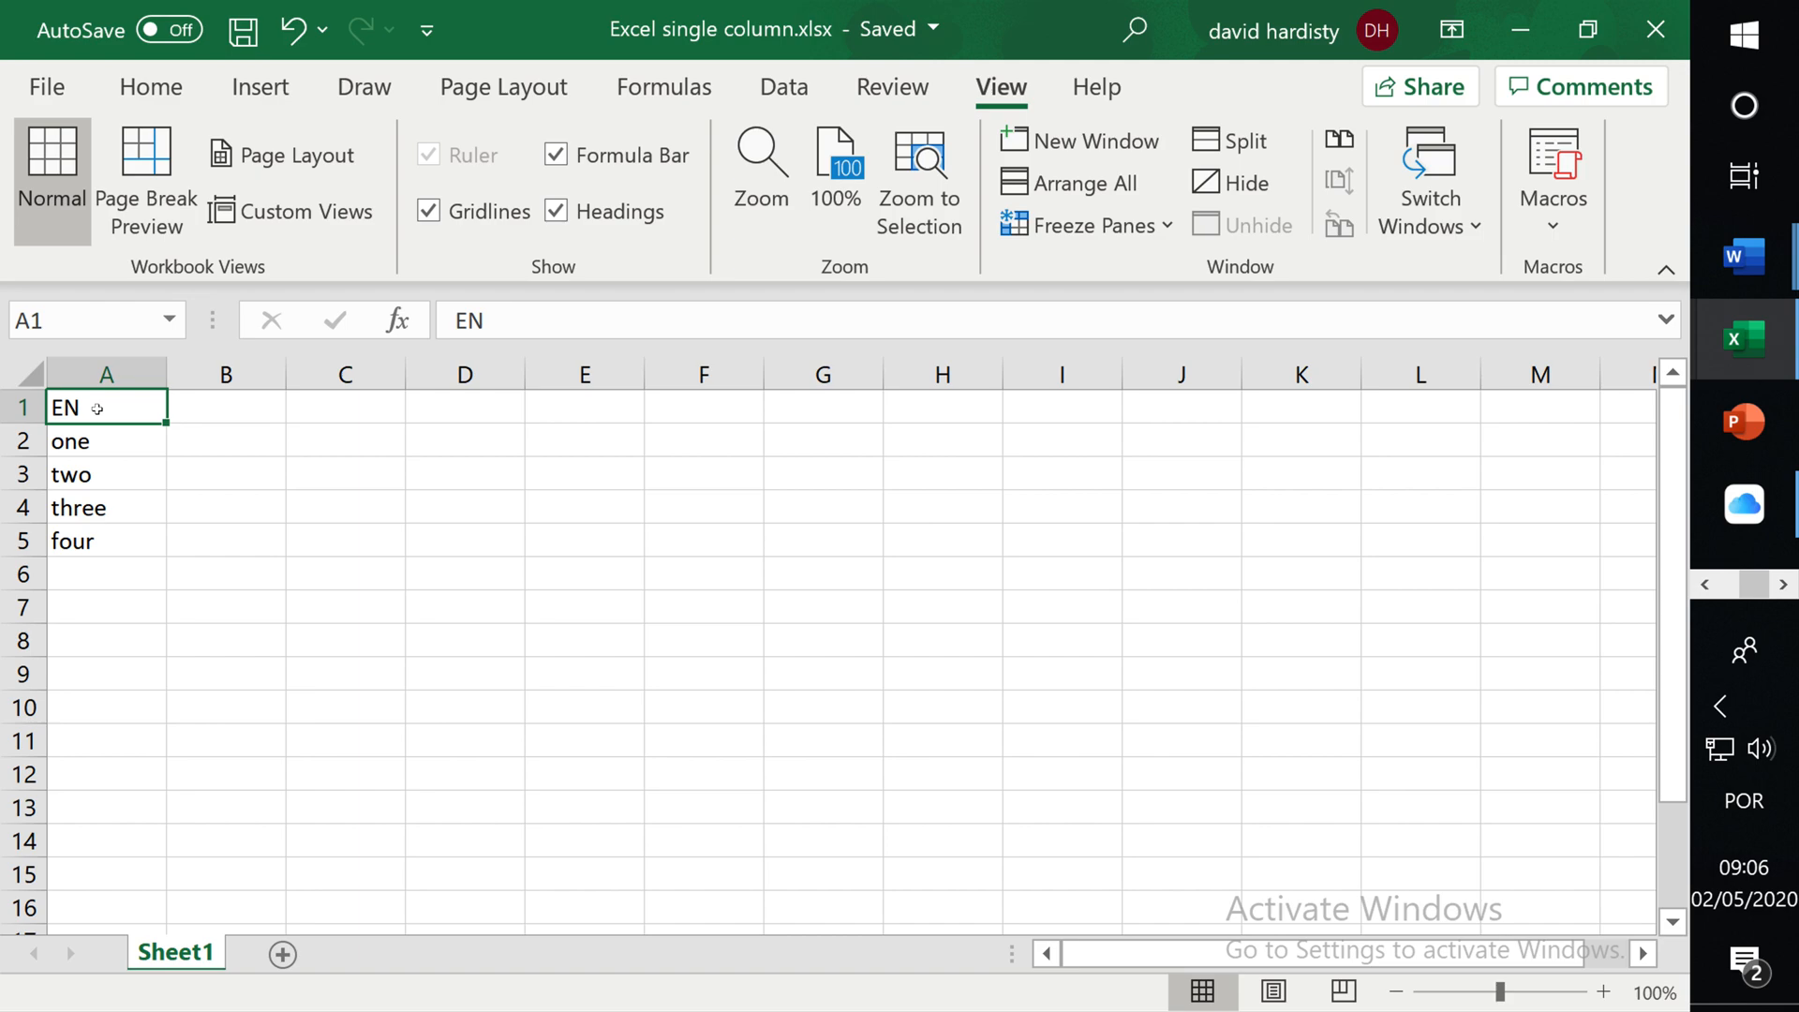
- Overwrite the English entries in cells A1:A5 with PT, um, dois, três and quatro
{"action": "type", "text": "PT"}
{"action": "key", "text": "Return"}
{"action": "type", "text": "um"}
{"action": "key", "text": "Return"}
{"action": "type", "text": "dois"}
{"action": "key", "text": "Return"}
{"action": "type", "text": "três"}
{"action": "key", "text": "Return"}
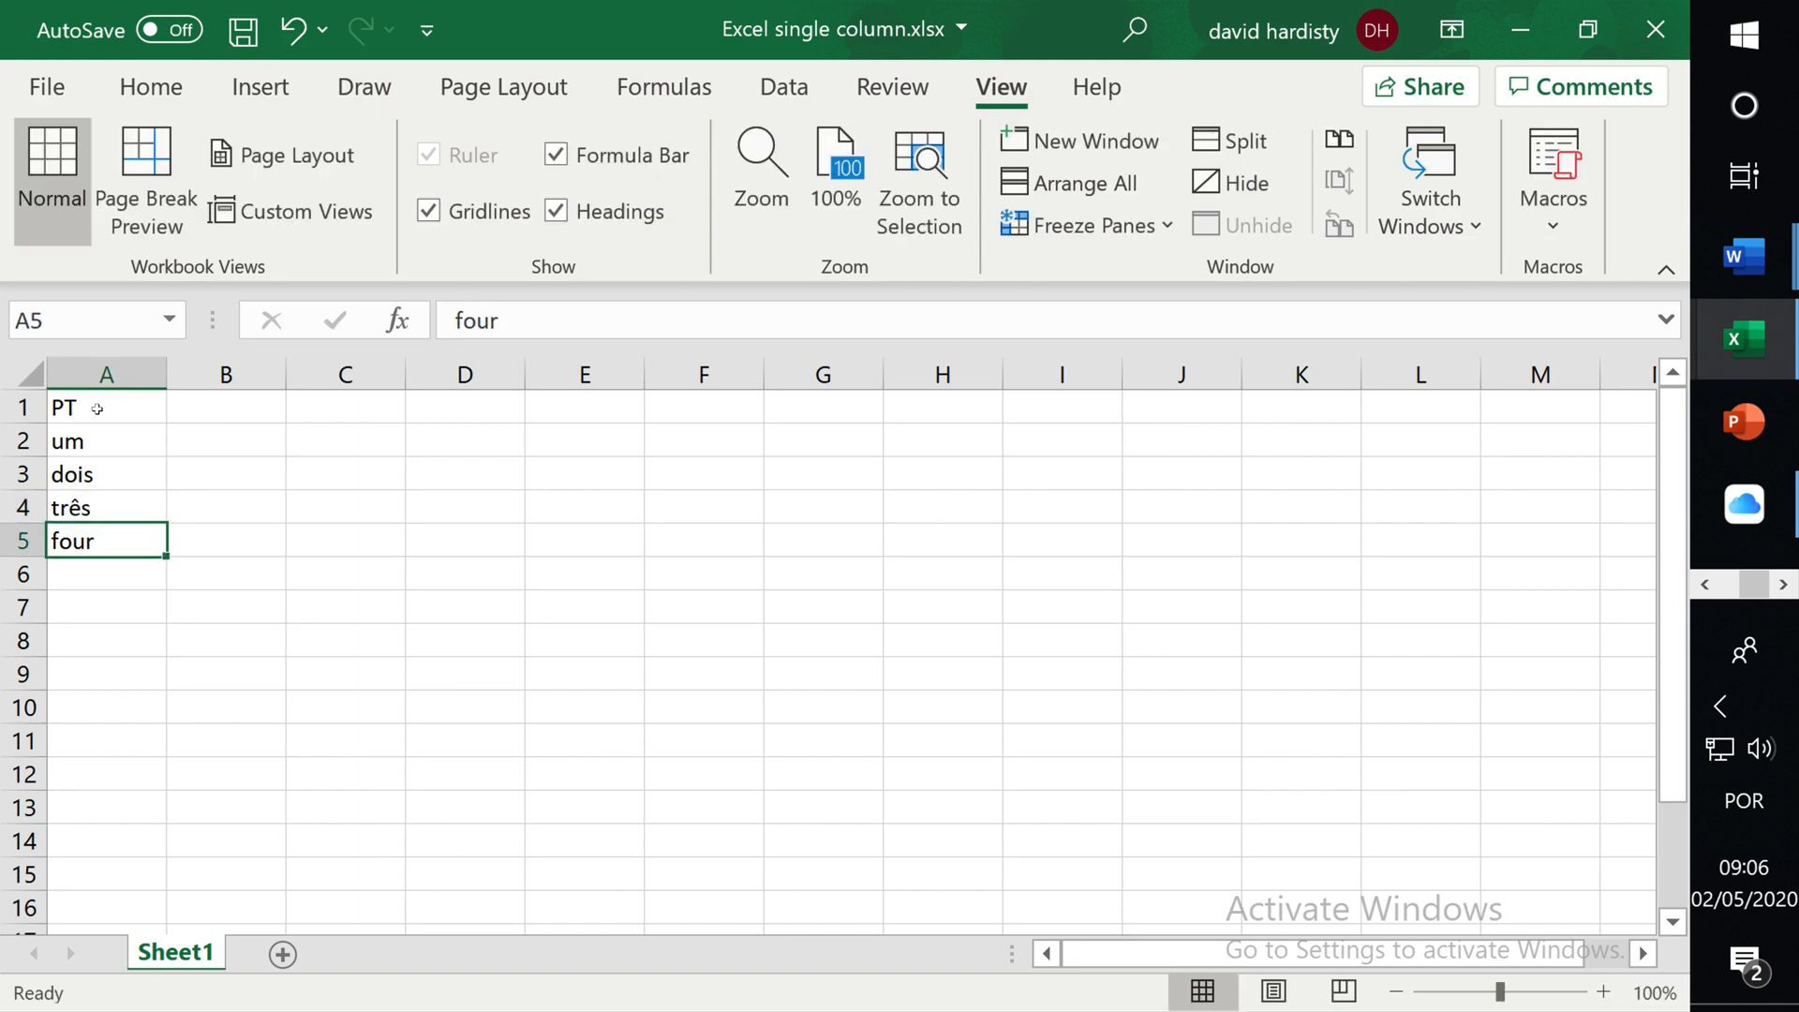
{"action": "type", "text": "quatro"}
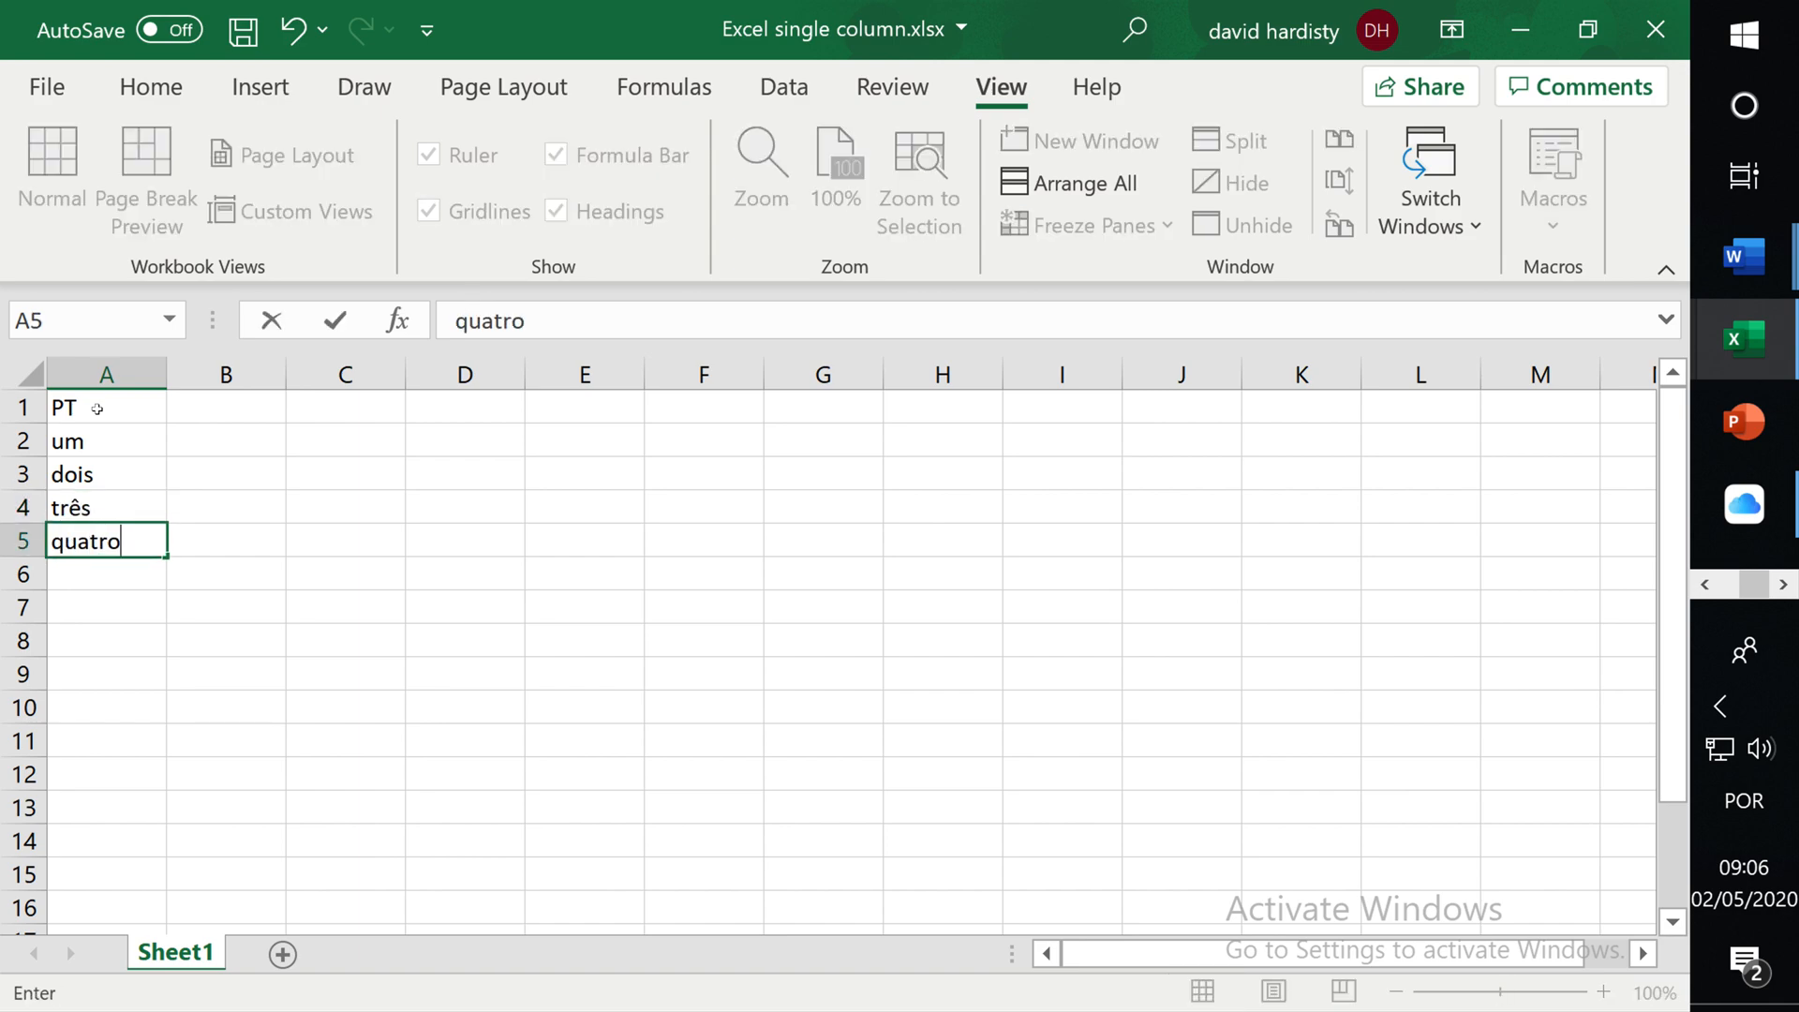
{"action": "key", "text": "Return"}
{"action": "left_click_drag", "start_coordinate": [97, 410], "coordinate": [71, 527]}
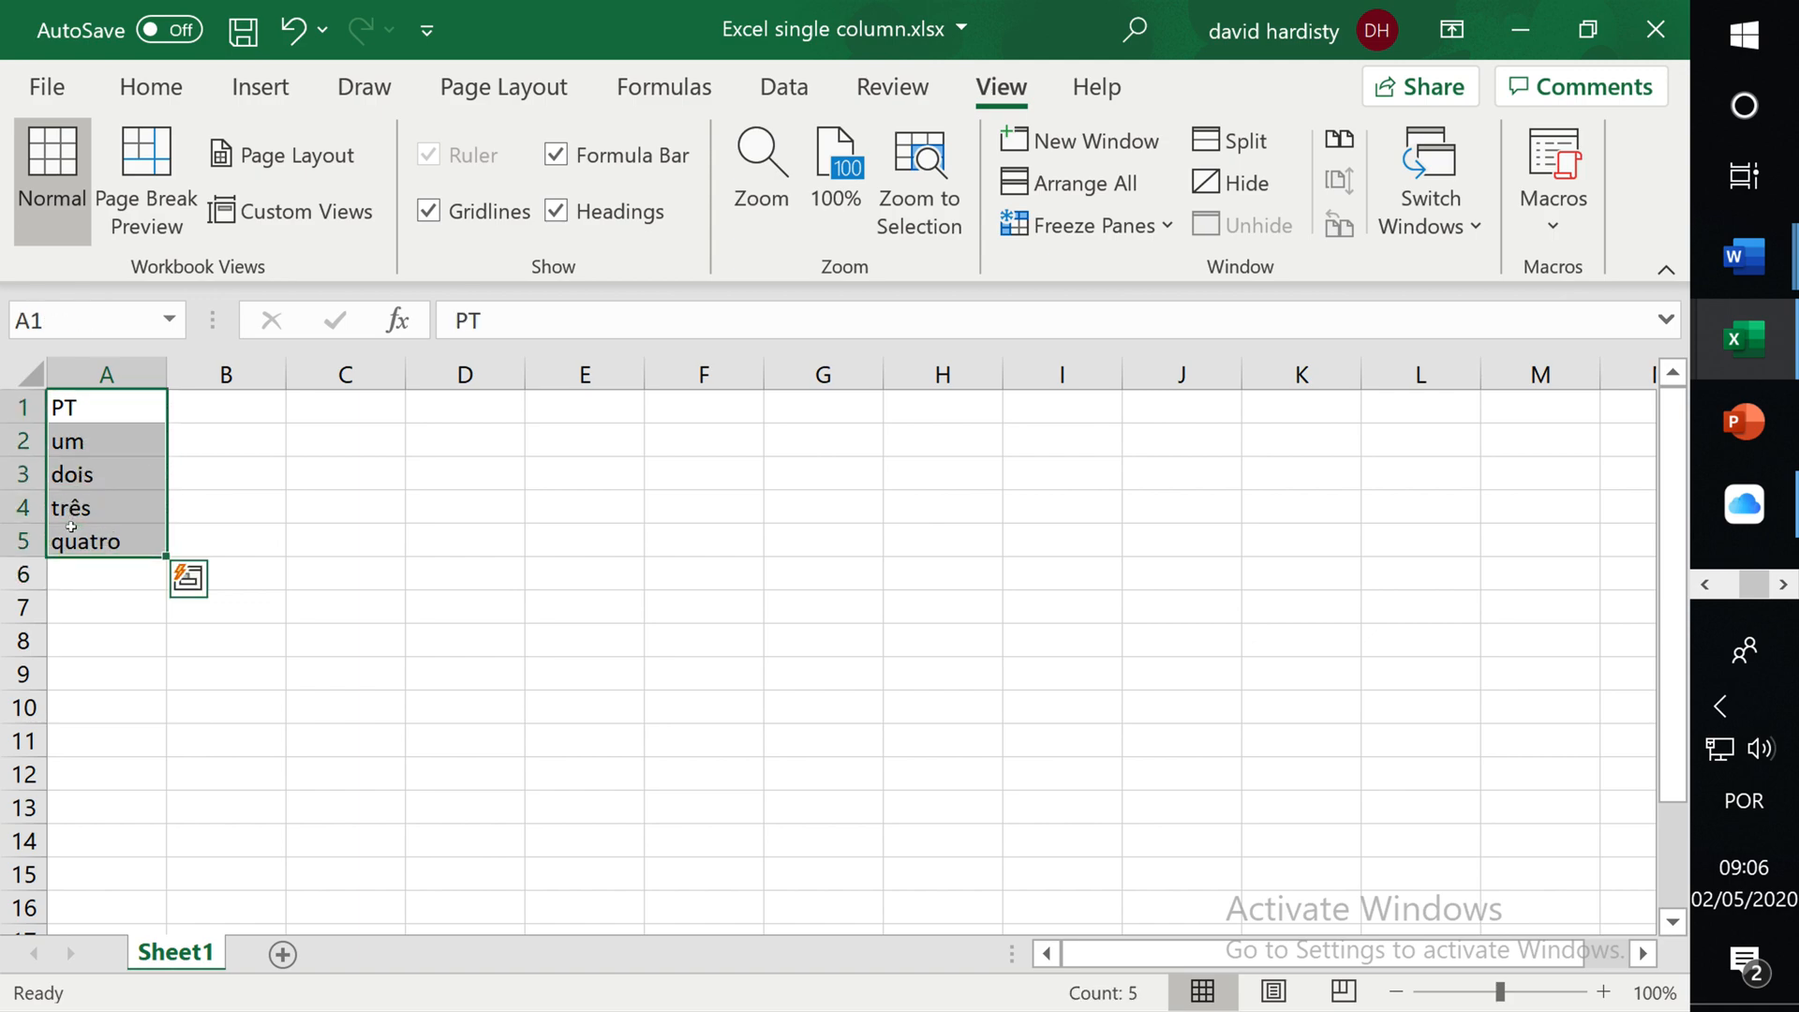
{"action": "left_click", "coordinate": [71, 528]}
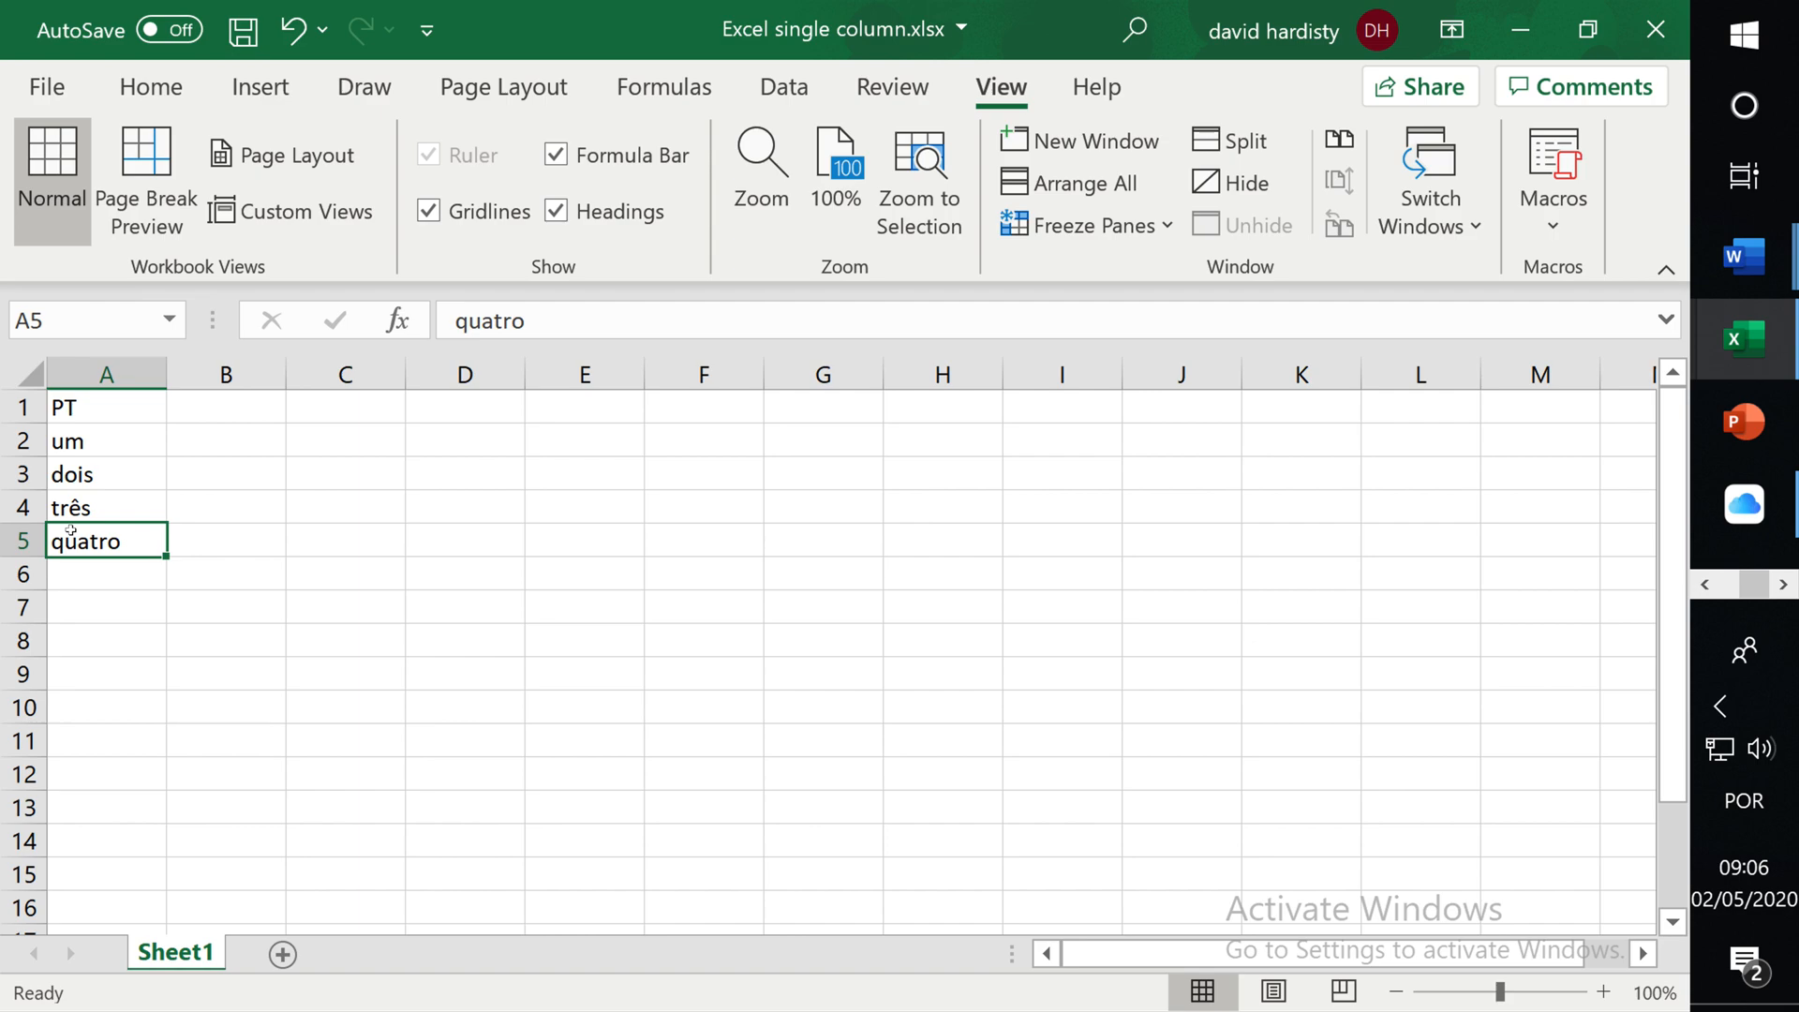
- Close the single-column workbook without saving its changes and switch to Numbers-EN-FR-DE-PT.xlsx
{"action": "key", "text": "alt+F4"}
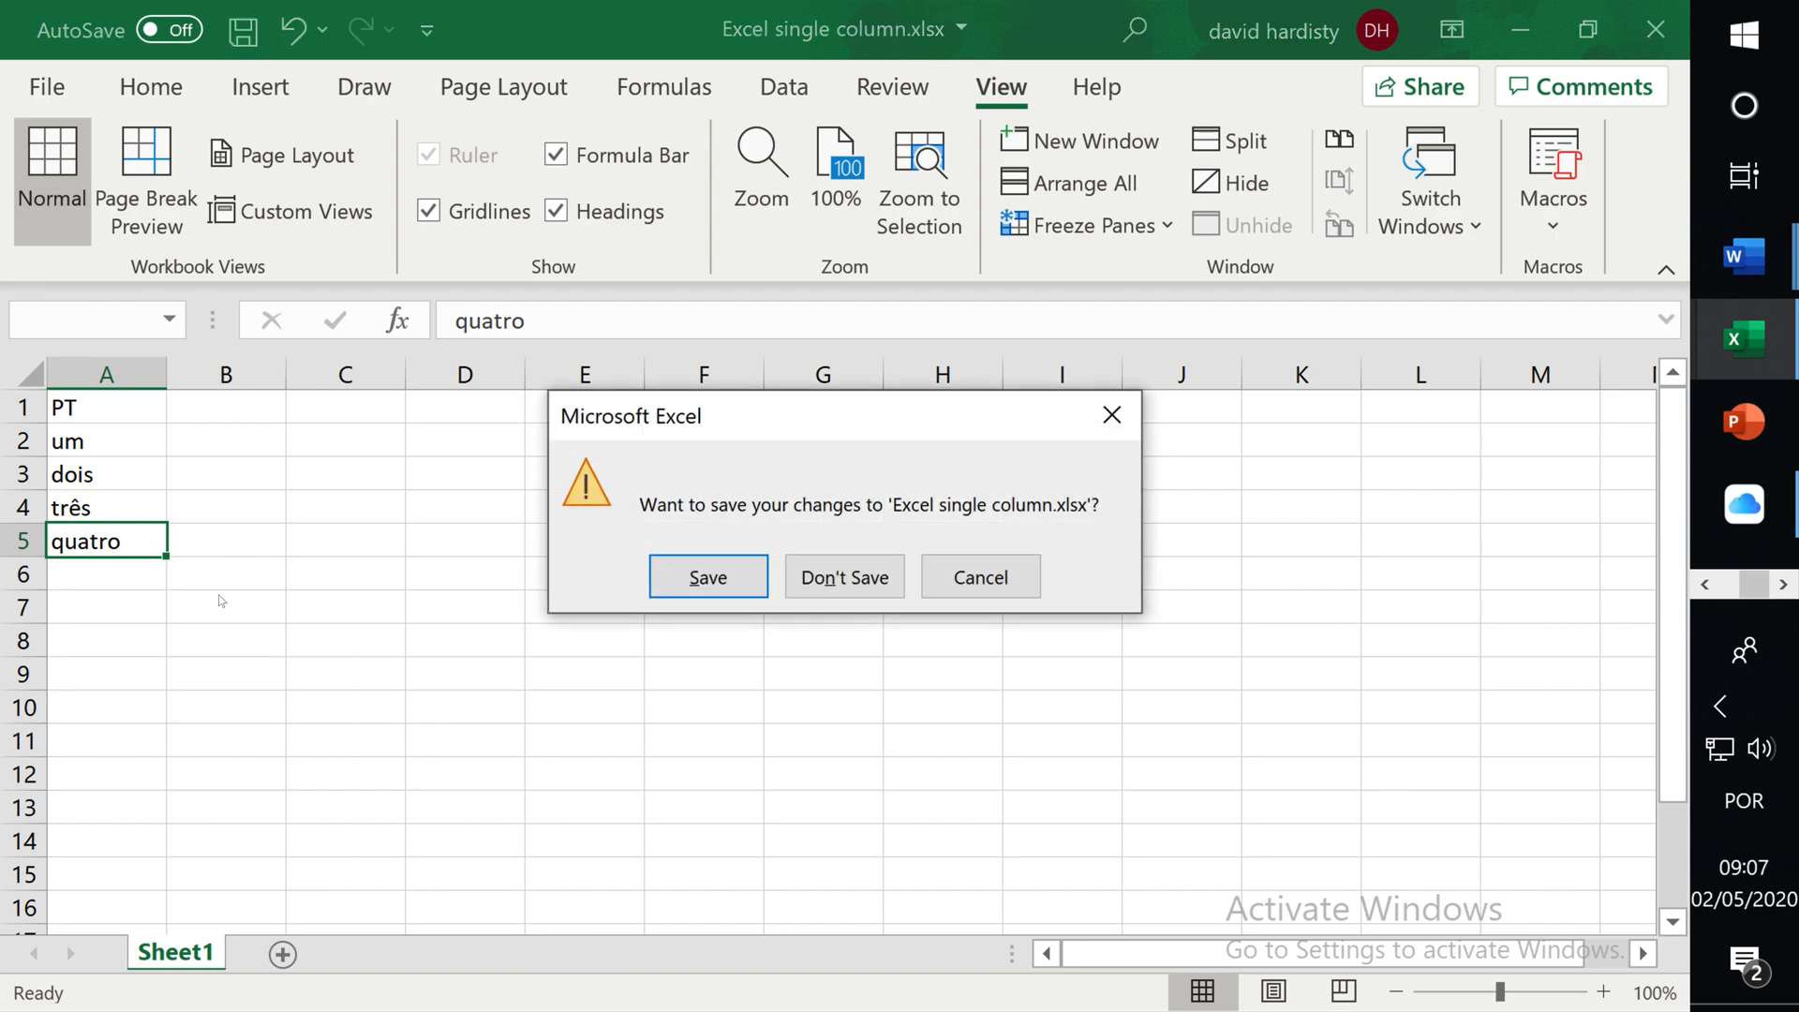
{"action": "left_click", "coordinate": [848, 578]}
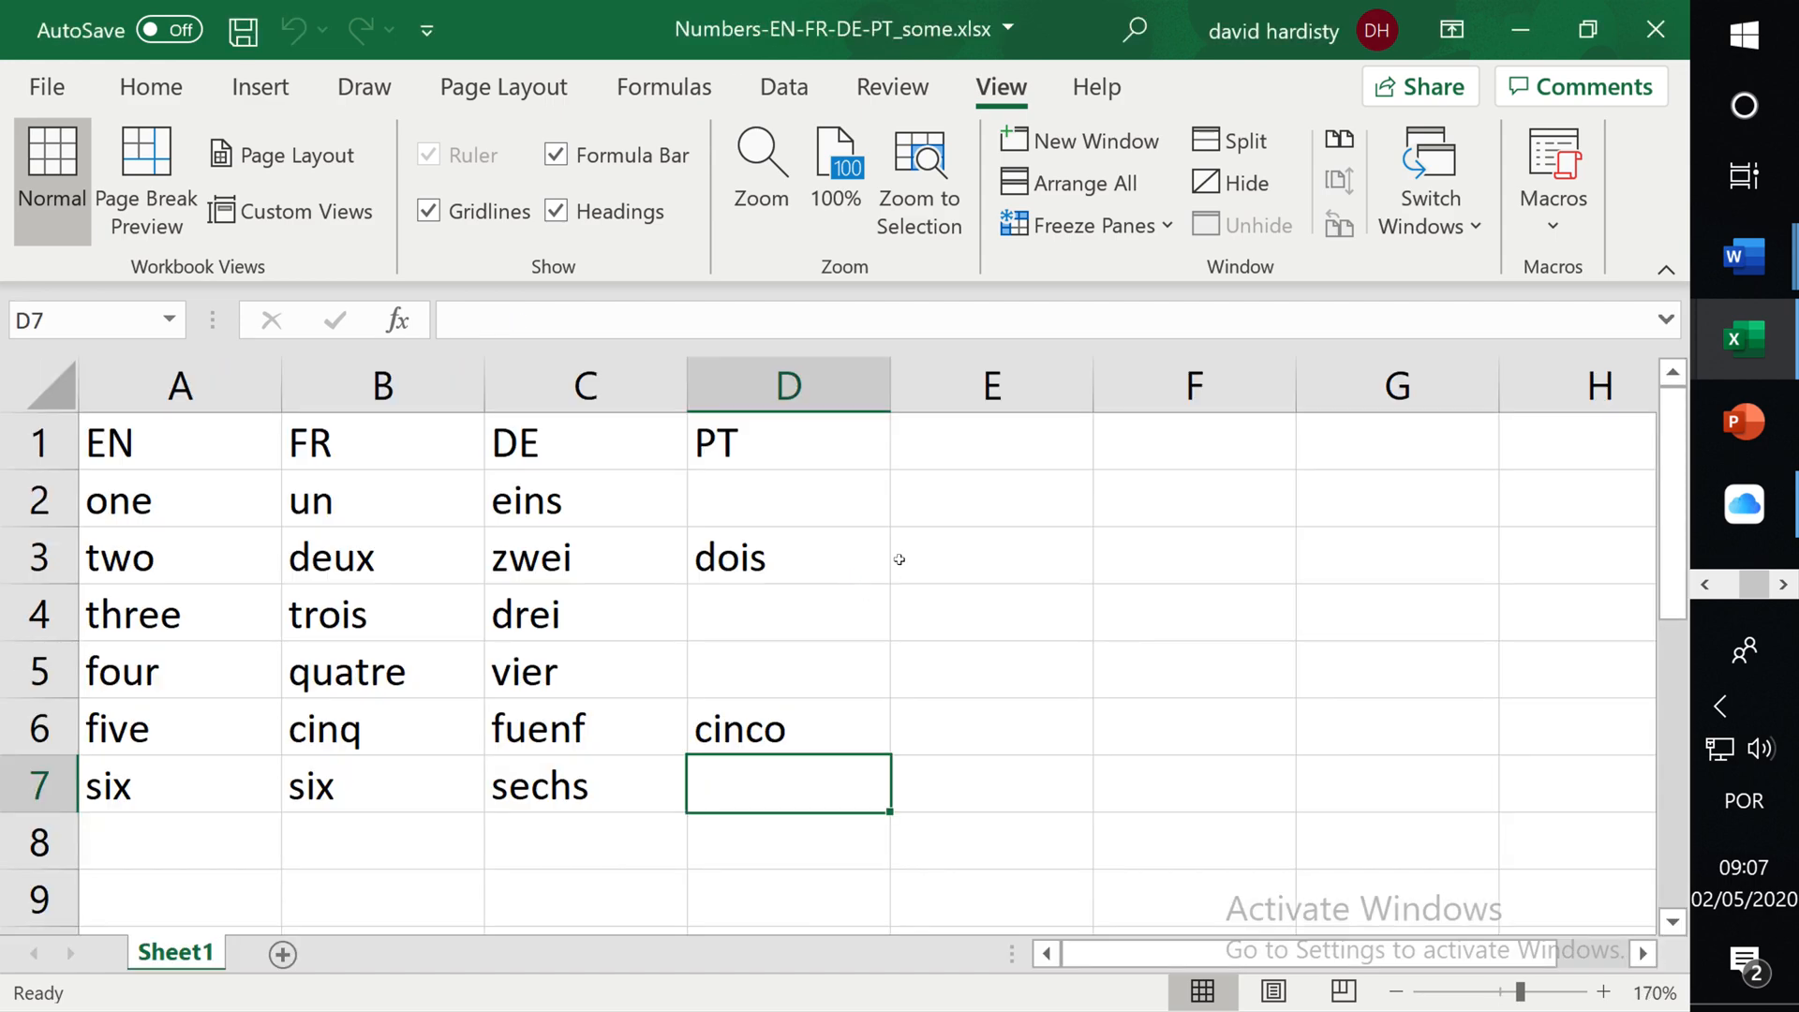
{"action": "left_click", "coordinate": [1463, 216]}
{"action": "left_click", "coordinate": [1484, 329]}
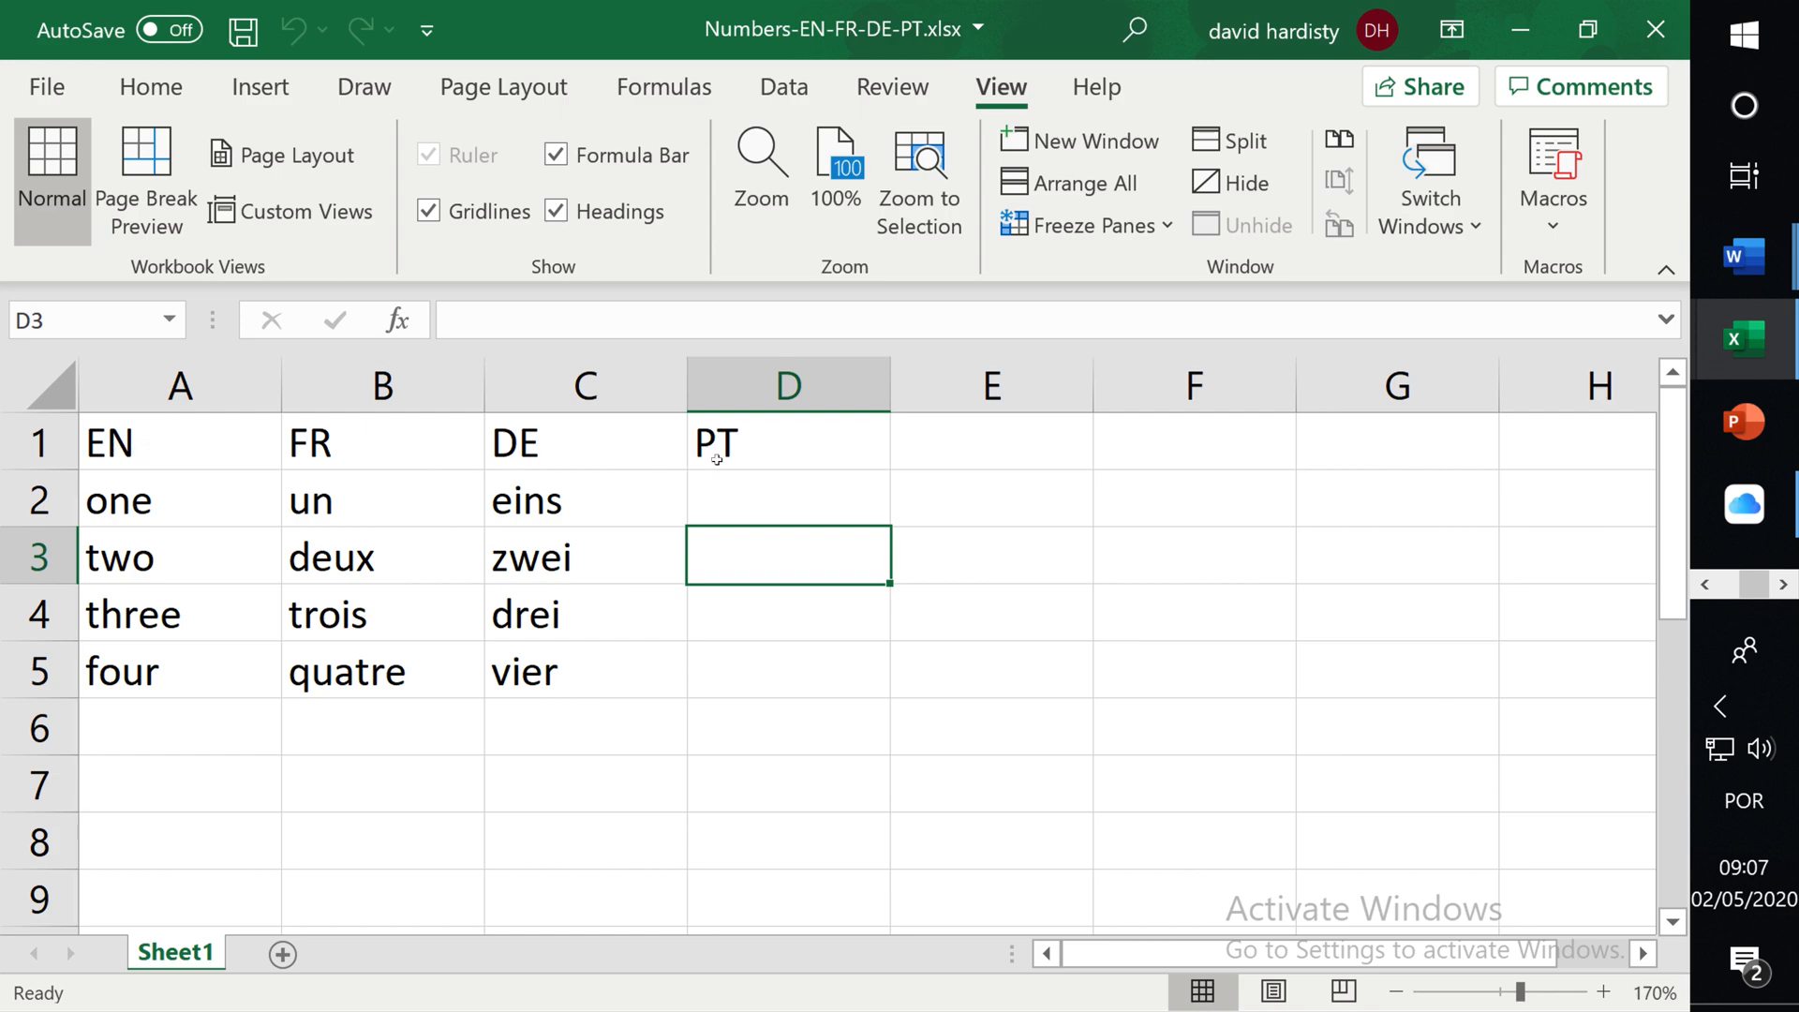
{"action": "left_click", "coordinate": [137, 451]}
{"action": "left_click", "coordinate": [302, 440]}
{"action": "left_click", "coordinate": [498, 448]}
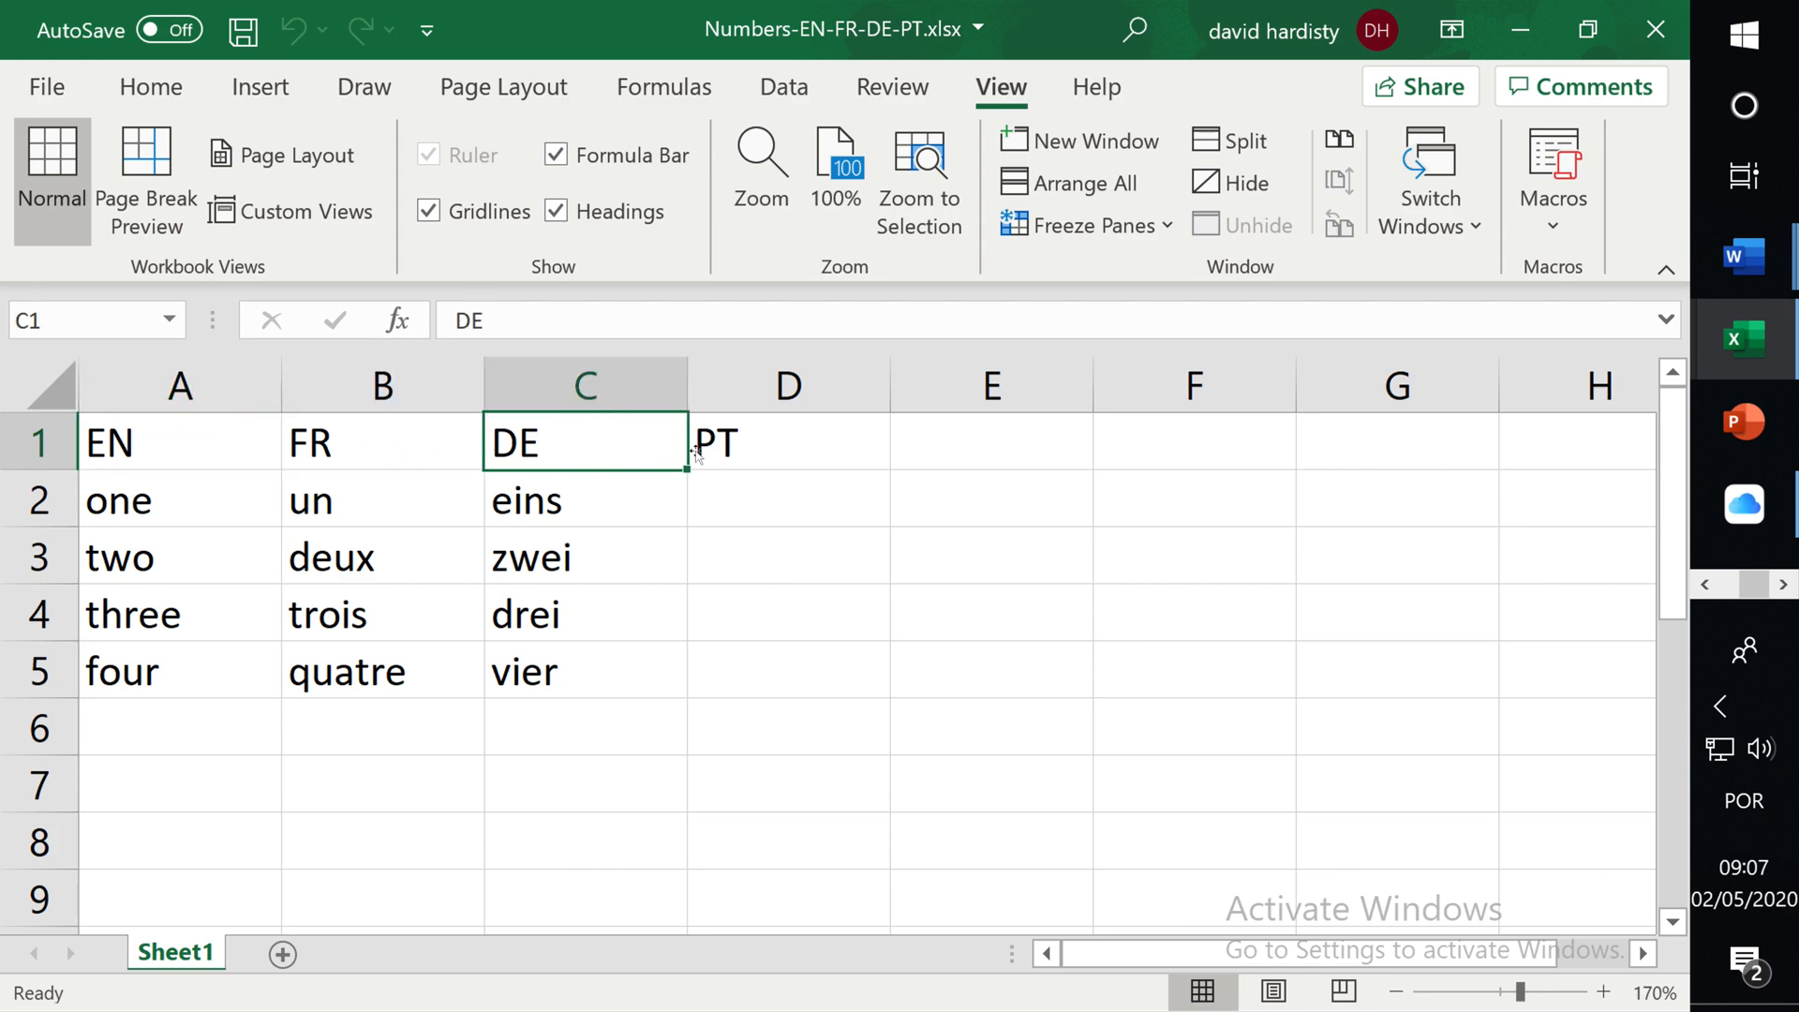
{"action": "left_click", "coordinate": [715, 459]}
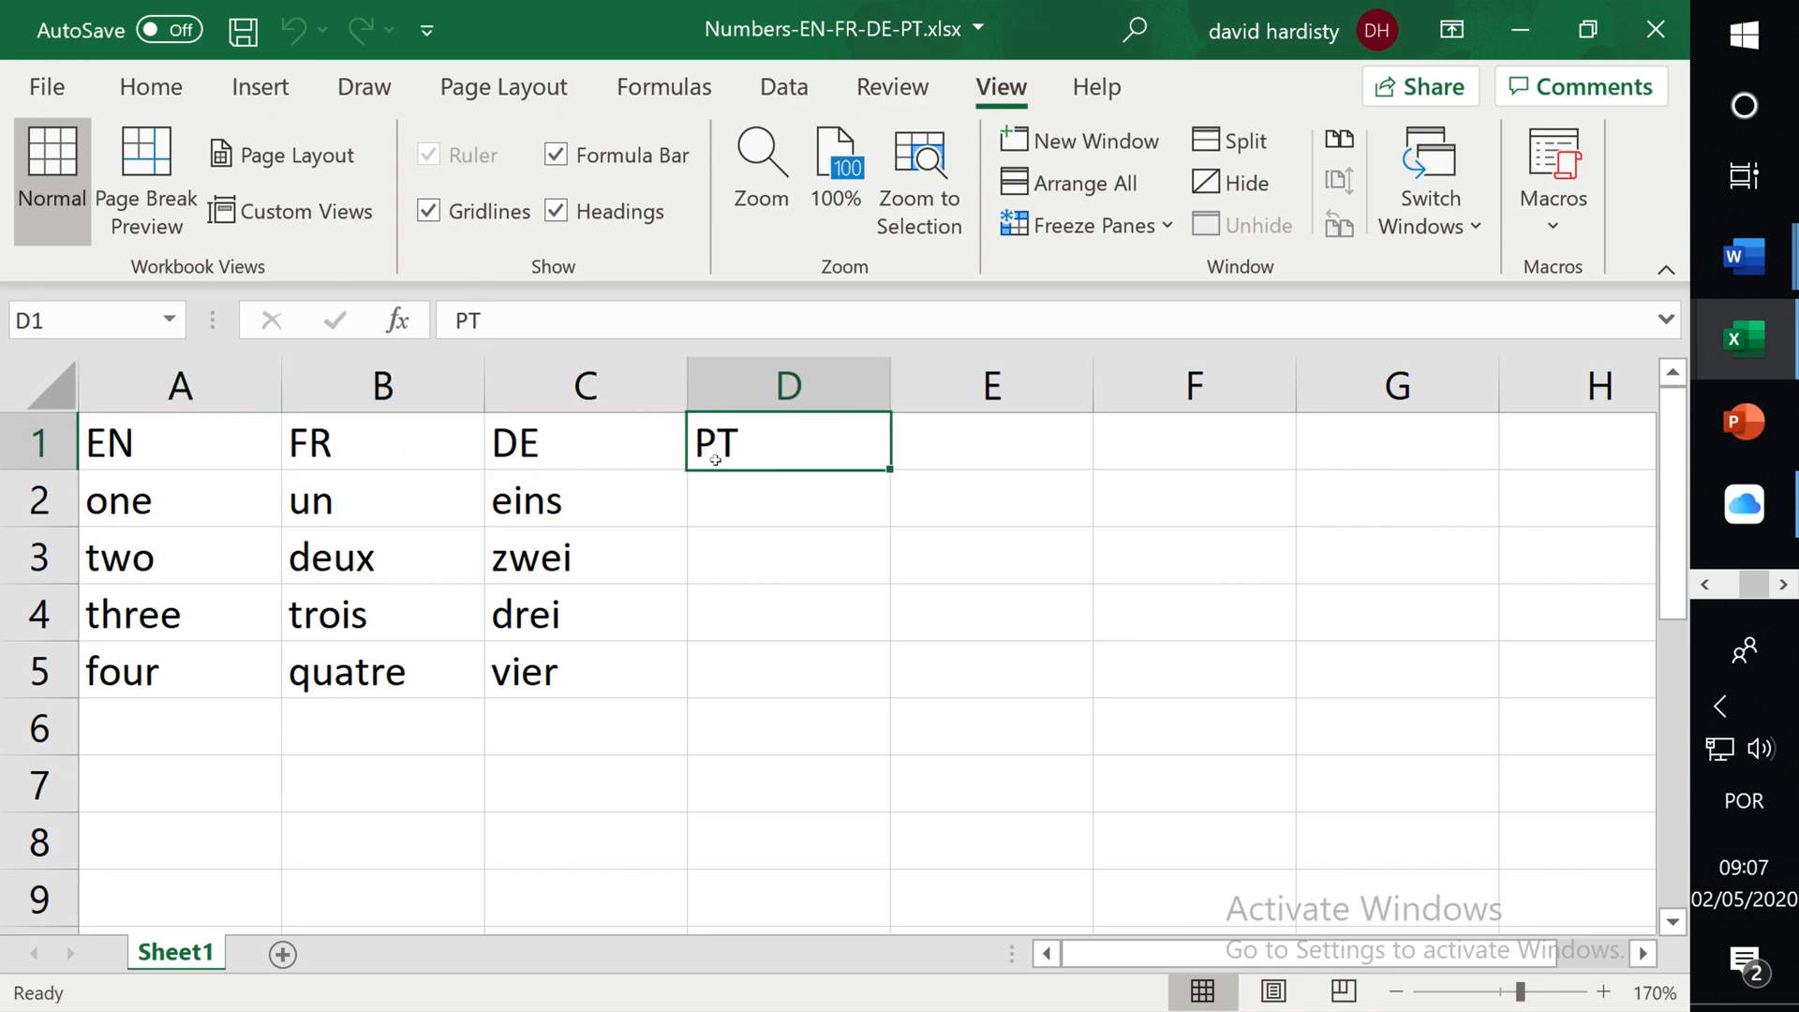
- Hide the FR and DE columns so that PT sits beside EN, and undo the hiding
{"action": "left_click", "coordinate": [394, 375]}
{"action": "left_click_drag", "start_coordinate": [392, 384], "coordinate": [555, 388]}
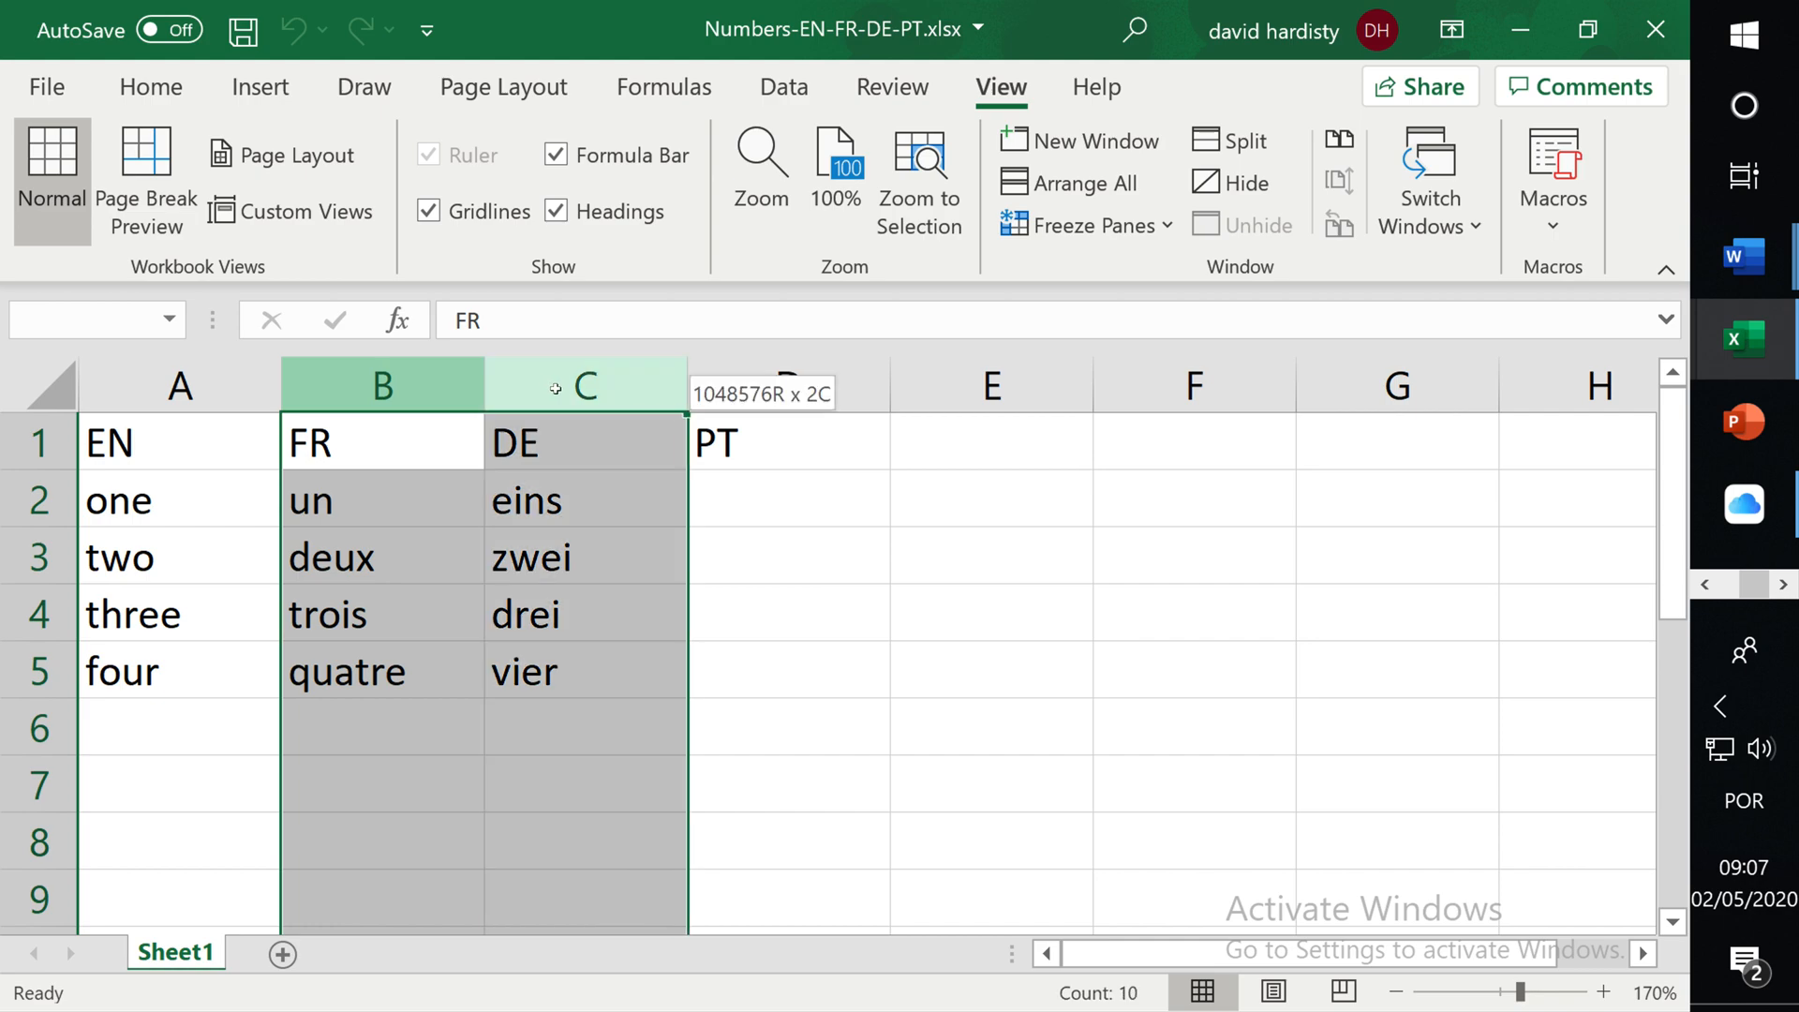
{"action": "right_click", "coordinate": [555, 386]}
{"action": "left_click", "coordinate": [654, 938]}
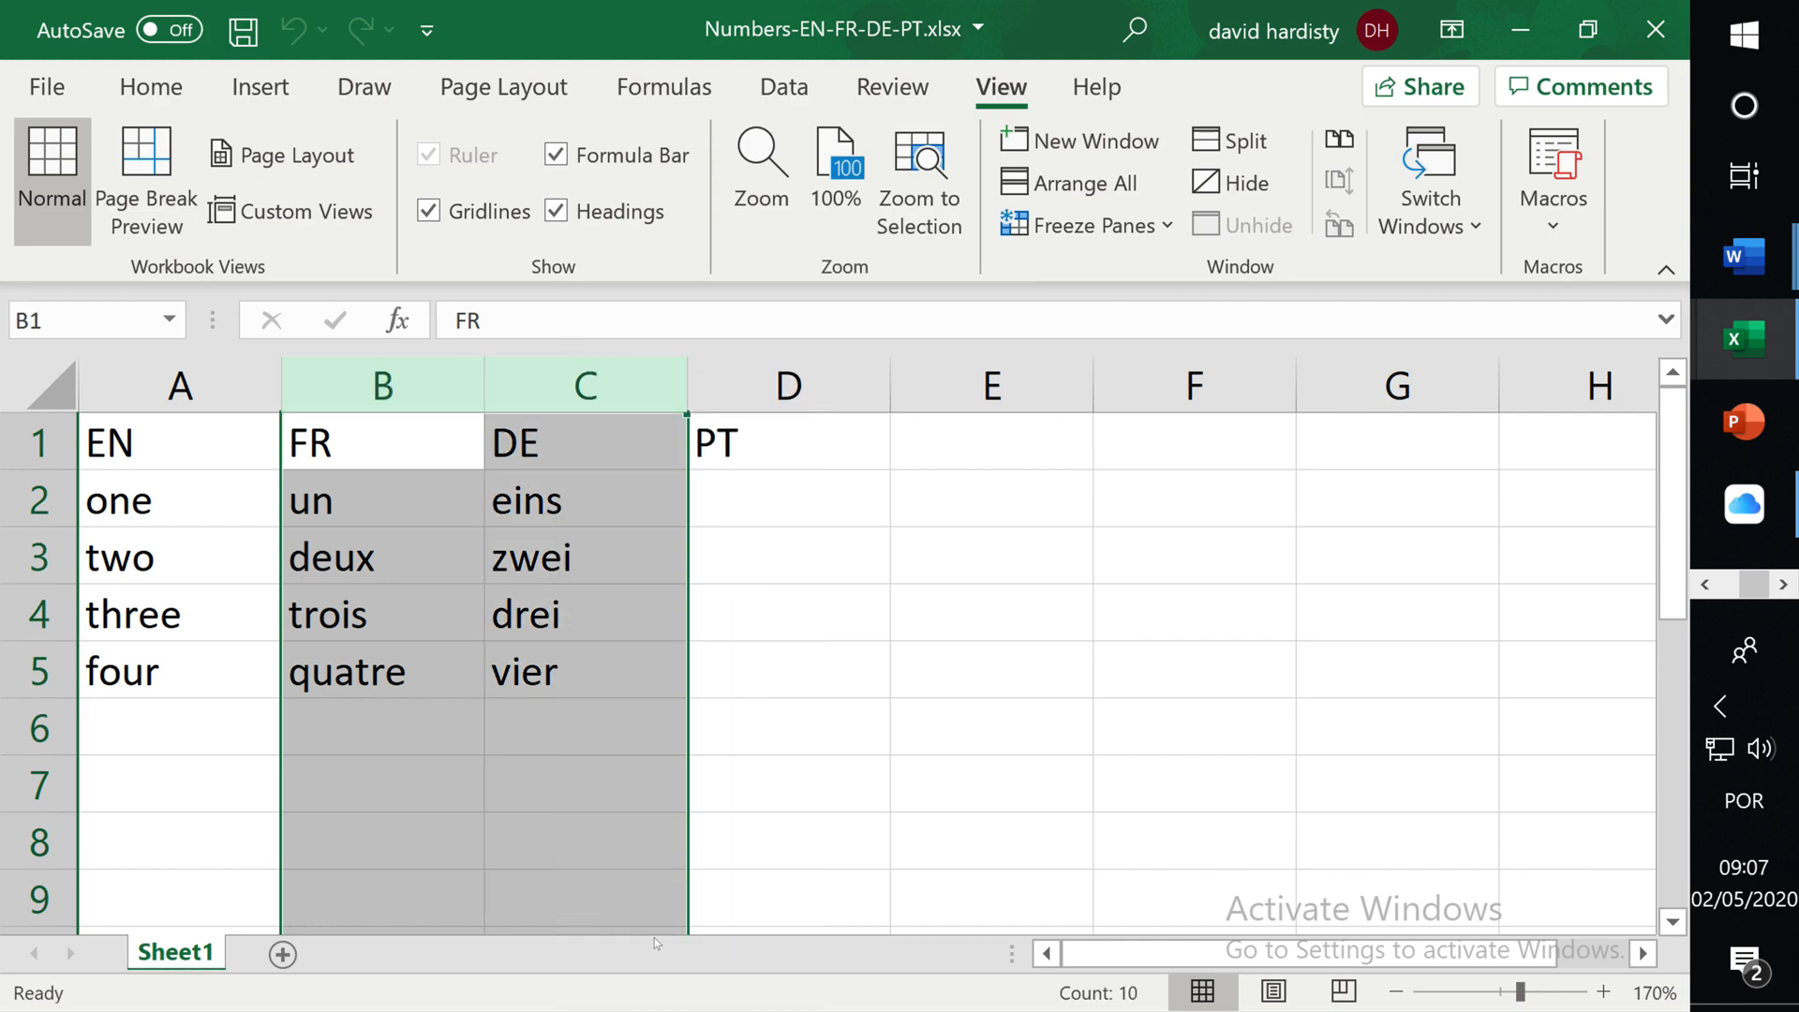
{"action": "left_click_drag", "start_coordinate": [321, 486], "coordinate": [341, 674]}
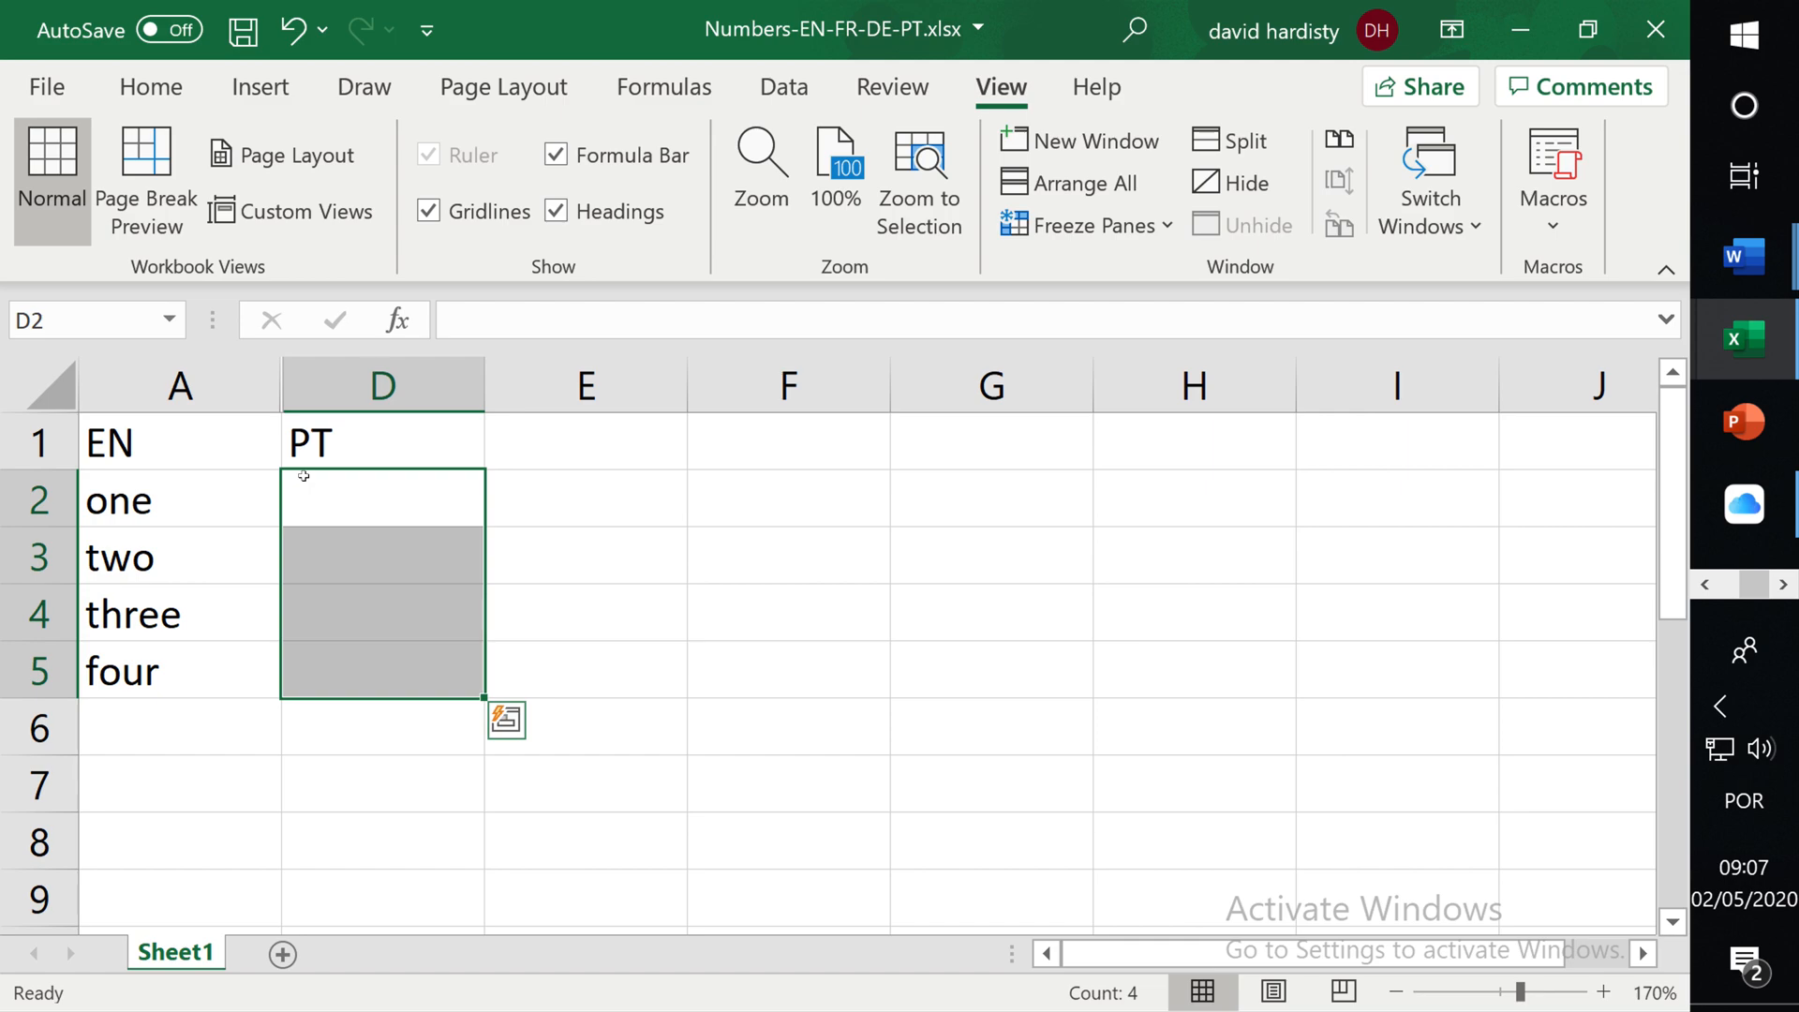
{"action": "key", "text": "ctrl+z"}
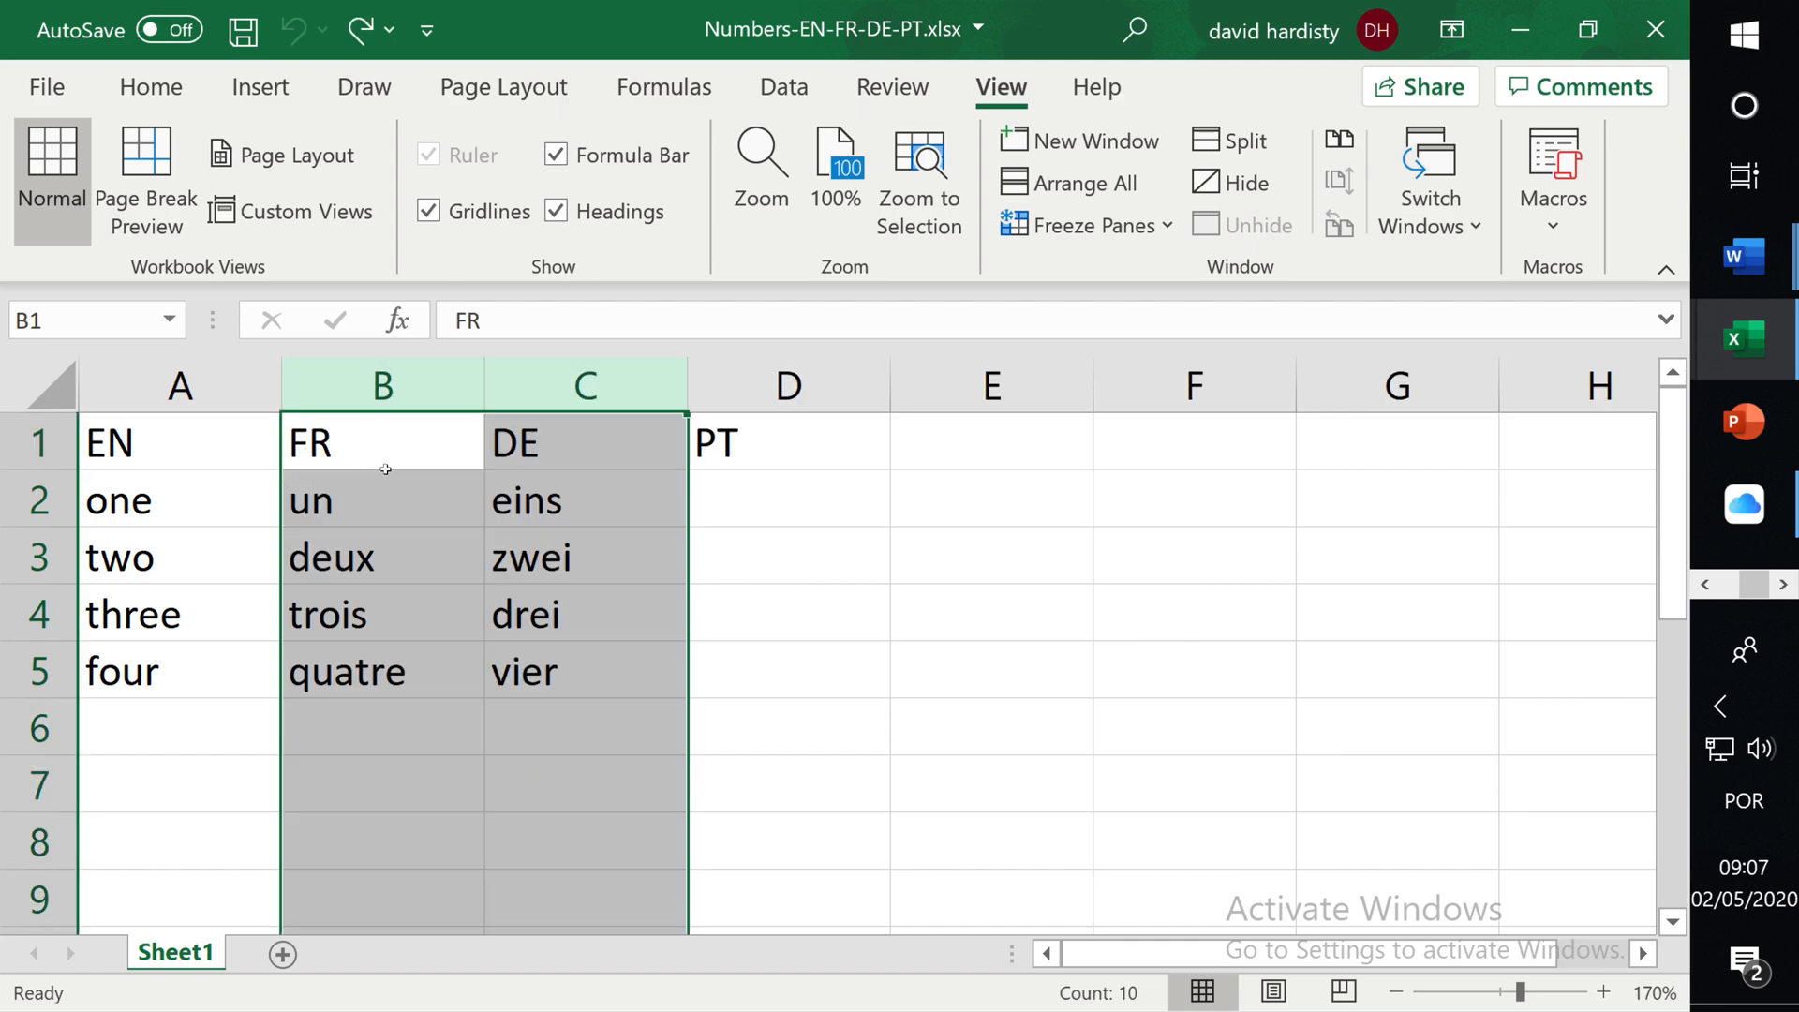
- Examine the multilingual layout, comparing the EN, FR and DE columns with the PT column meant for the translations
{"action": "left_click", "coordinate": [740, 510]}
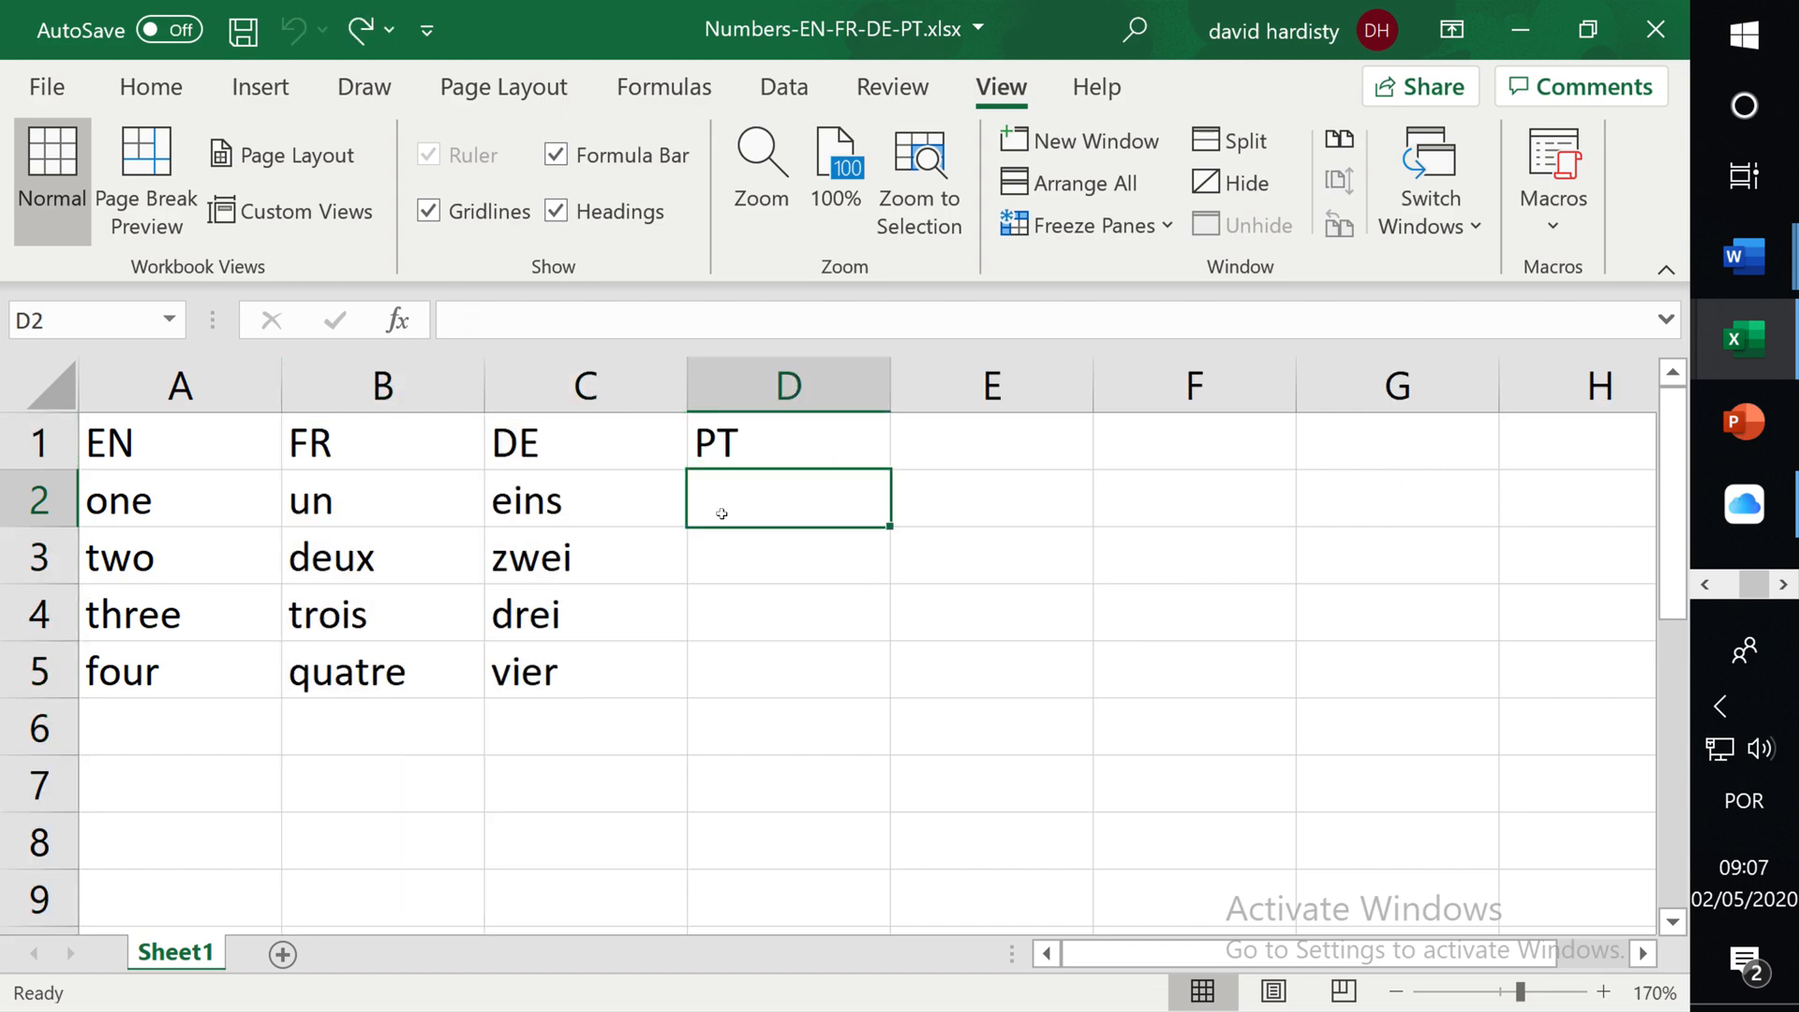
{"action": "left_click", "coordinate": [176, 449]}
{"action": "left_click", "coordinate": [349, 457]}
{"action": "left_click", "coordinate": [539, 451]}
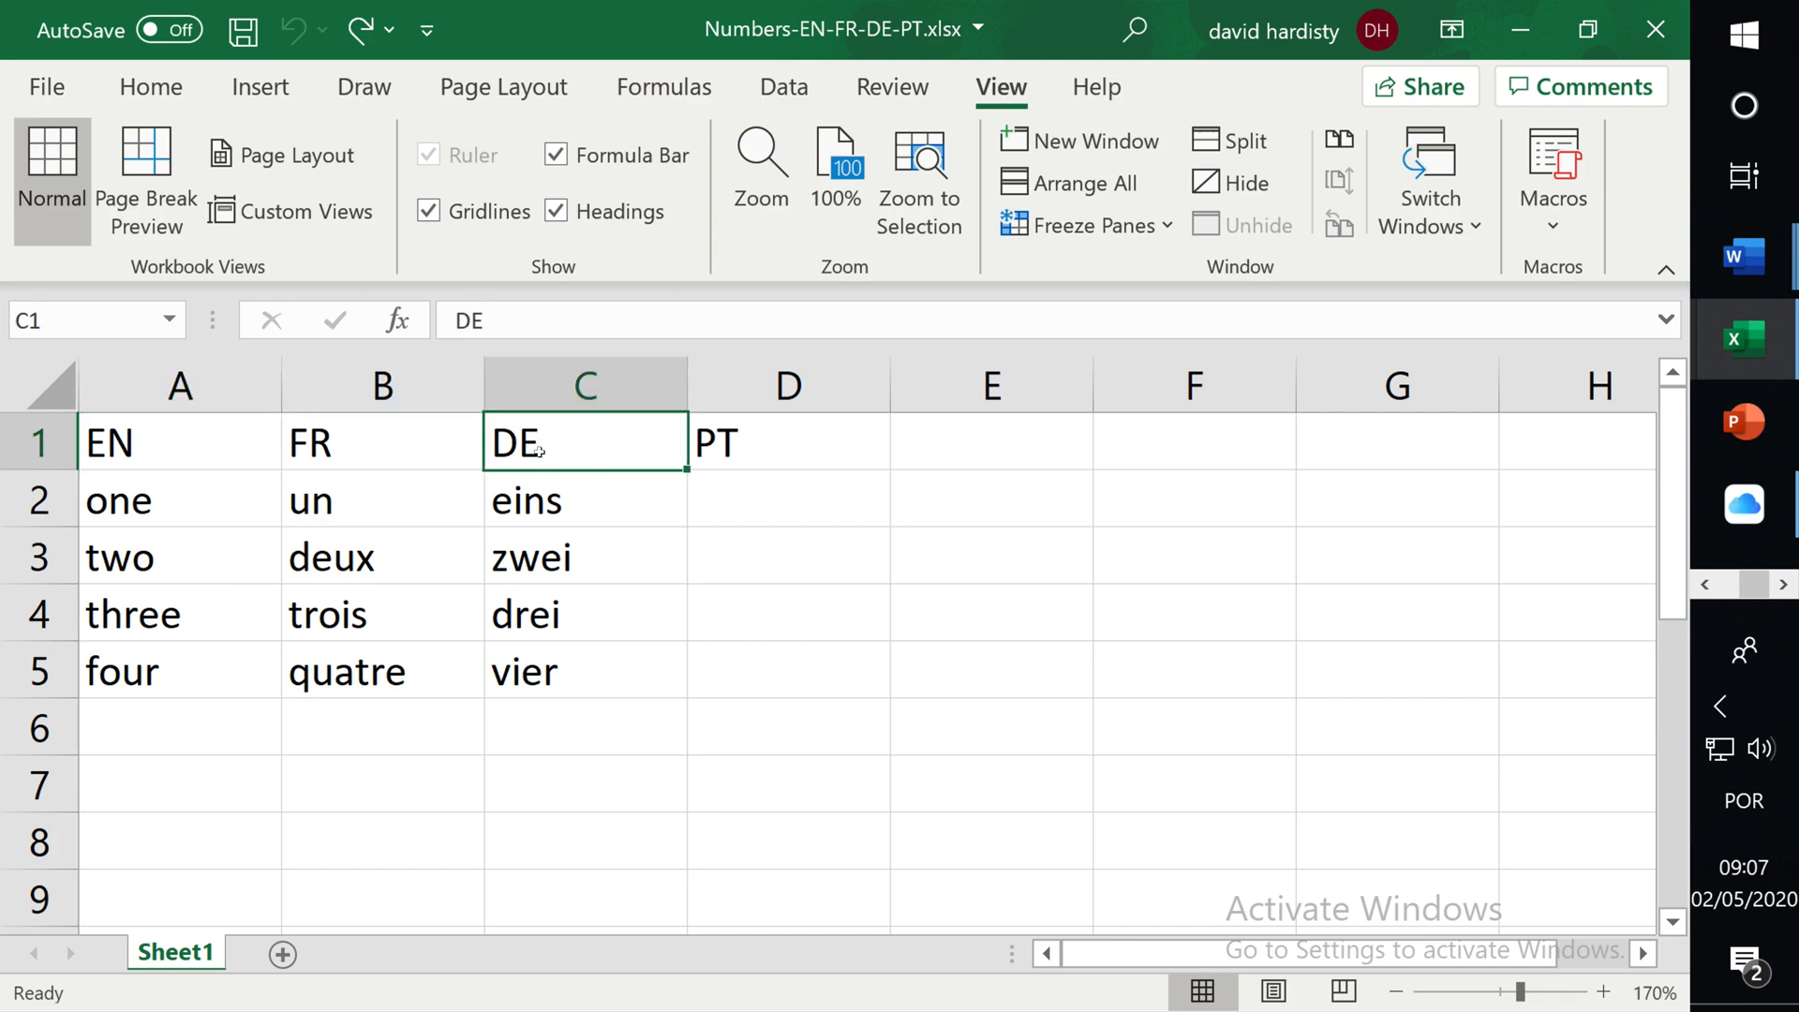
{"action": "left_click", "coordinate": [196, 441]}
{"action": "left_click", "coordinate": [361, 452]}
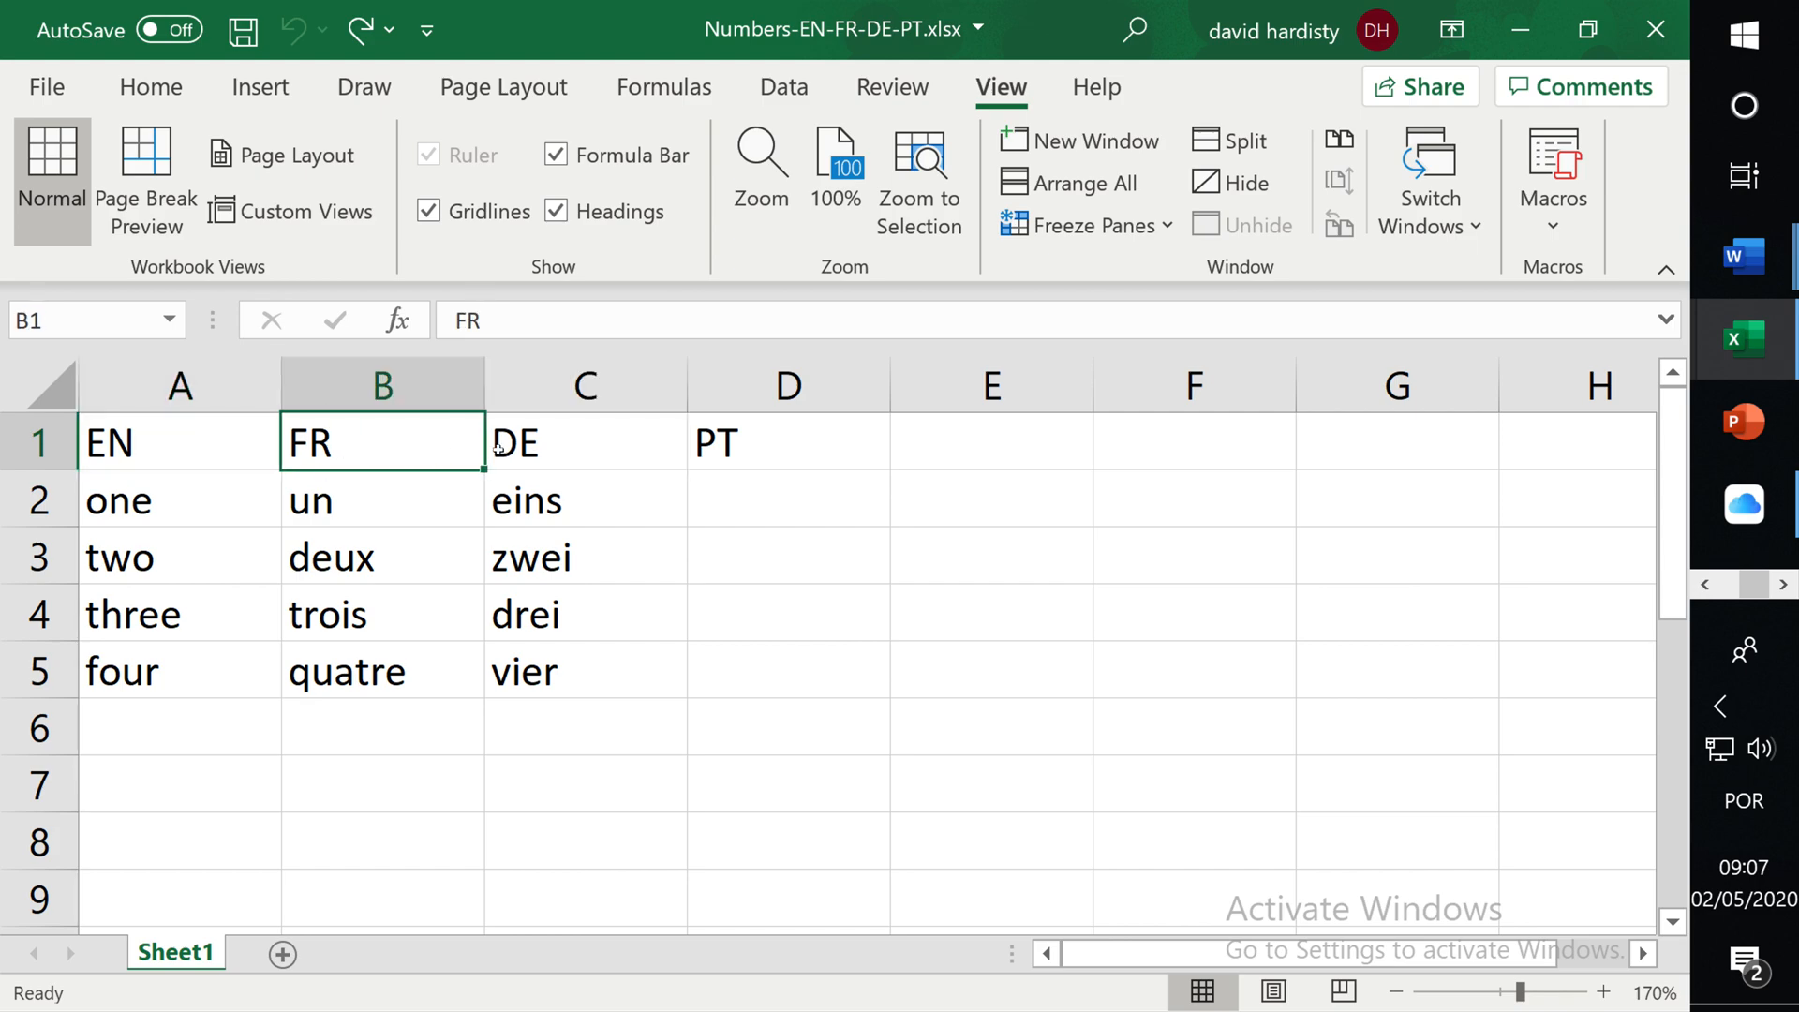
{"action": "left_click", "coordinate": [551, 456]}
{"action": "left_click_drag", "start_coordinate": [780, 457], "coordinate": [784, 663]}
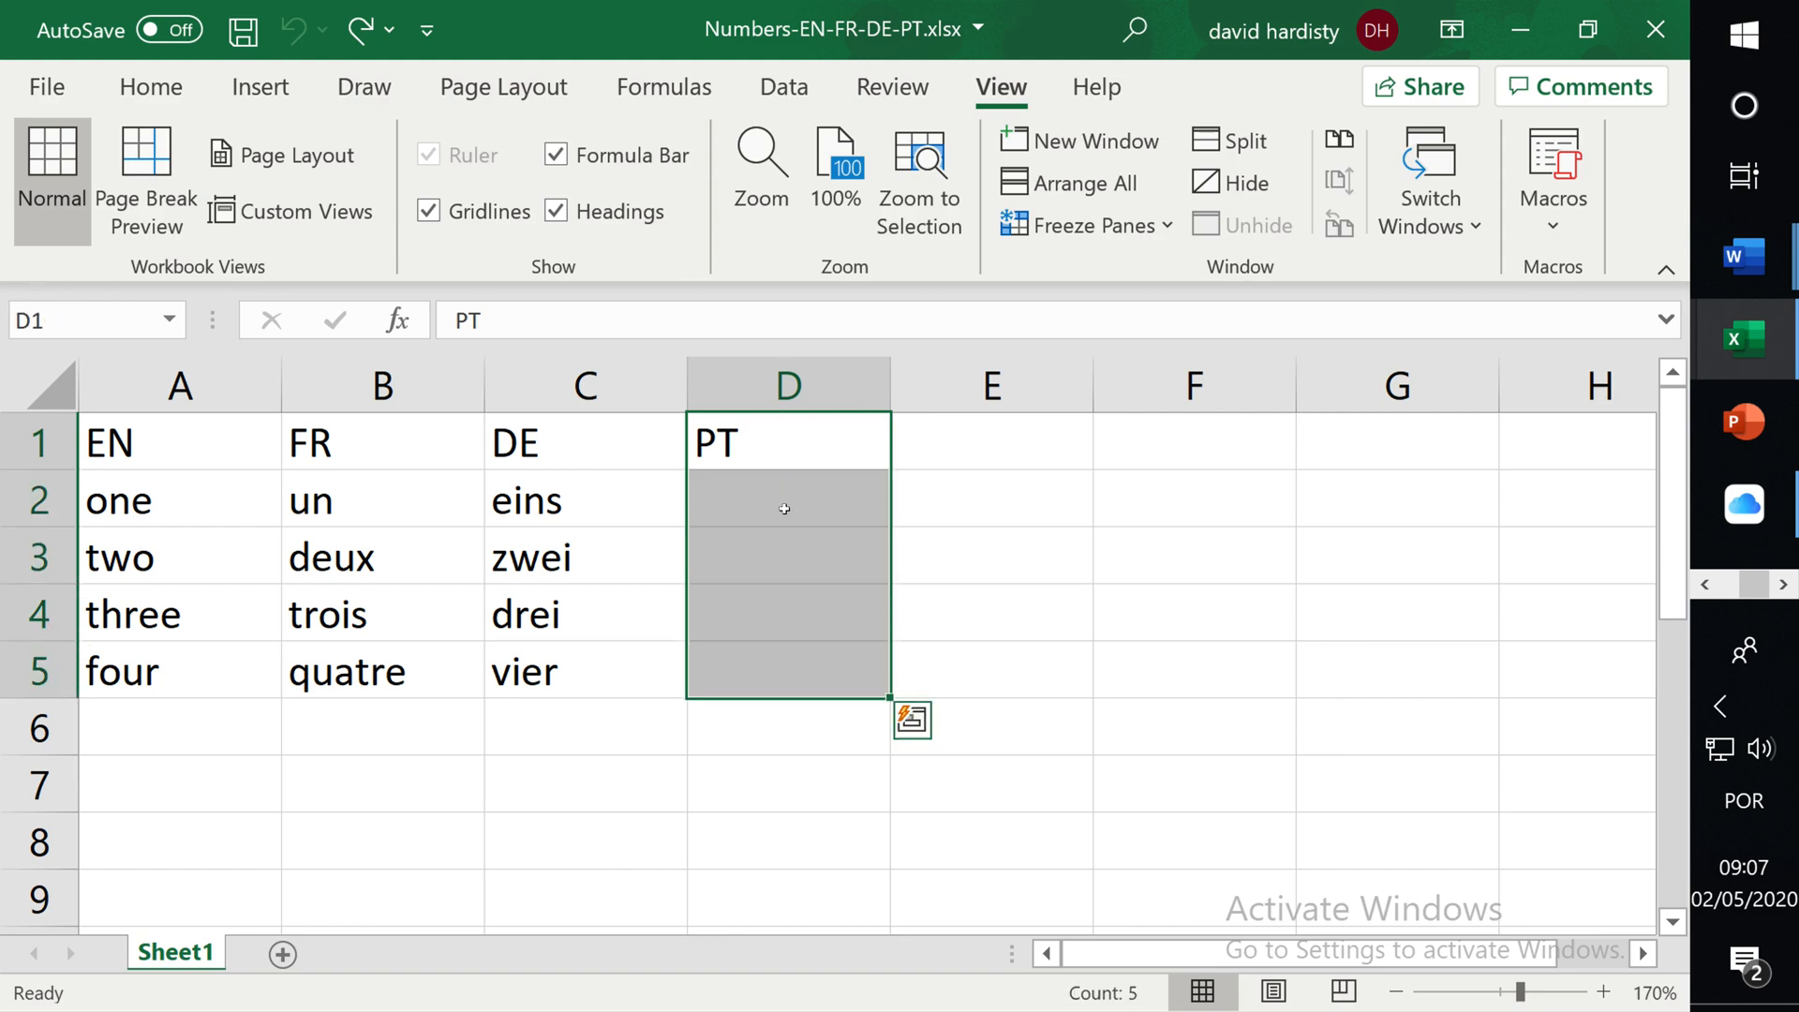
{"action": "left_click", "coordinate": [736, 623]}
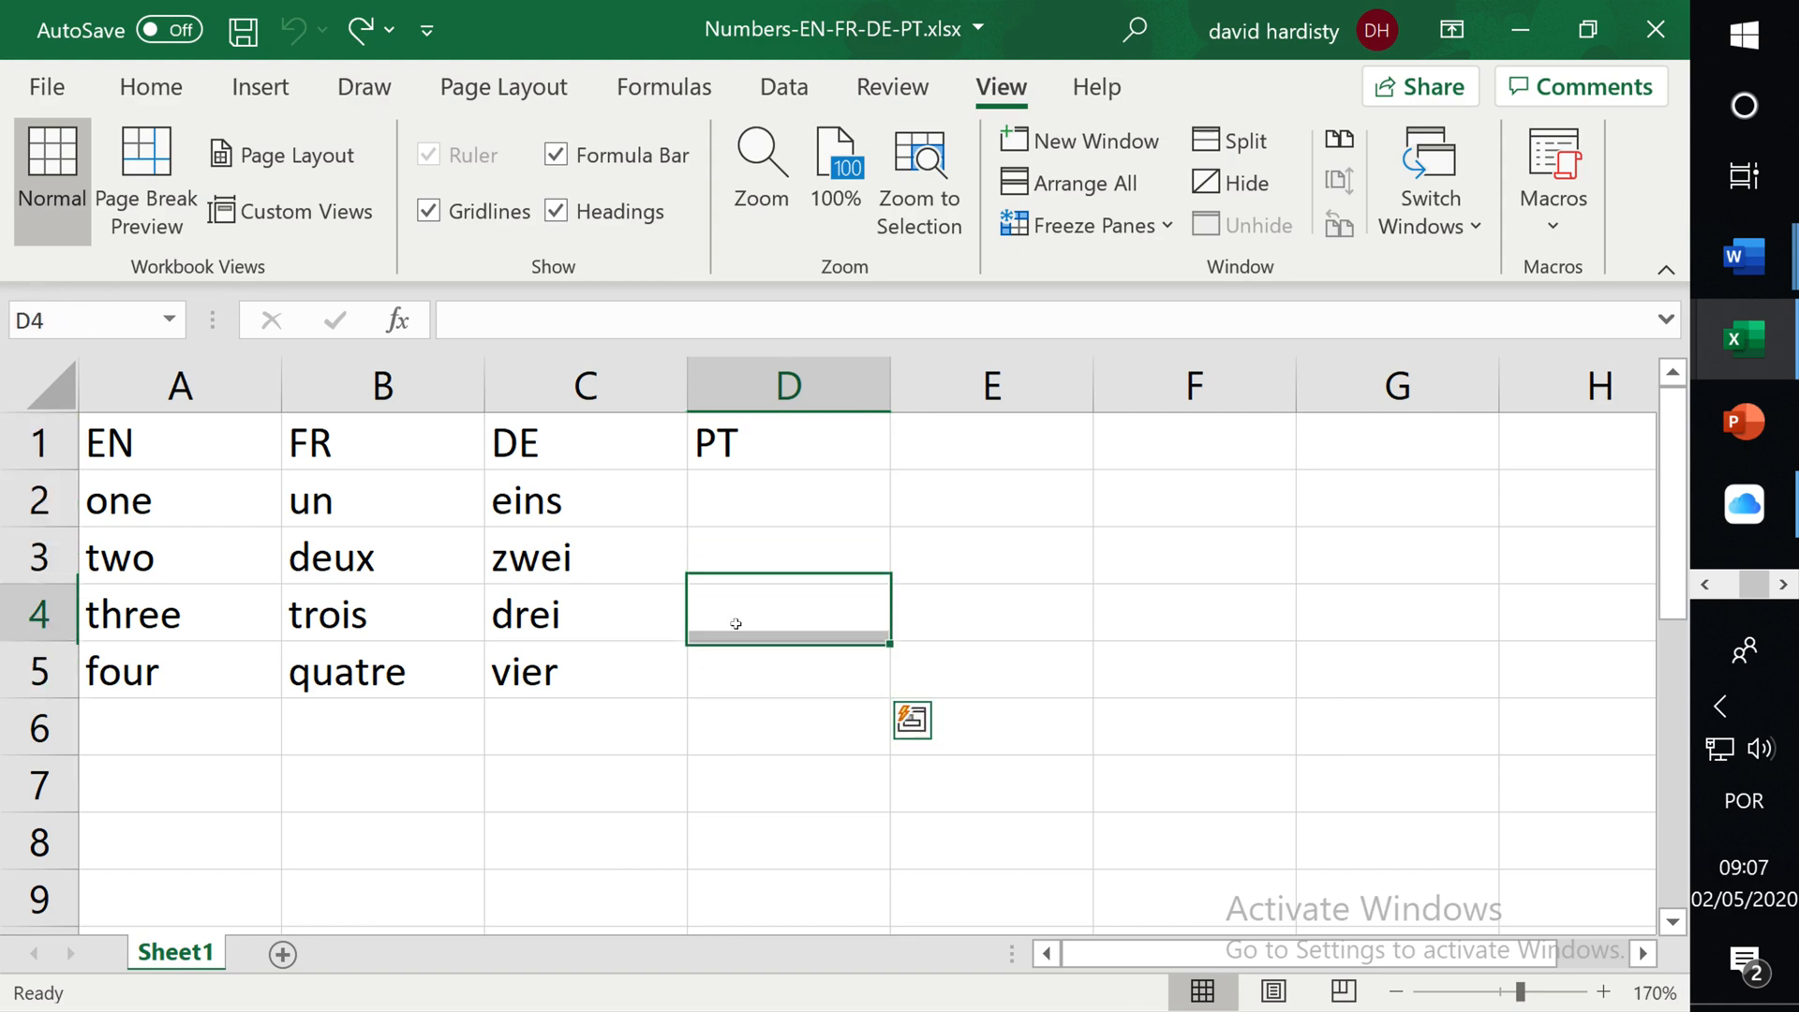
{"action": "left_click", "coordinate": [210, 393]}
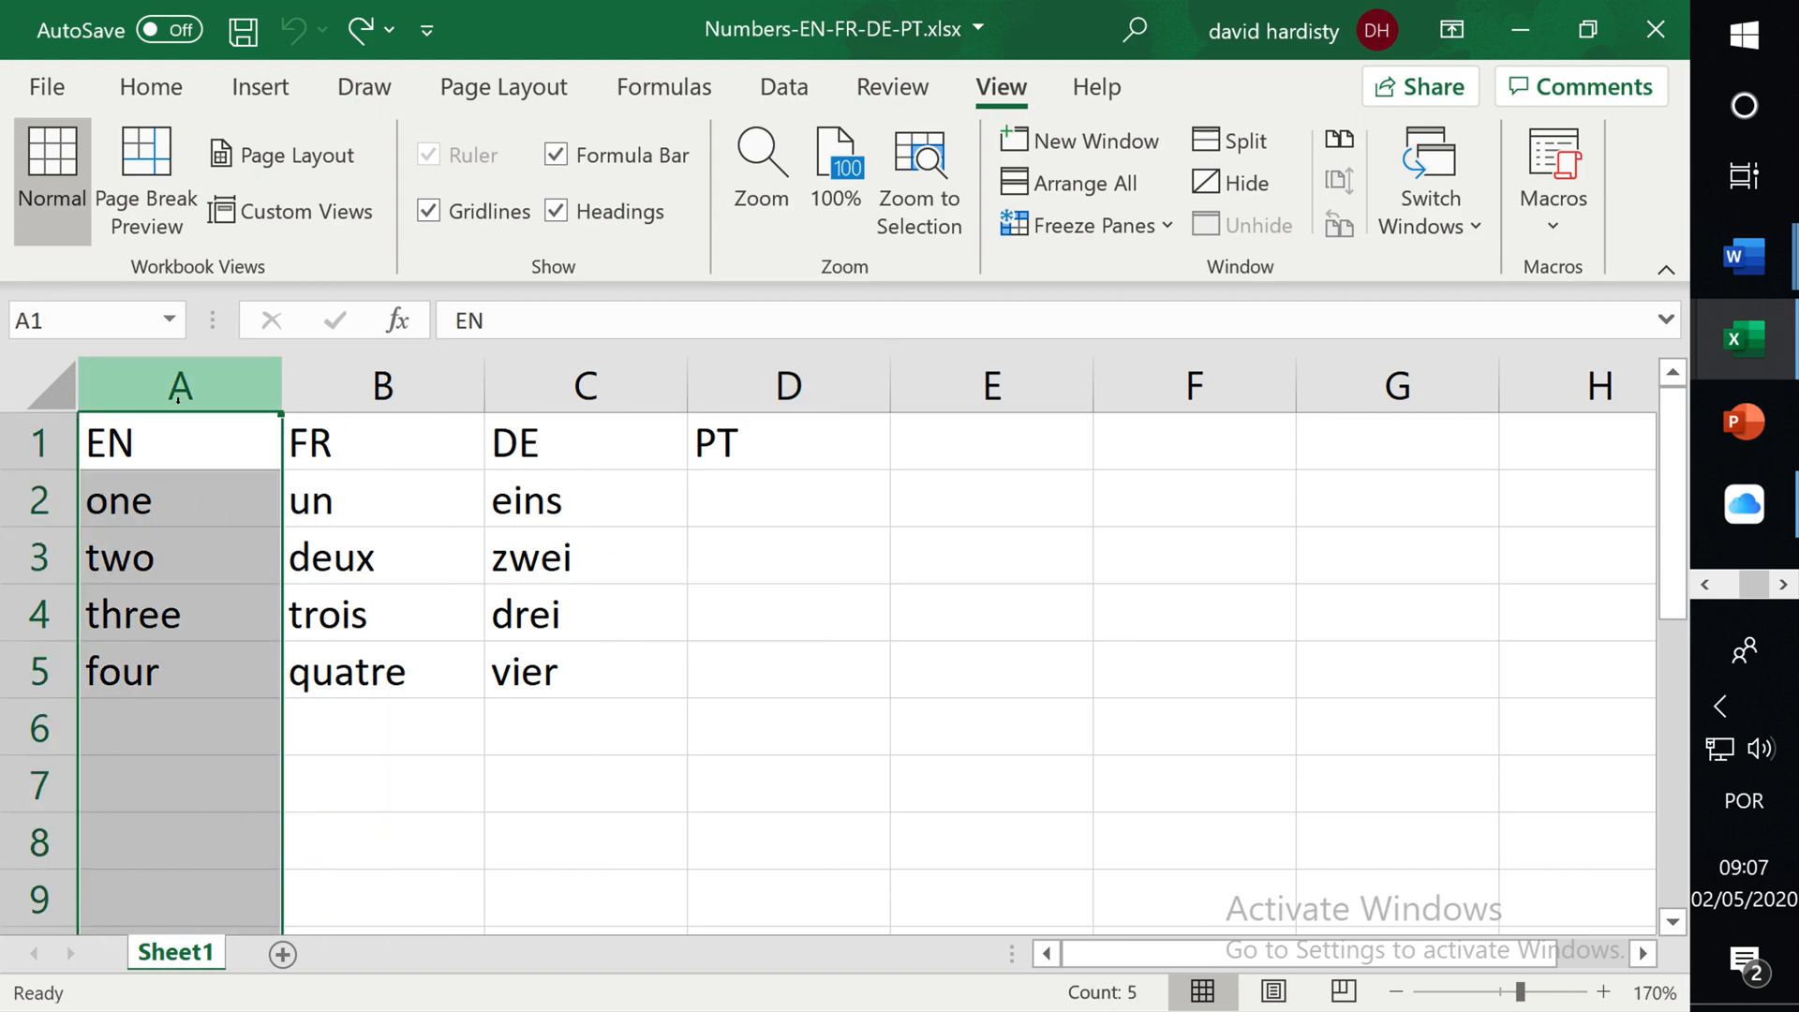
{"action": "left_click", "coordinate": [146, 463]}
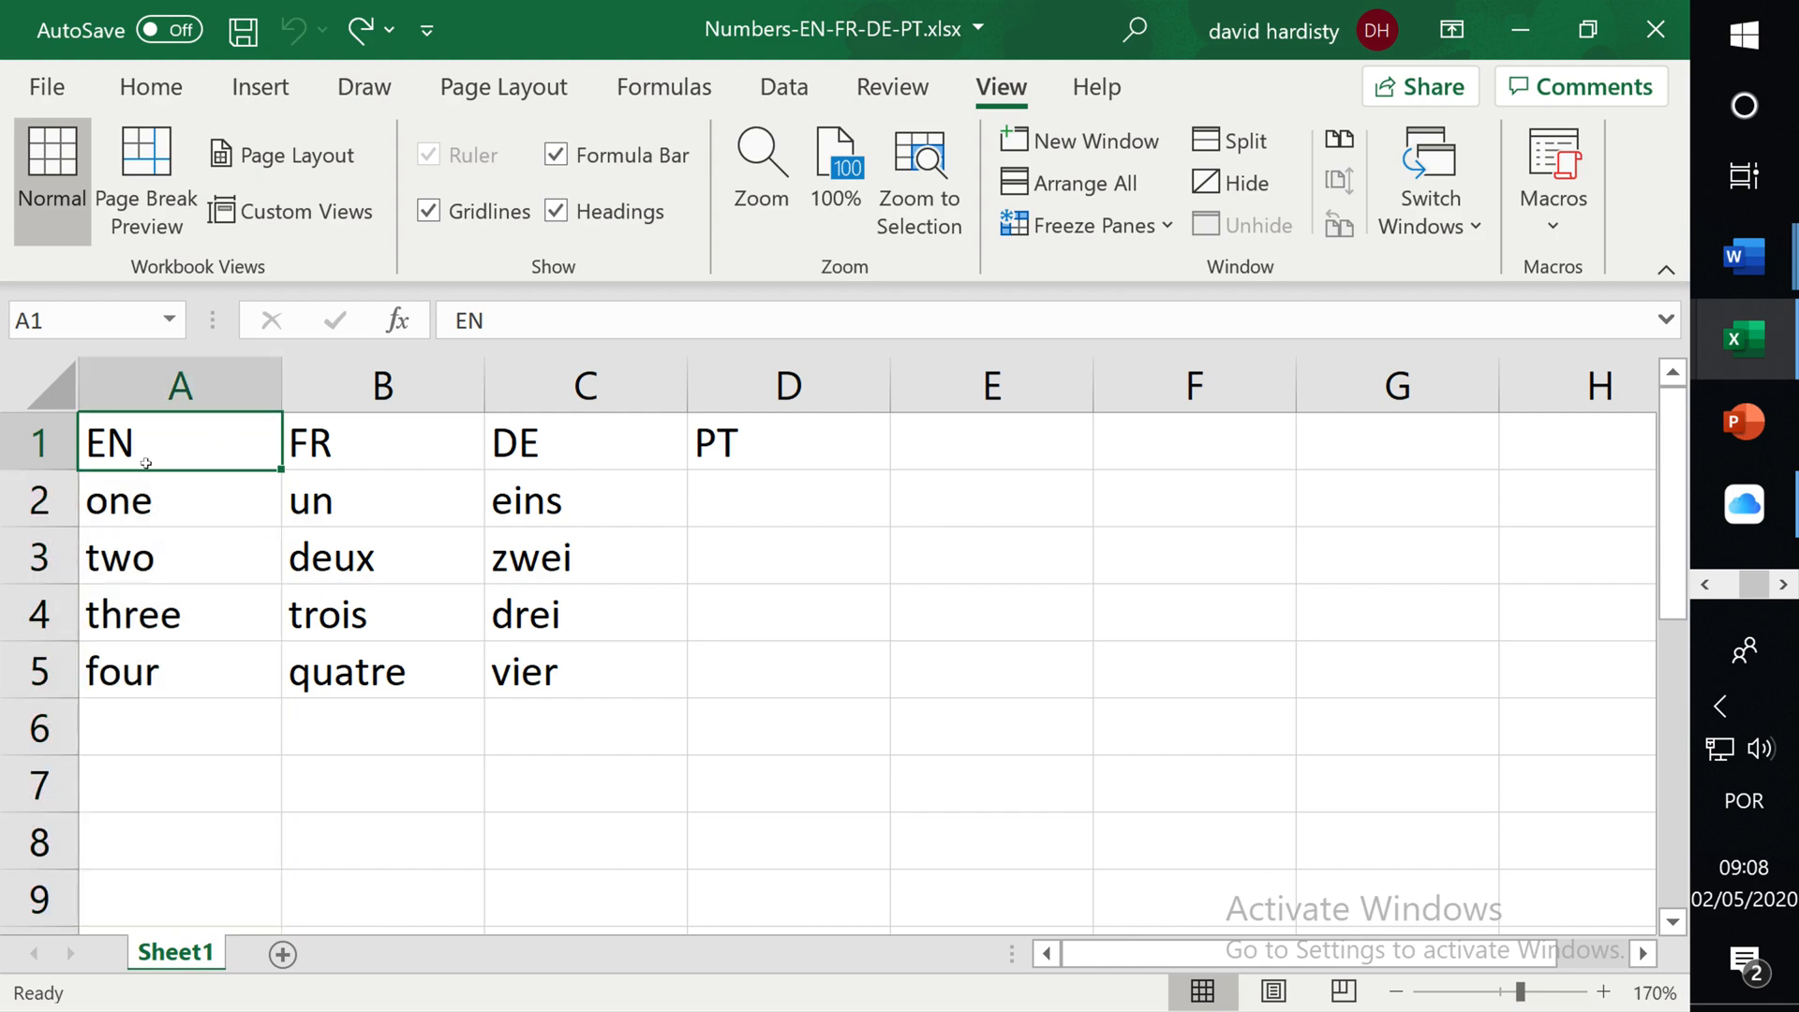
{"action": "left_click", "coordinate": [750, 380]}
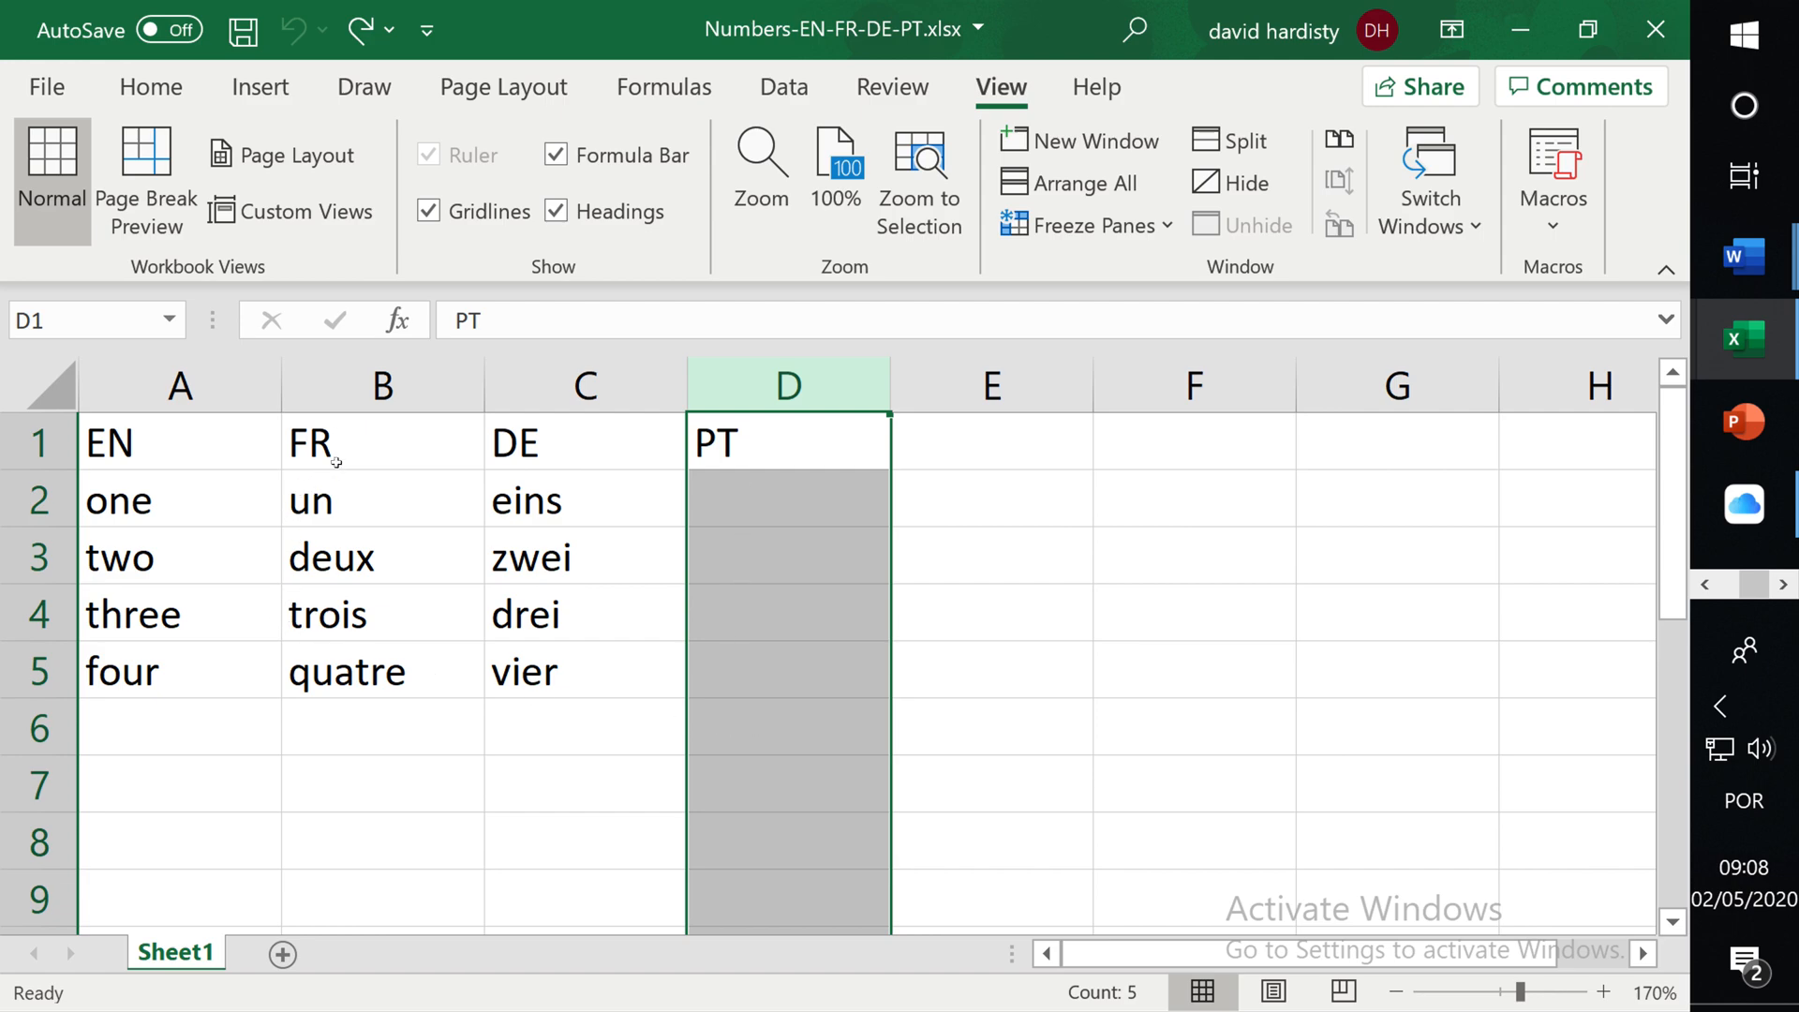
{"action": "left_click", "coordinate": [361, 448]}
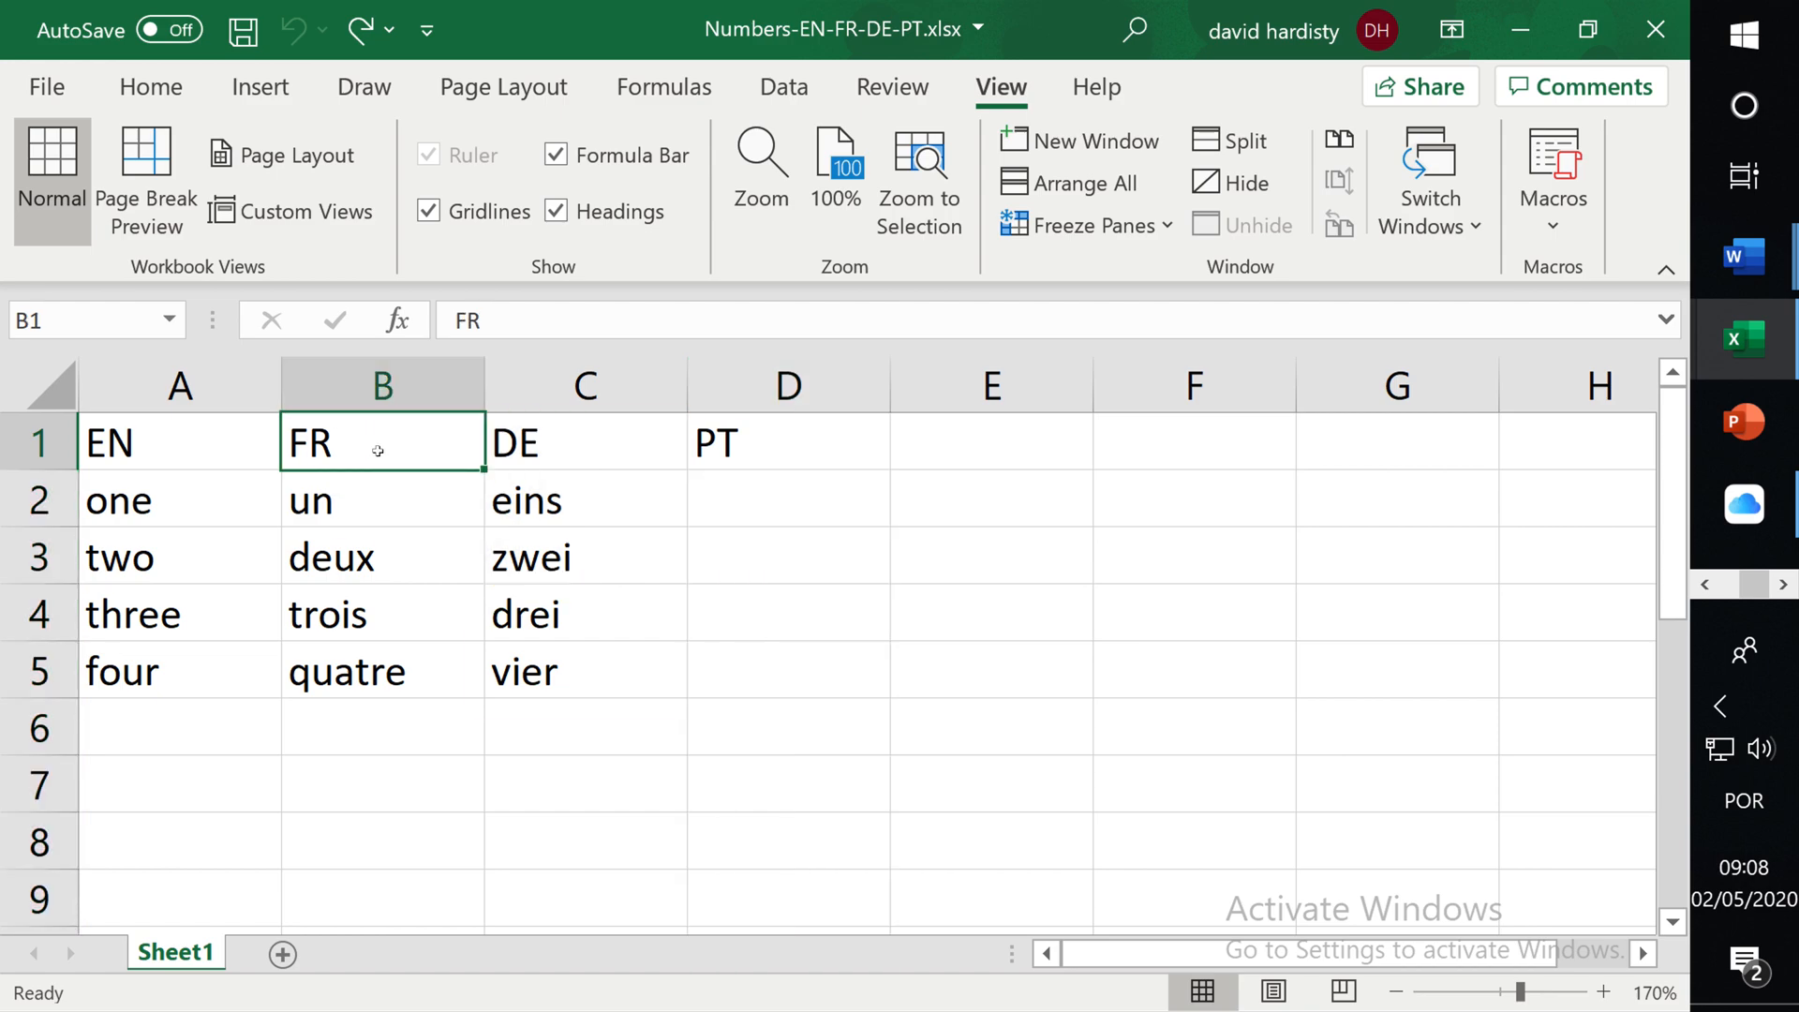
{"action": "left_click", "coordinate": [468, 385]}
{"action": "left_click", "coordinate": [570, 379]}
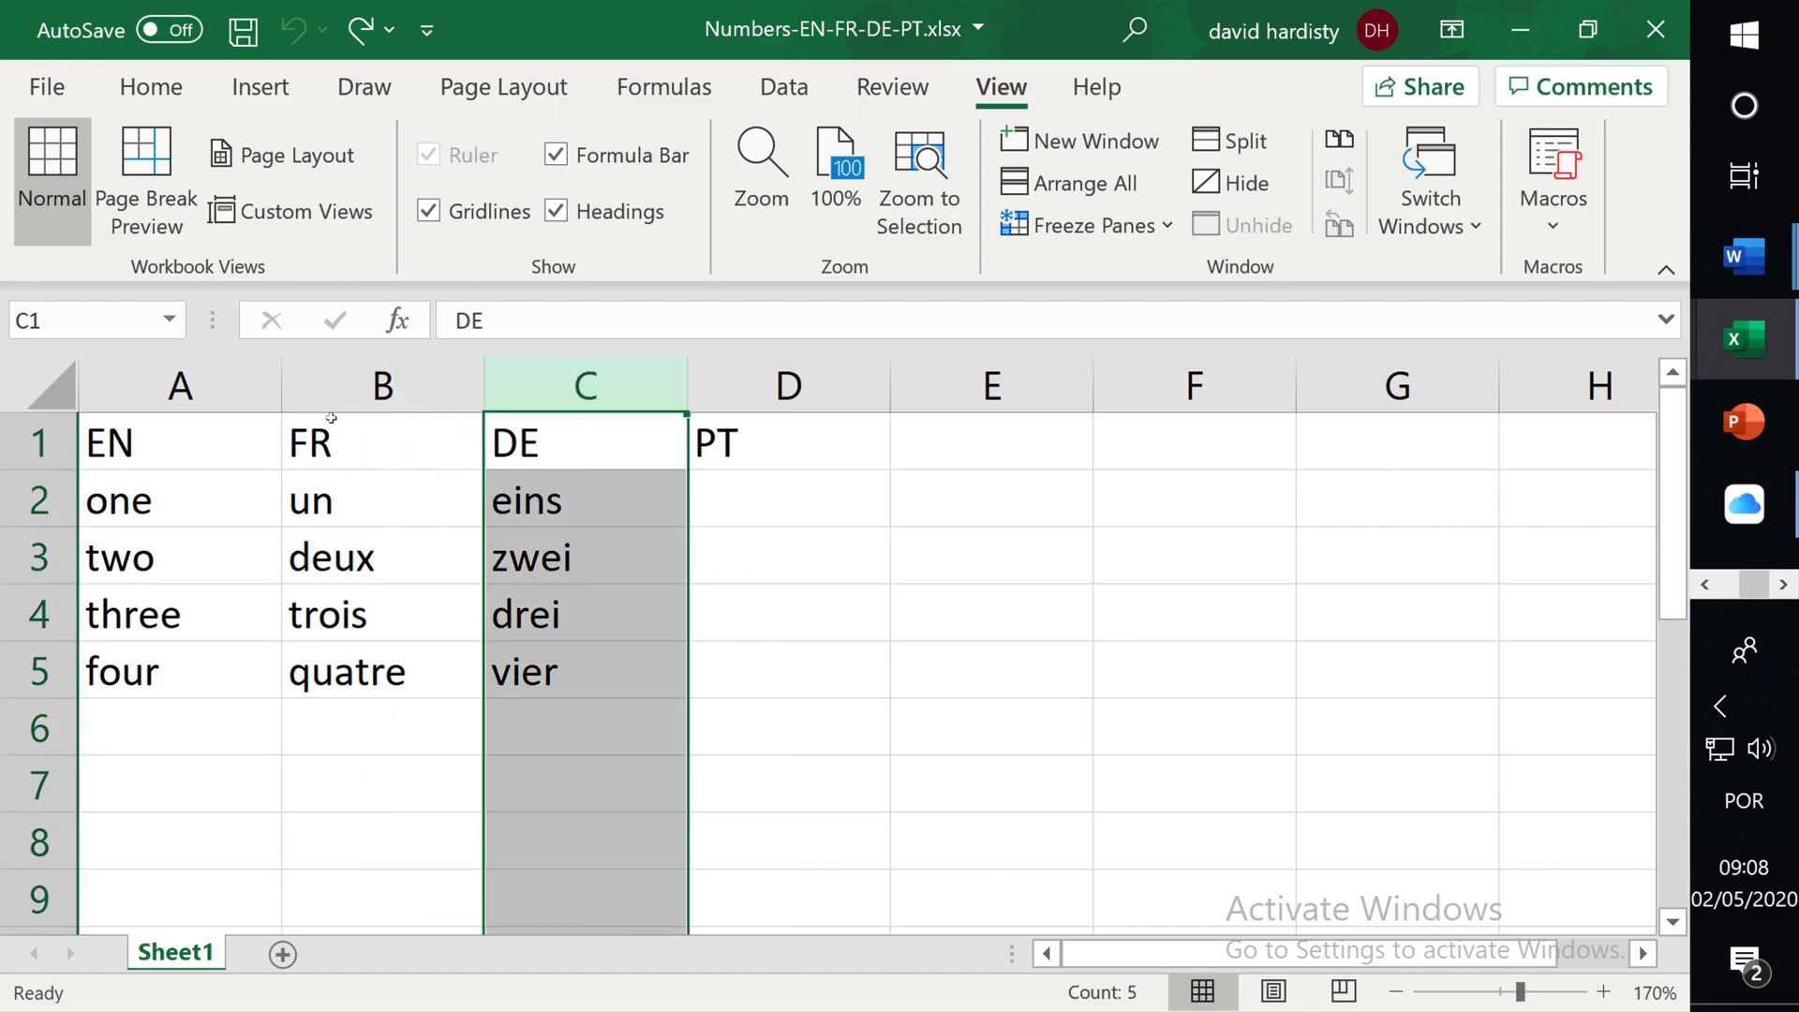
{"action": "left_click", "coordinate": [197, 373]}
{"action": "left_click", "coordinate": [379, 384]}
{"action": "left_click", "coordinate": [536, 382]}
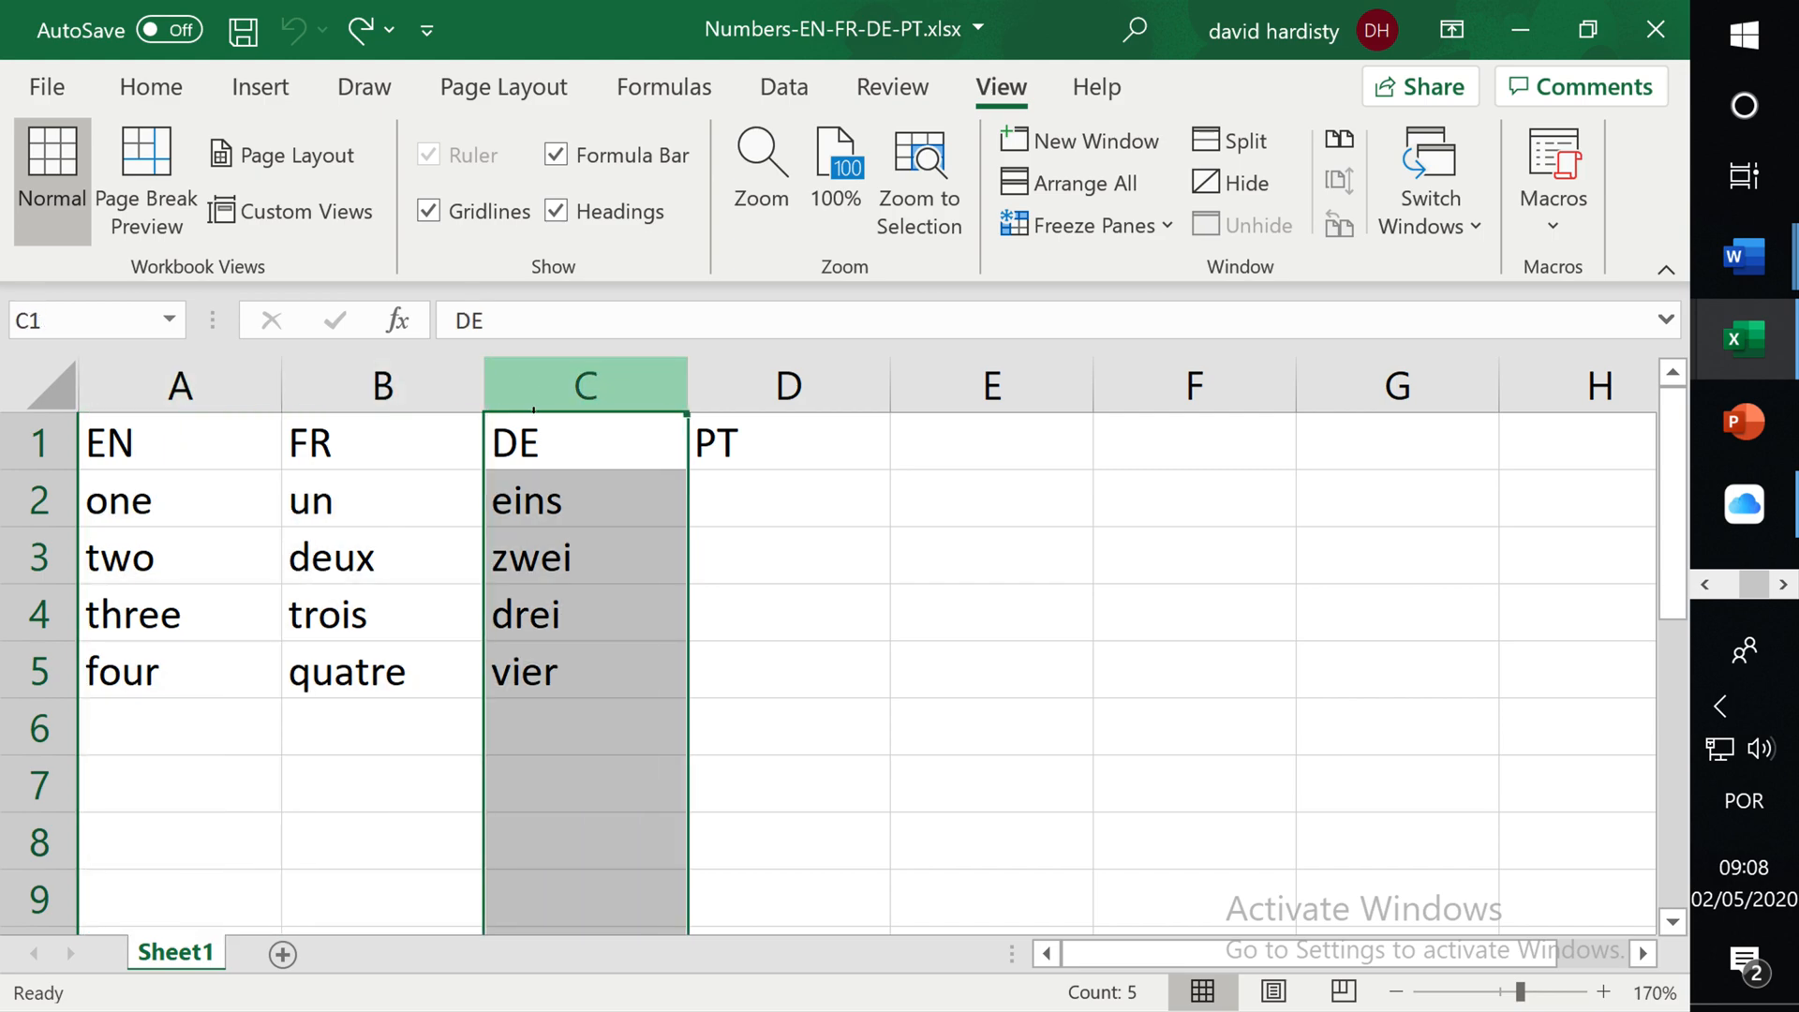
{"action": "left_click", "coordinate": [187, 389]}
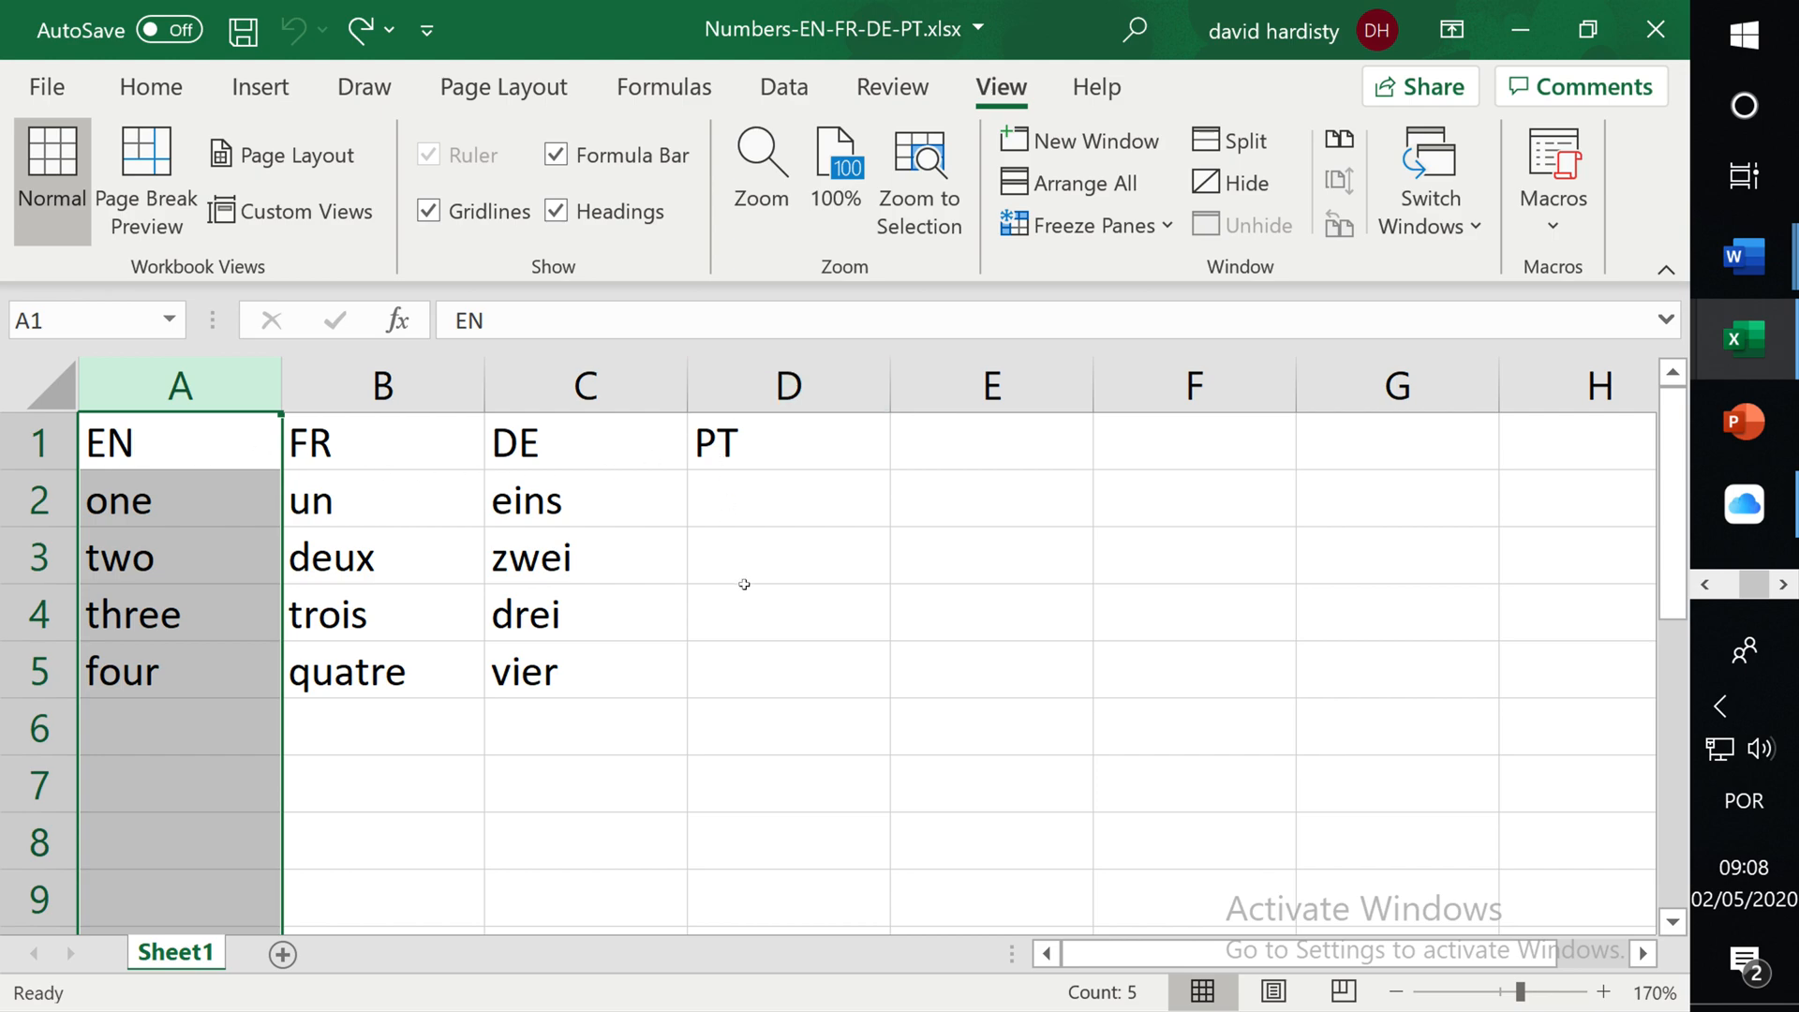
- Close Numbers-EN-FR-DE-PT.xlsx without saving and switch to the EN PT Excel project in memoQ
{"action": "key", "text": "ctrl+w"}
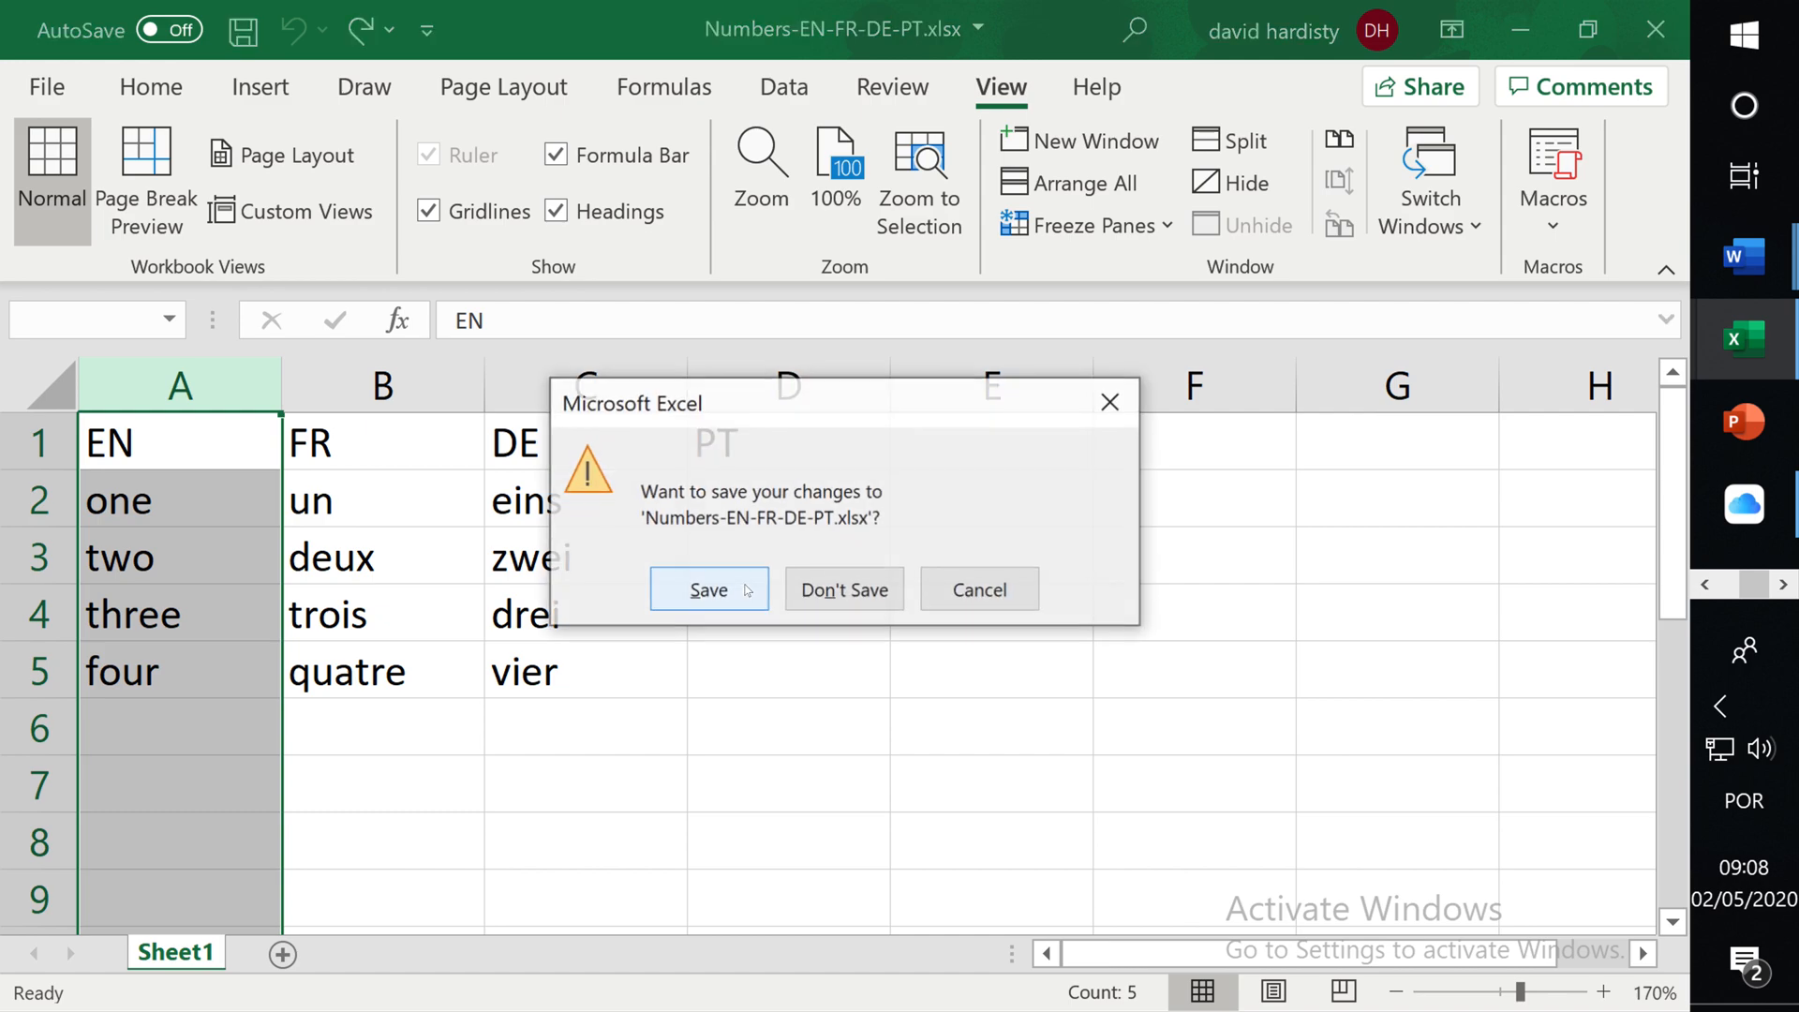
{"action": "left_click", "coordinate": [843, 586]}
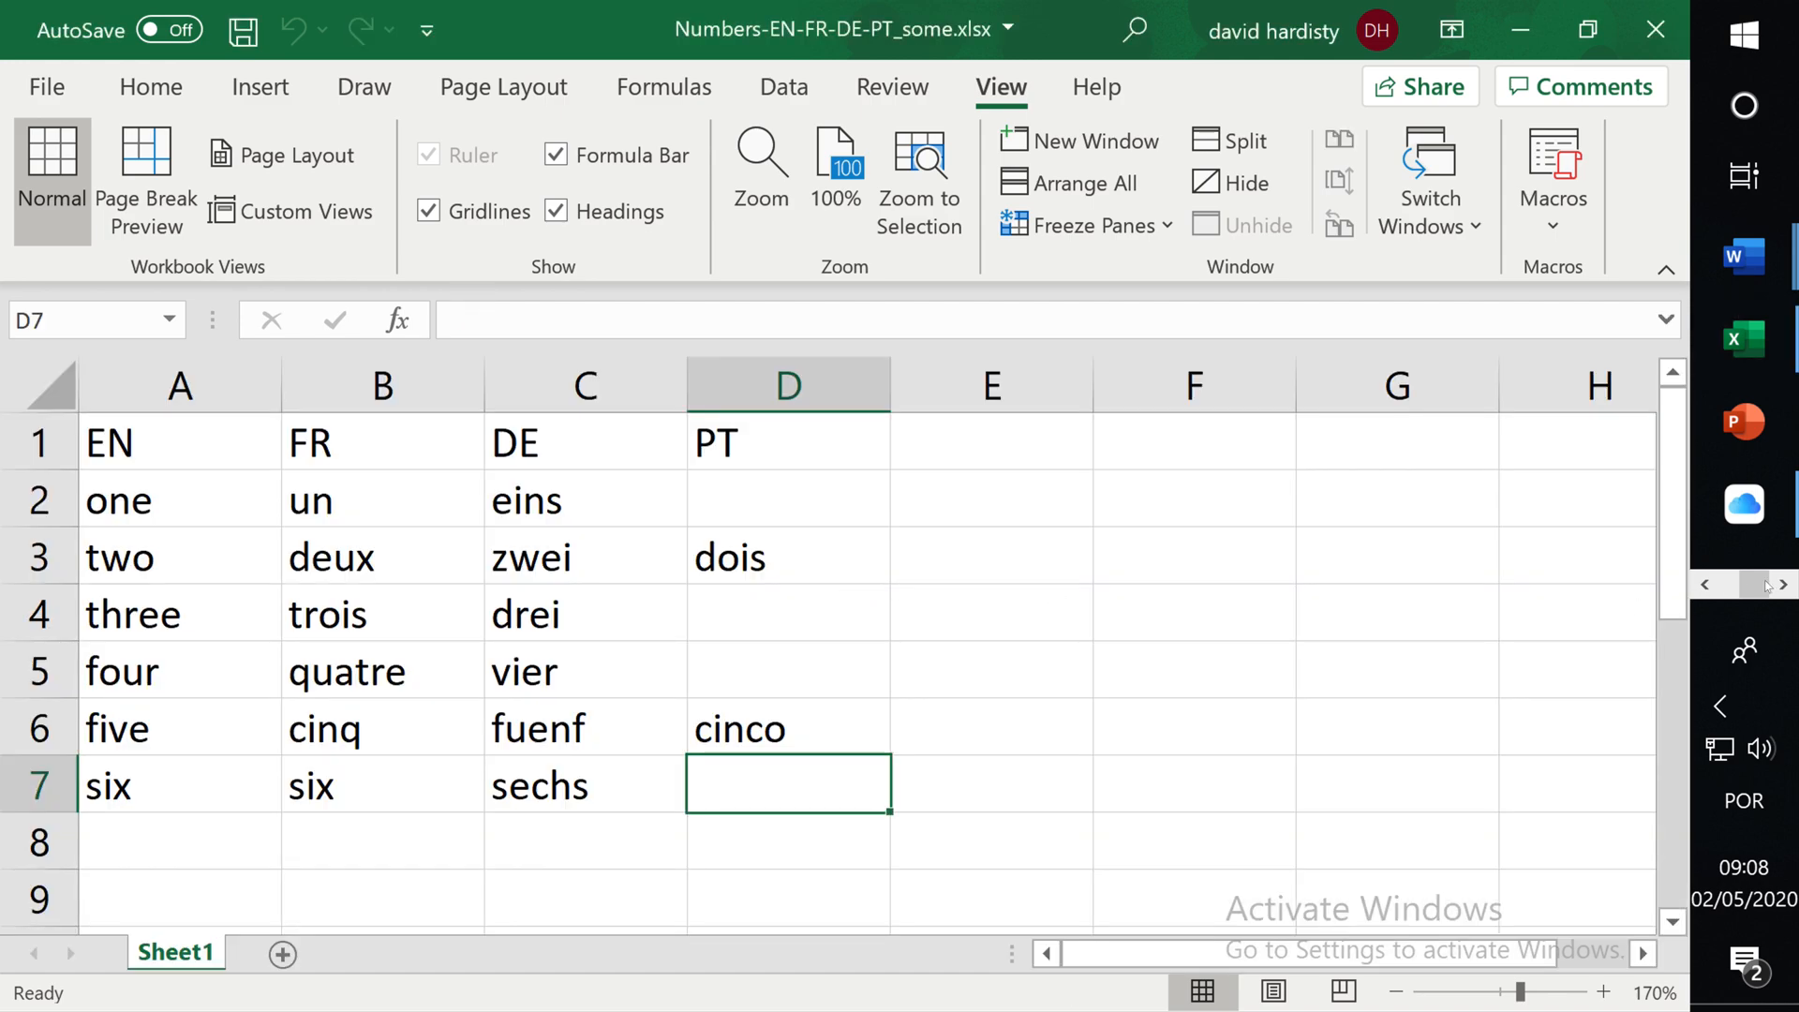
{"action": "key", "text": "alt+Tab"}
{"action": "key", "text": "alt+Tab"}
{"action": "key", "text": "alt+Tab"}
{"action": "key", "text": "alt+Tab"}
{"action": "key", "text": "alt+Tab"}
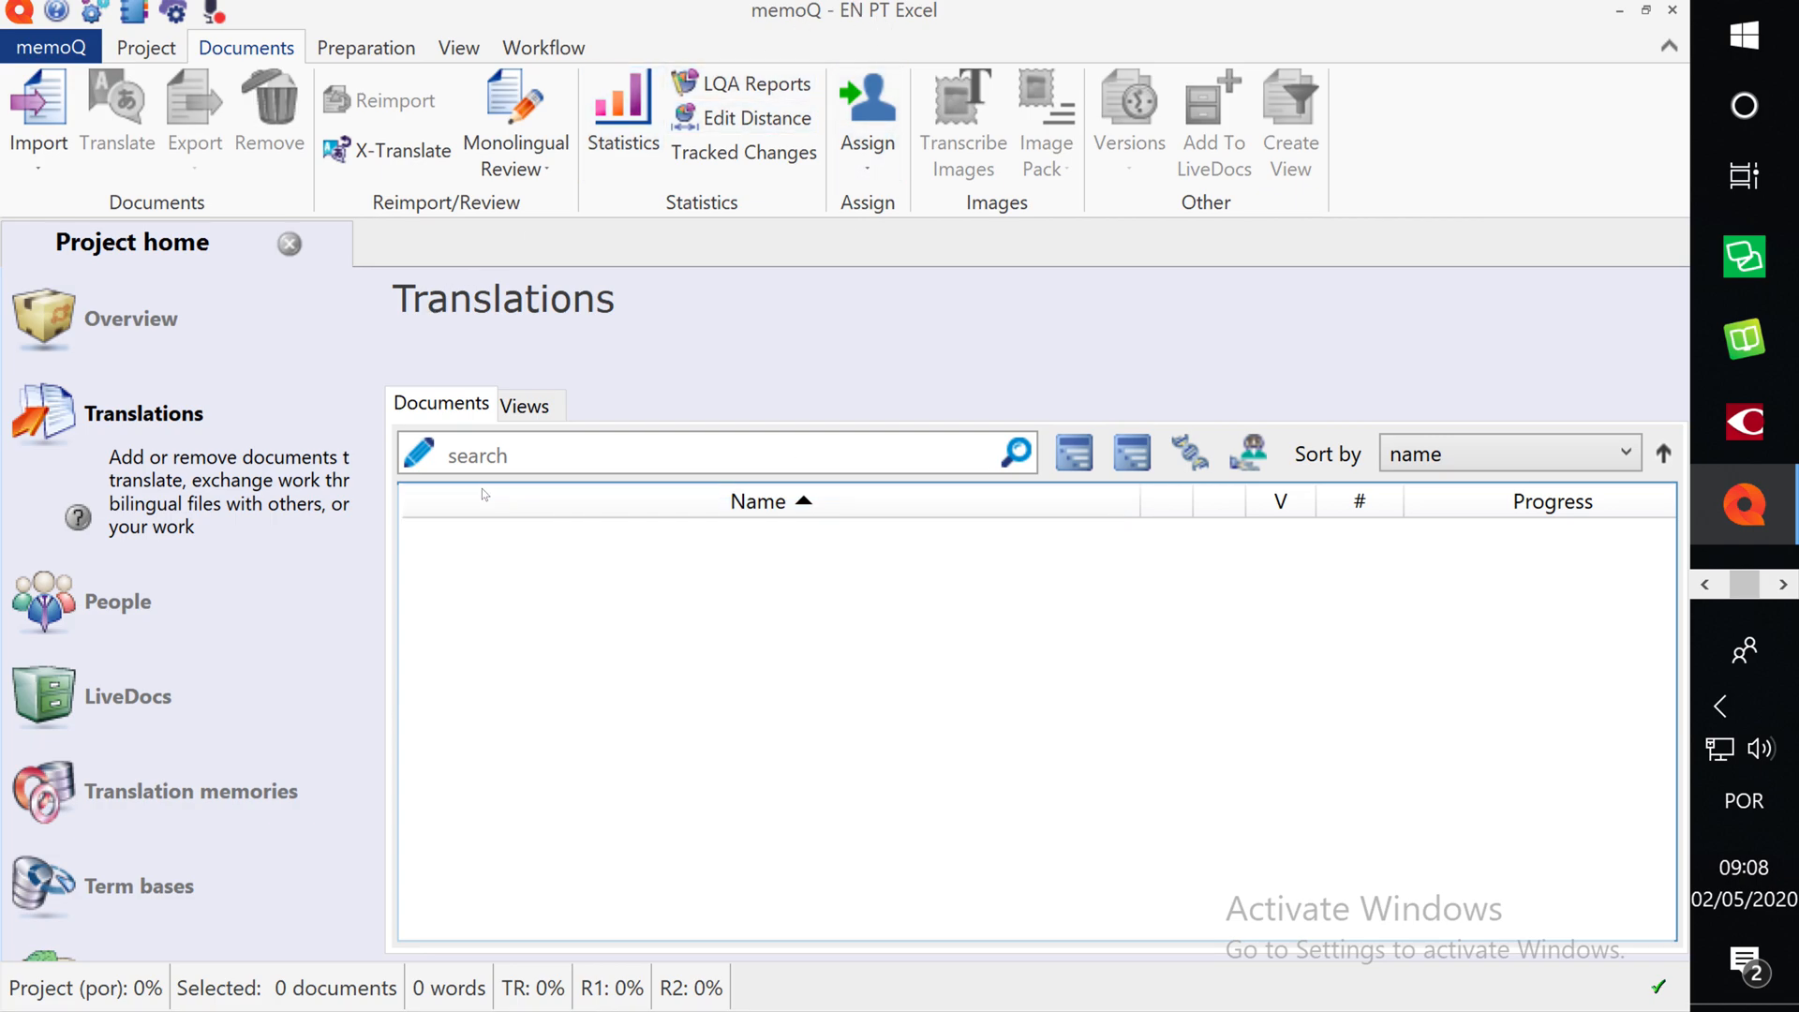
- Add Numbers-EN-FR-DE-PT.xlsx to the project's translation documents by importing it with options
{"action": "right_click", "coordinate": [445, 536]}
{"action": "left_click", "coordinate": [573, 485]}
{"action": "double_click", "coordinate": [522, 365]}
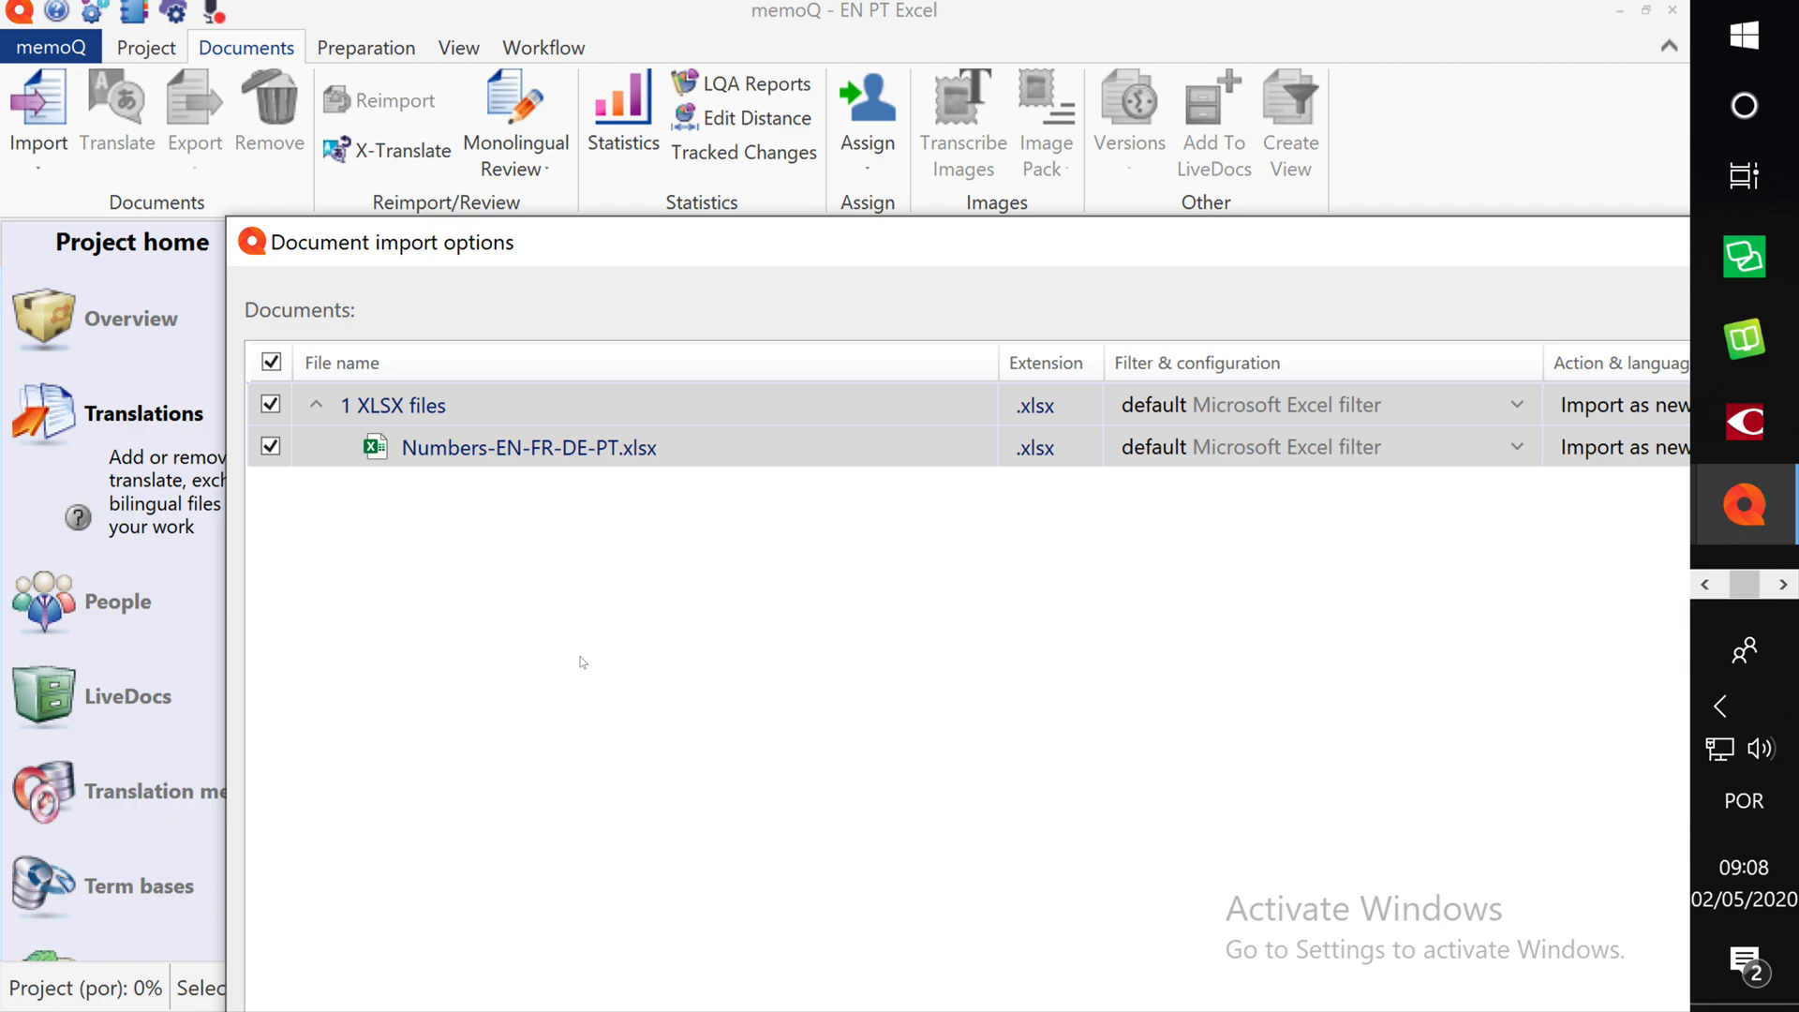
{"action": "left_click_drag", "start_coordinate": [963, 236], "coordinate": [790, 86]}
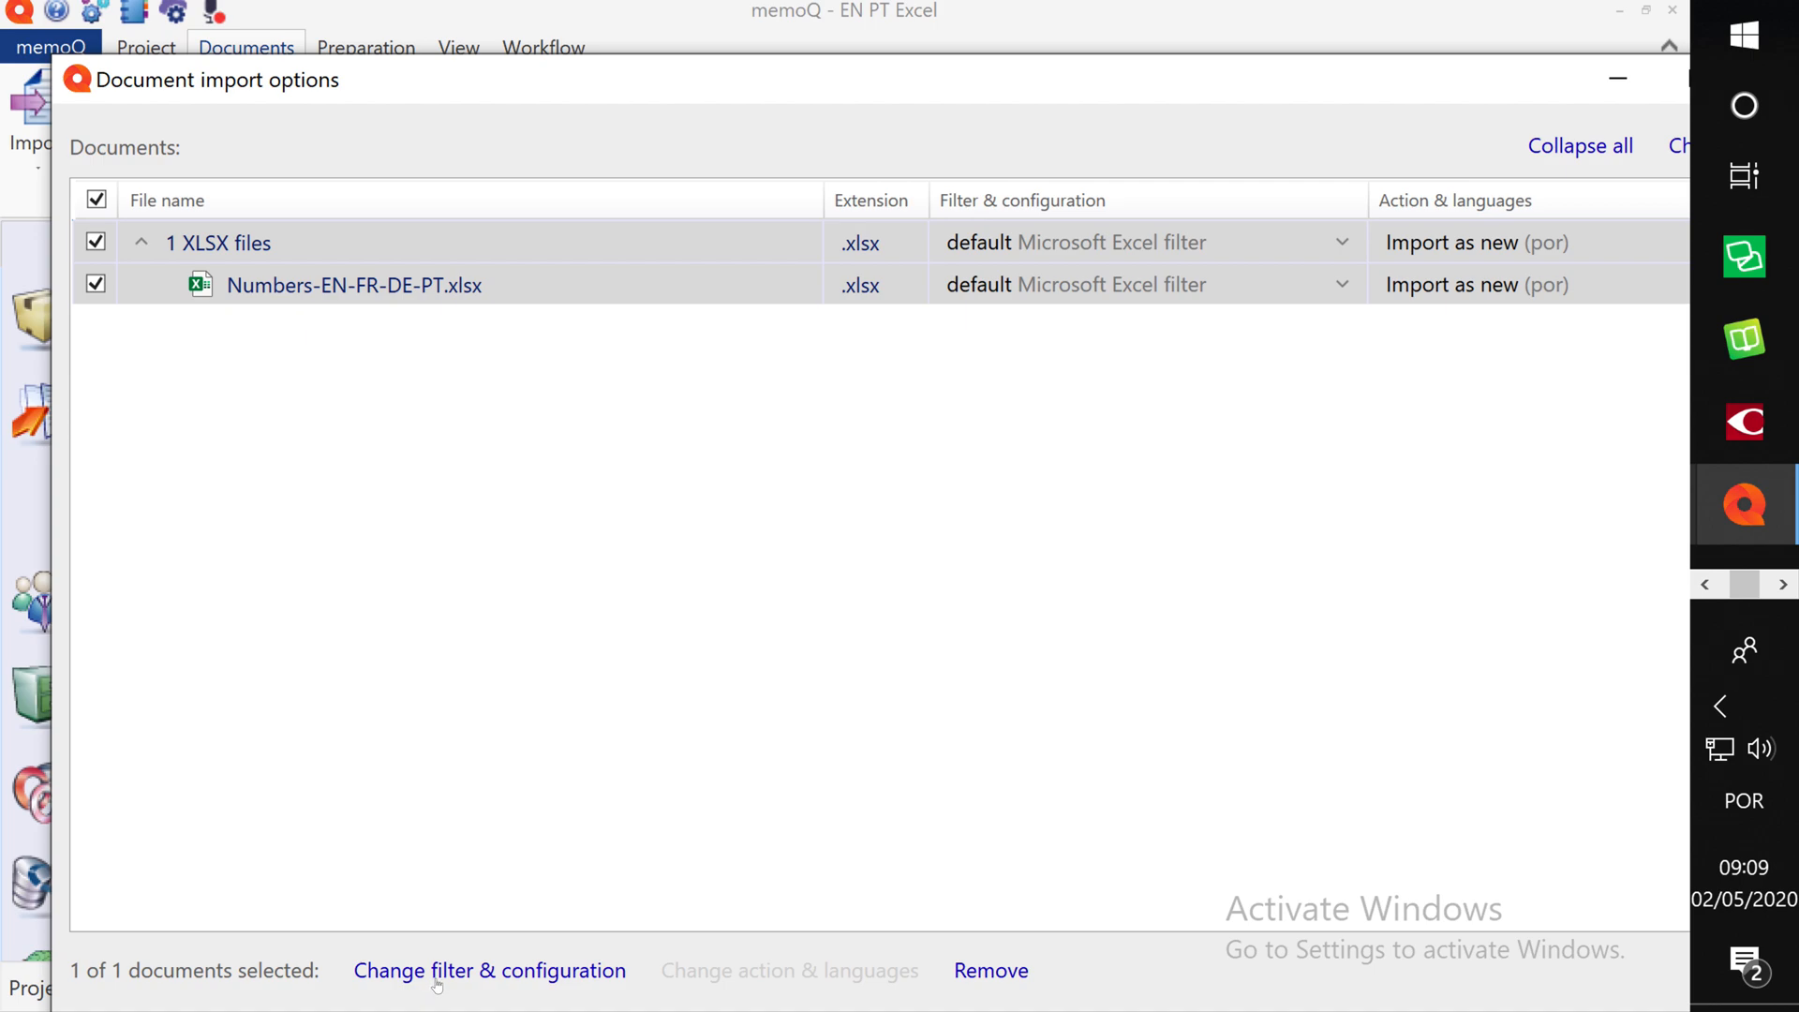
- Change the document's import filter to Multilingual delimited text filter and review its Excel, separator, column and preview options
{"action": "left_click", "coordinate": [549, 975]}
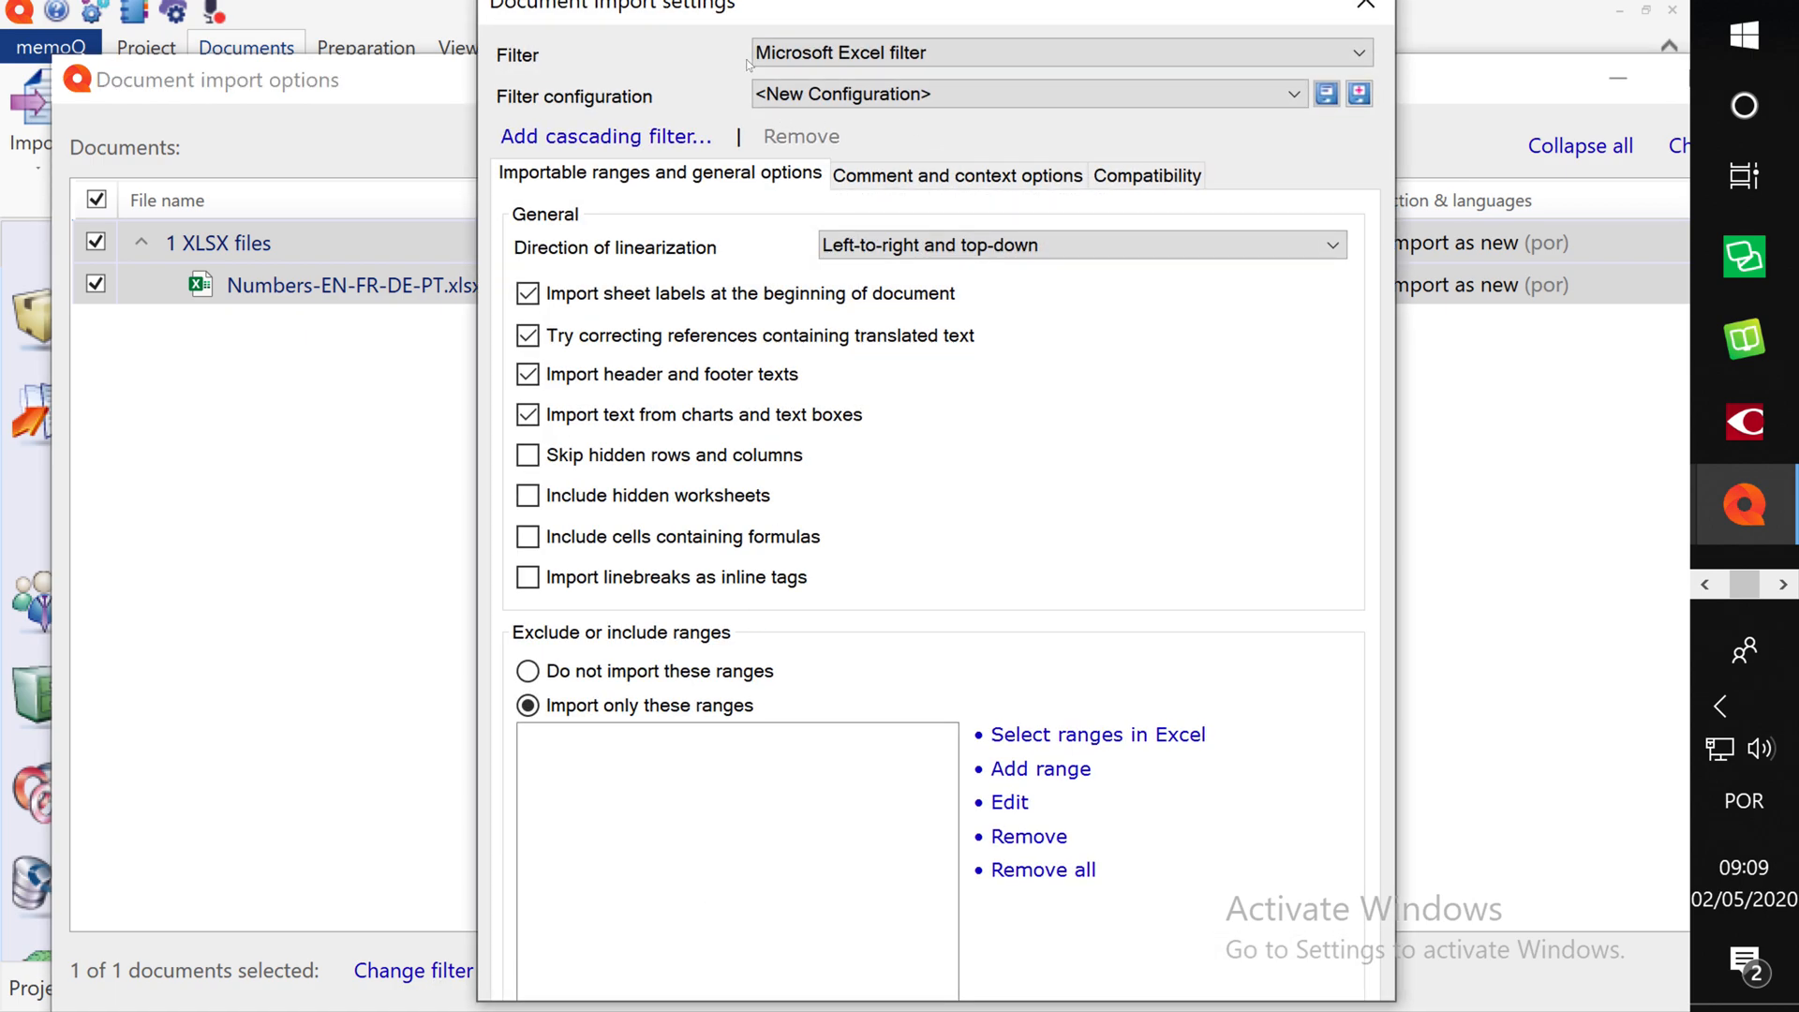
{"action": "left_click", "coordinate": [995, 60]}
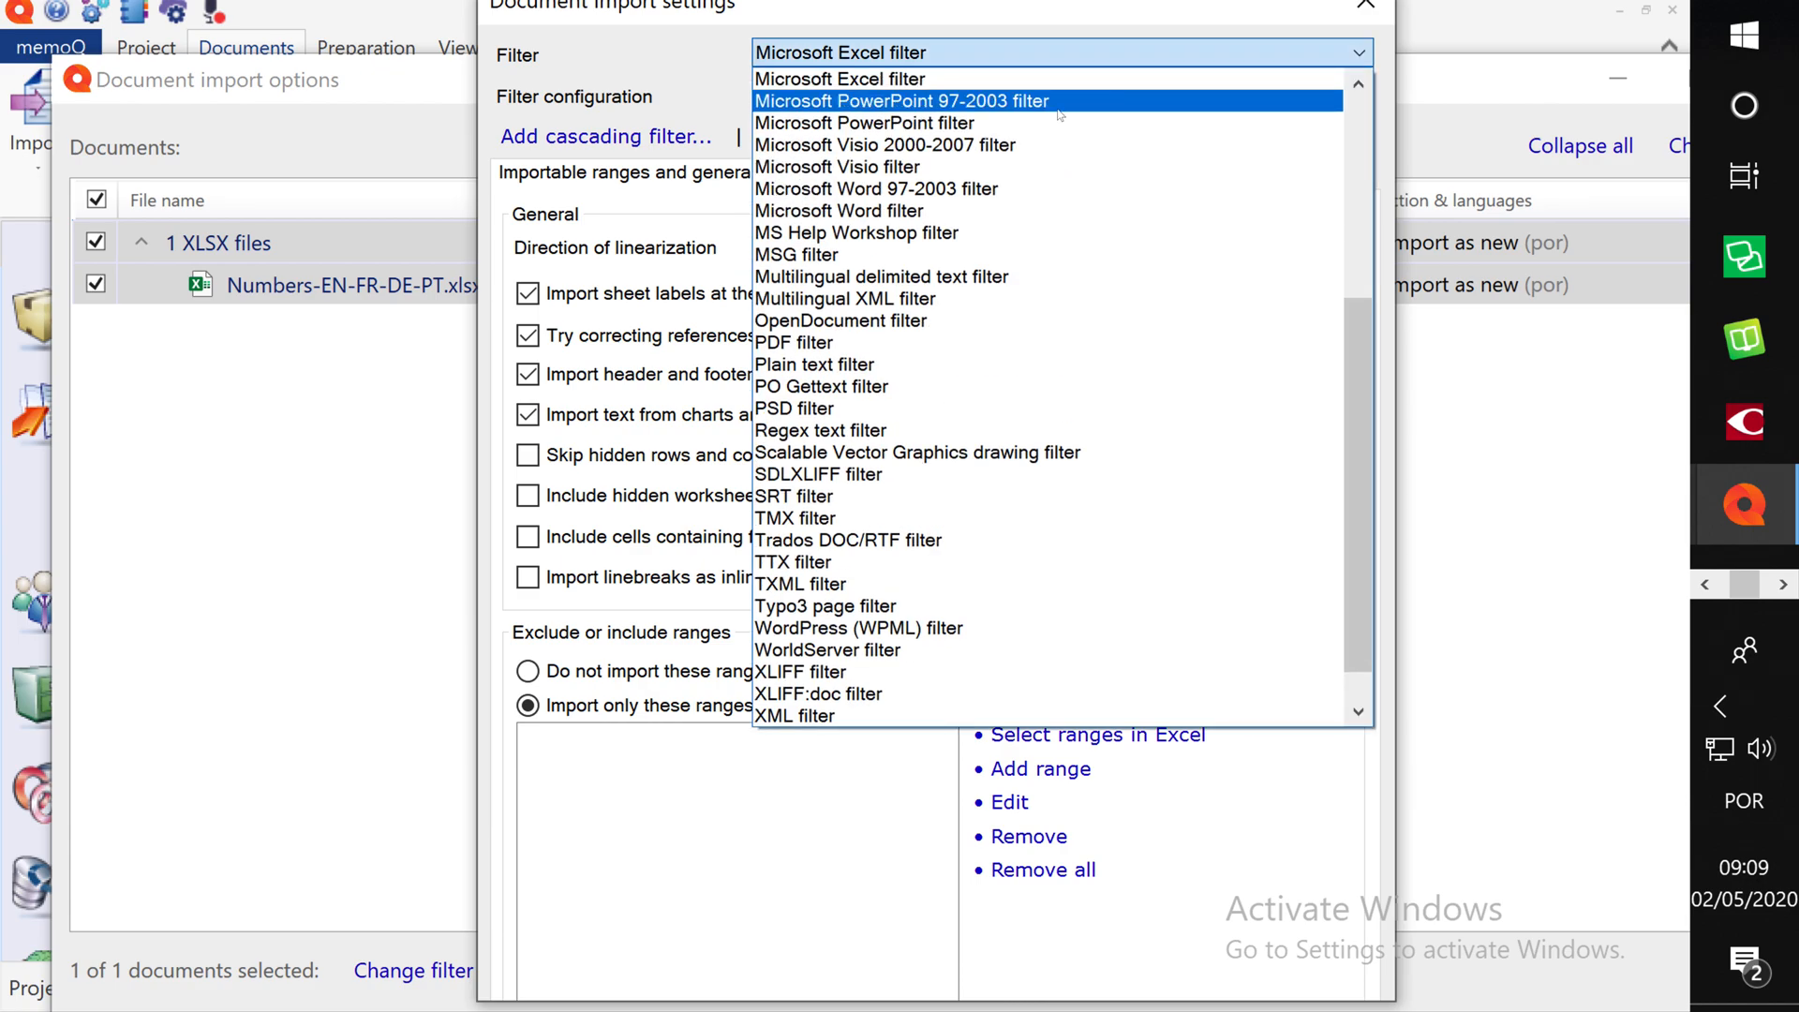
{"action": "left_click", "coordinate": [962, 281]}
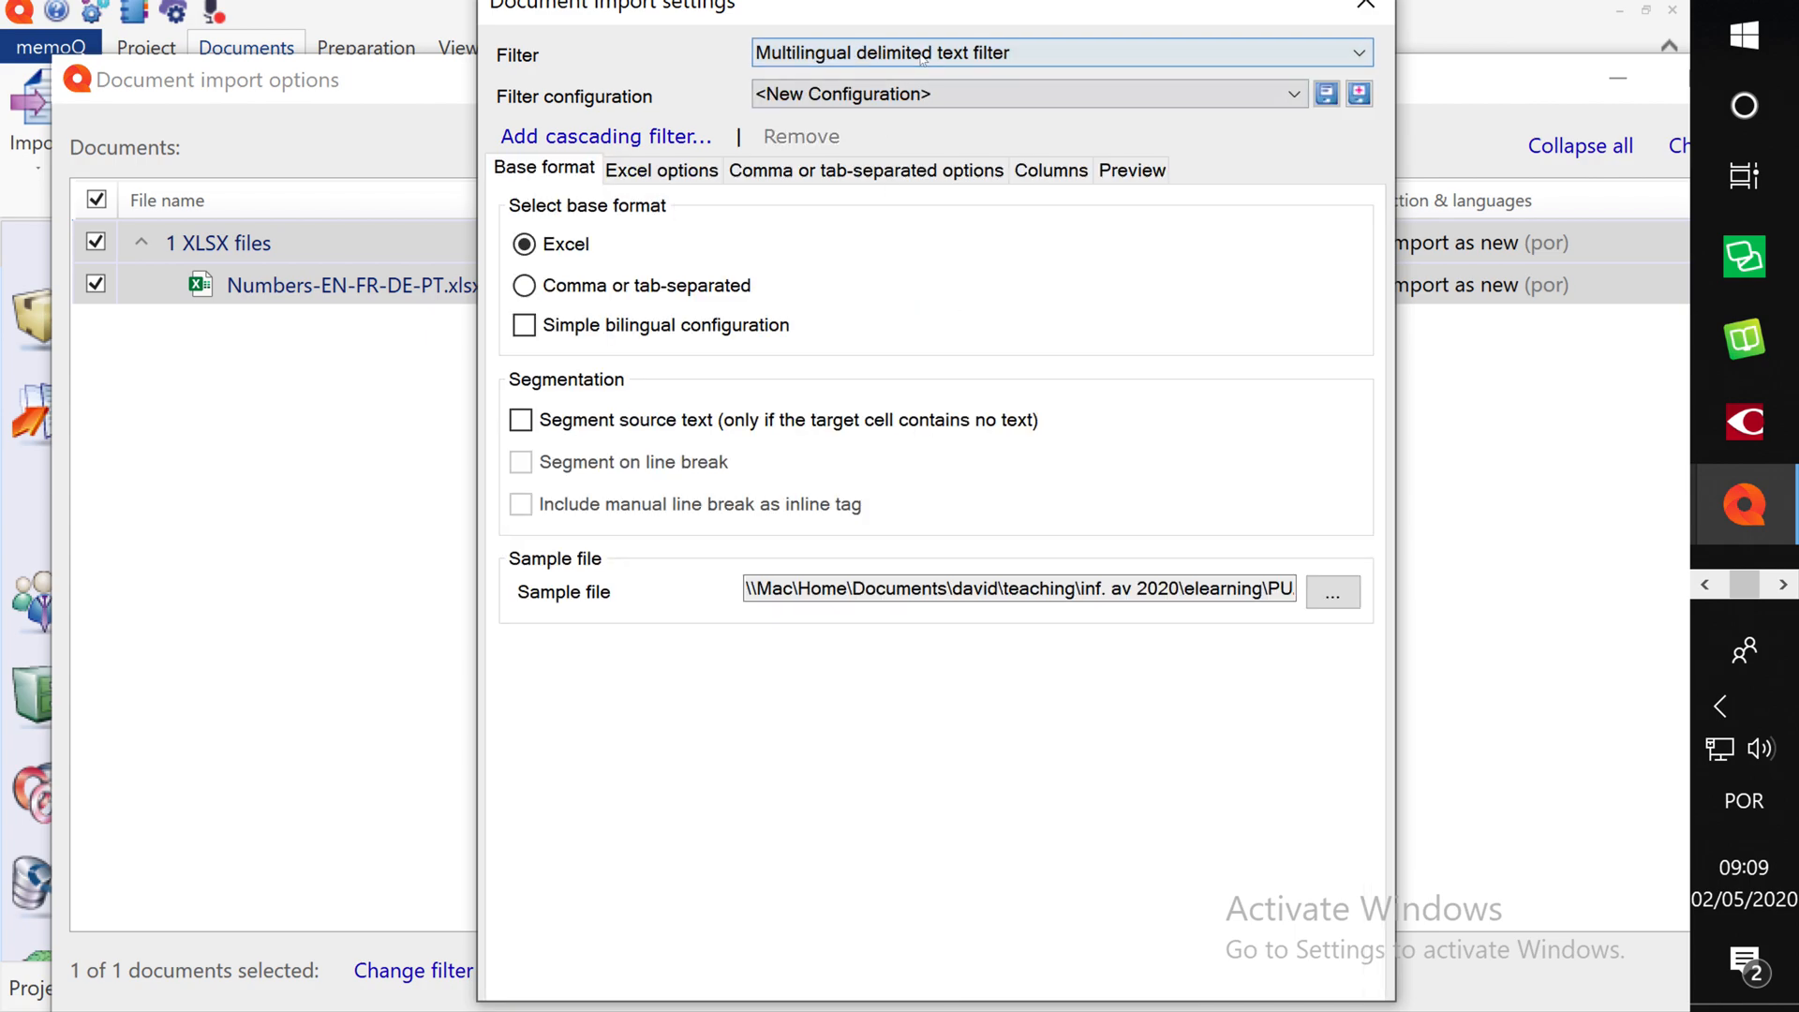
{"action": "left_click", "coordinate": [668, 169]}
{"action": "left_click", "coordinate": [839, 169]}
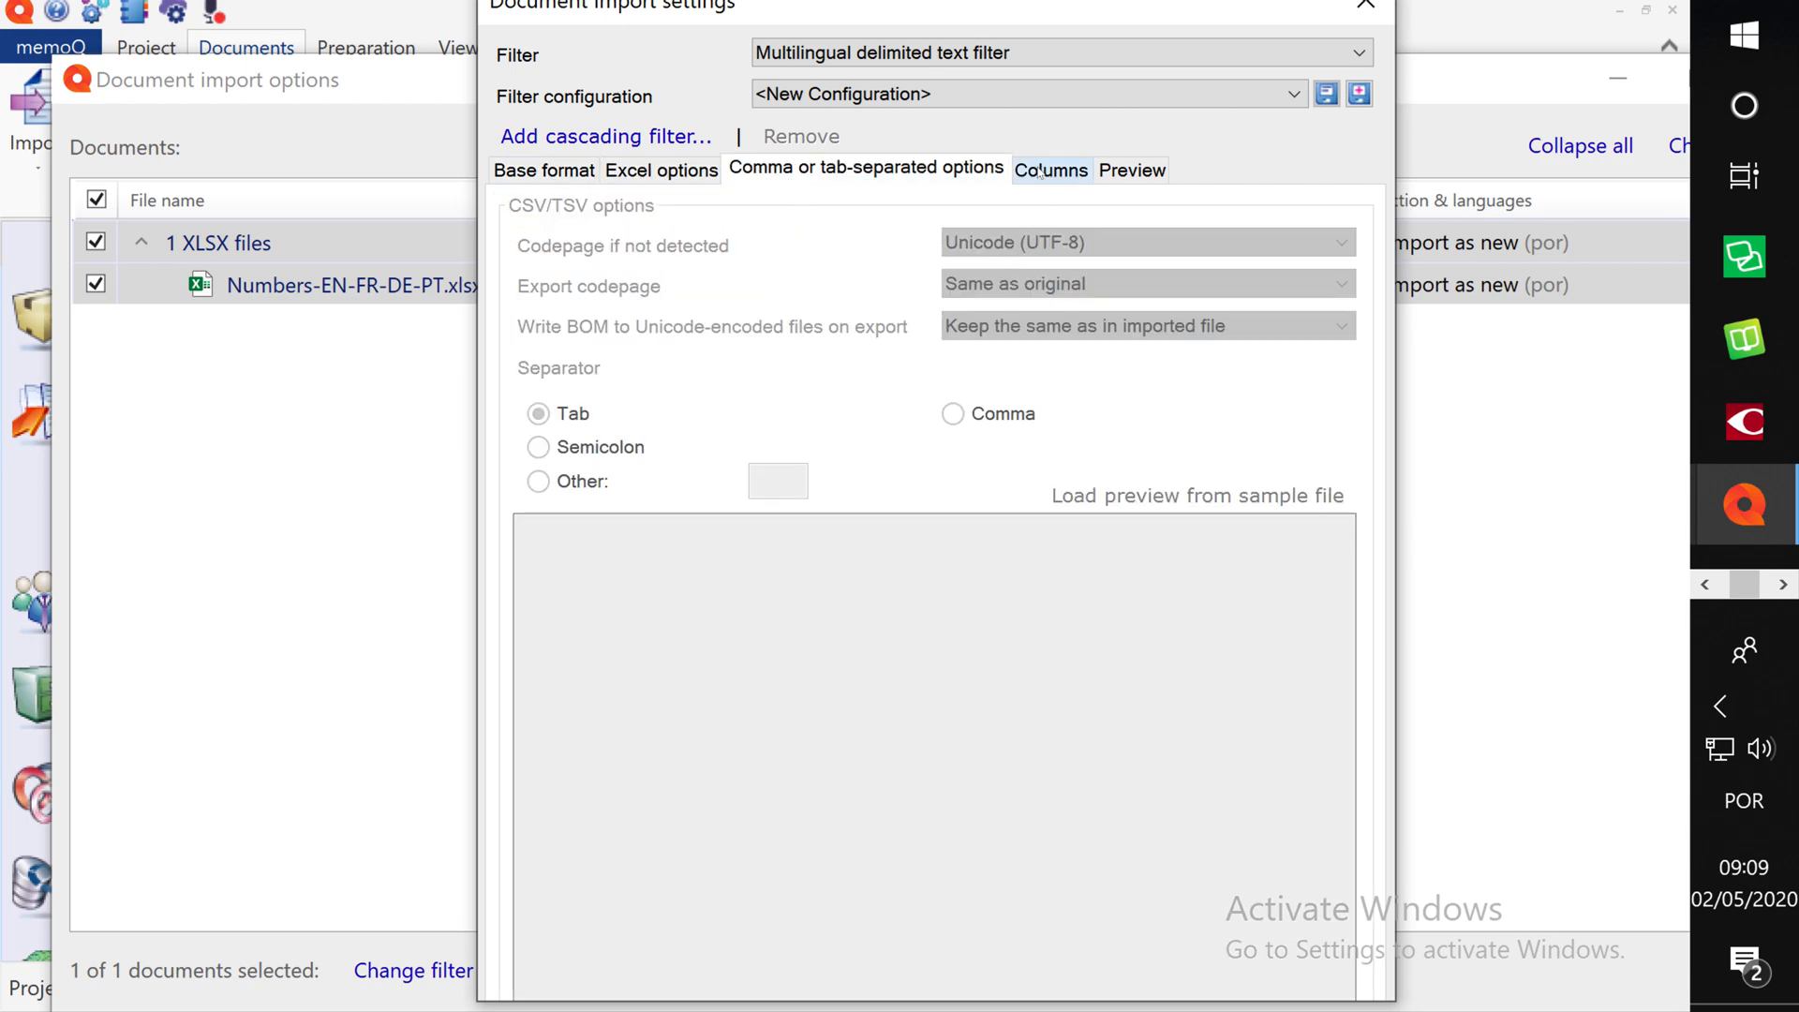
{"action": "left_click", "coordinate": [1051, 169]}
{"action": "left_click", "coordinate": [1131, 174]}
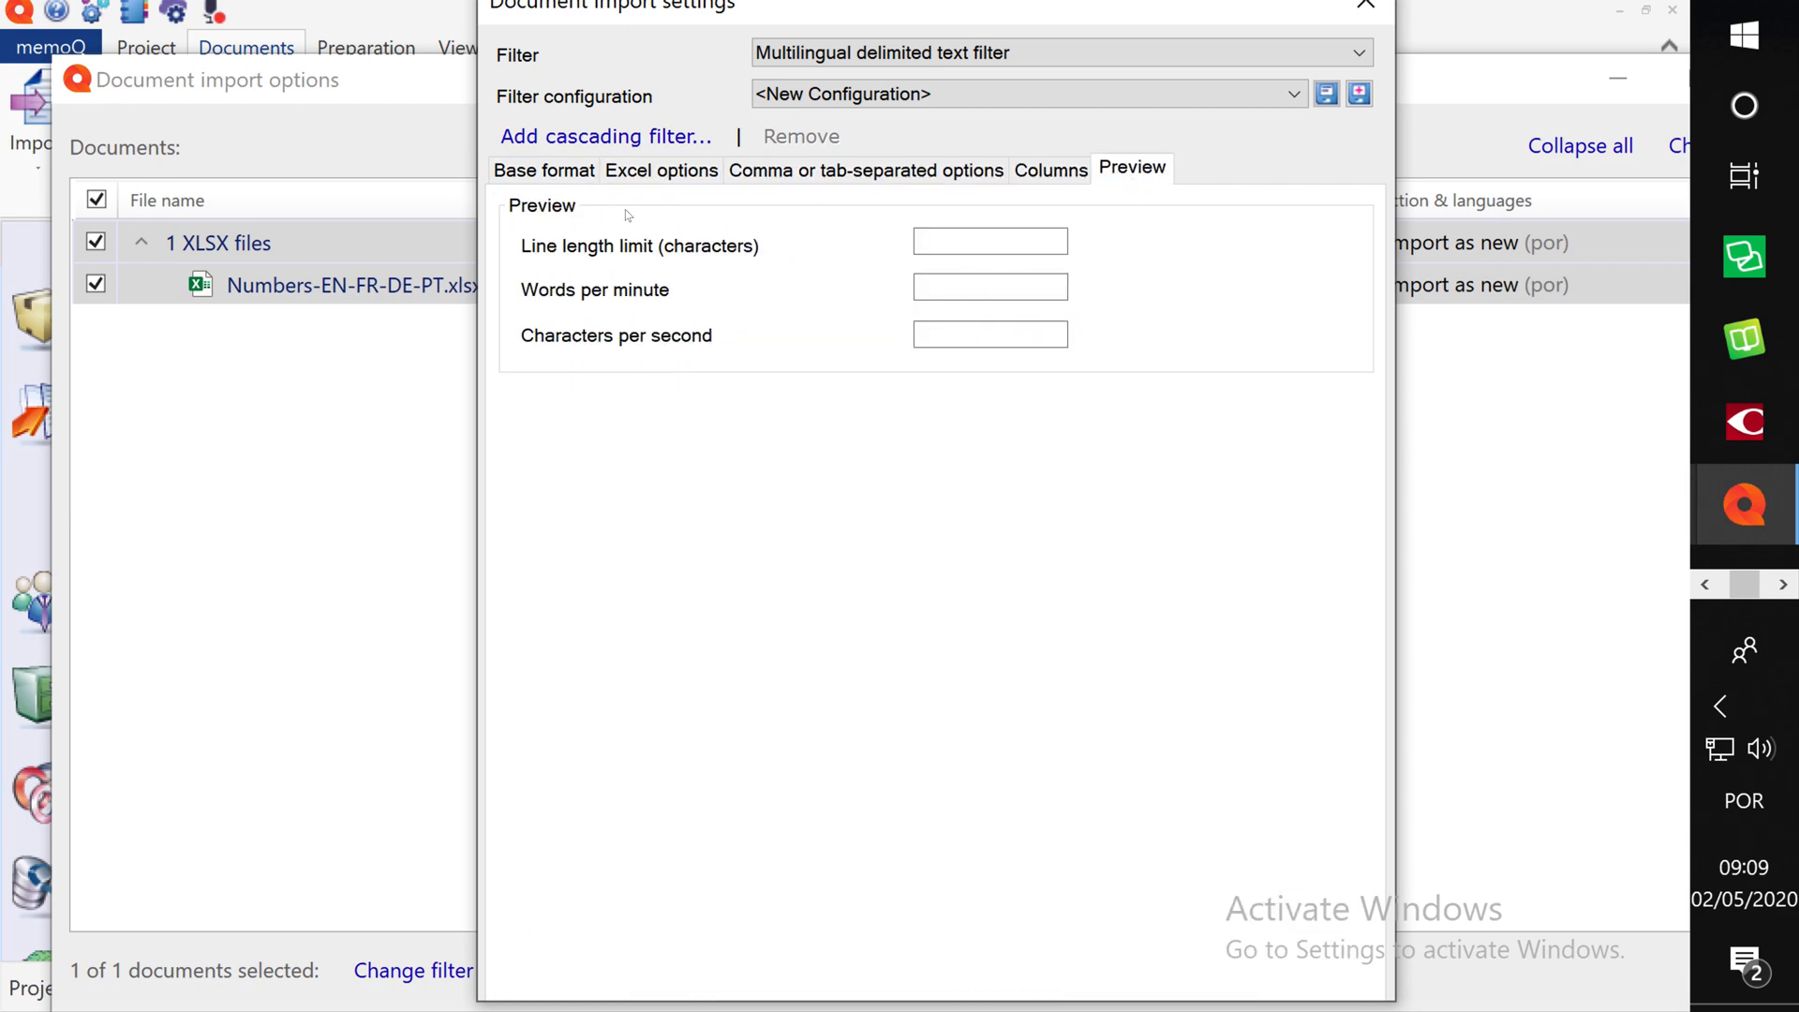
- Mark the first row as containing column names and define column A as source text in the filter's column settings
{"action": "left_click", "coordinate": [542, 185]}
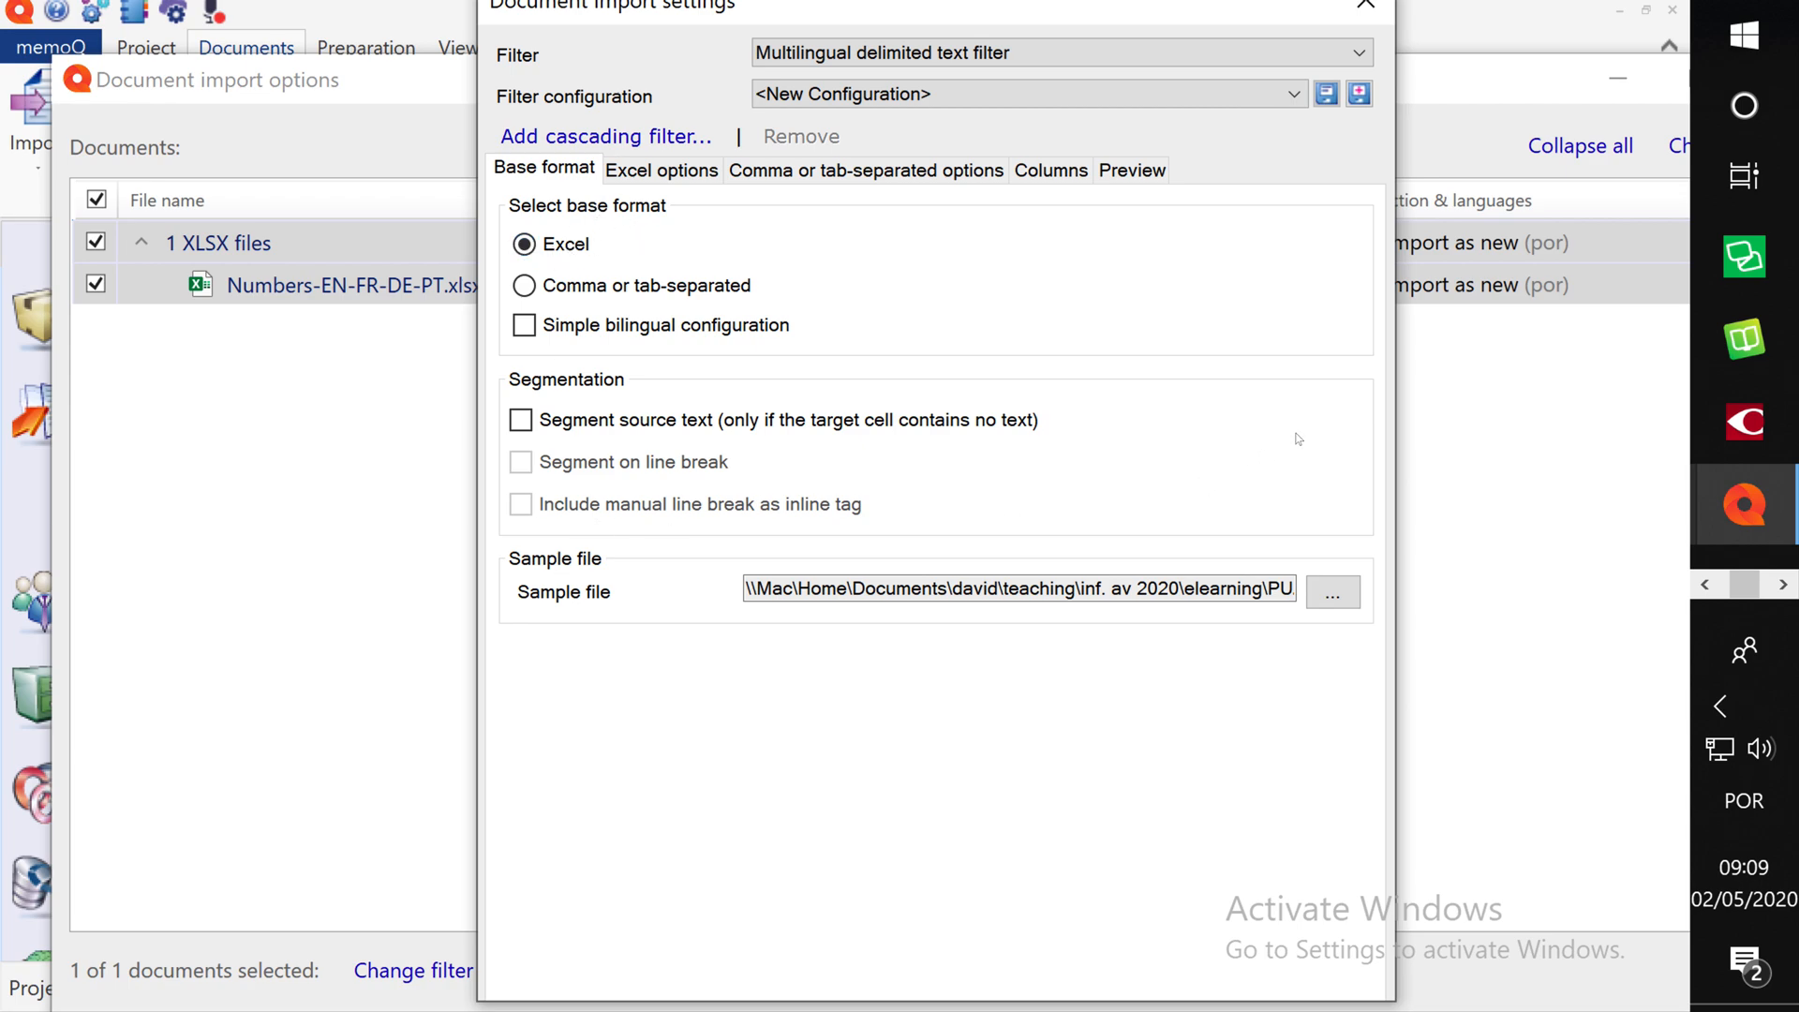
{"action": "left_click", "coordinate": [1046, 178]}
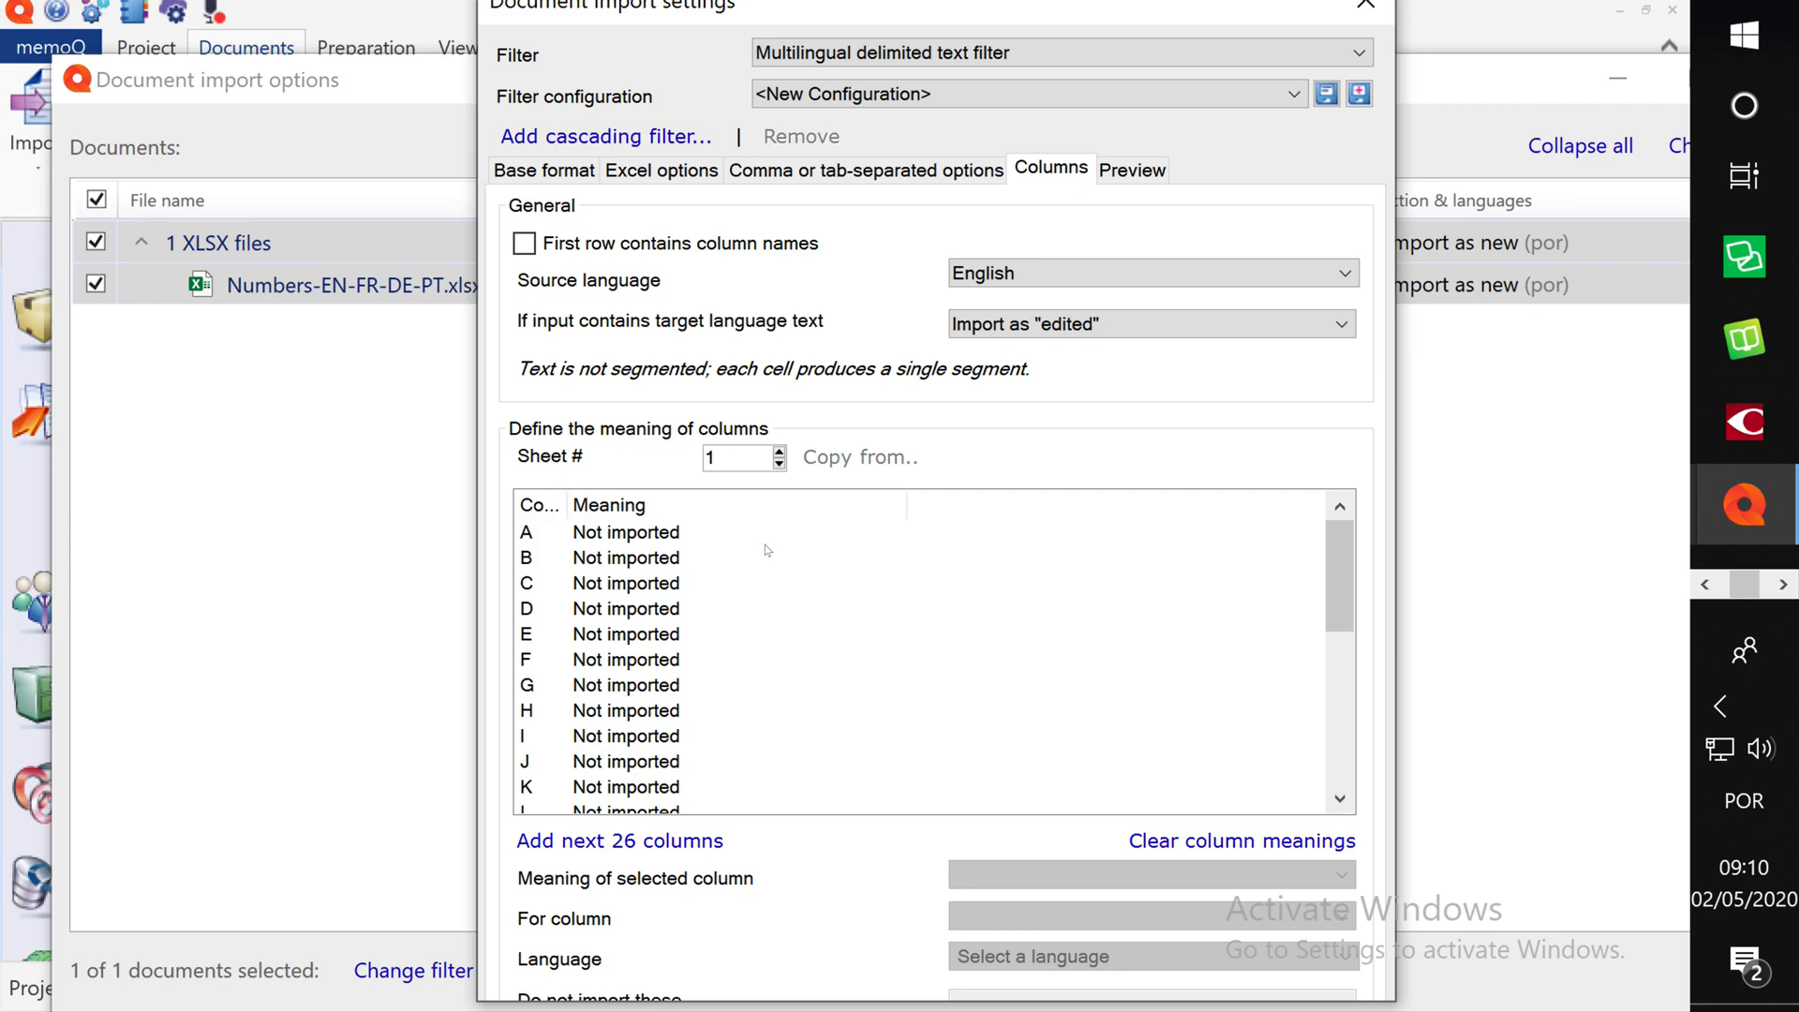
{"action": "left_click", "coordinate": [526, 247]}
{"action": "left_click", "coordinate": [637, 536]}
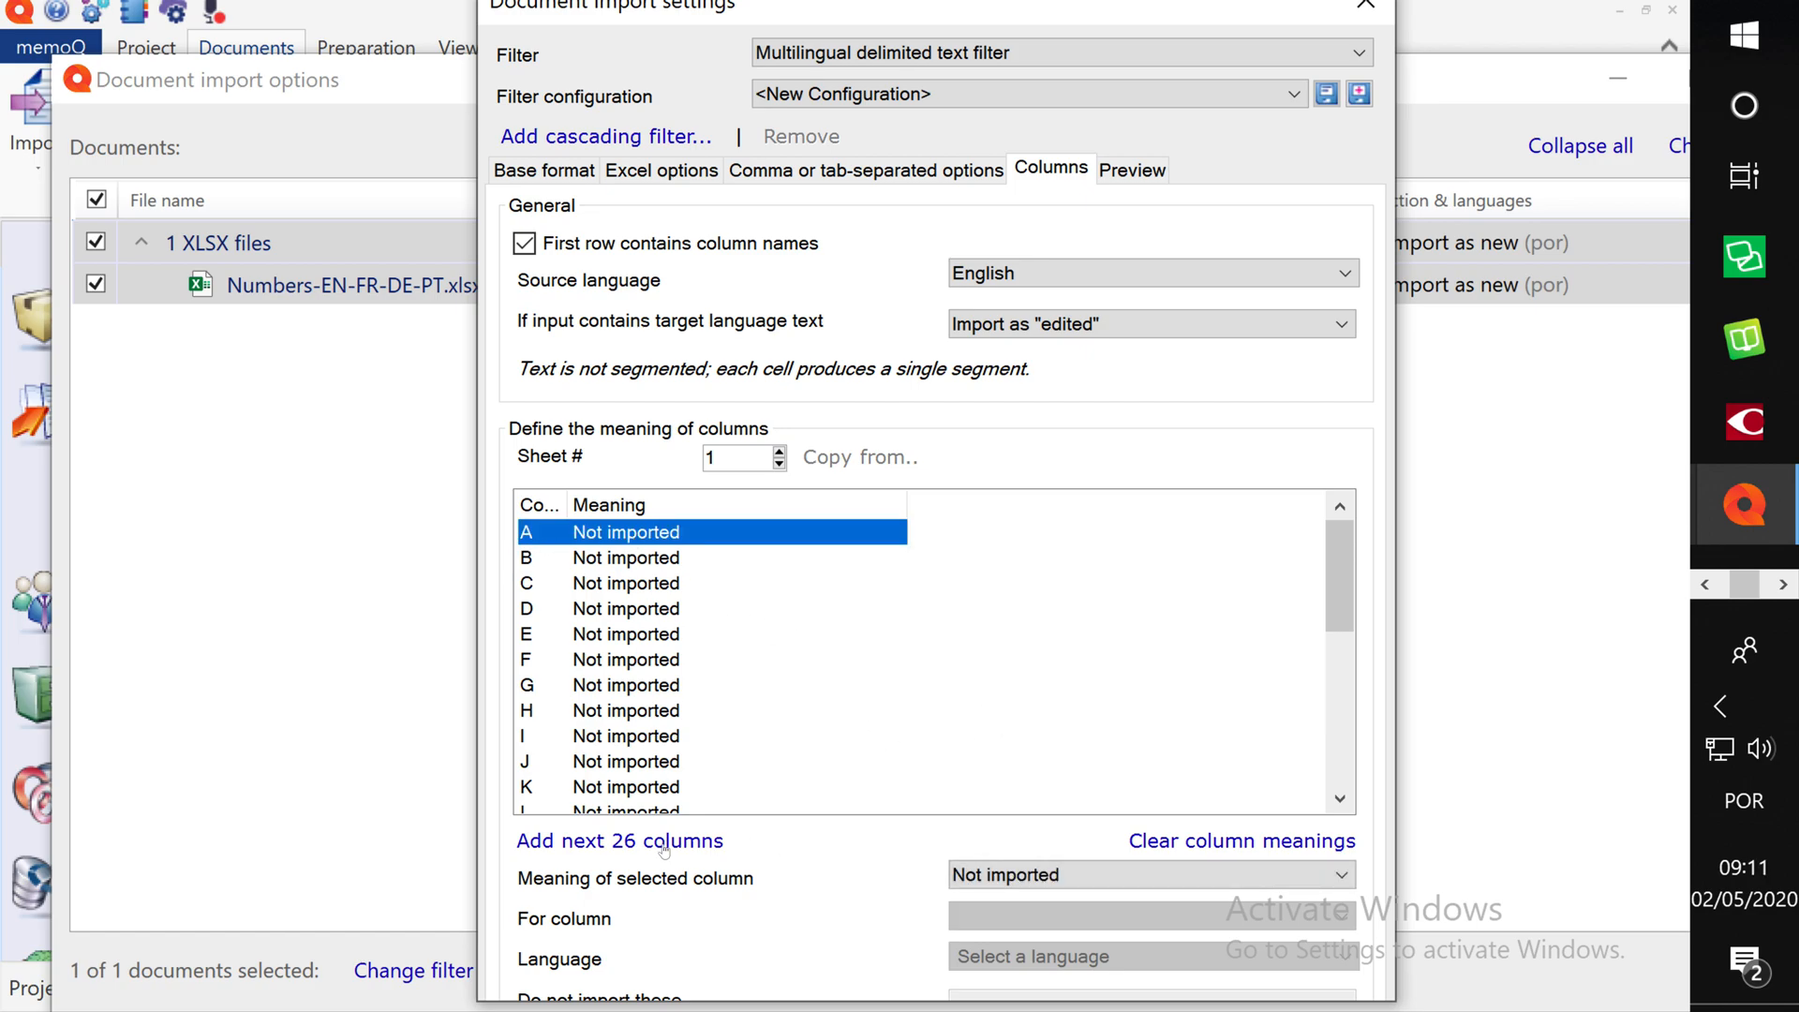
{"action": "left_click", "coordinate": [994, 877]}
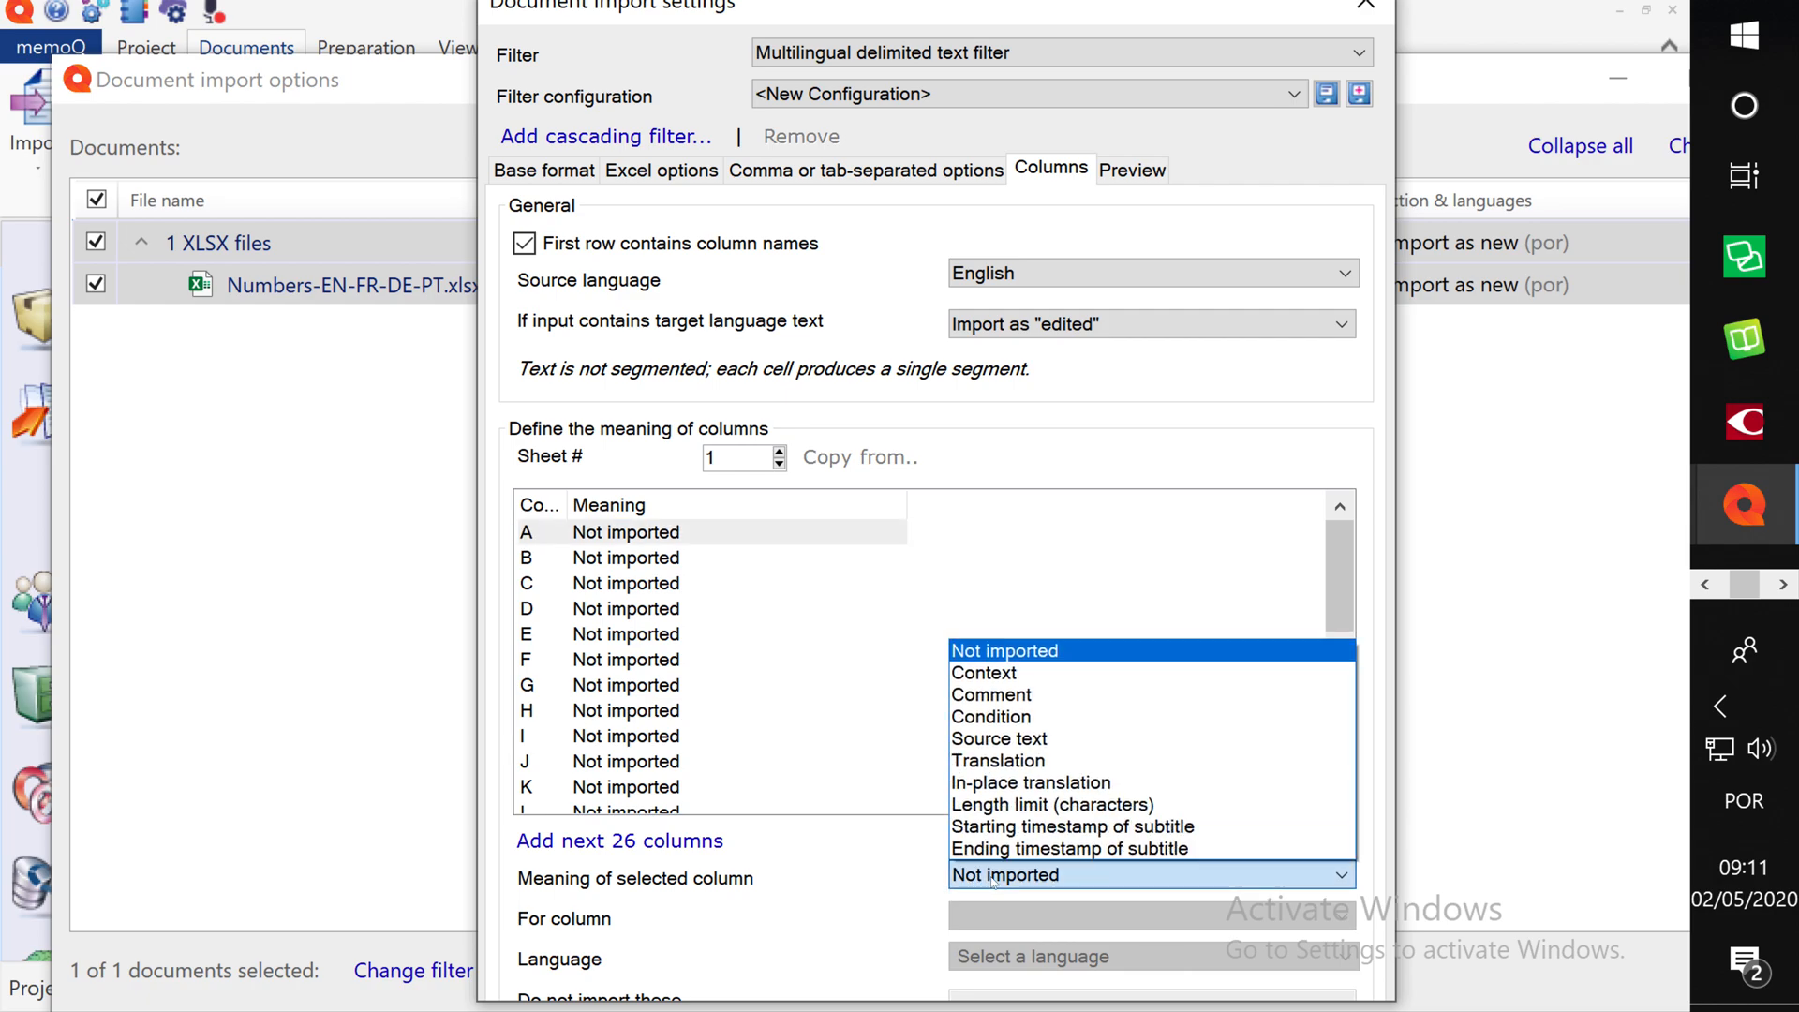
{"action": "left_click", "coordinate": [983, 740]}
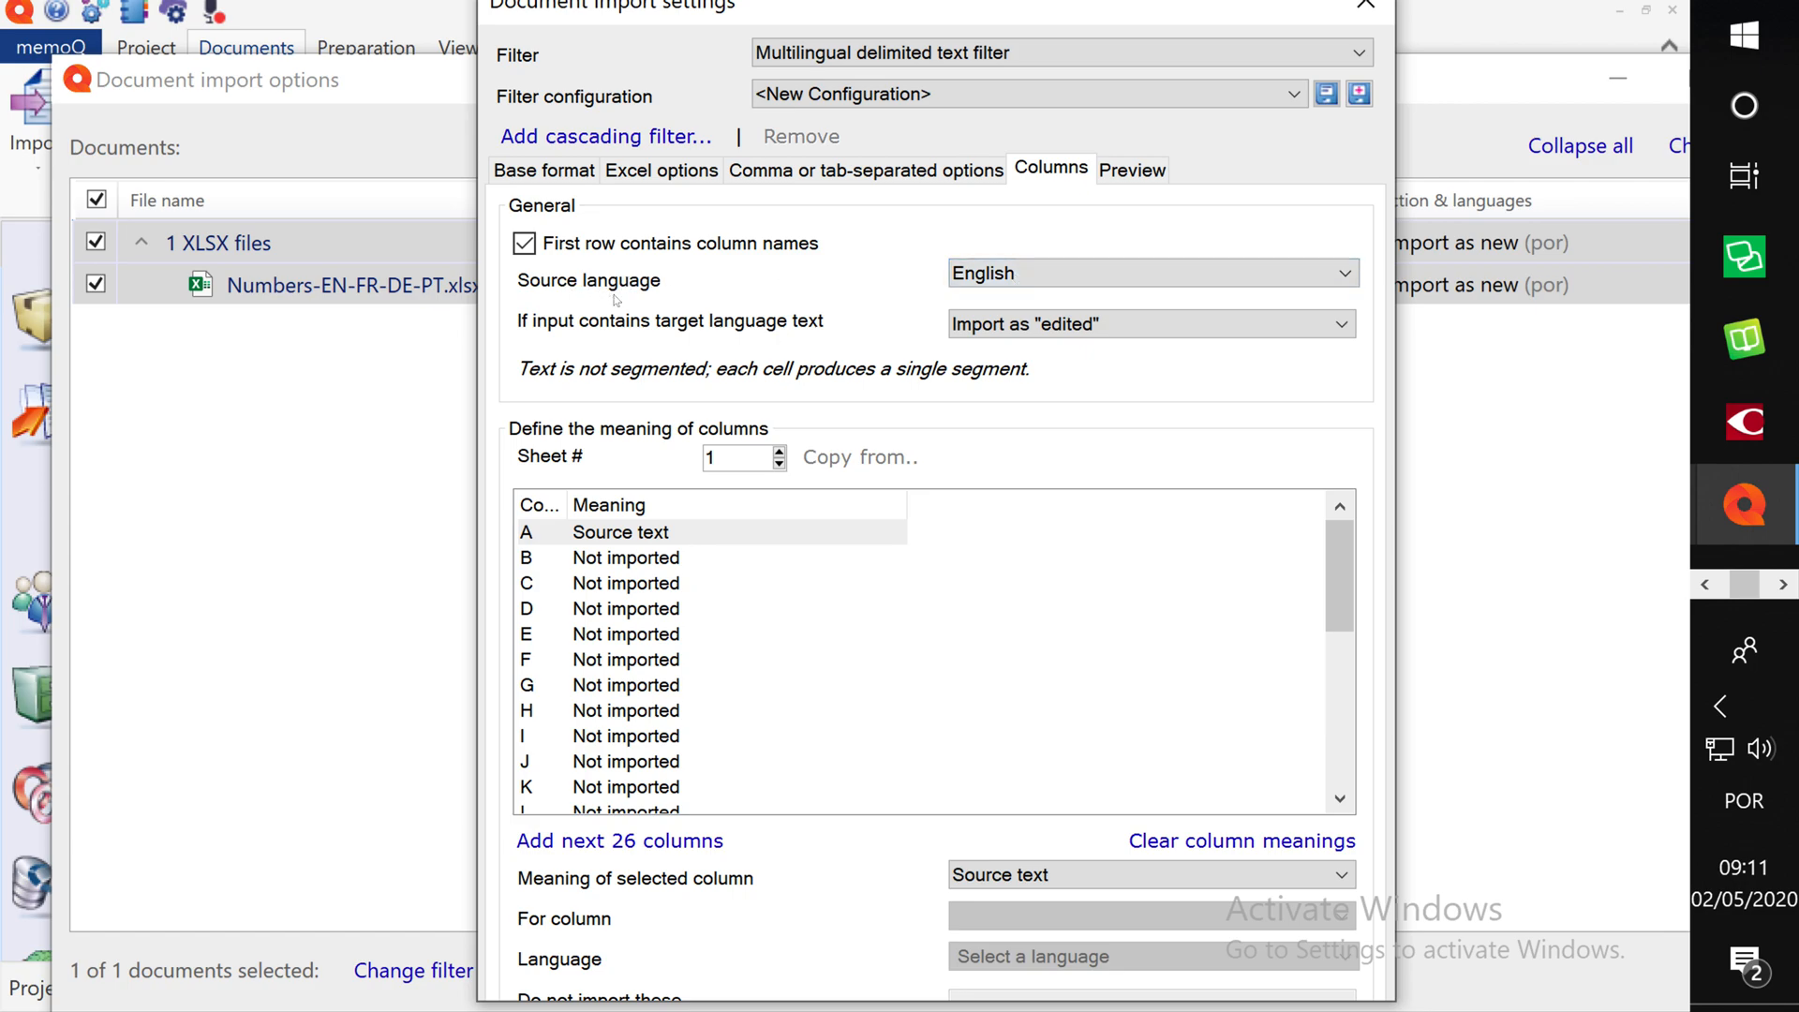
- Define column D as the Portuguese translation for column A and accept the filter configuration
{"action": "left_click", "coordinate": [607, 613]}
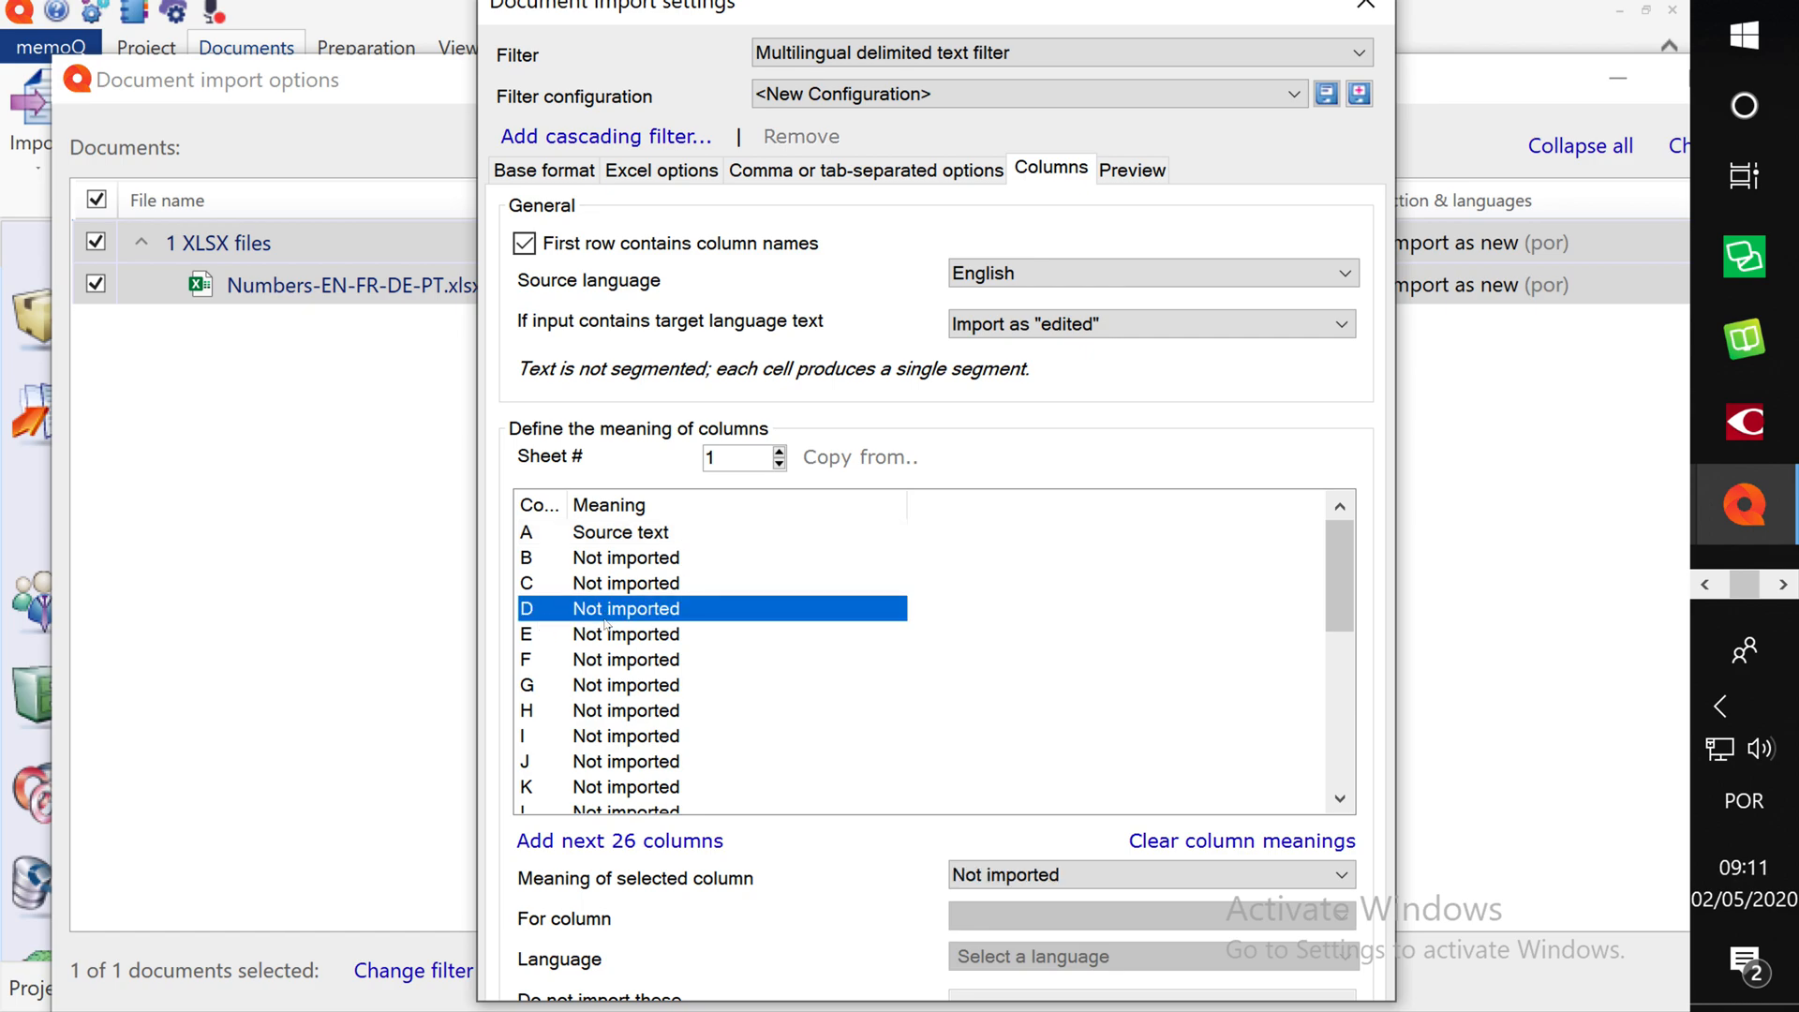
{"action": "left_click", "coordinate": [1047, 876]}
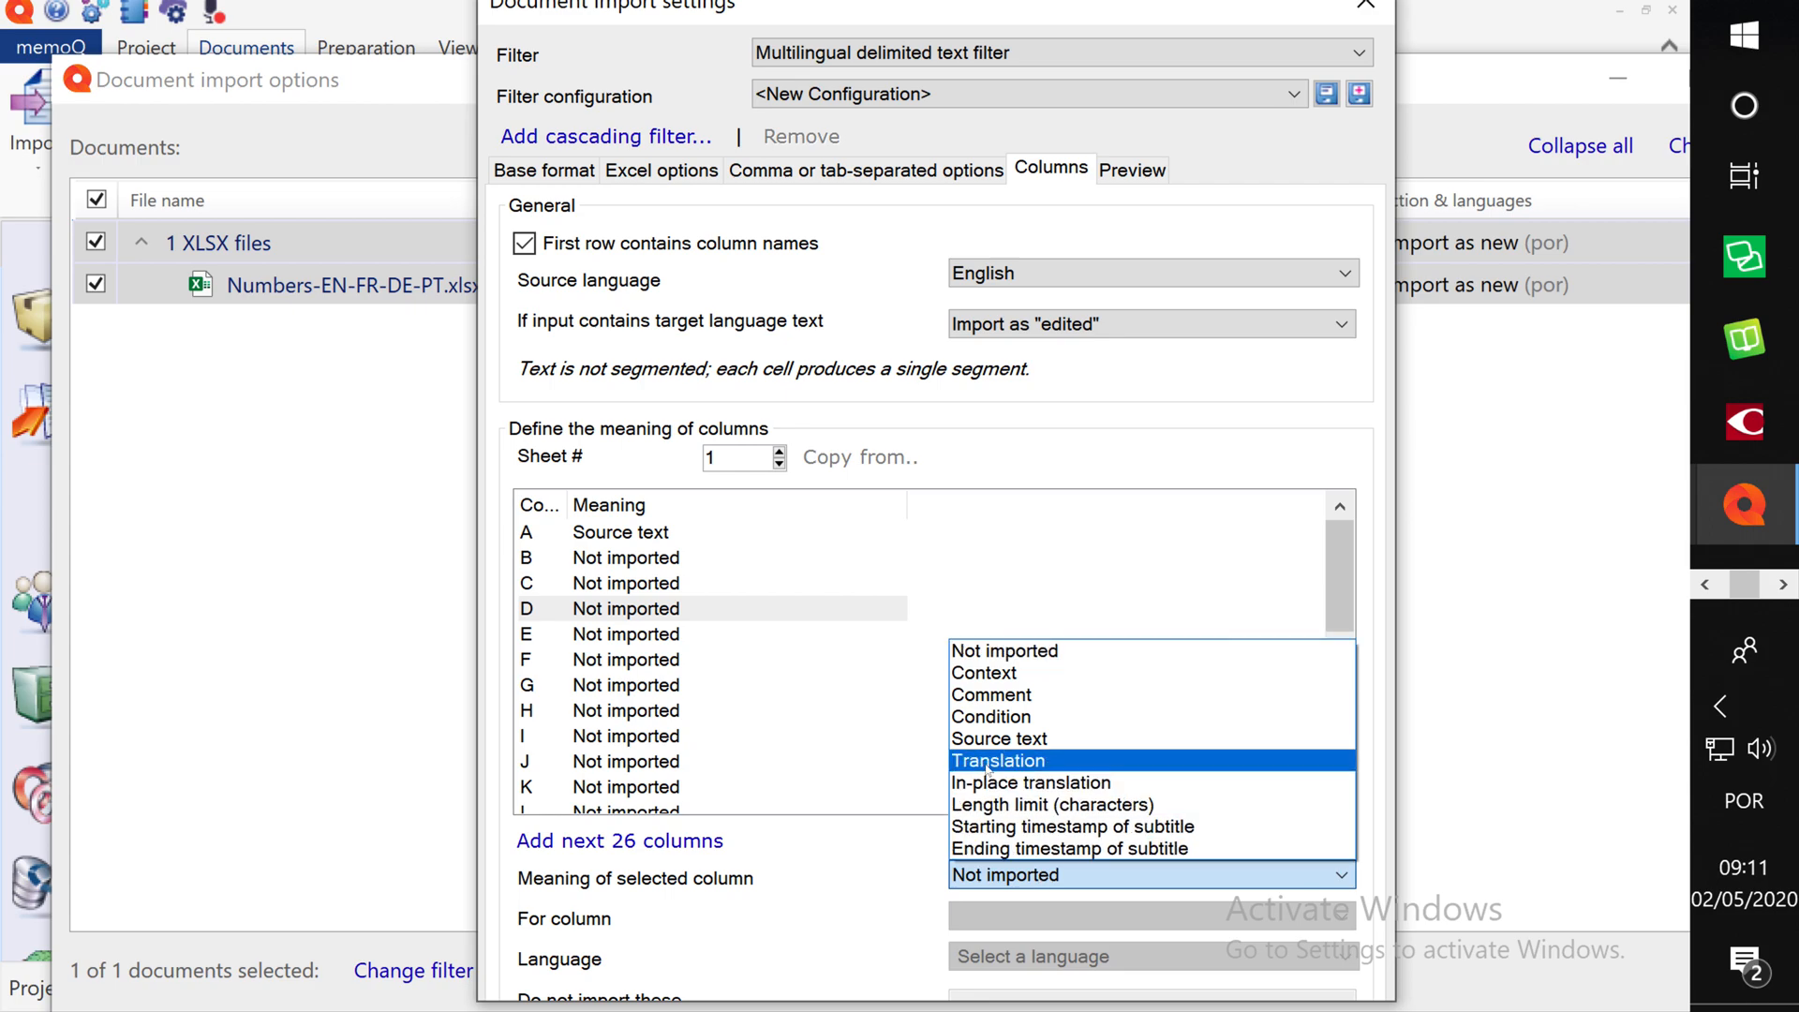
{"action": "left_click", "coordinate": [989, 761]}
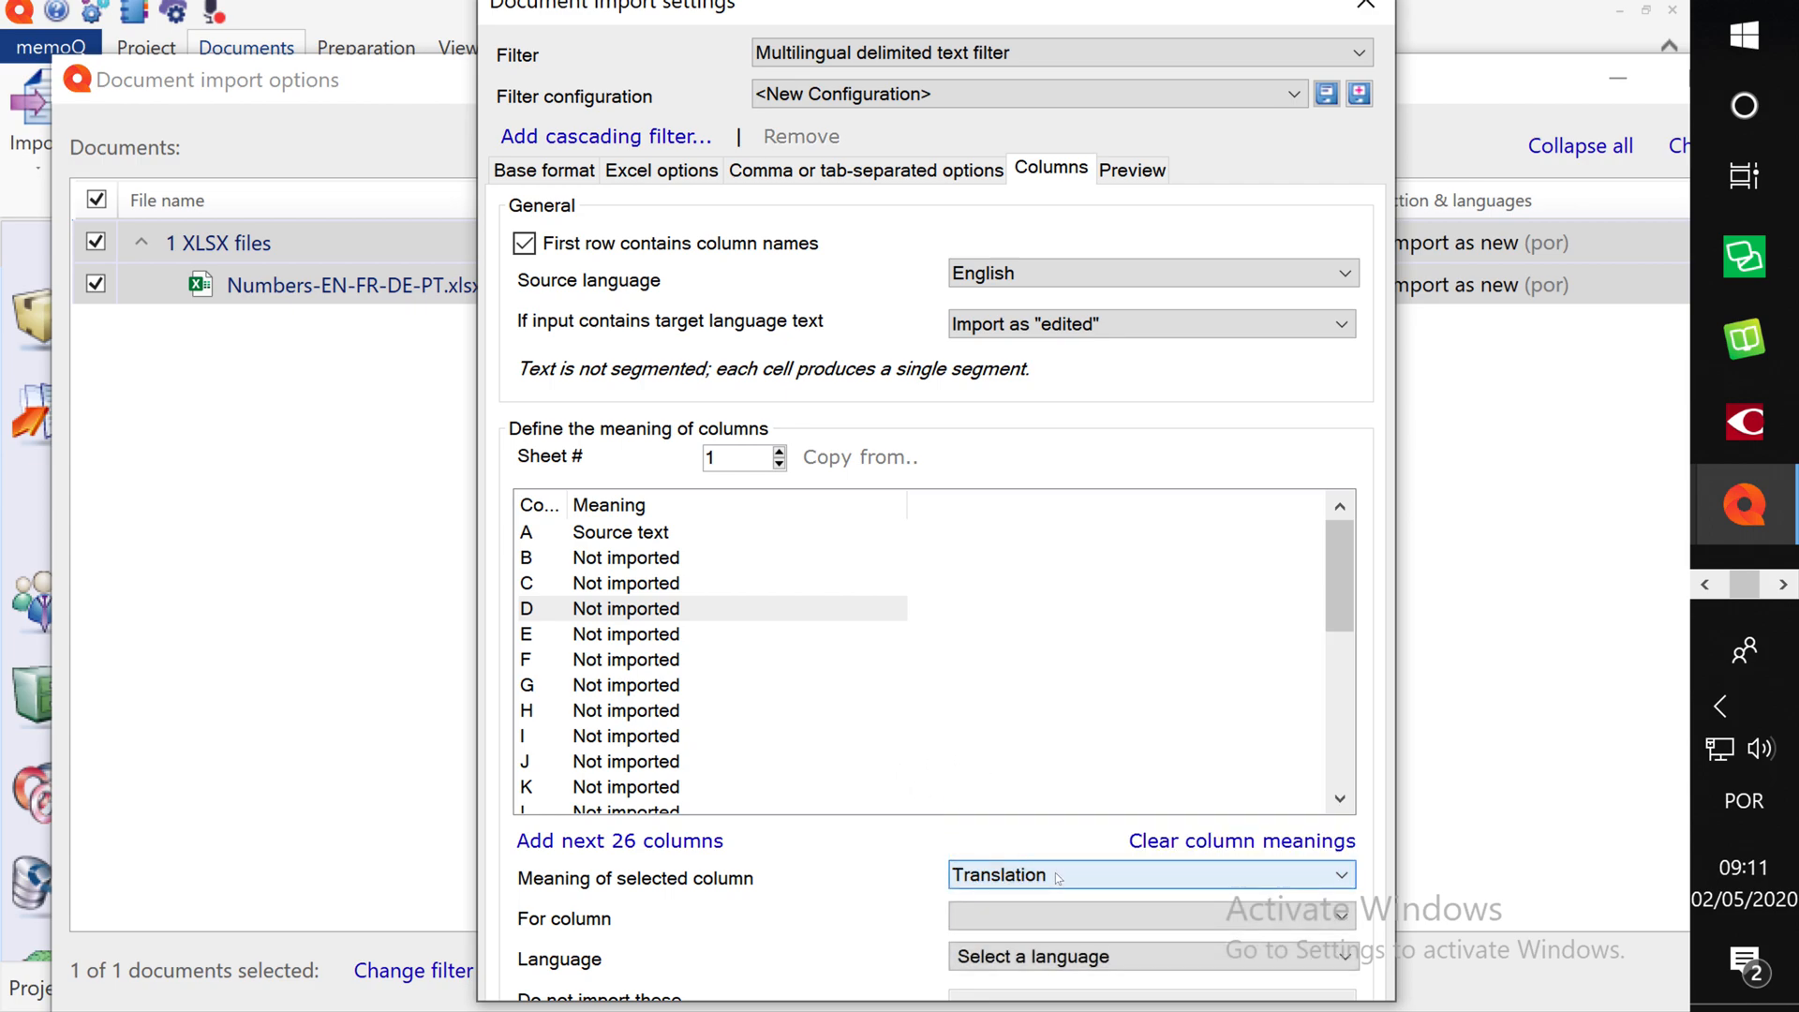
{"action": "left_click", "coordinate": [975, 916]}
{"action": "left_click", "coordinate": [973, 939]}
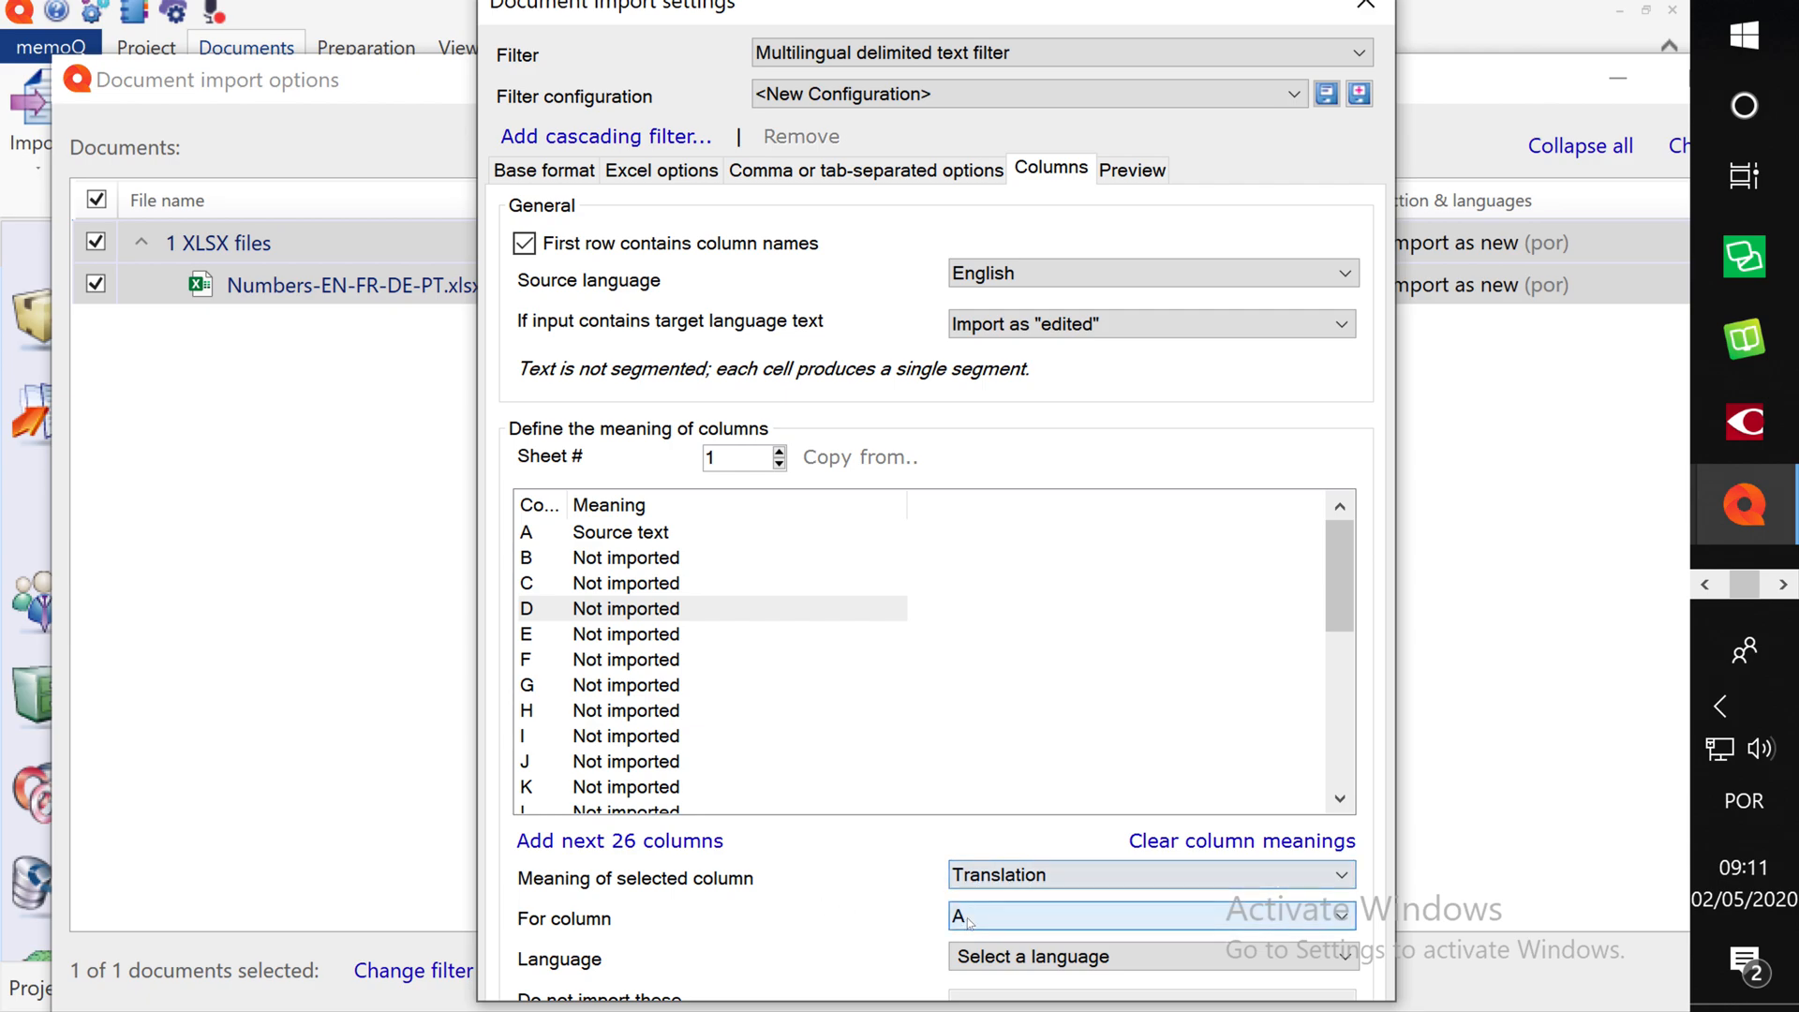
{"action": "left_click", "coordinate": [1015, 971]}
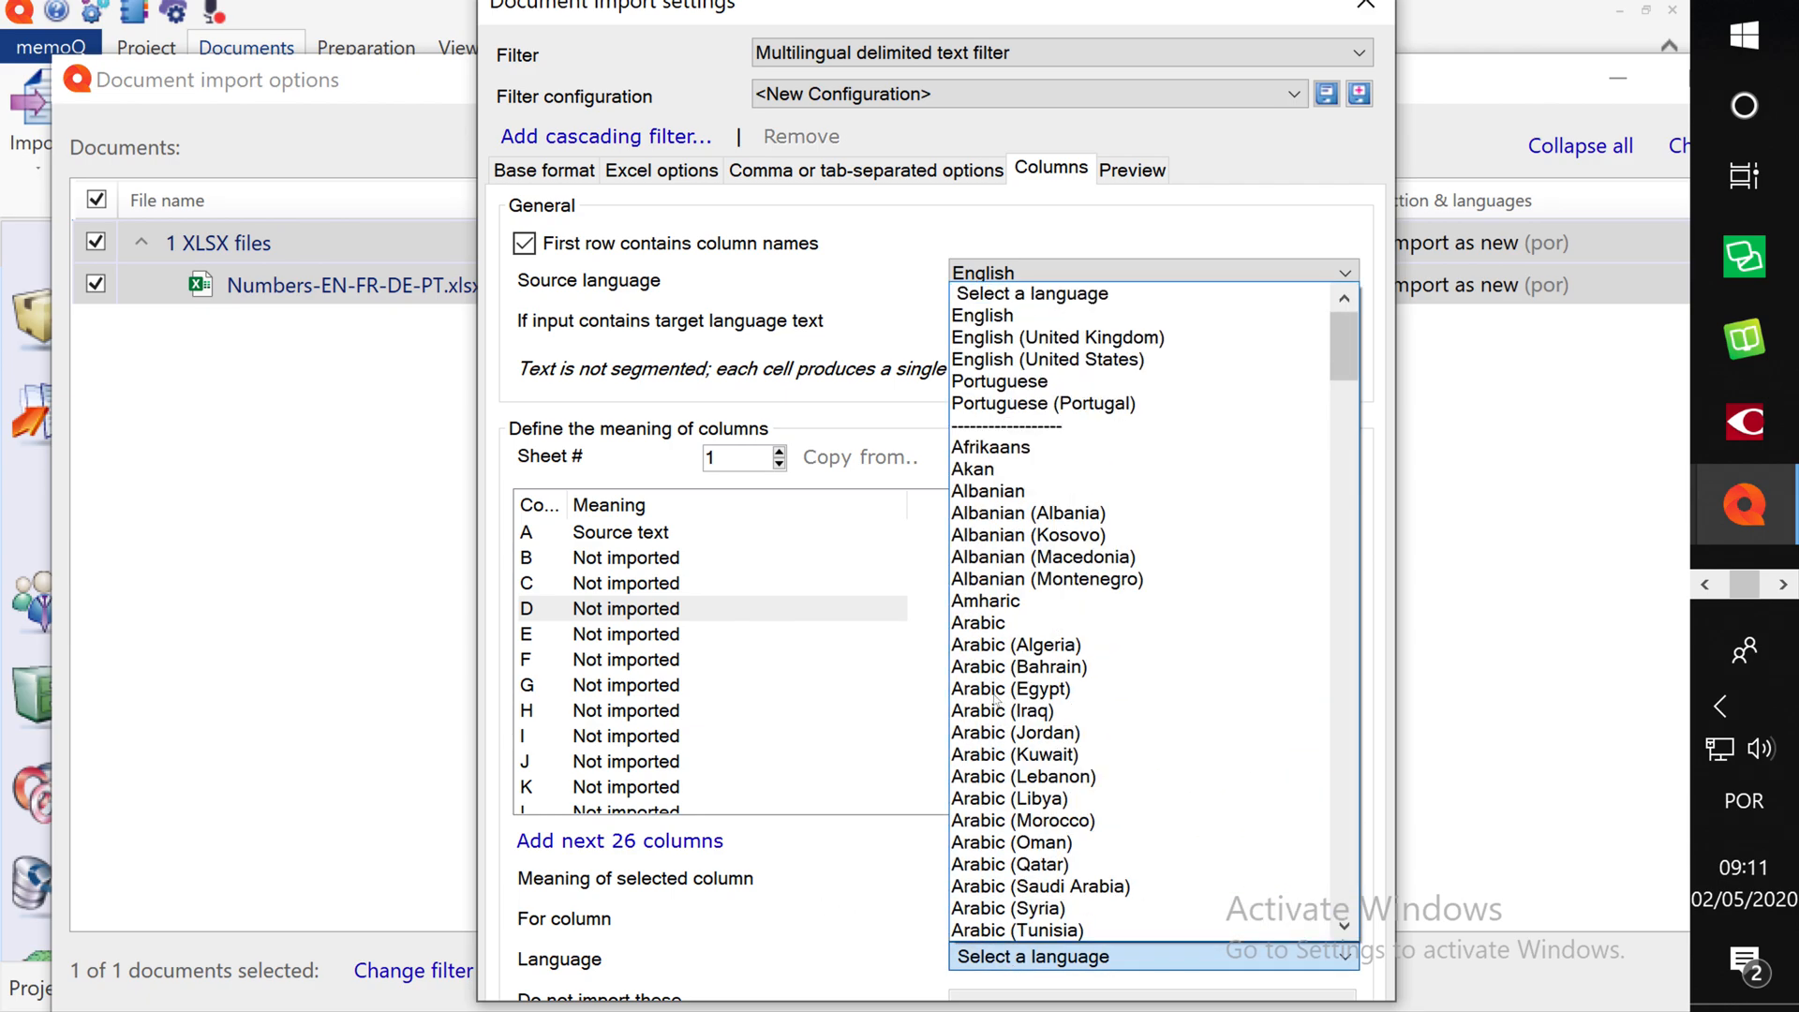
{"action": "left_click", "coordinate": [965, 386]}
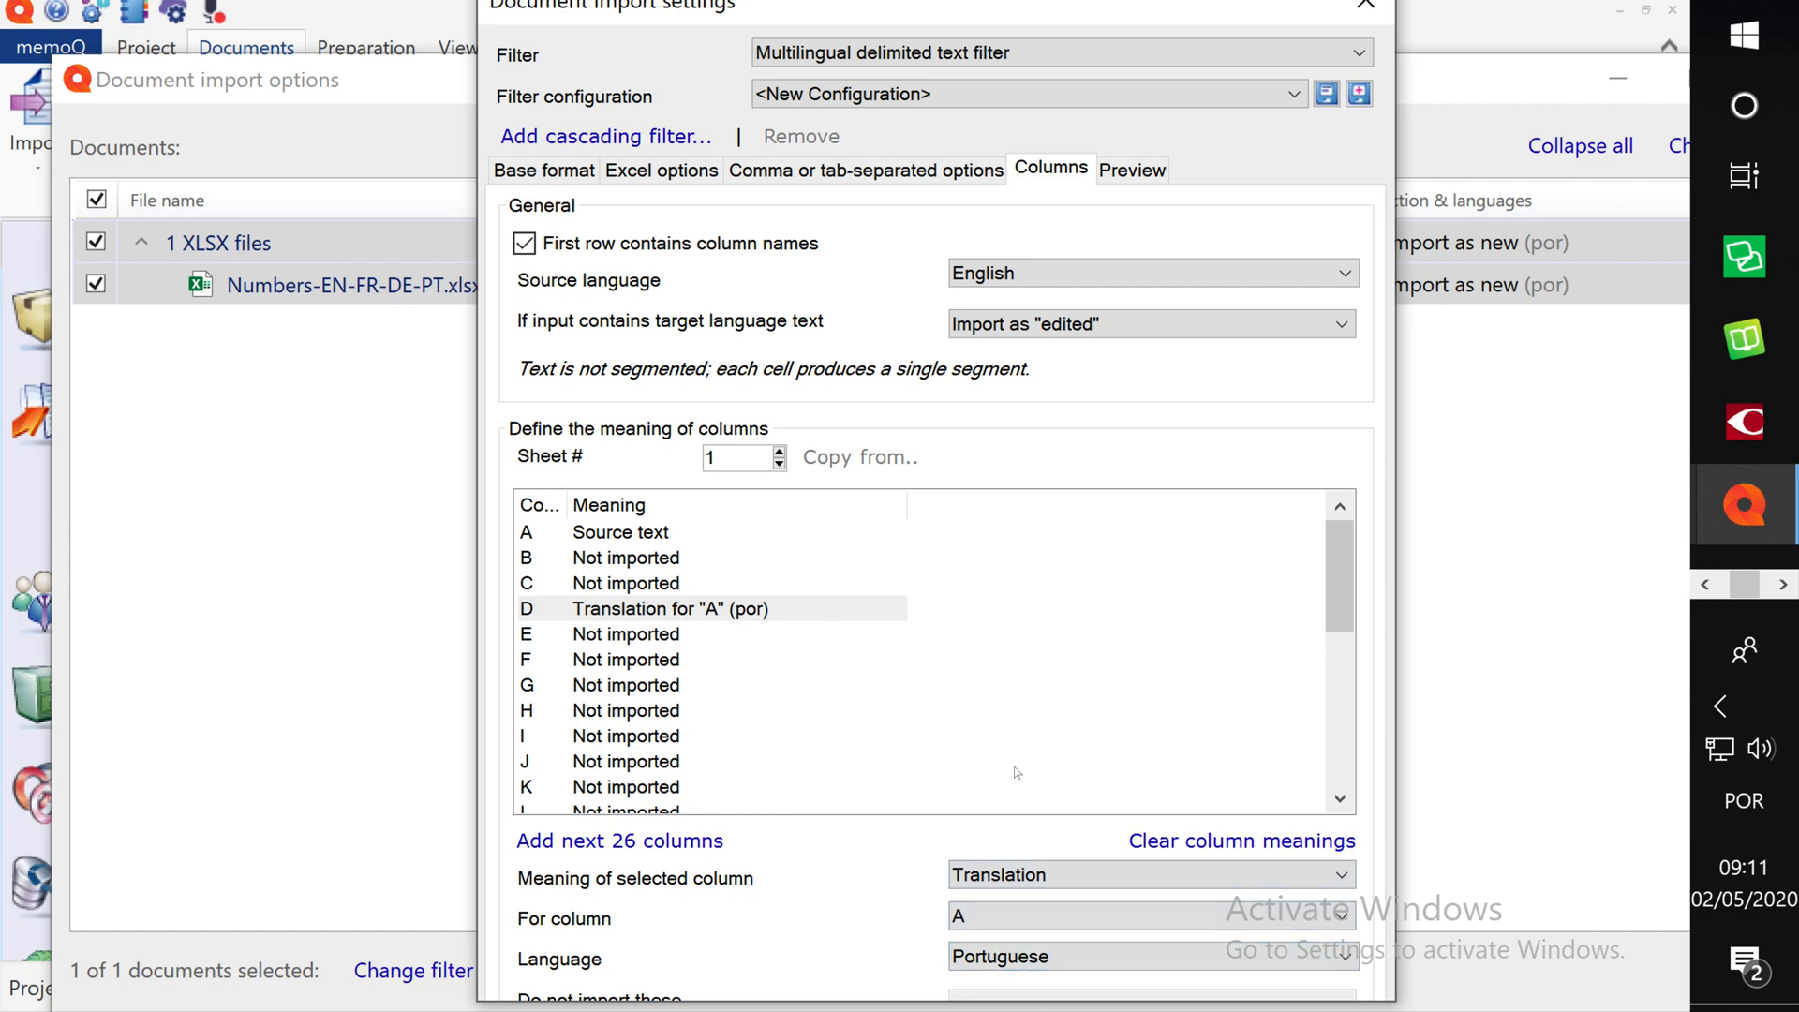
{"action": "key", "text": "Return"}
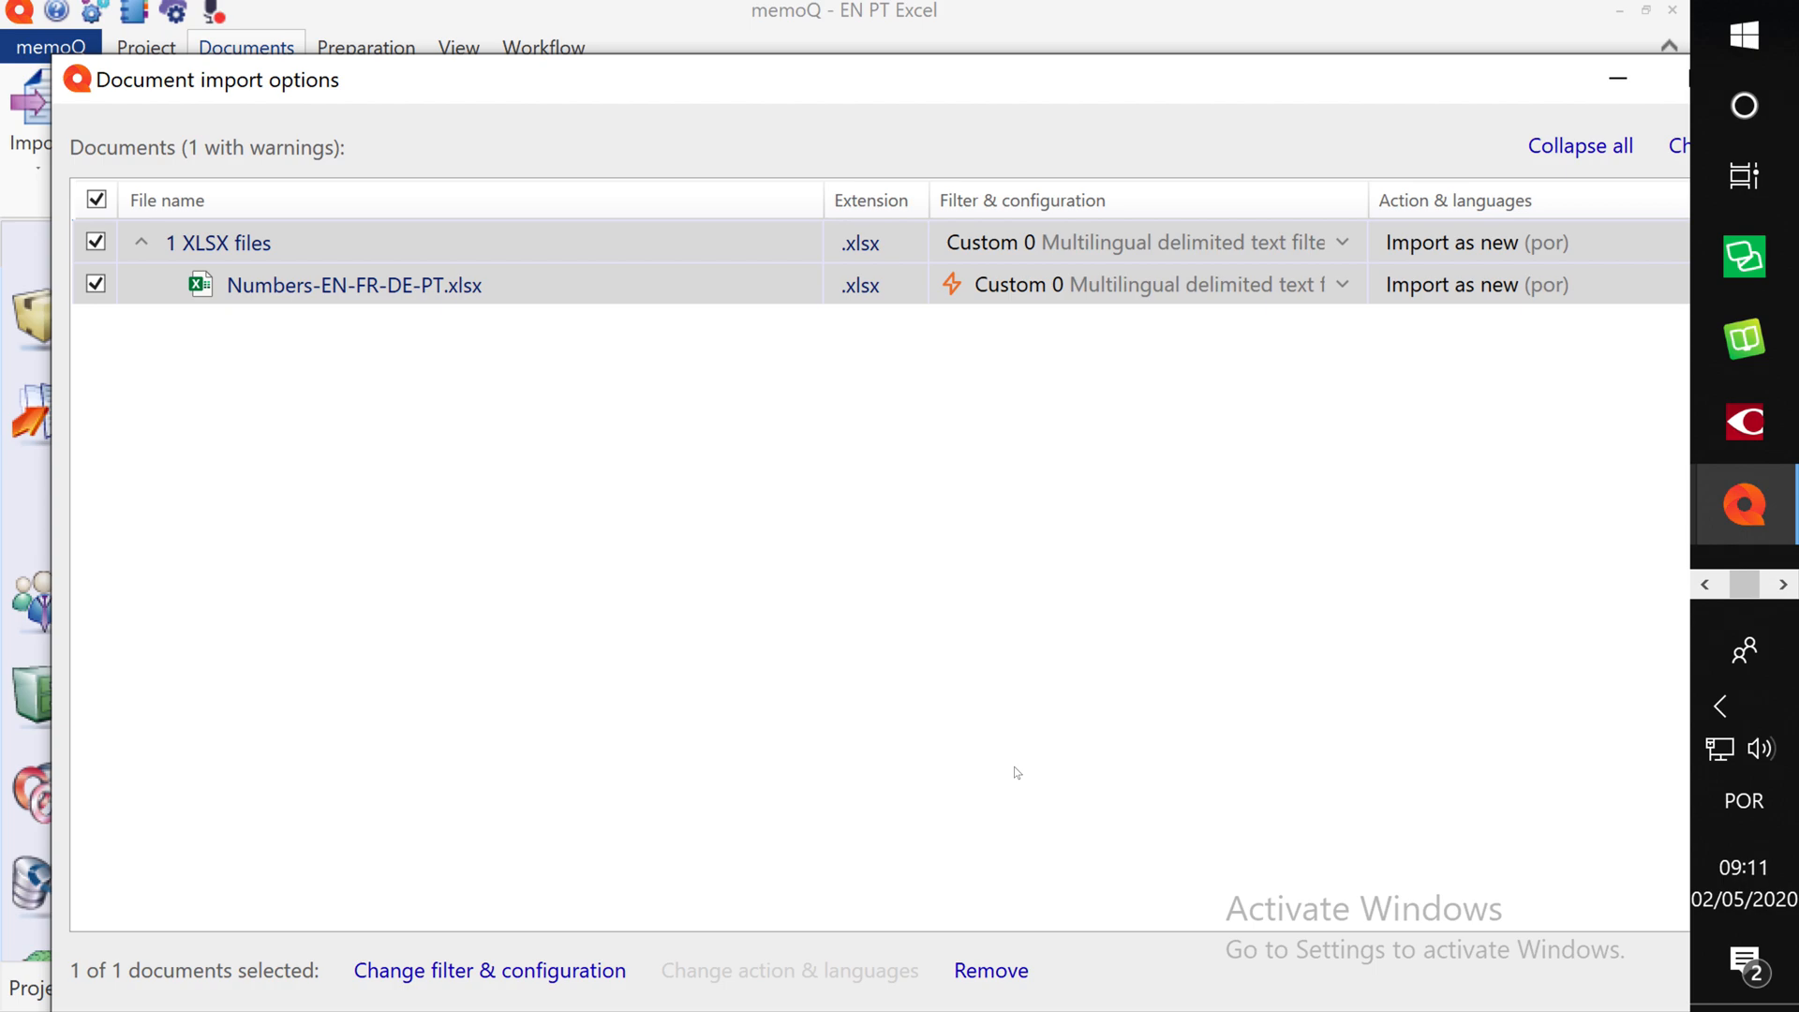
- Recheck the filter settings, then cancel the pending import of Numbers-EN-FR-DE-PT.xlsx
{"action": "key", "text": "Return"}
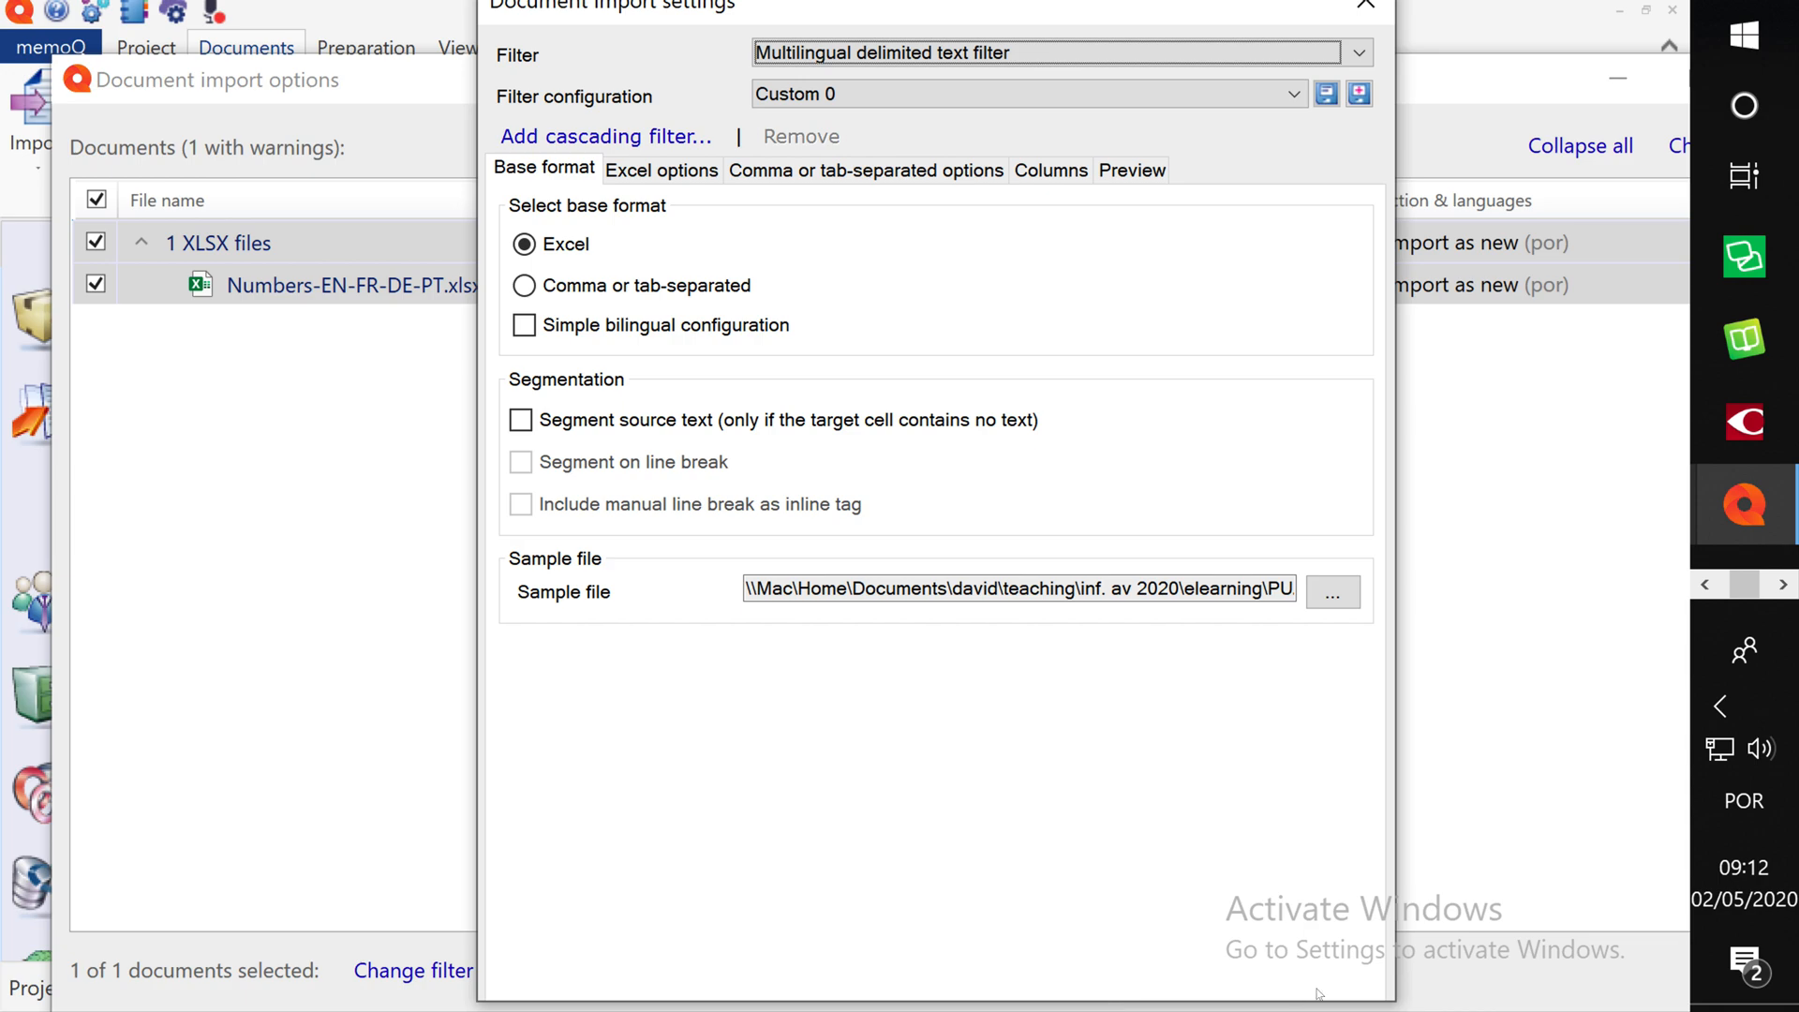
{"action": "key", "text": "Return"}
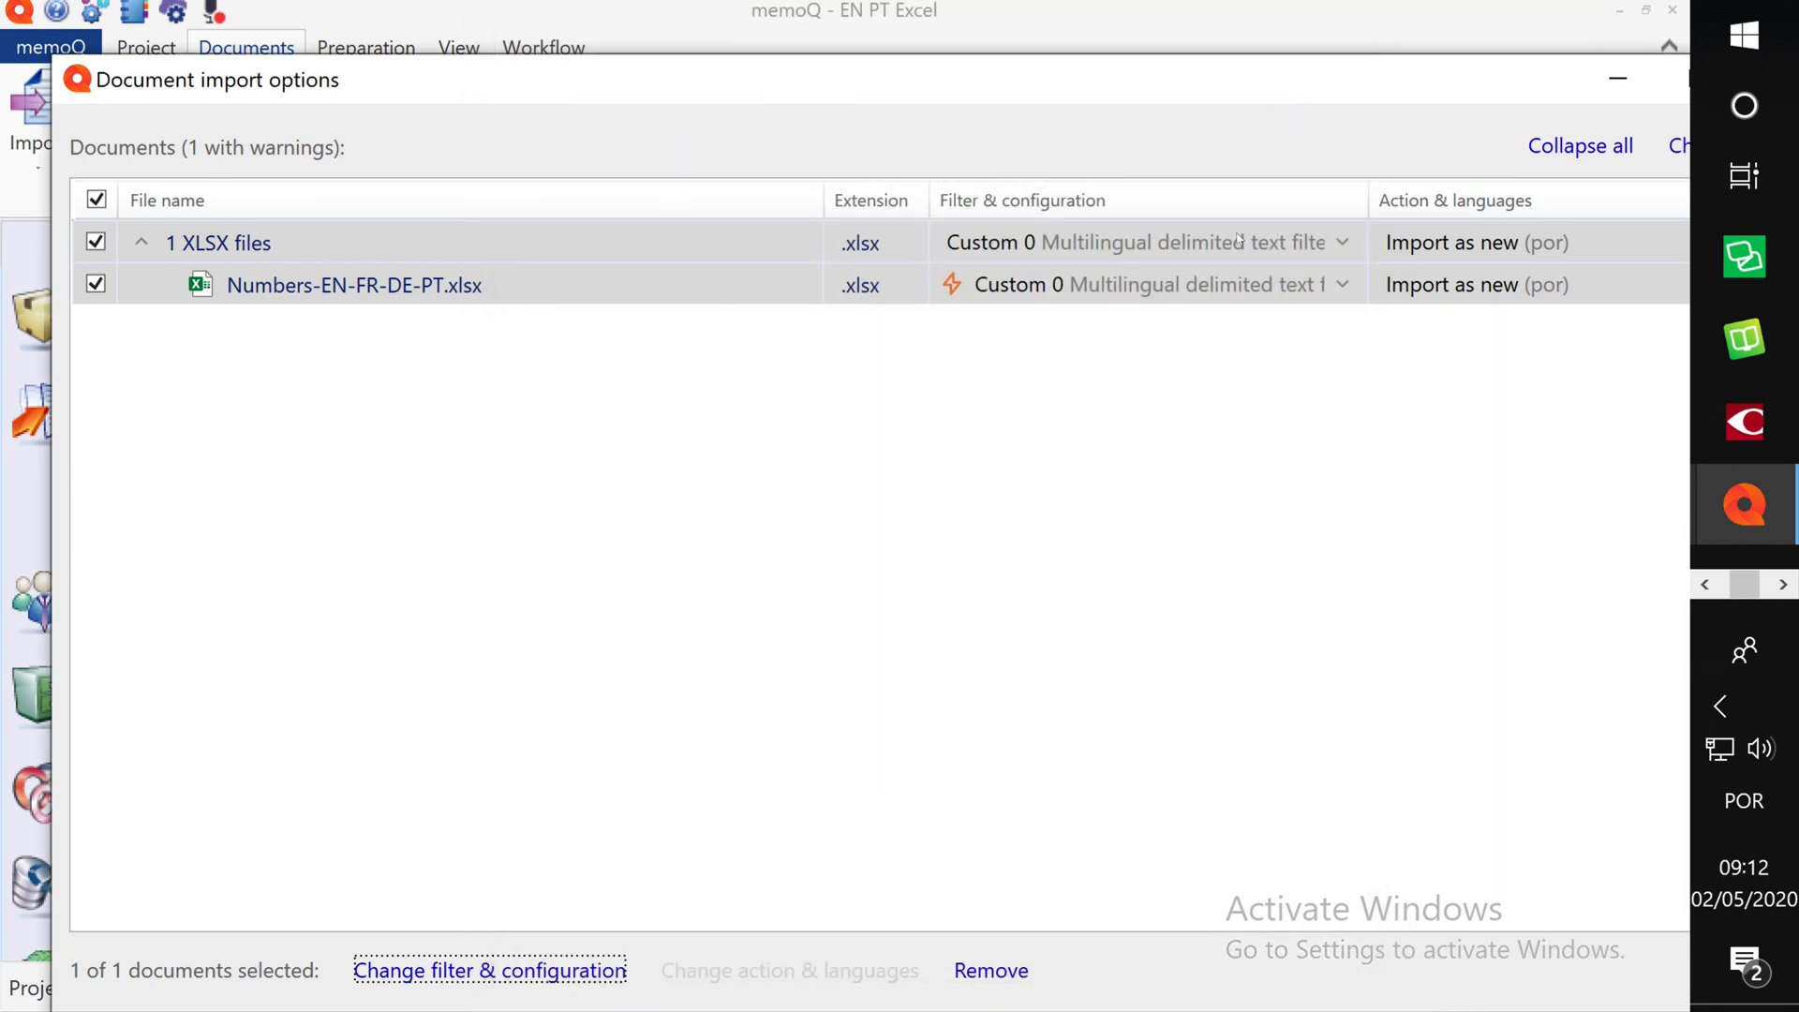
{"action": "left_click_drag", "start_coordinate": [1129, 93], "coordinate": [1092, 5]}
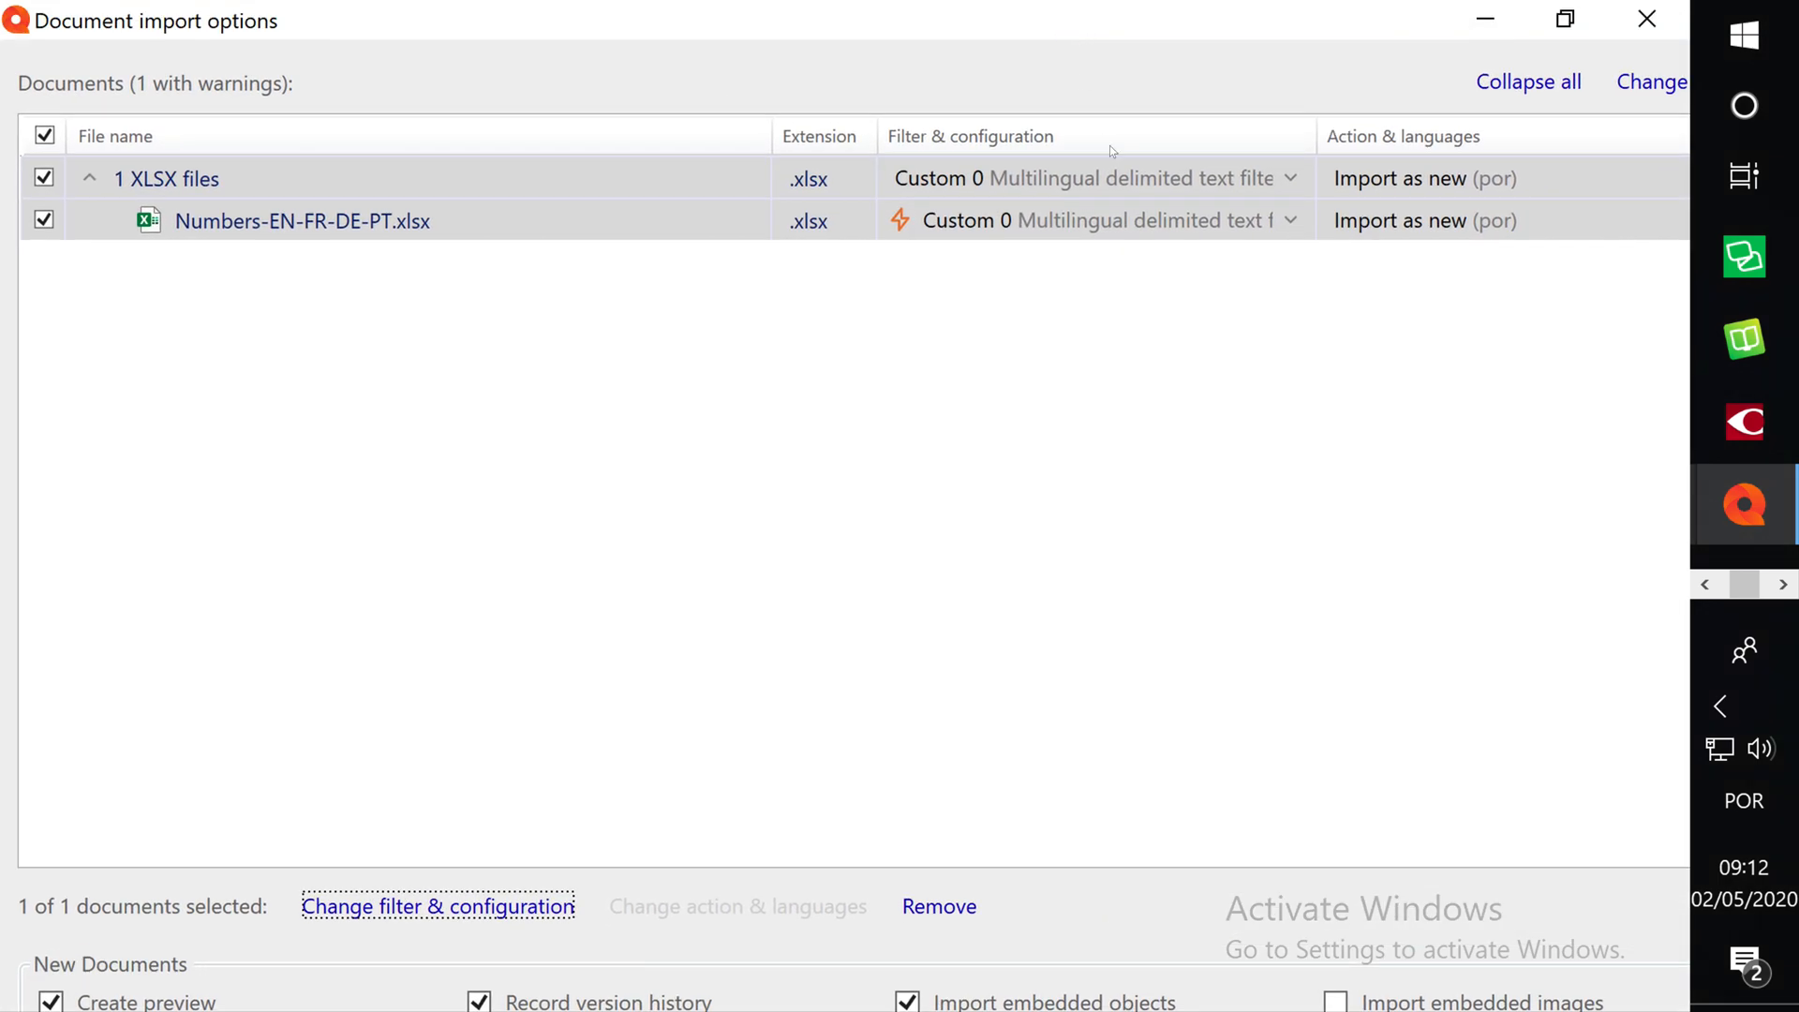
{"action": "left_click_drag", "start_coordinate": [1323, 19], "coordinate": [1422, 1]}
{"action": "key", "text": "Tab"}
{"action": "key", "text": "Tab"}
{"action": "key", "text": "Tab"}
{"action": "key", "text": "Tab"}
{"action": "key", "text": "Tab"}
{"action": "key", "text": "Tab"}
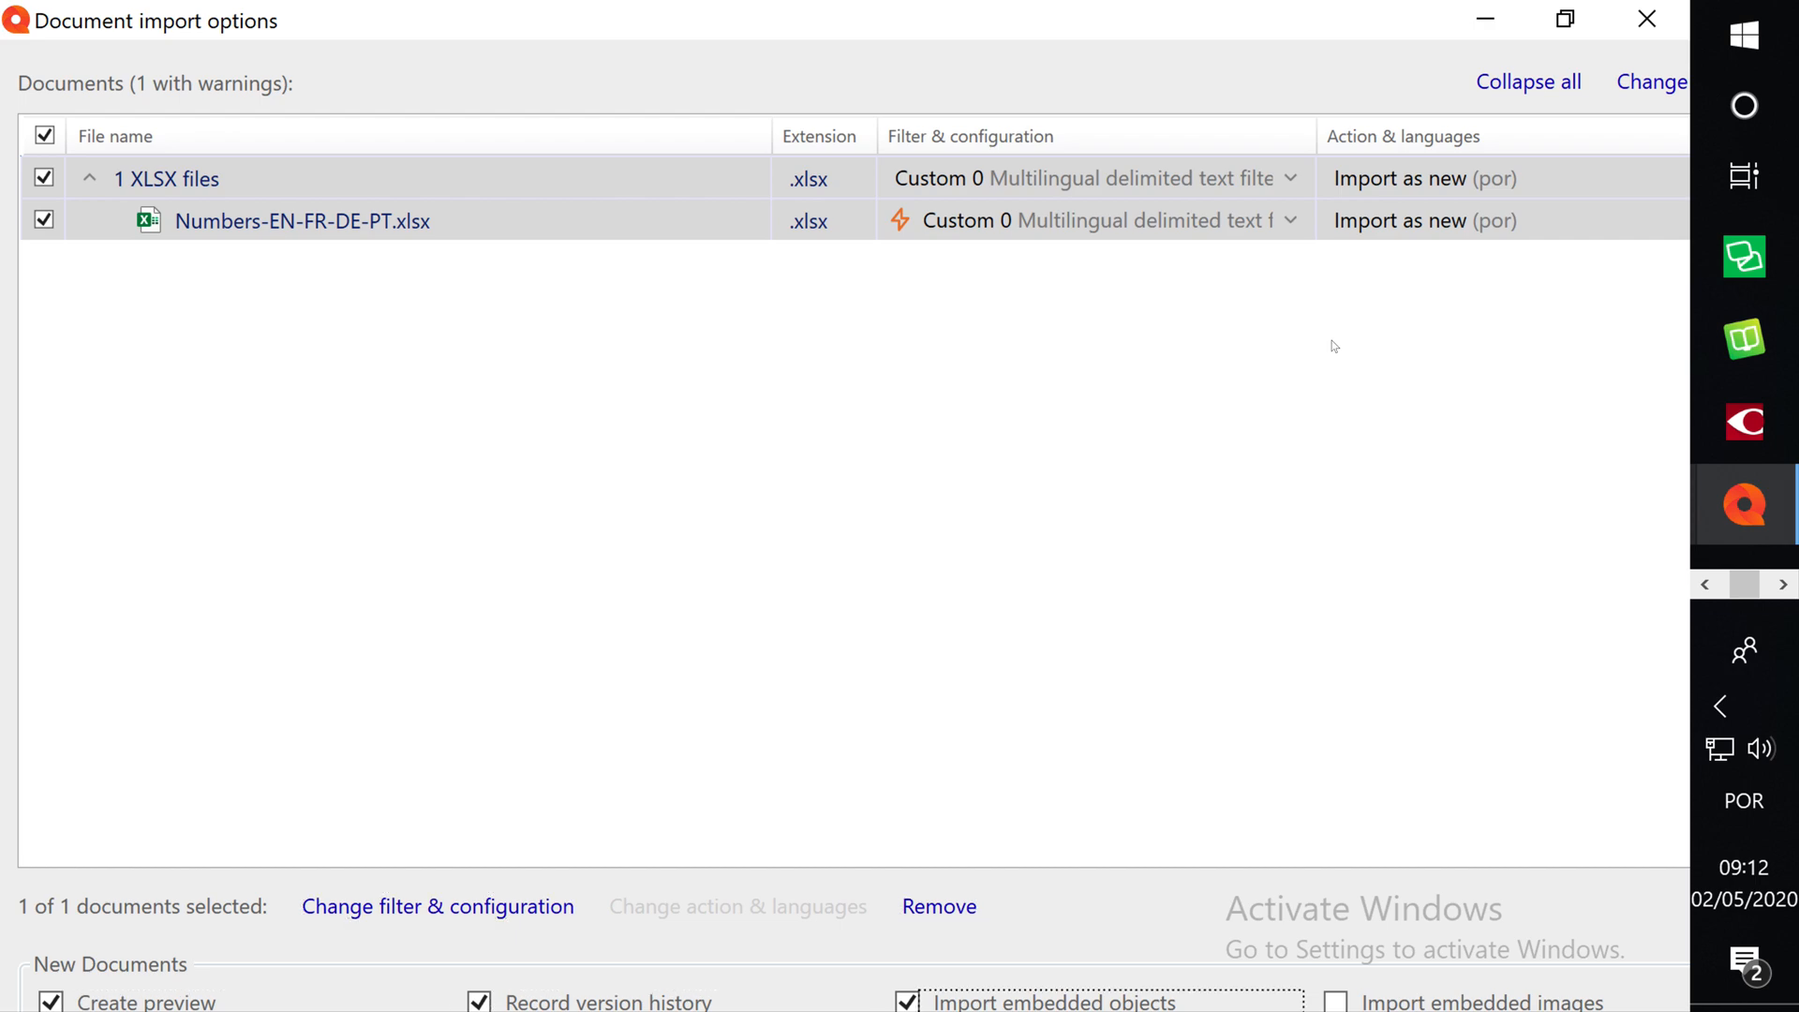
{"action": "key", "text": "Escape"}
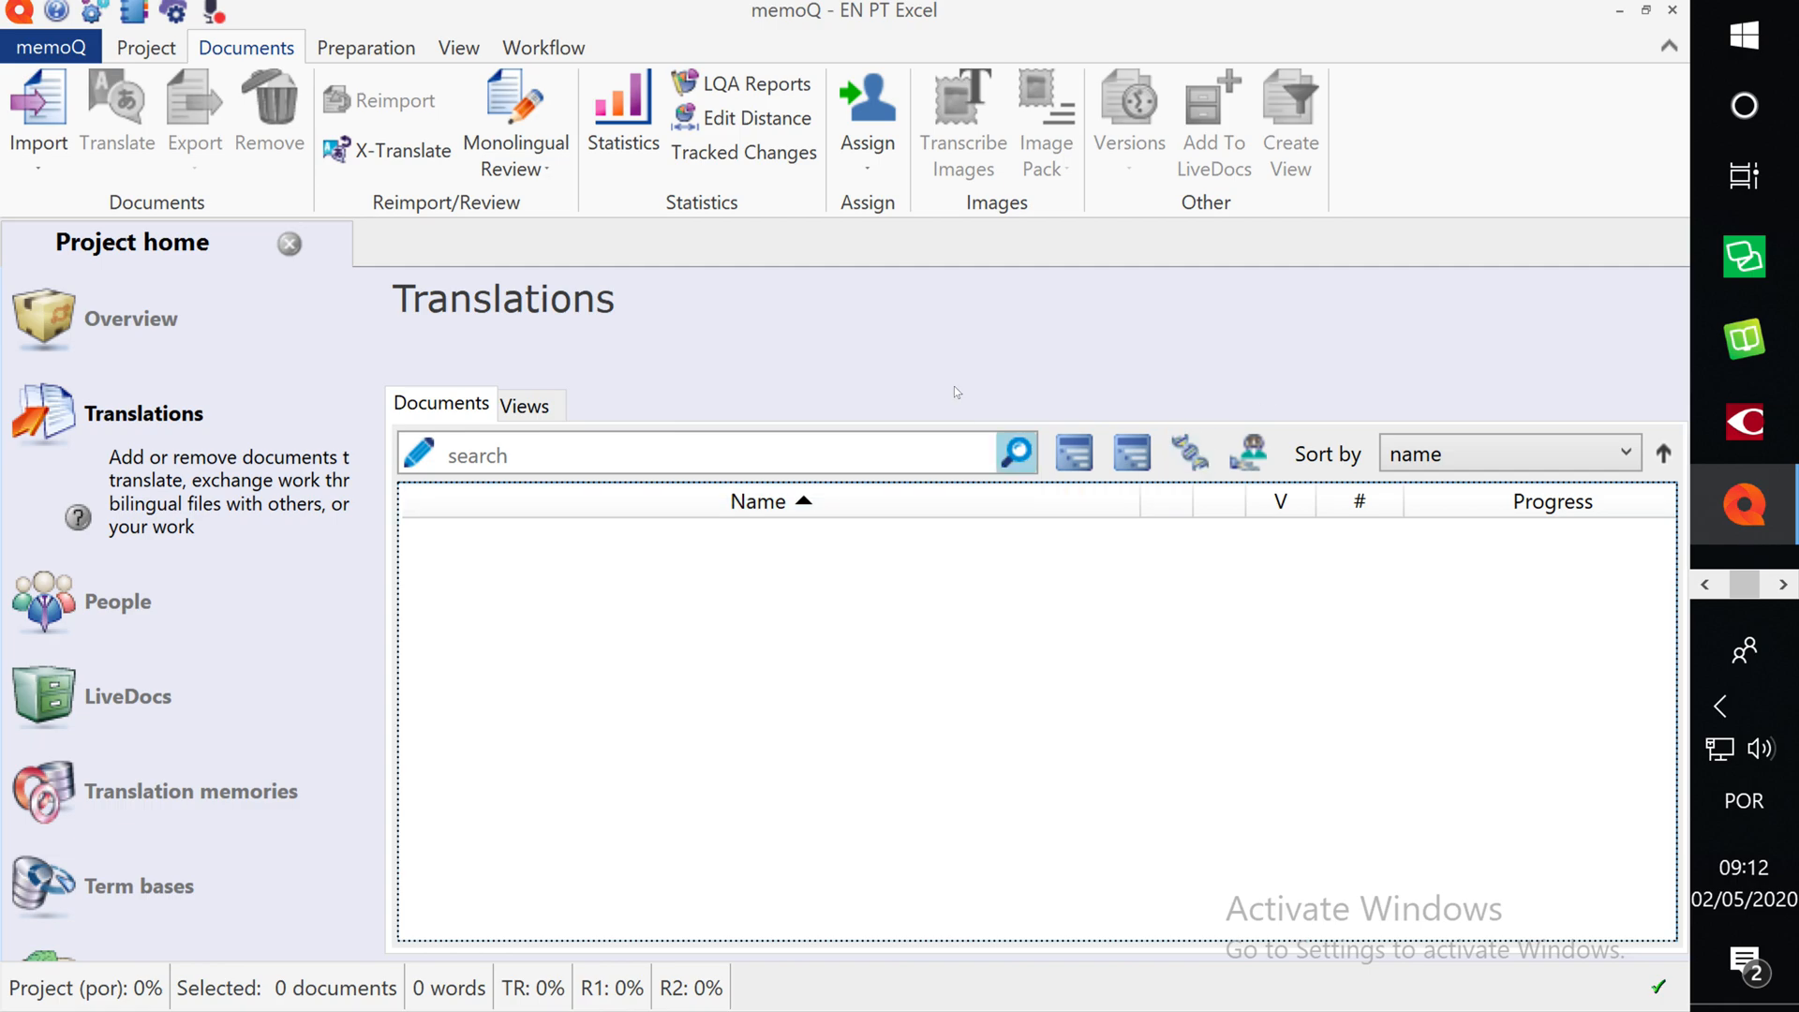
- Import Numbers-EN-FR-DE-PT.xlsx with options again and change its filter to Multilingual delimited text filter
{"action": "right_click", "coordinate": [605, 564]}
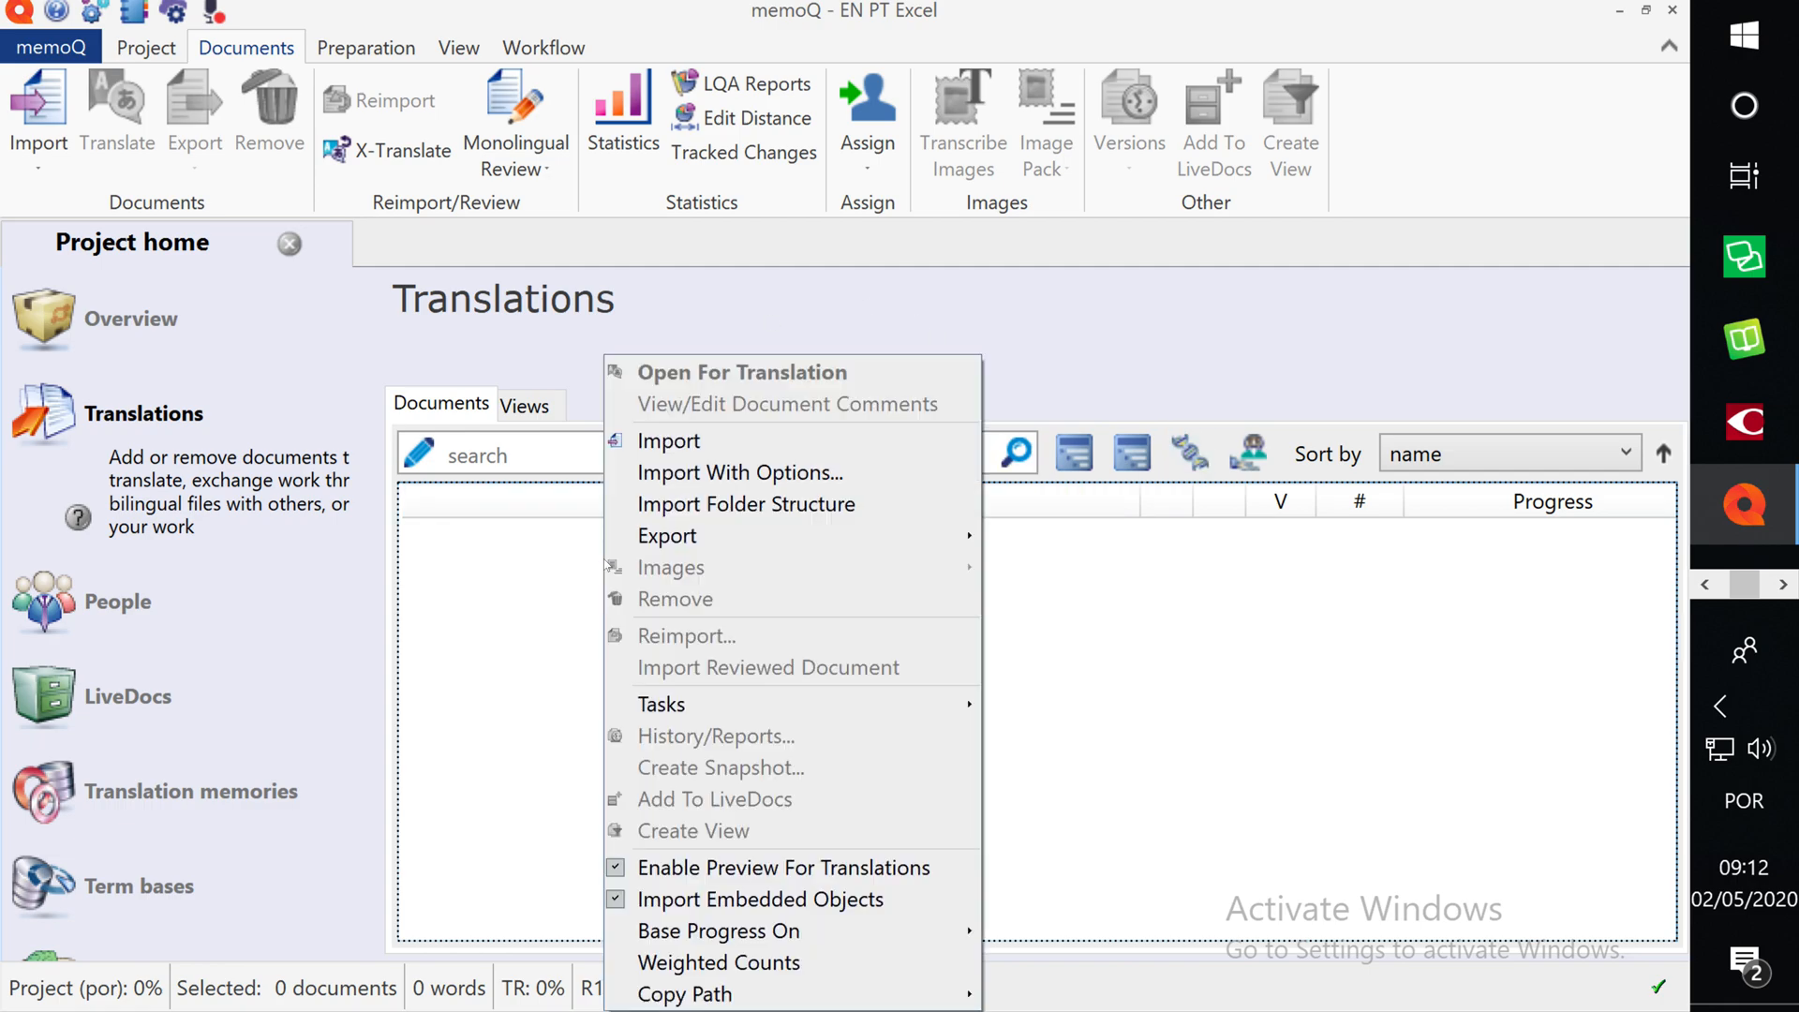
{"action": "left_click", "coordinate": [757, 473]}
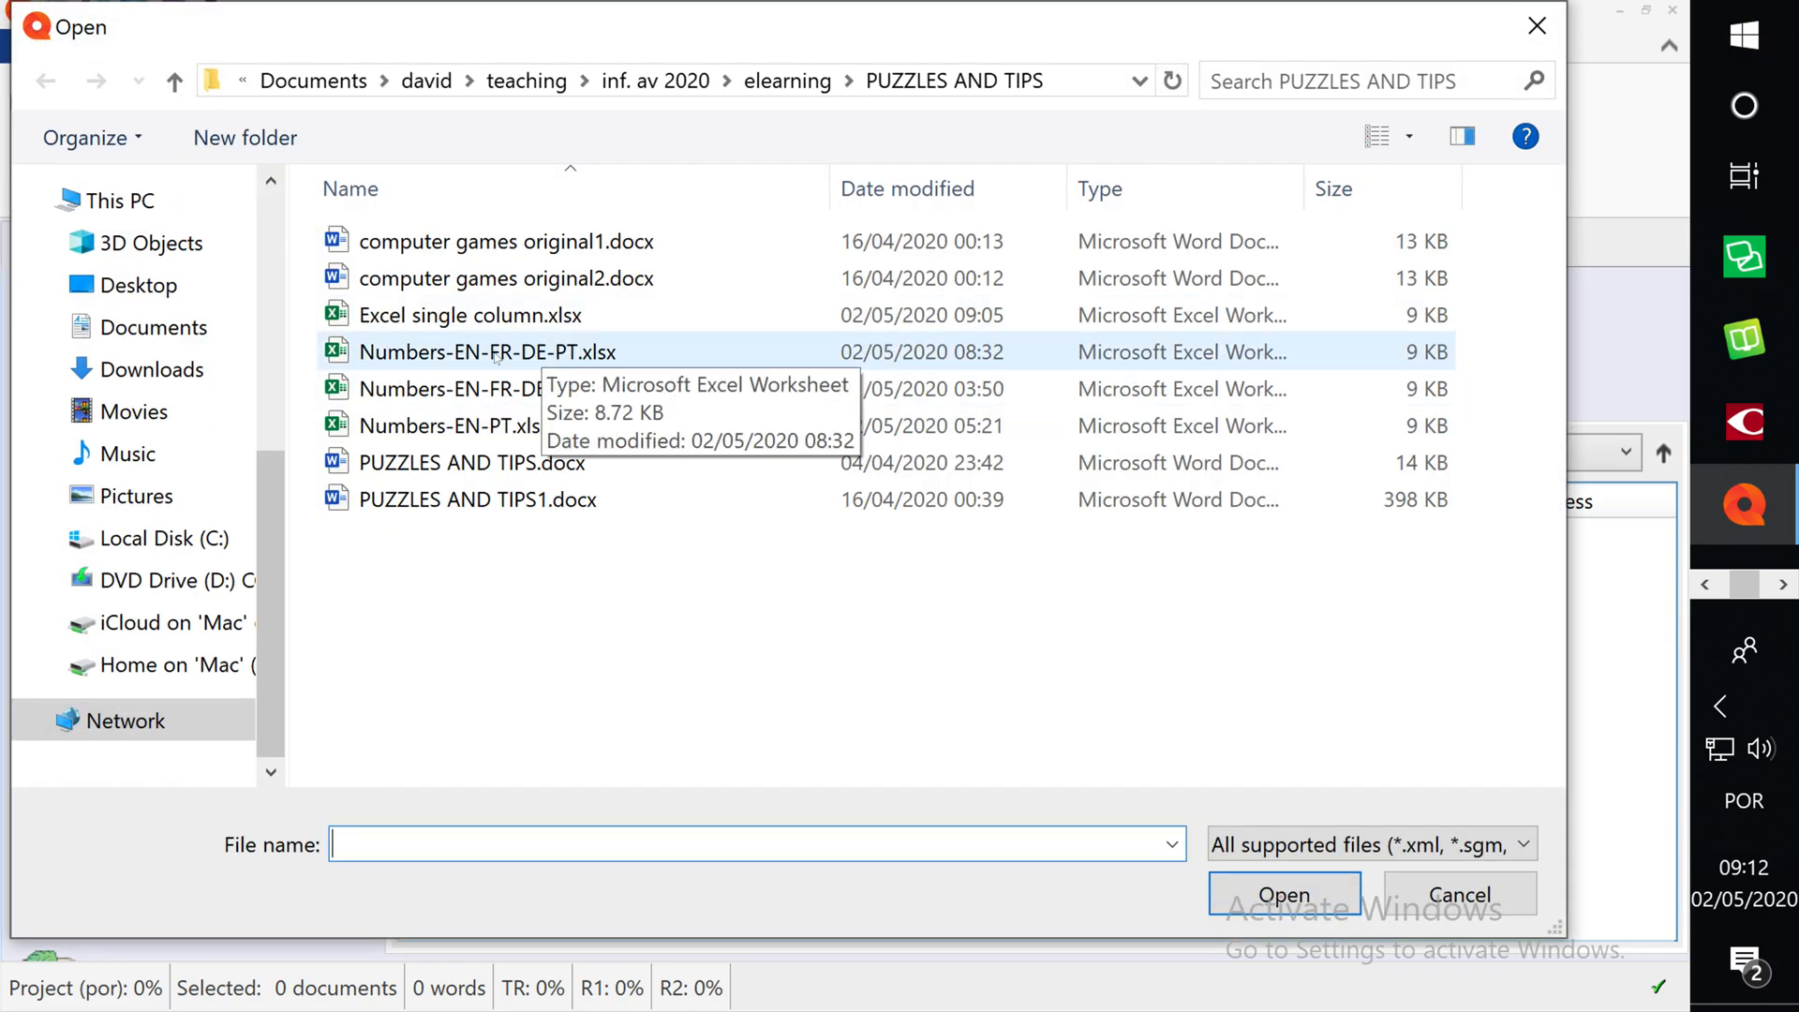
{"action": "double_click", "coordinate": [496, 356]}
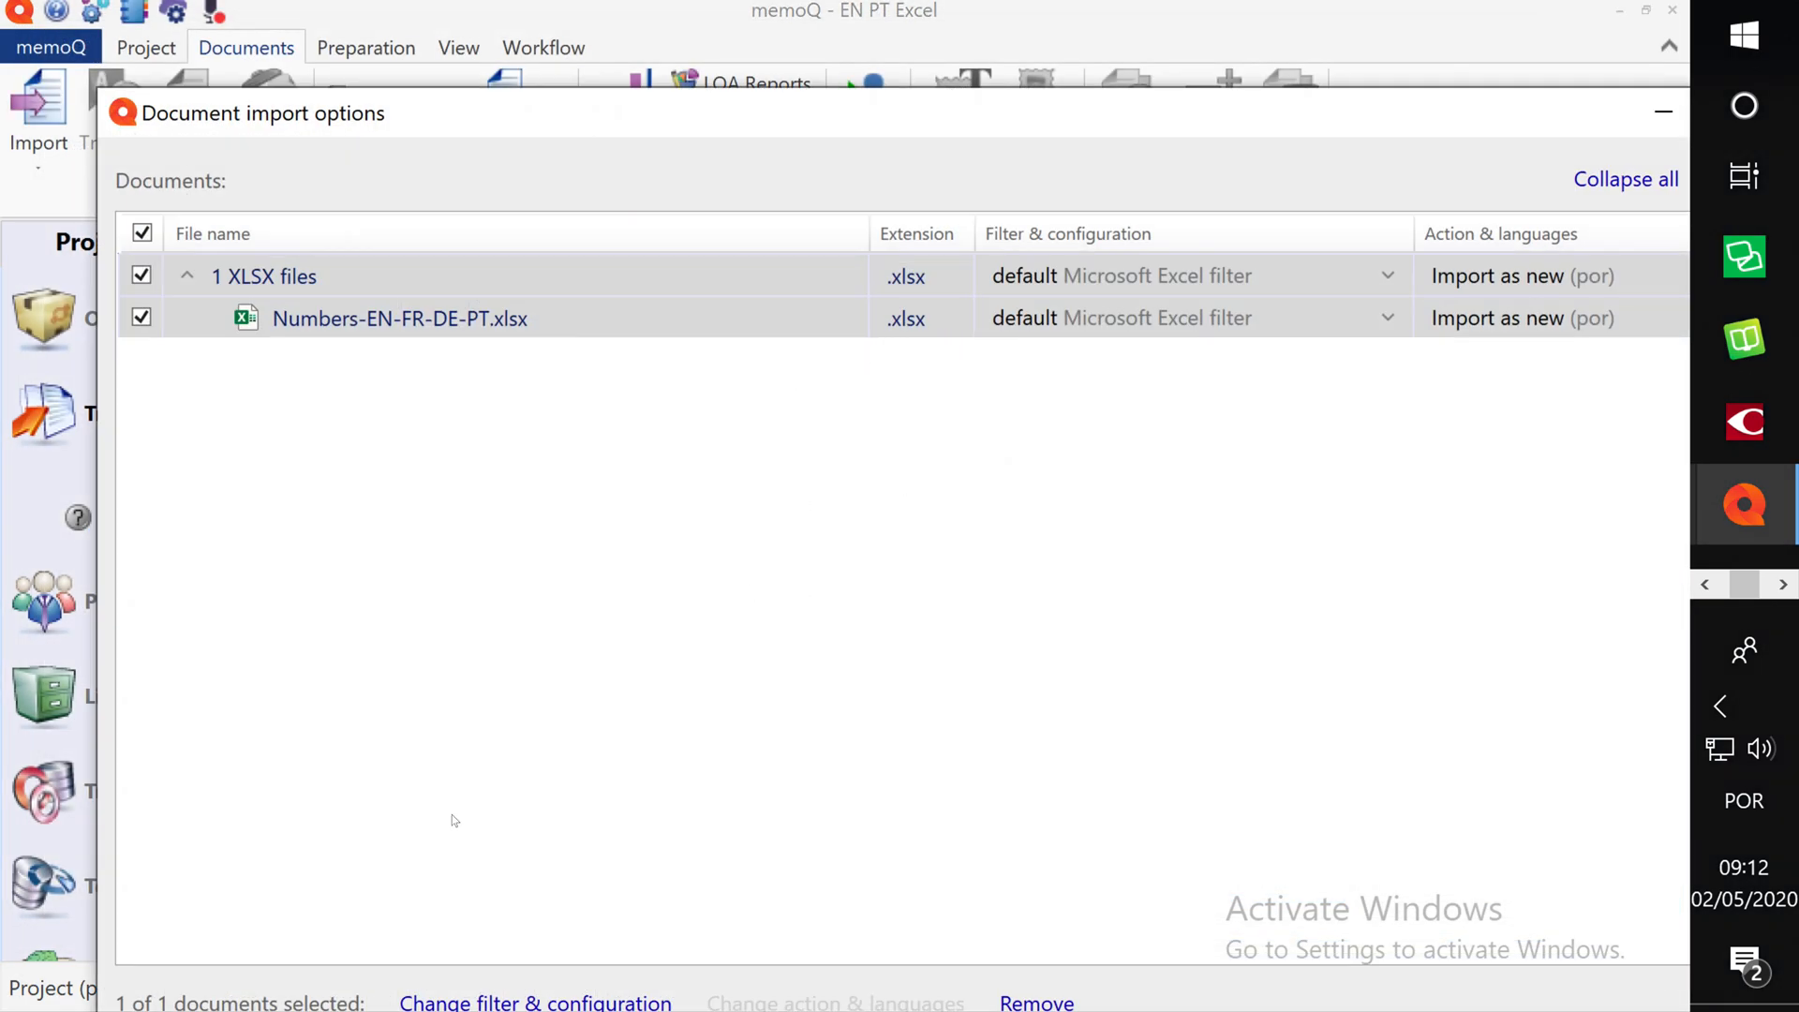
{"action": "left_click", "coordinate": [535, 1002]}
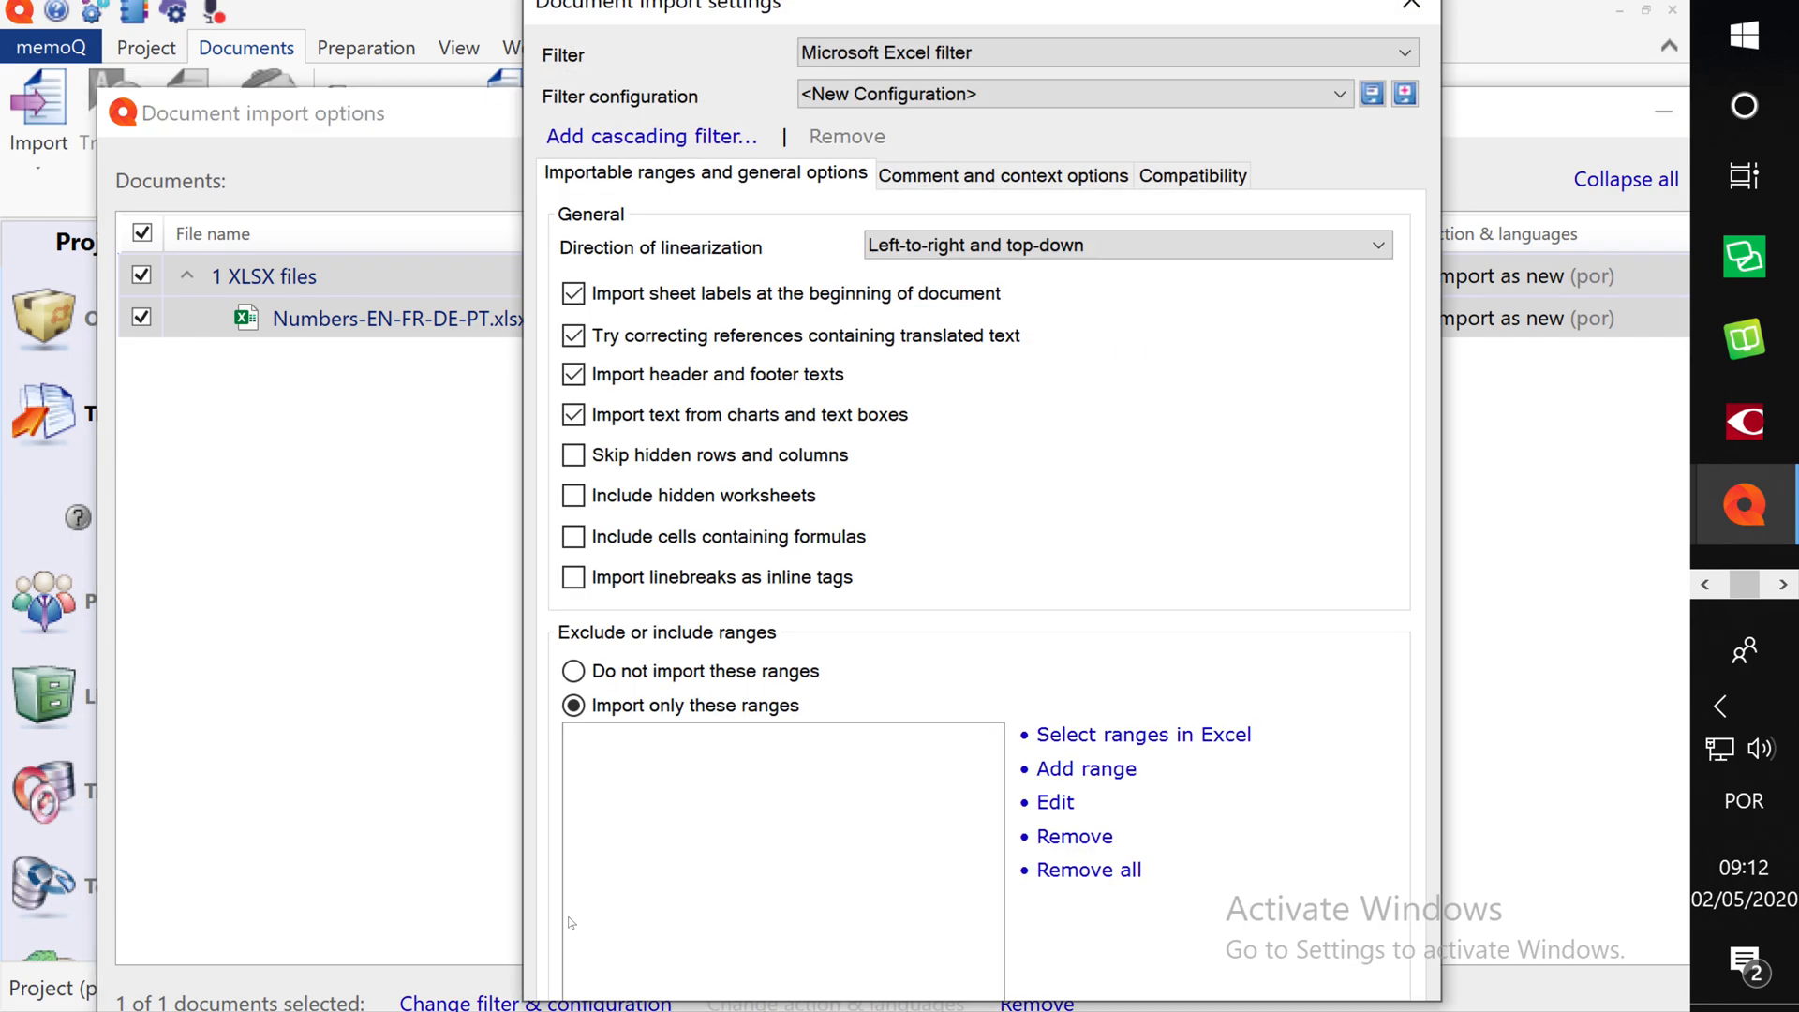
{"action": "left_click", "coordinate": [951, 58]}
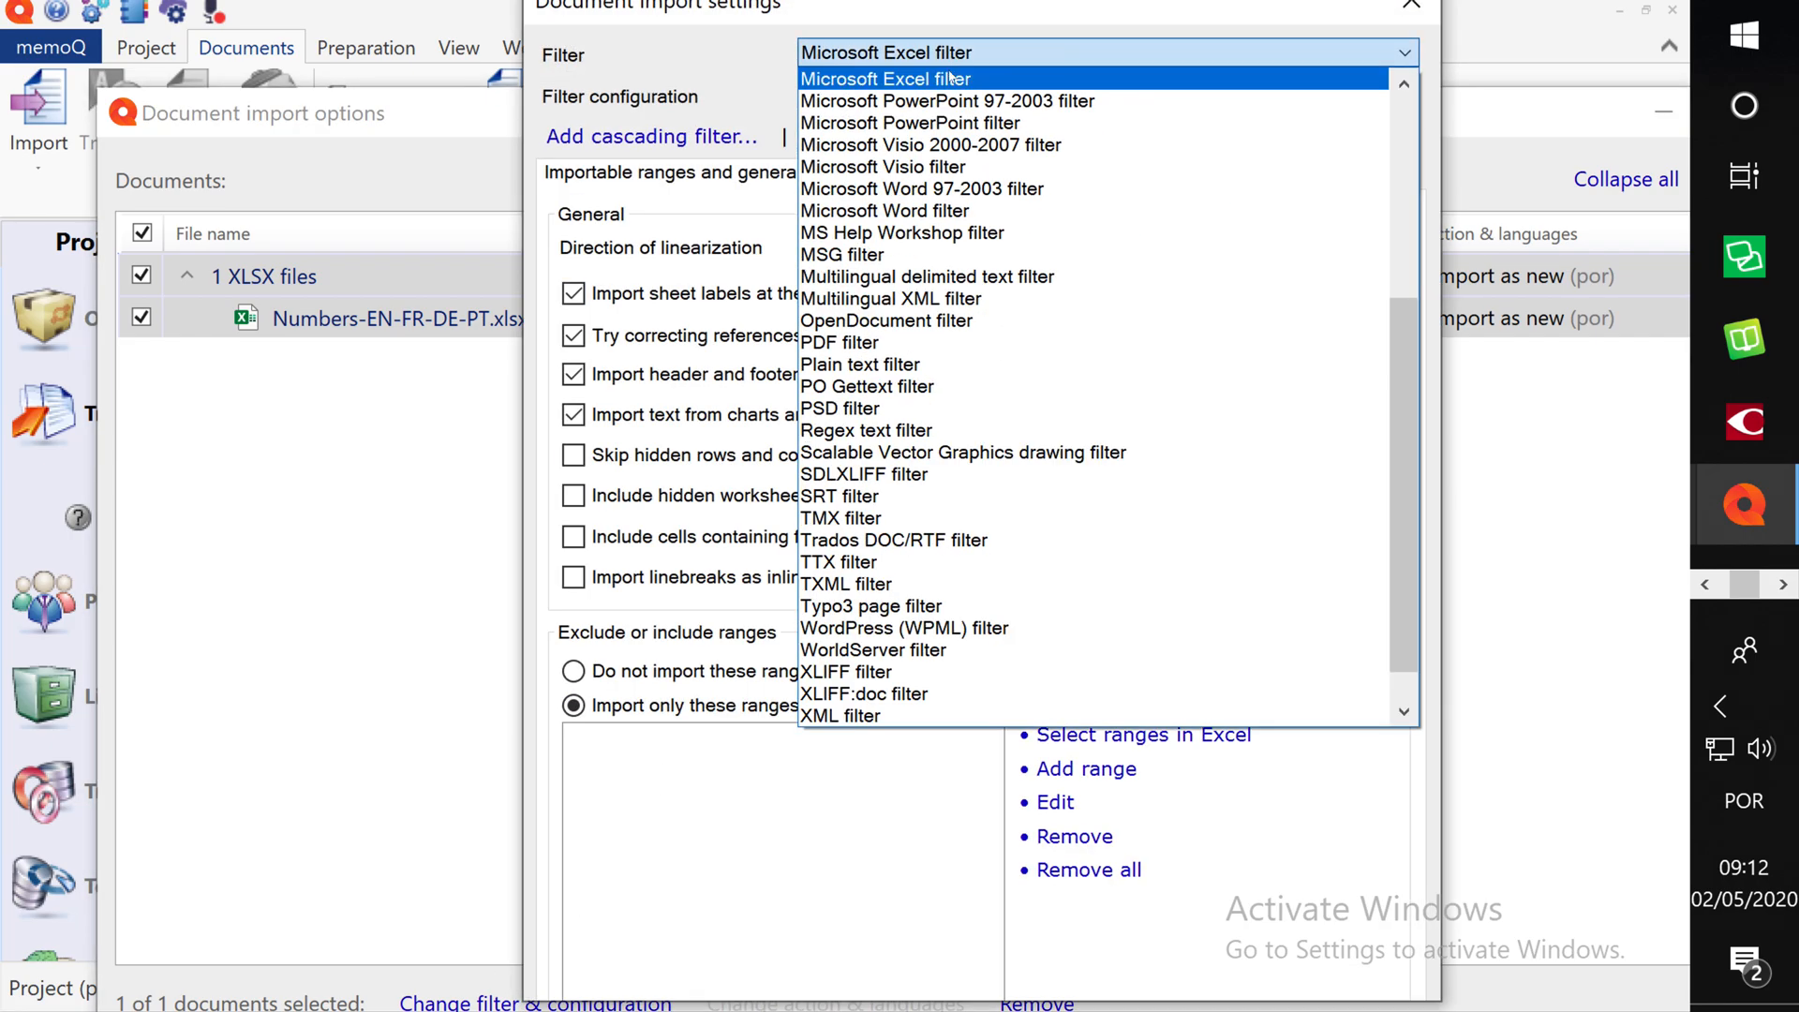
{"action": "left_click", "coordinate": [930, 279]}
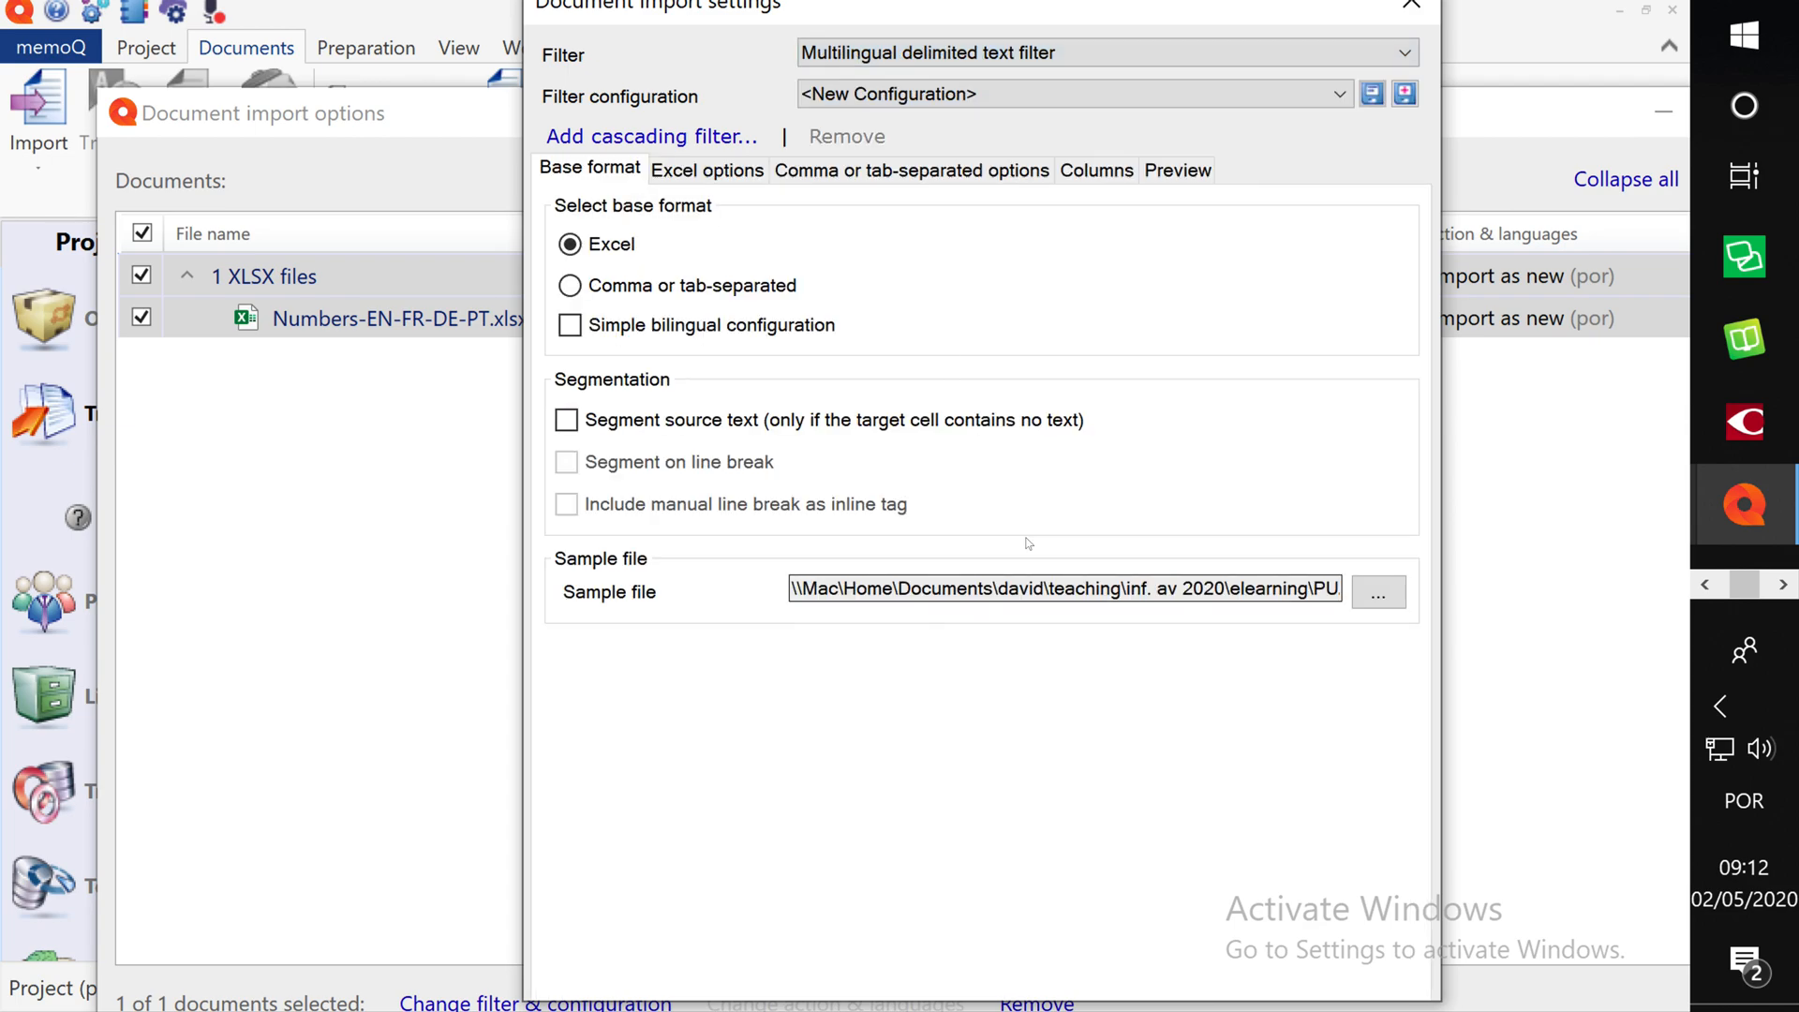
- Set the first row as column names and assign the source text meaning to column A
{"action": "left_click", "coordinate": [1097, 170]}
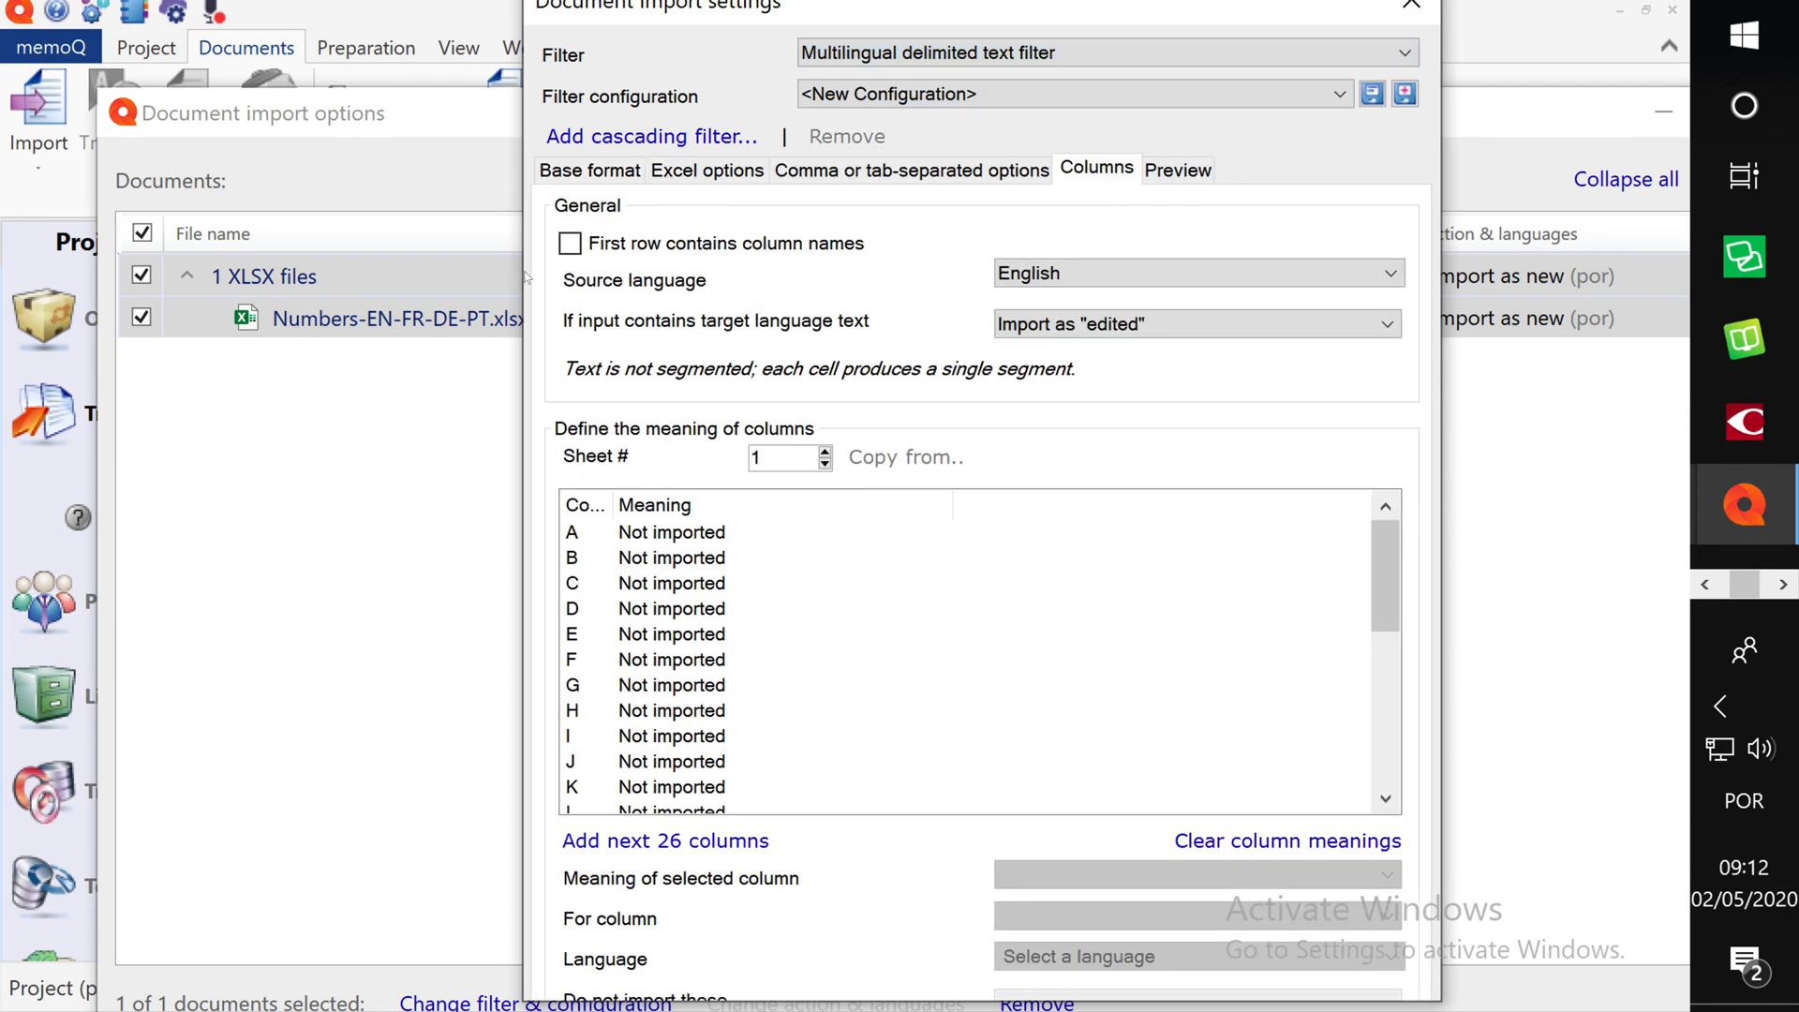
{"action": "left_click", "coordinate": [570, 242]}
{"action": "left_click", "coordinate": [650, 541]}
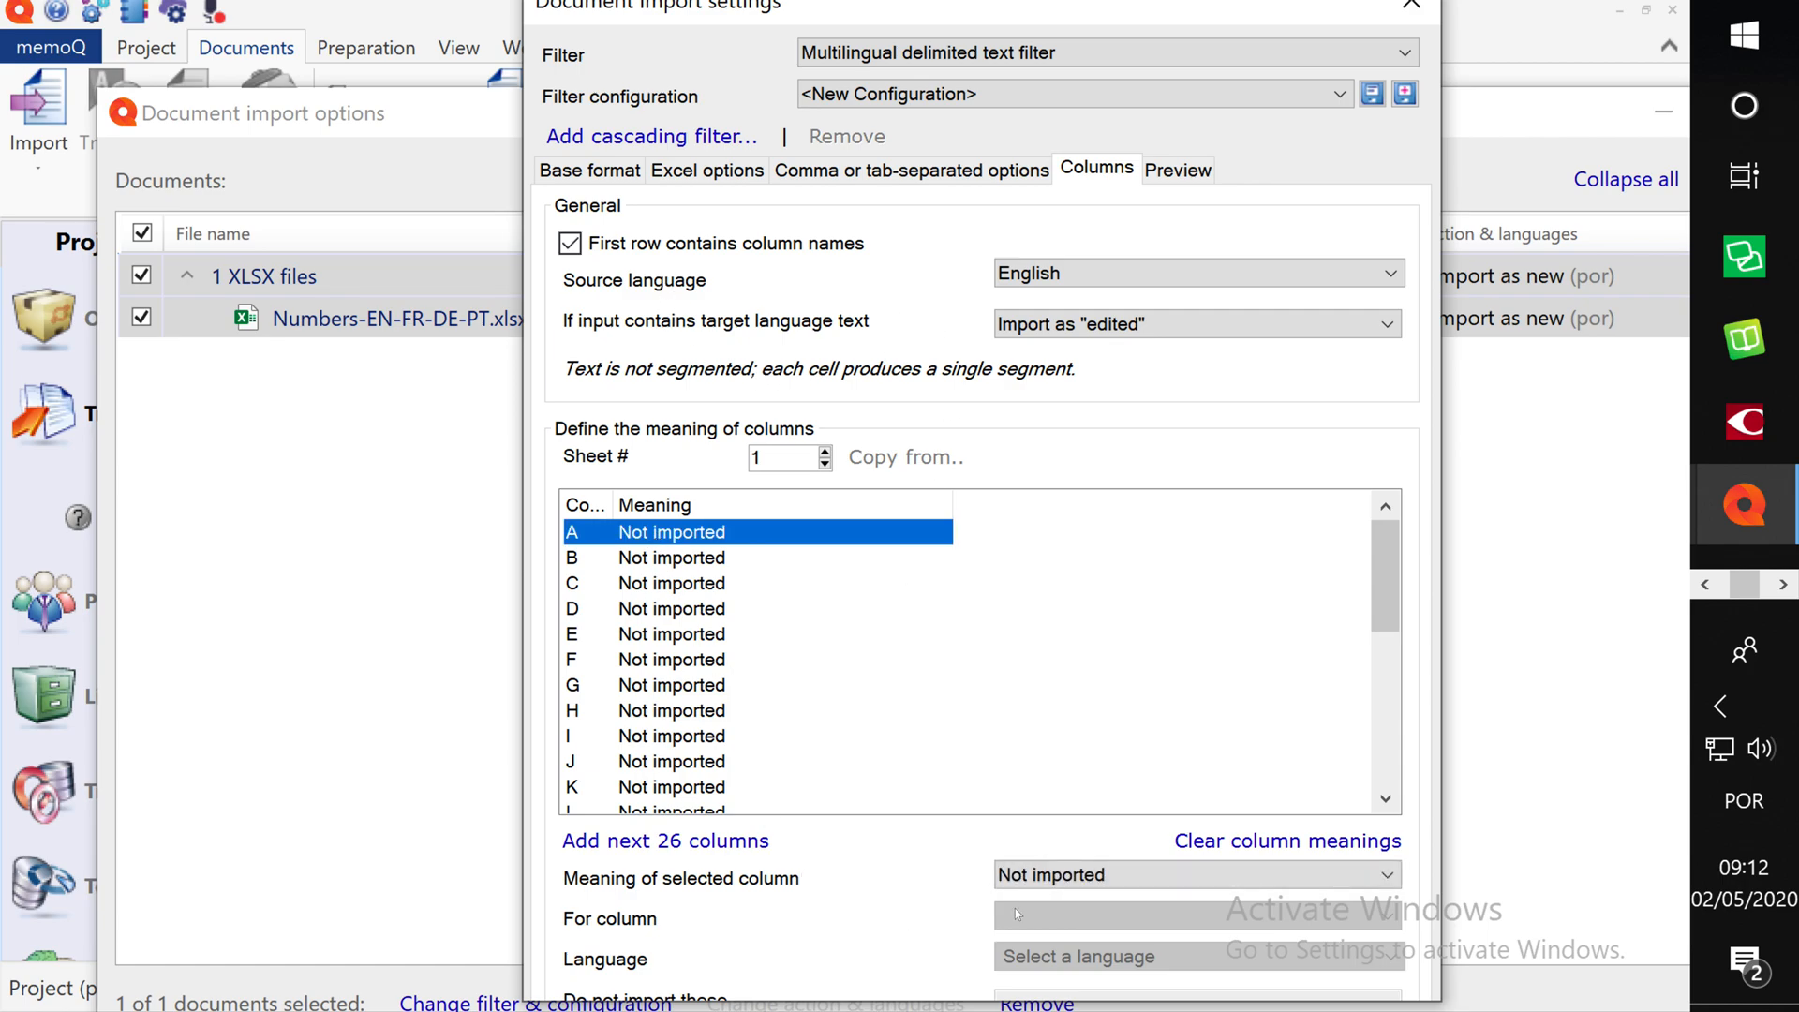
{"action": "left_click", "coordinate": [1038, 886]}
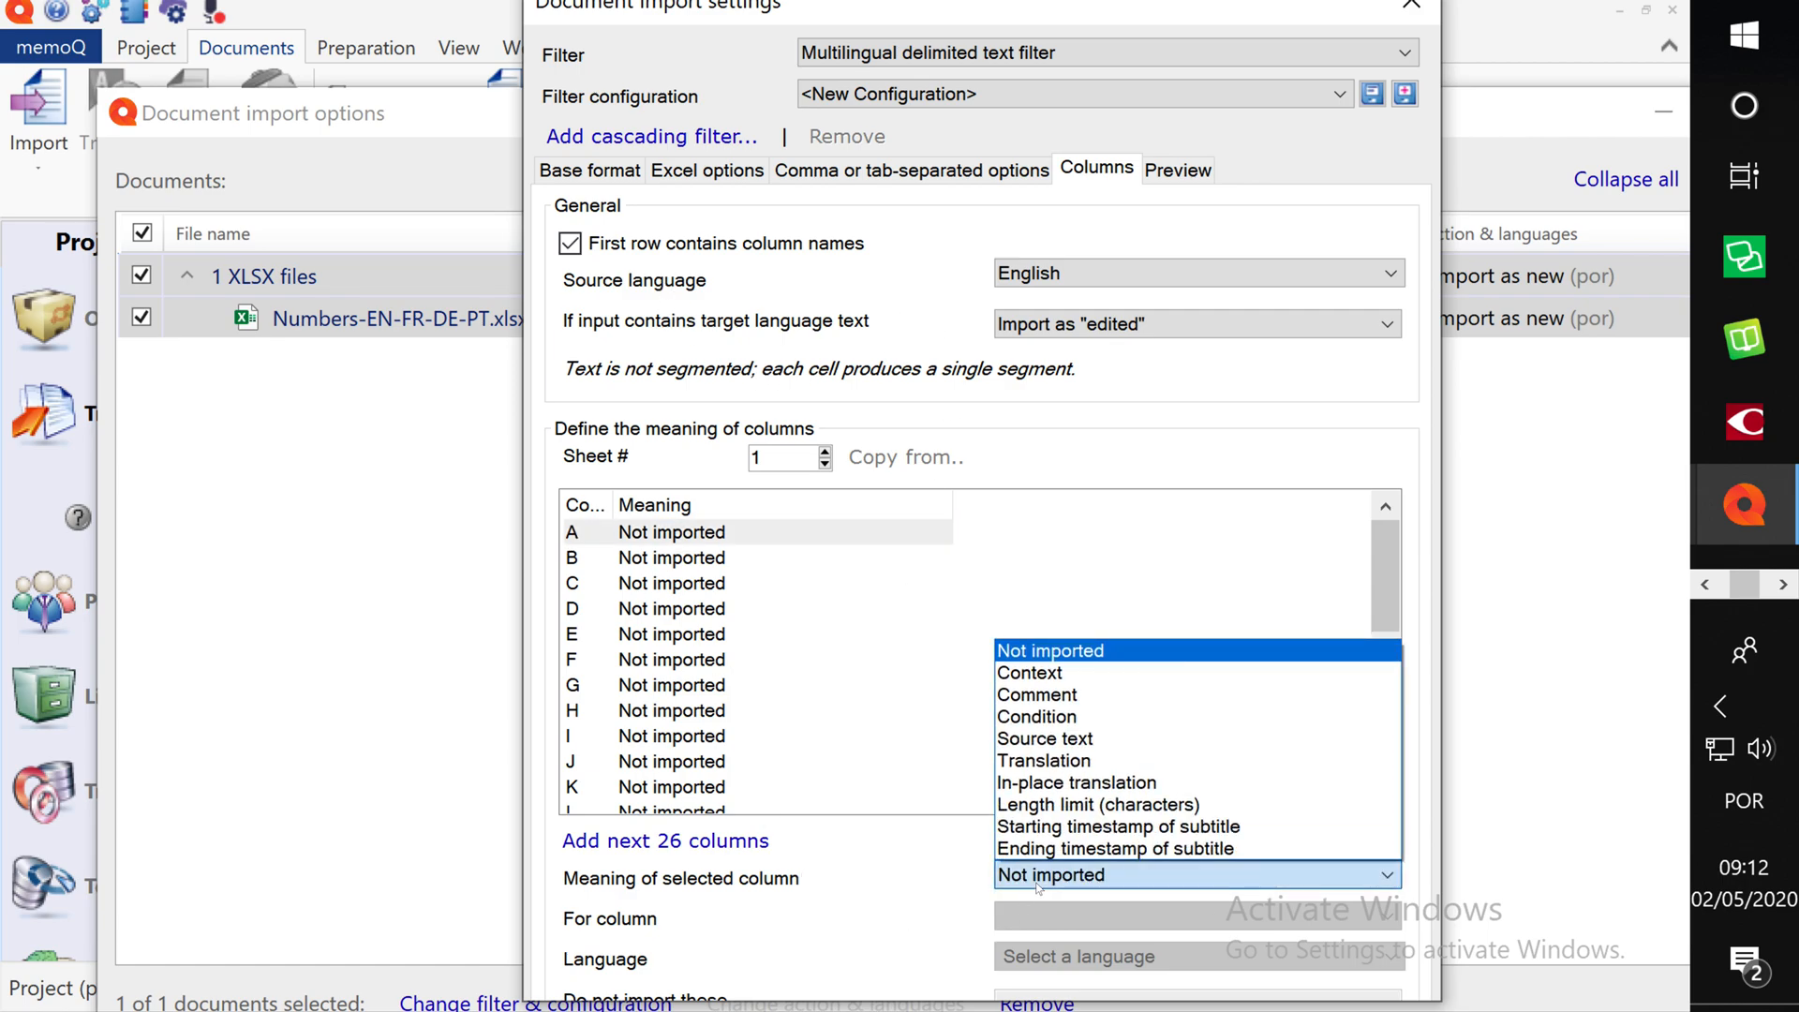
{"action": "left_click", "coordinate": [1042, 740]}
- Assign column D as the translation for column A in Portuguese and accept the import settings
{"action": "left_click", "coordinate": [649, 614]}
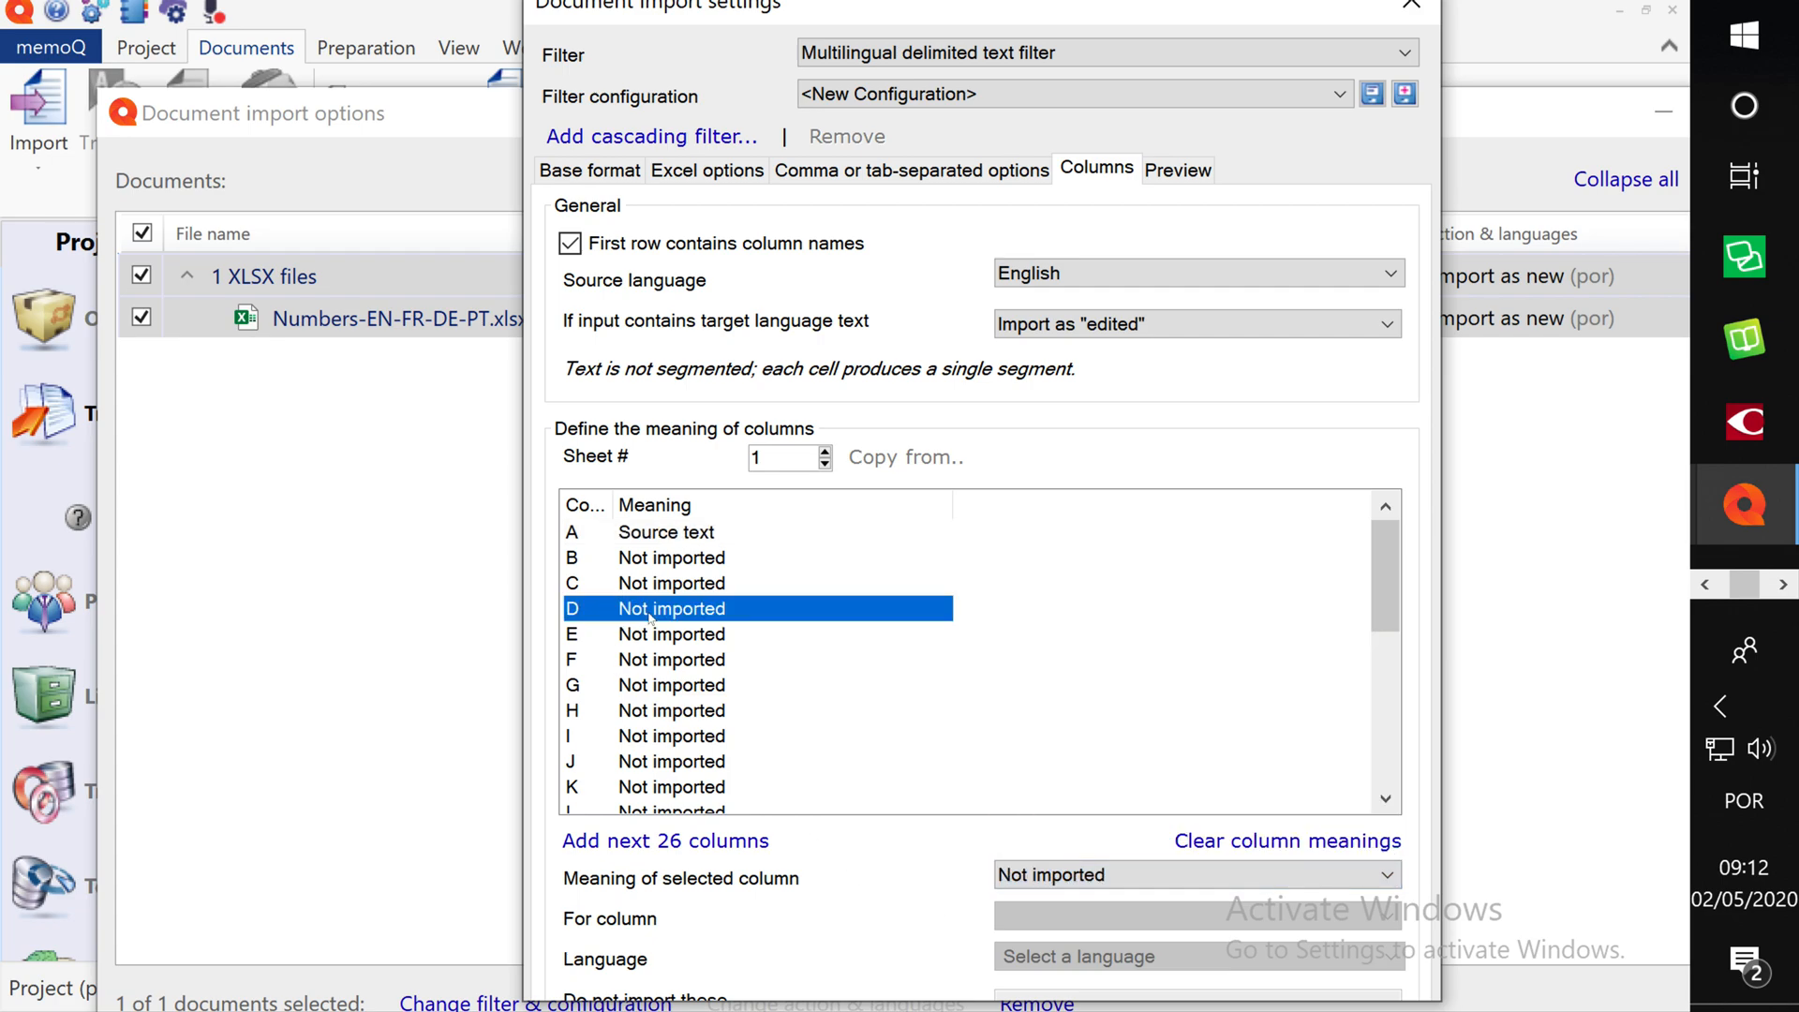
{"action": "left_click", "coordinate": [1028, 876]}
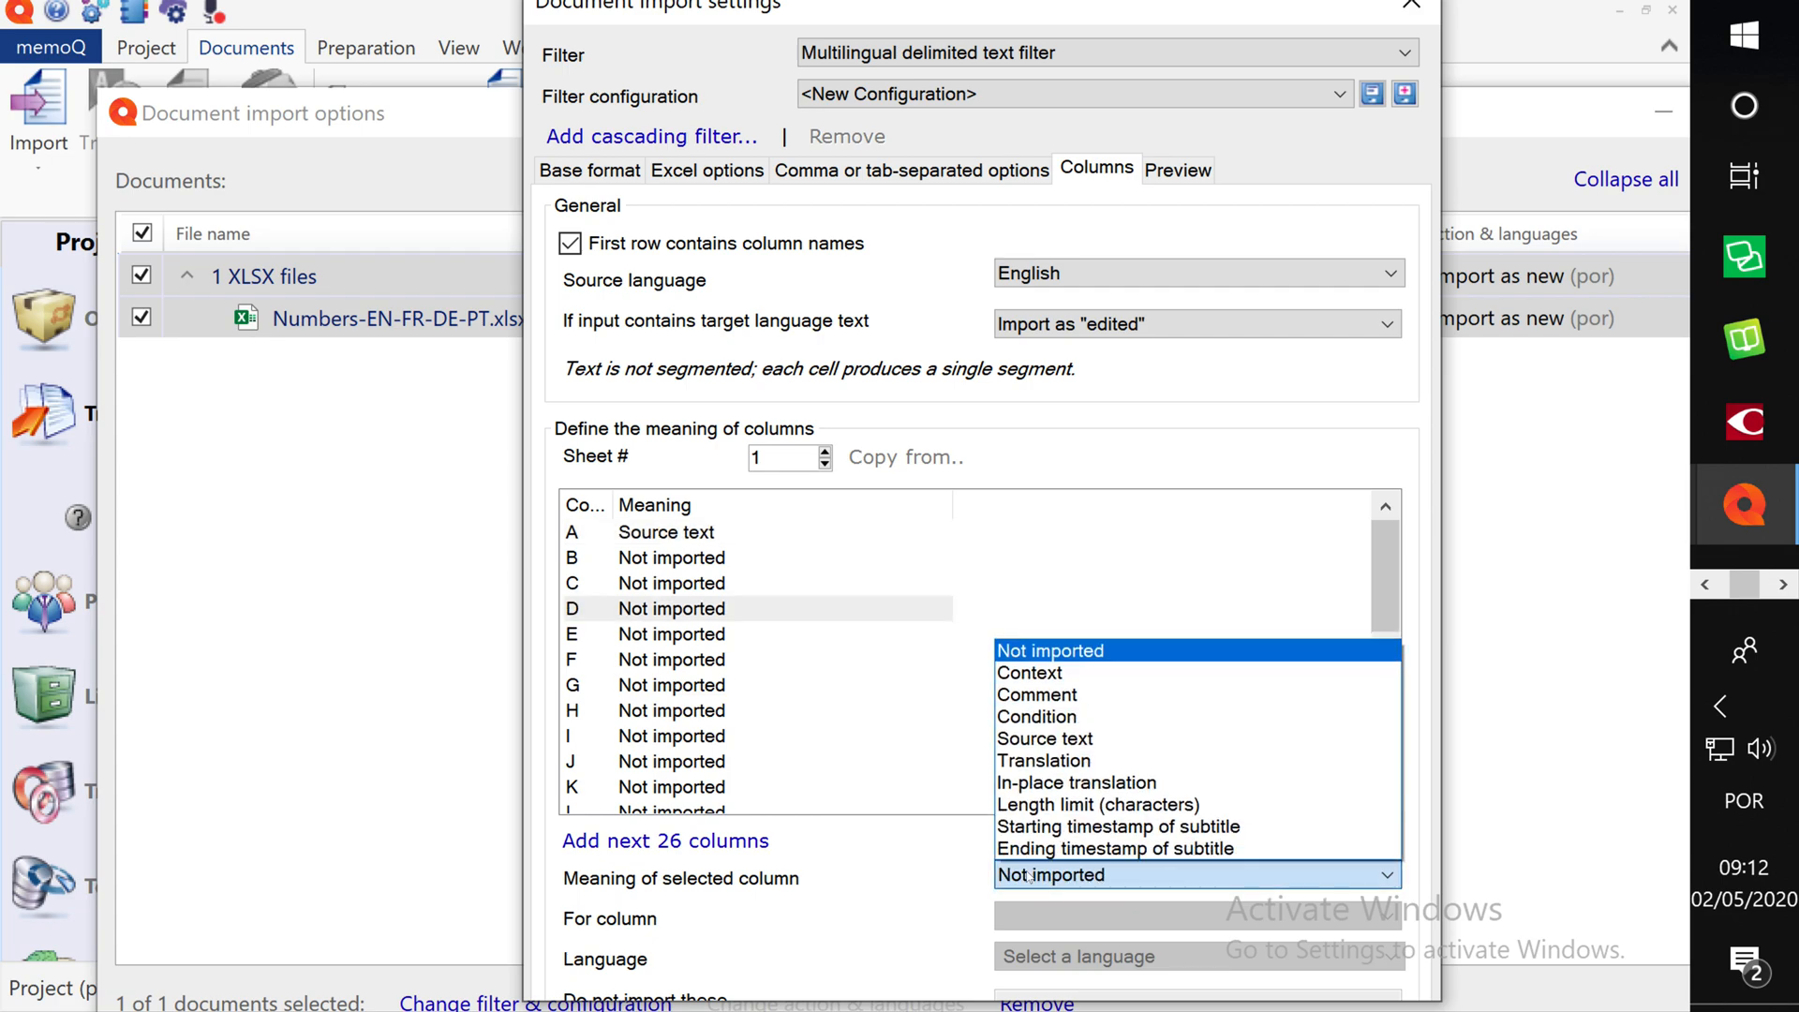
{"action": "left_click", "coordinate": [1042, 763]}
{"action": "left_click", "coordinate": [1043, 917]}
{"action": "left_click", "coordinate": [1038, 941]}
{"action": "left_click", "coordinate": [1040, 951]}
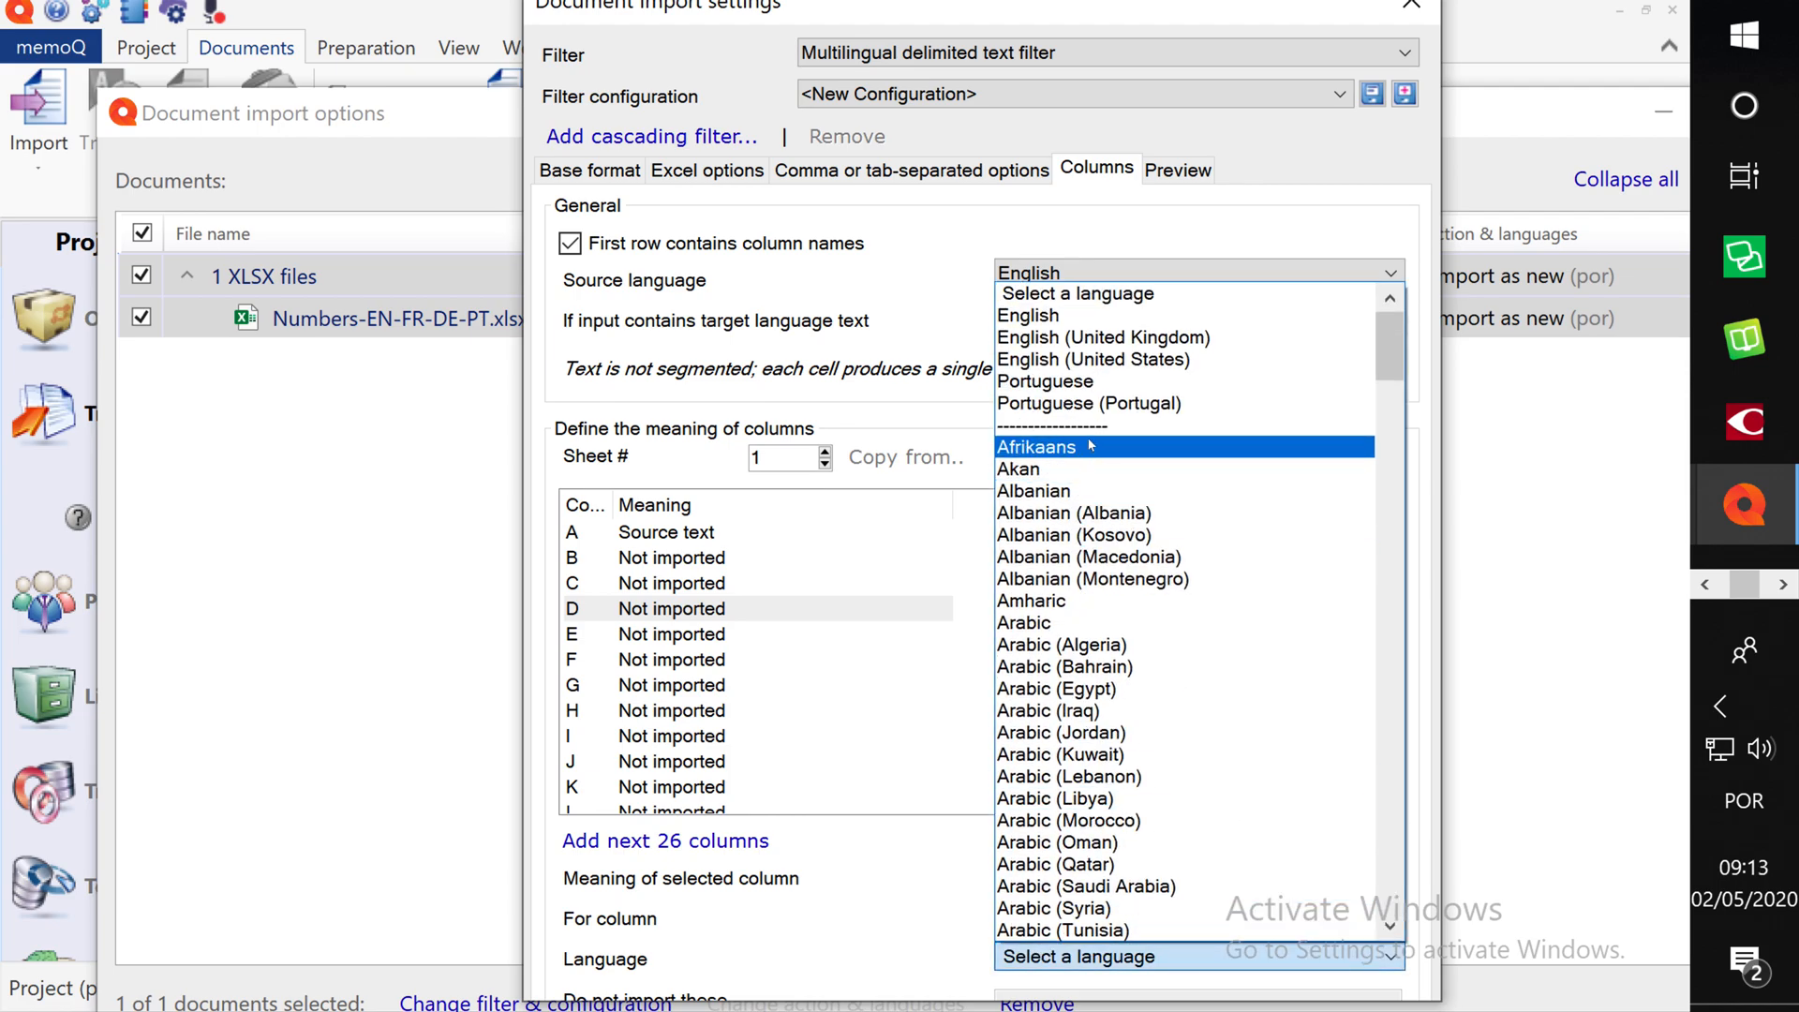
{"action": "left_click", "coordinate": [1068, 382]}
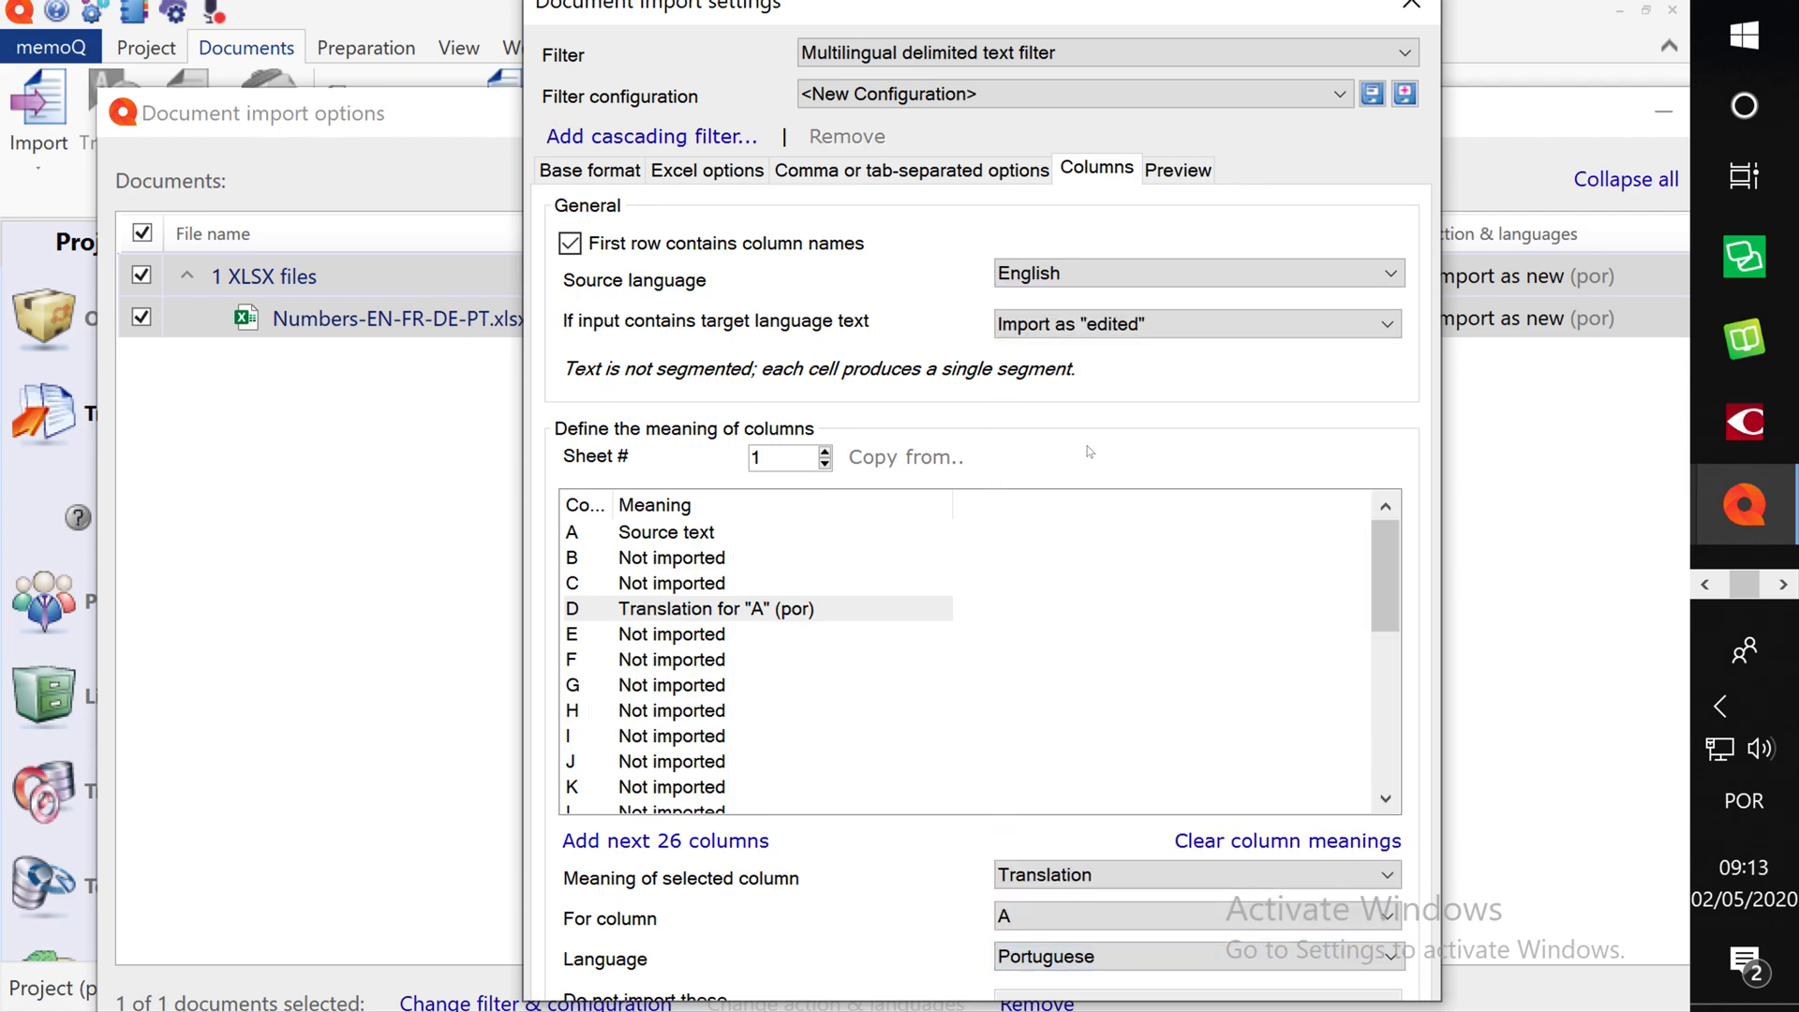
{"action": "scroll", "coordinate": [947, 759], "scroll_direction": "down", "scroll_amount": 5}
{"action": "scroll", "coordinate": [946, 759], "scroll_direction": "up", "scroll_amount": 5}
{"action": "key", "text": "Return"}
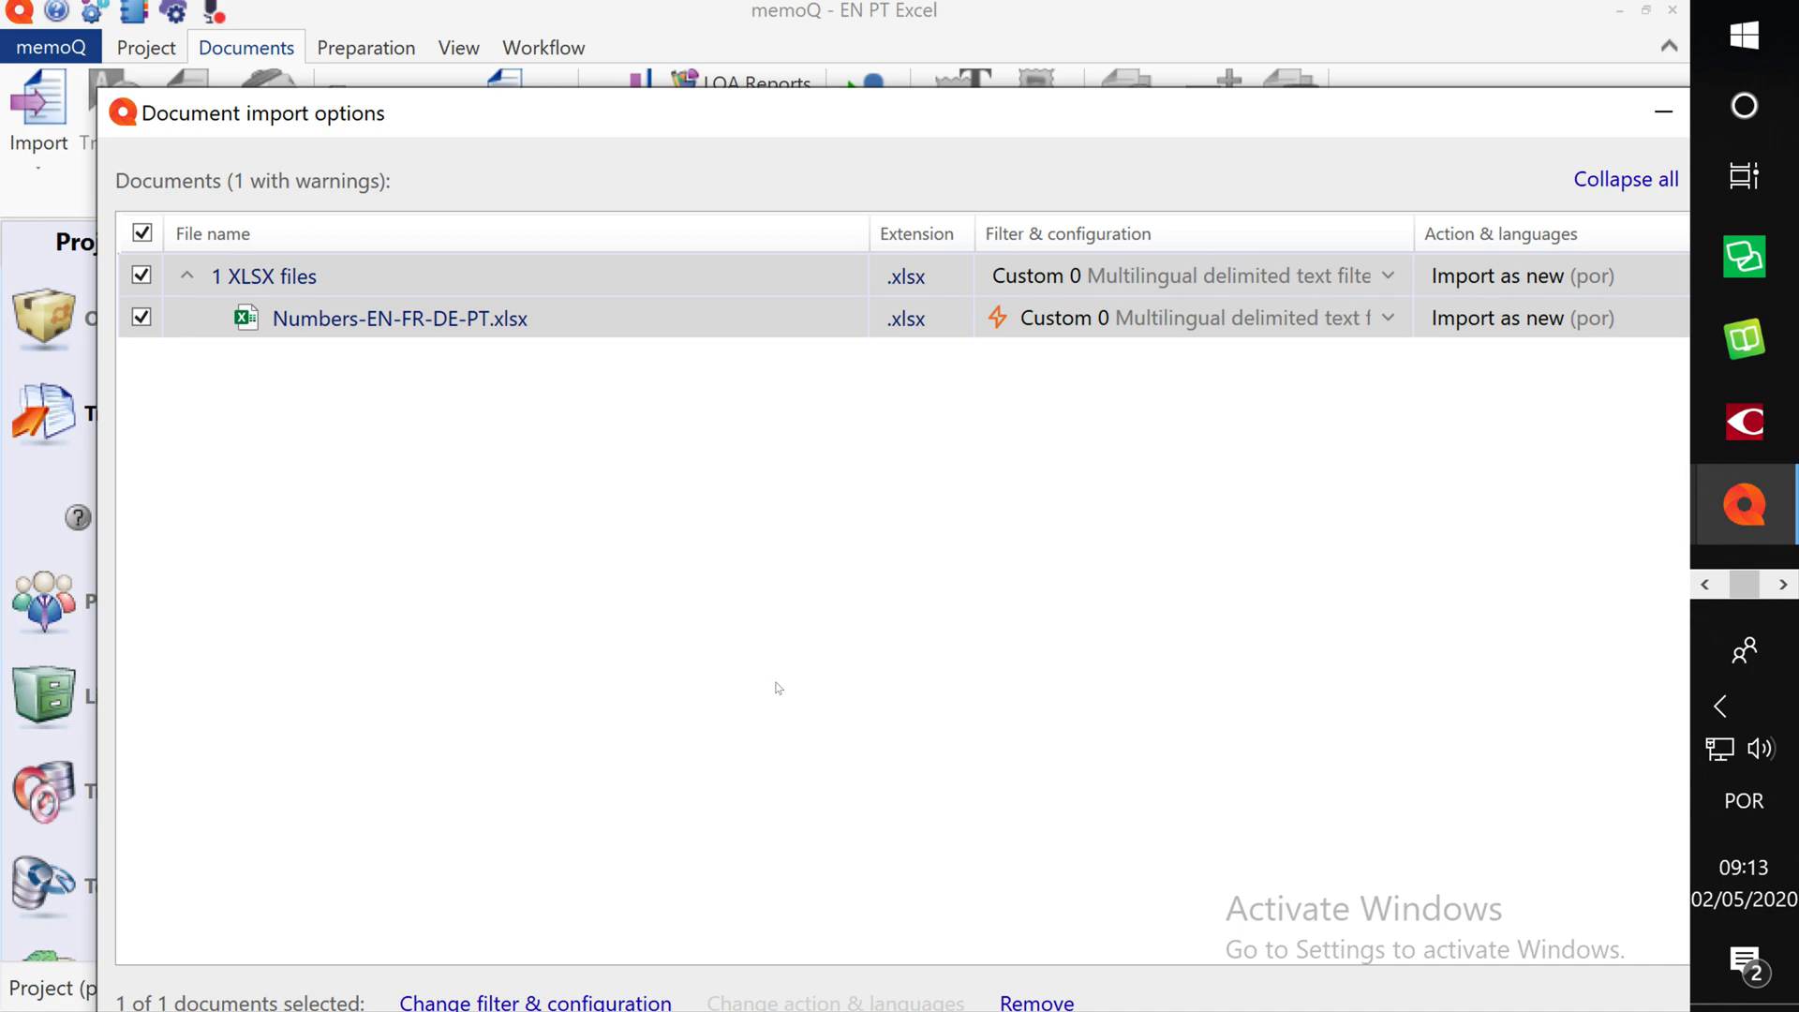
- Complete the import of Numbers-EN-FR-DE-PT.xlsx and open the imported document for translation
{"action": "left_click_drag", "start_coordinate": [891, 101], "coordinate": [688, 3]}
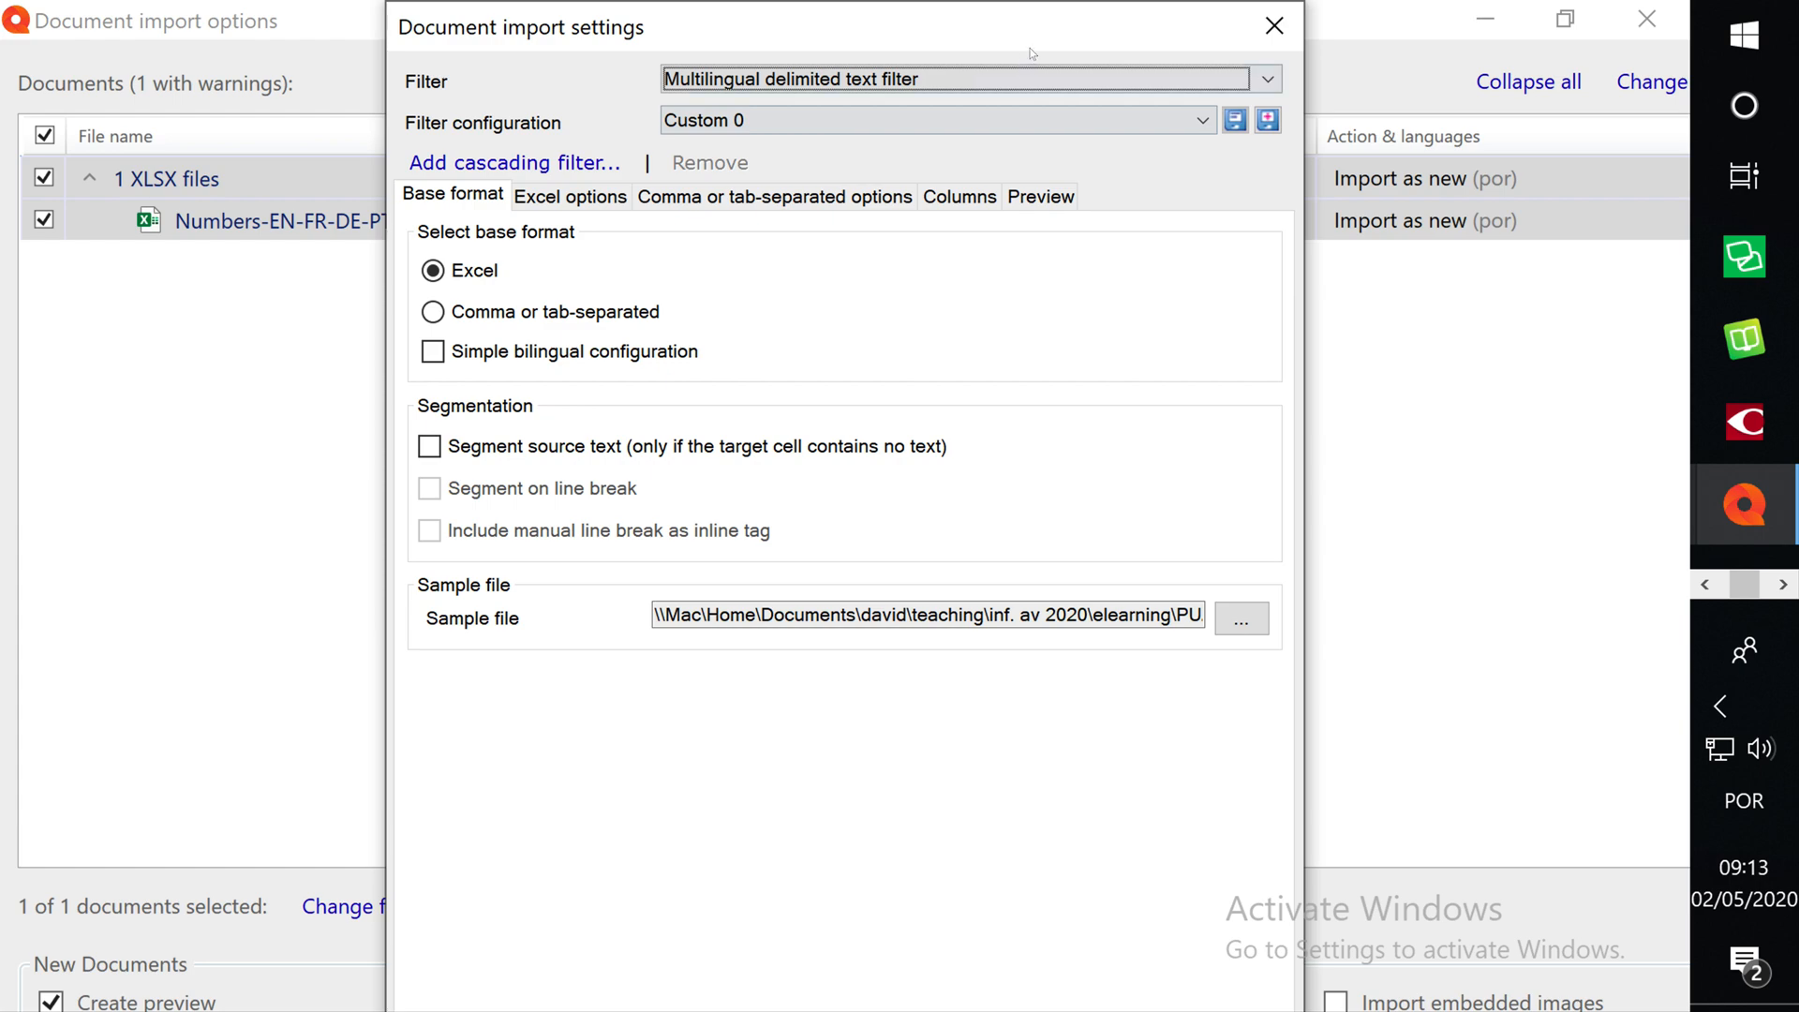
{"action": "left_click", "coordinate": [1274, 26]}
{"action": "key", "text": "Tab"}
{"action": "key", "text": "Tab"}
{"action": "key", "text": "Tab"}
{"action": "key", "text": "Tab"}
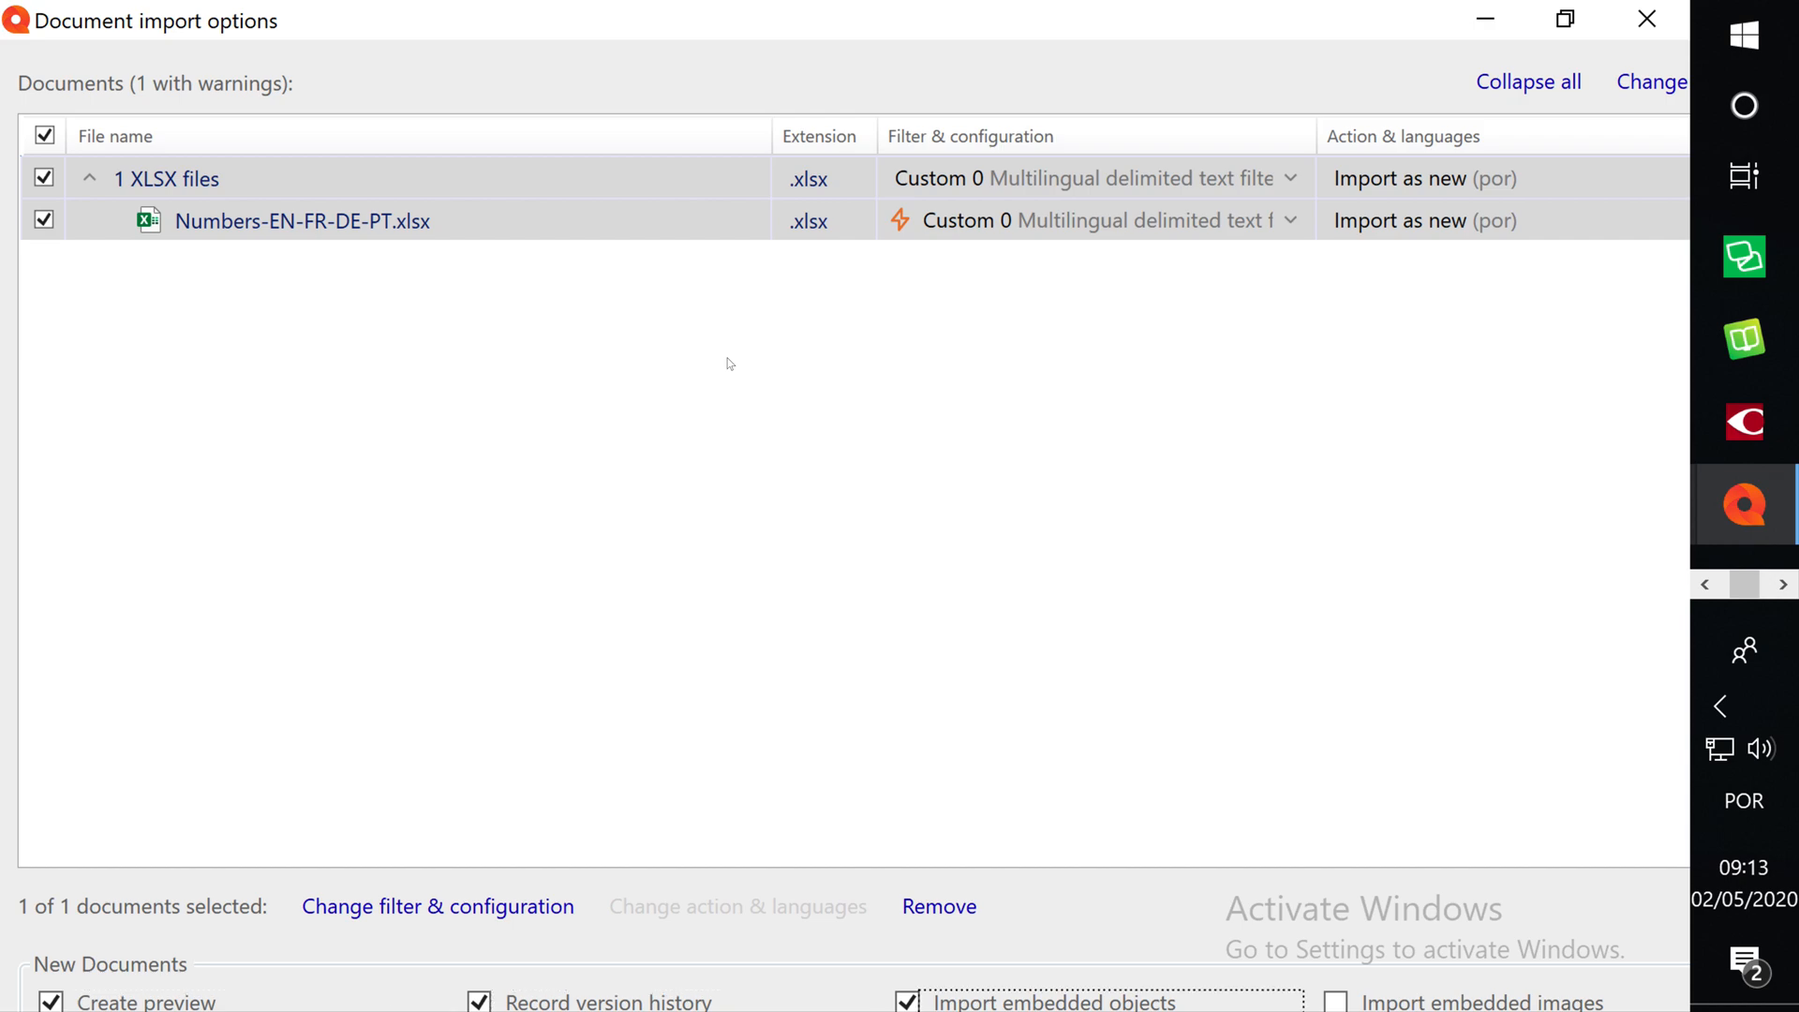
{"action": "key", "text": "Tab"}
{"action": "key", "text": "Tab"}
{"action": "key", "text": "Return"}
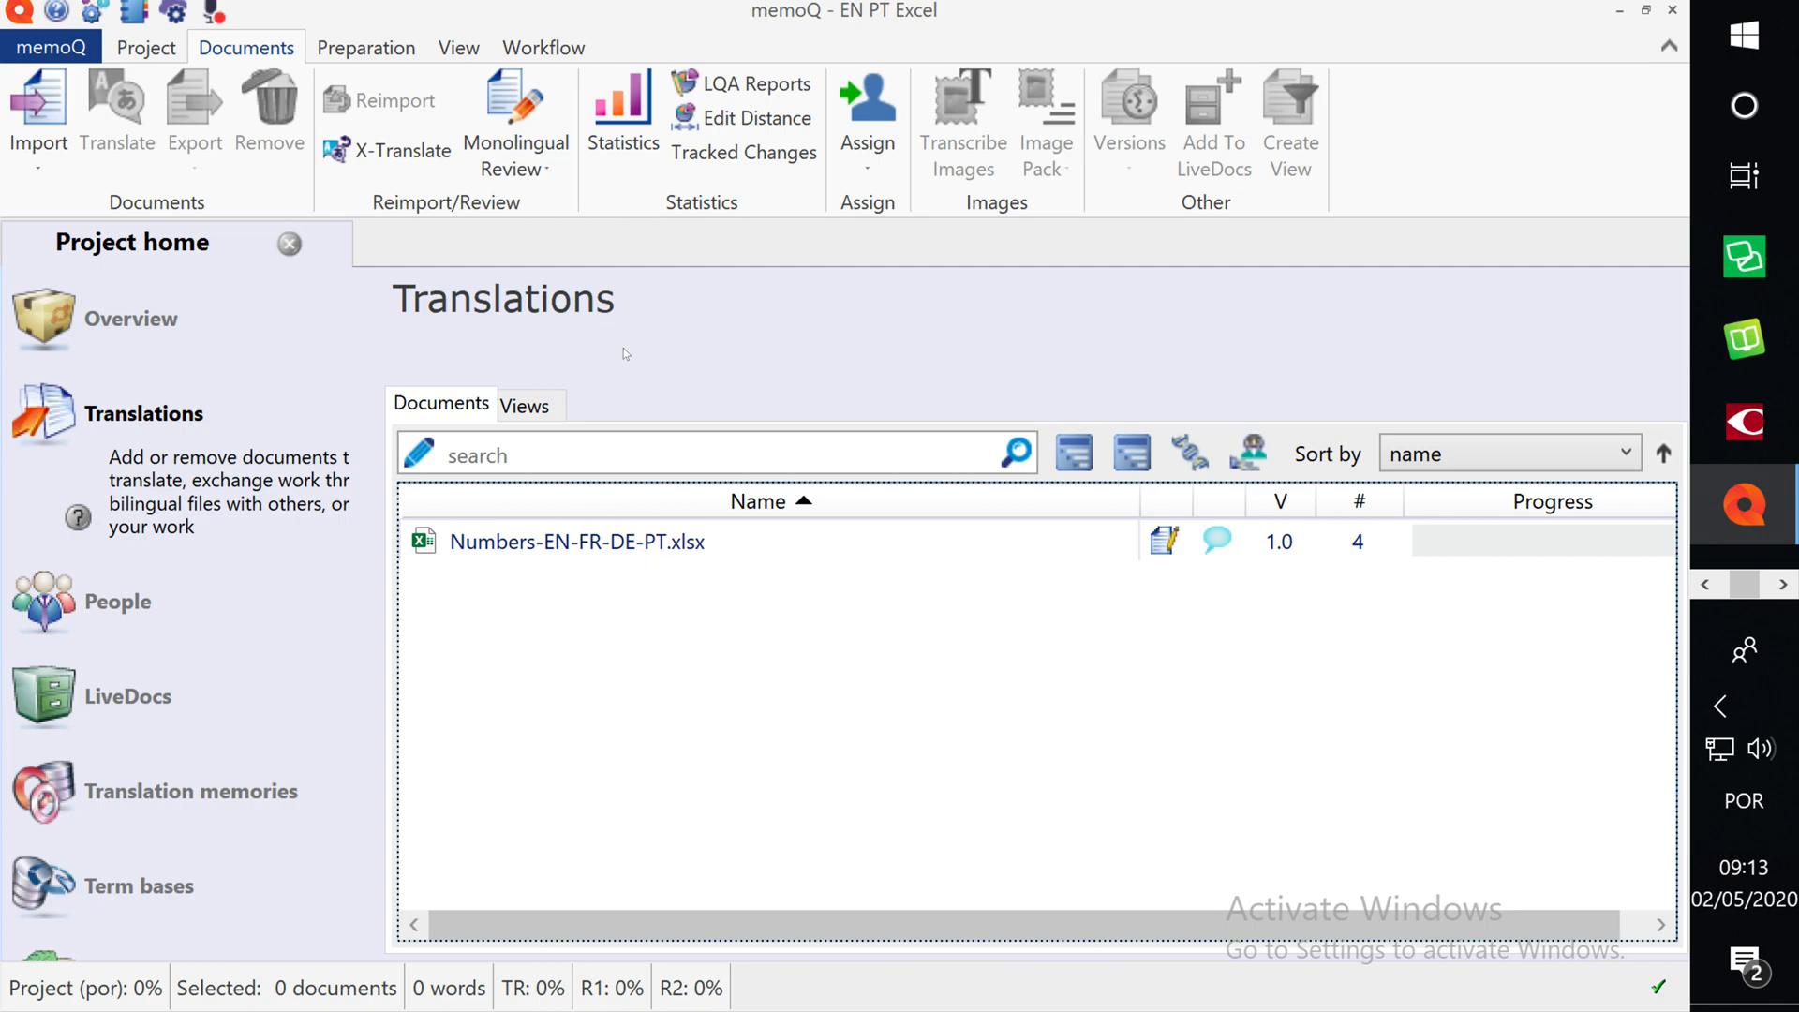
{"action": "left_click", "coordinate": [575, 549]}
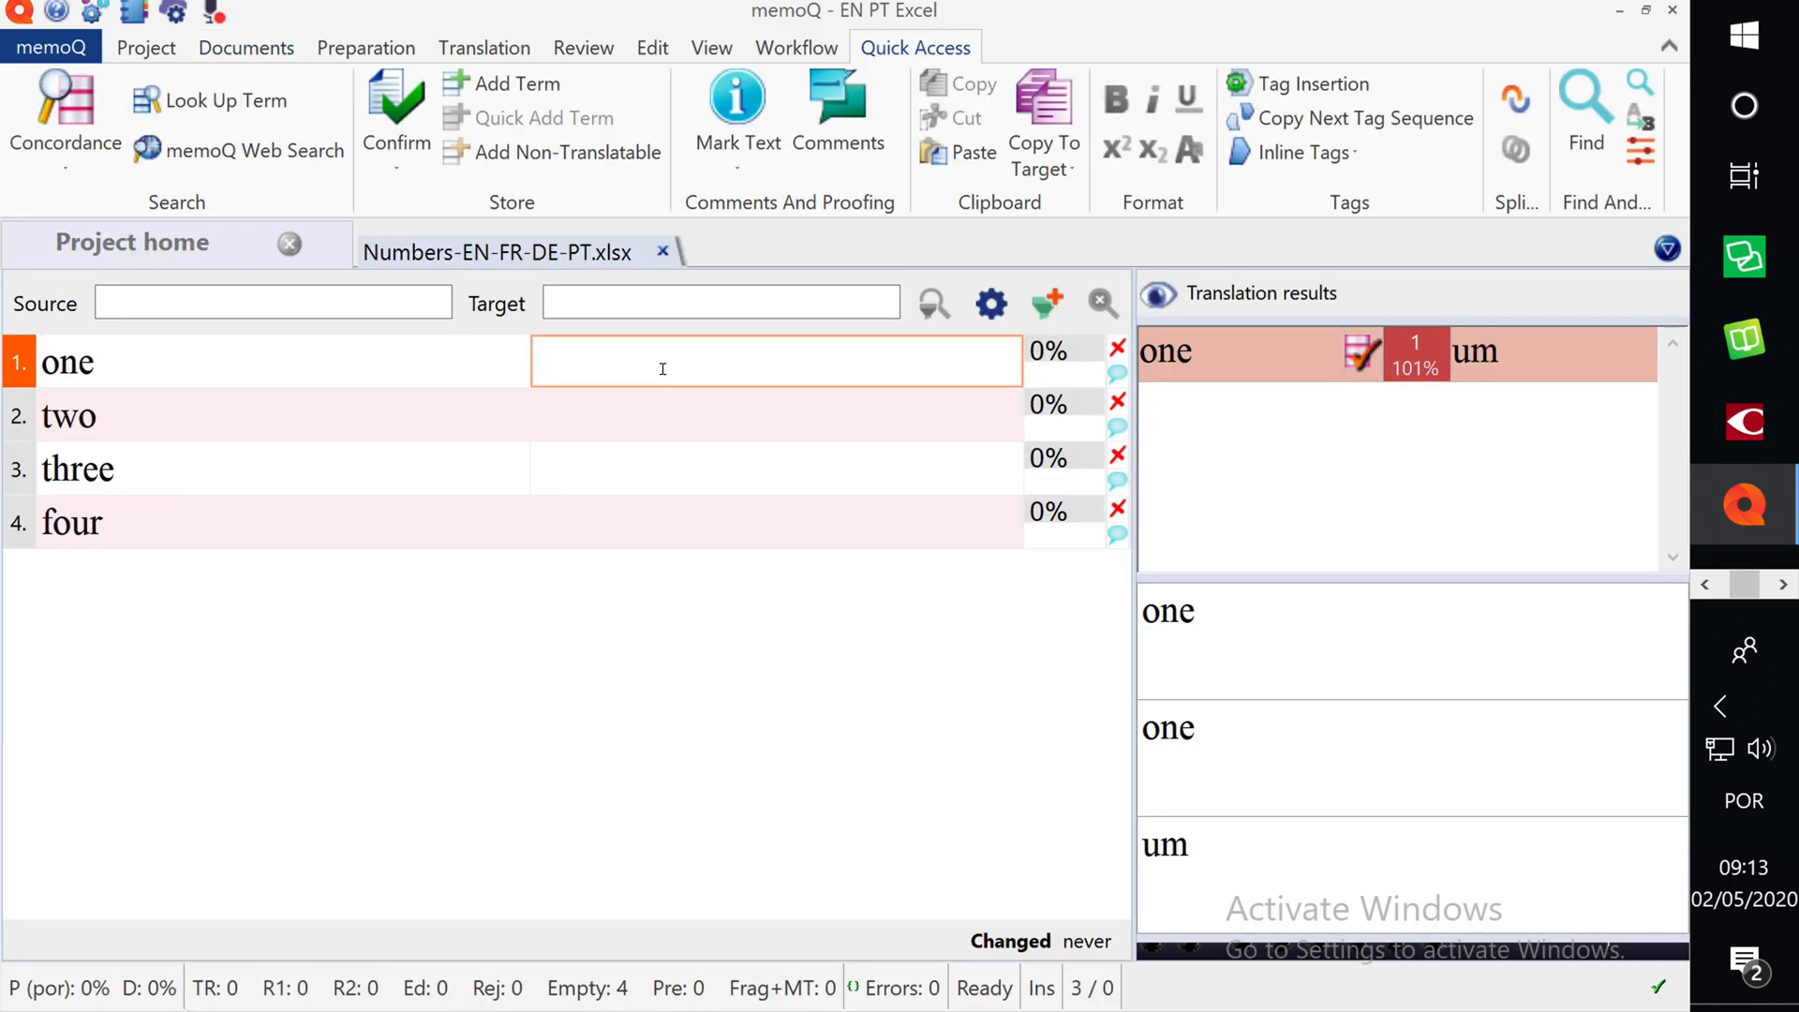
- Translate "one" as "um" and confirm all four segments with the Portuguese translations um, dois, três and quatro
{"action": "type", "text": "um"}
{"action": "key", "text": "ctrl+Return"}
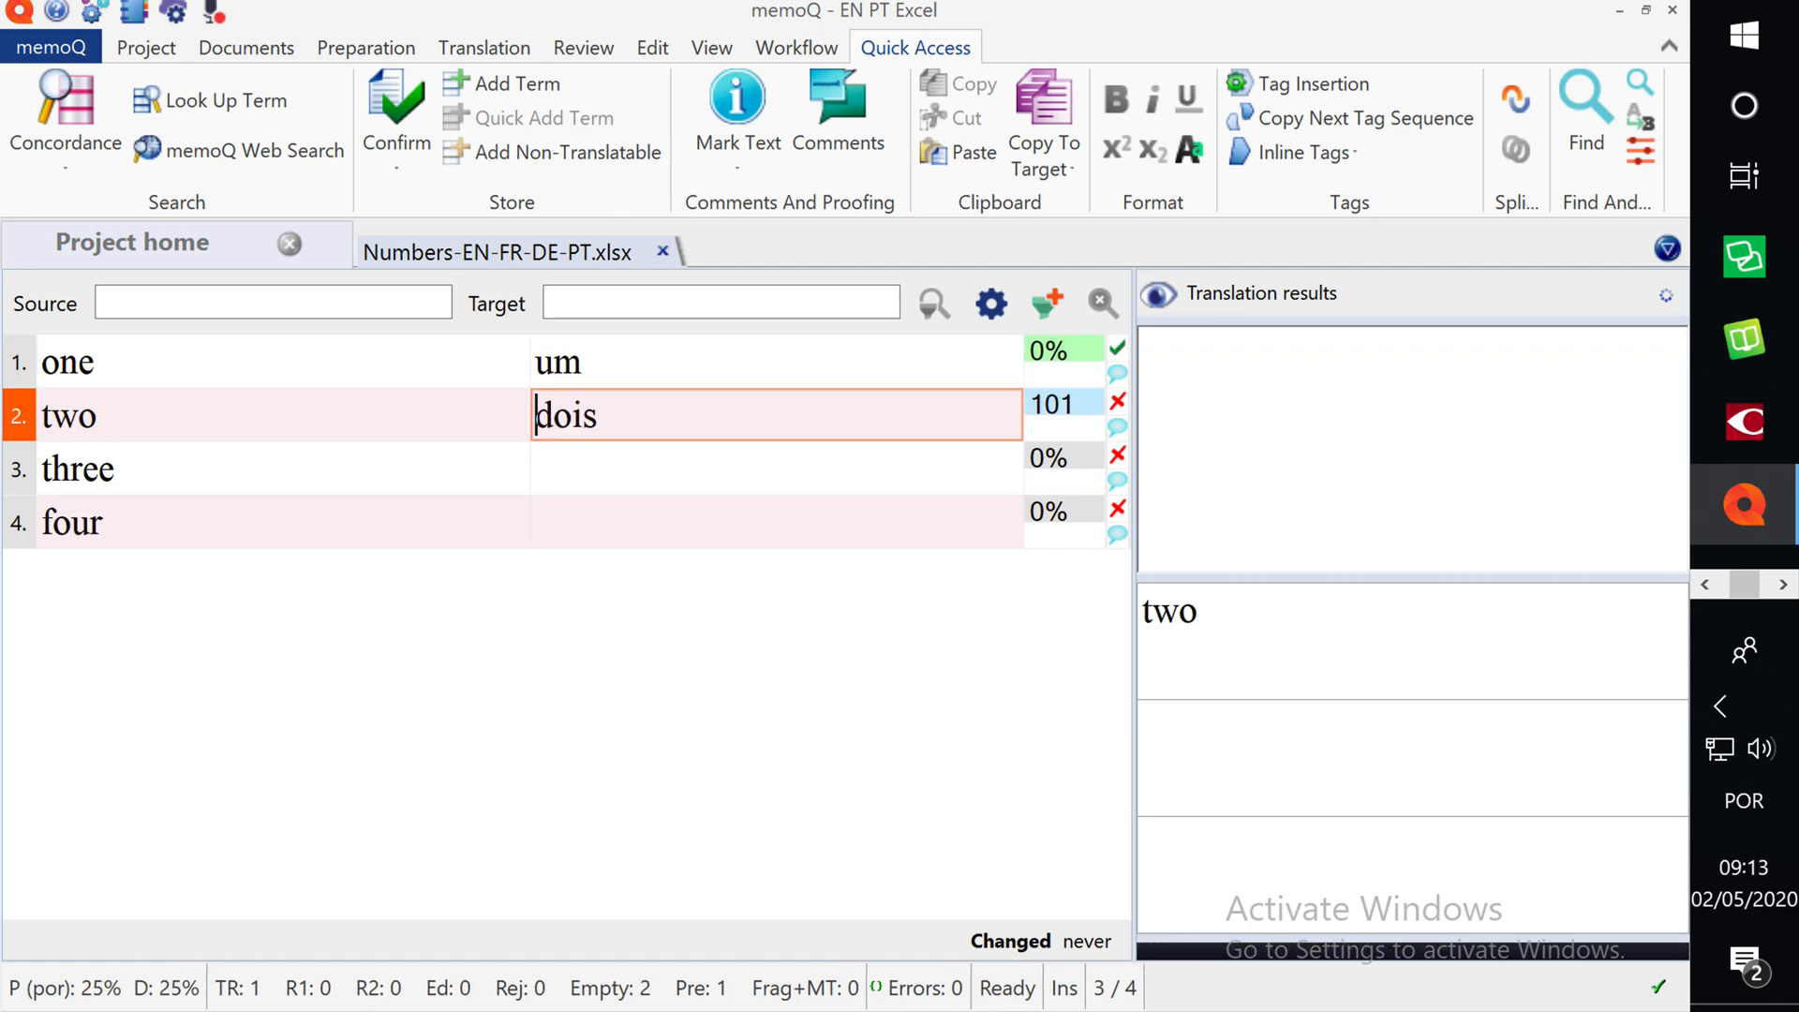
{"action": "key", "text": "ctrl+Return"}
{"action": "key", "text": "ctrl+Return"}
{"action": "key", "text": "ctrl+Return"}
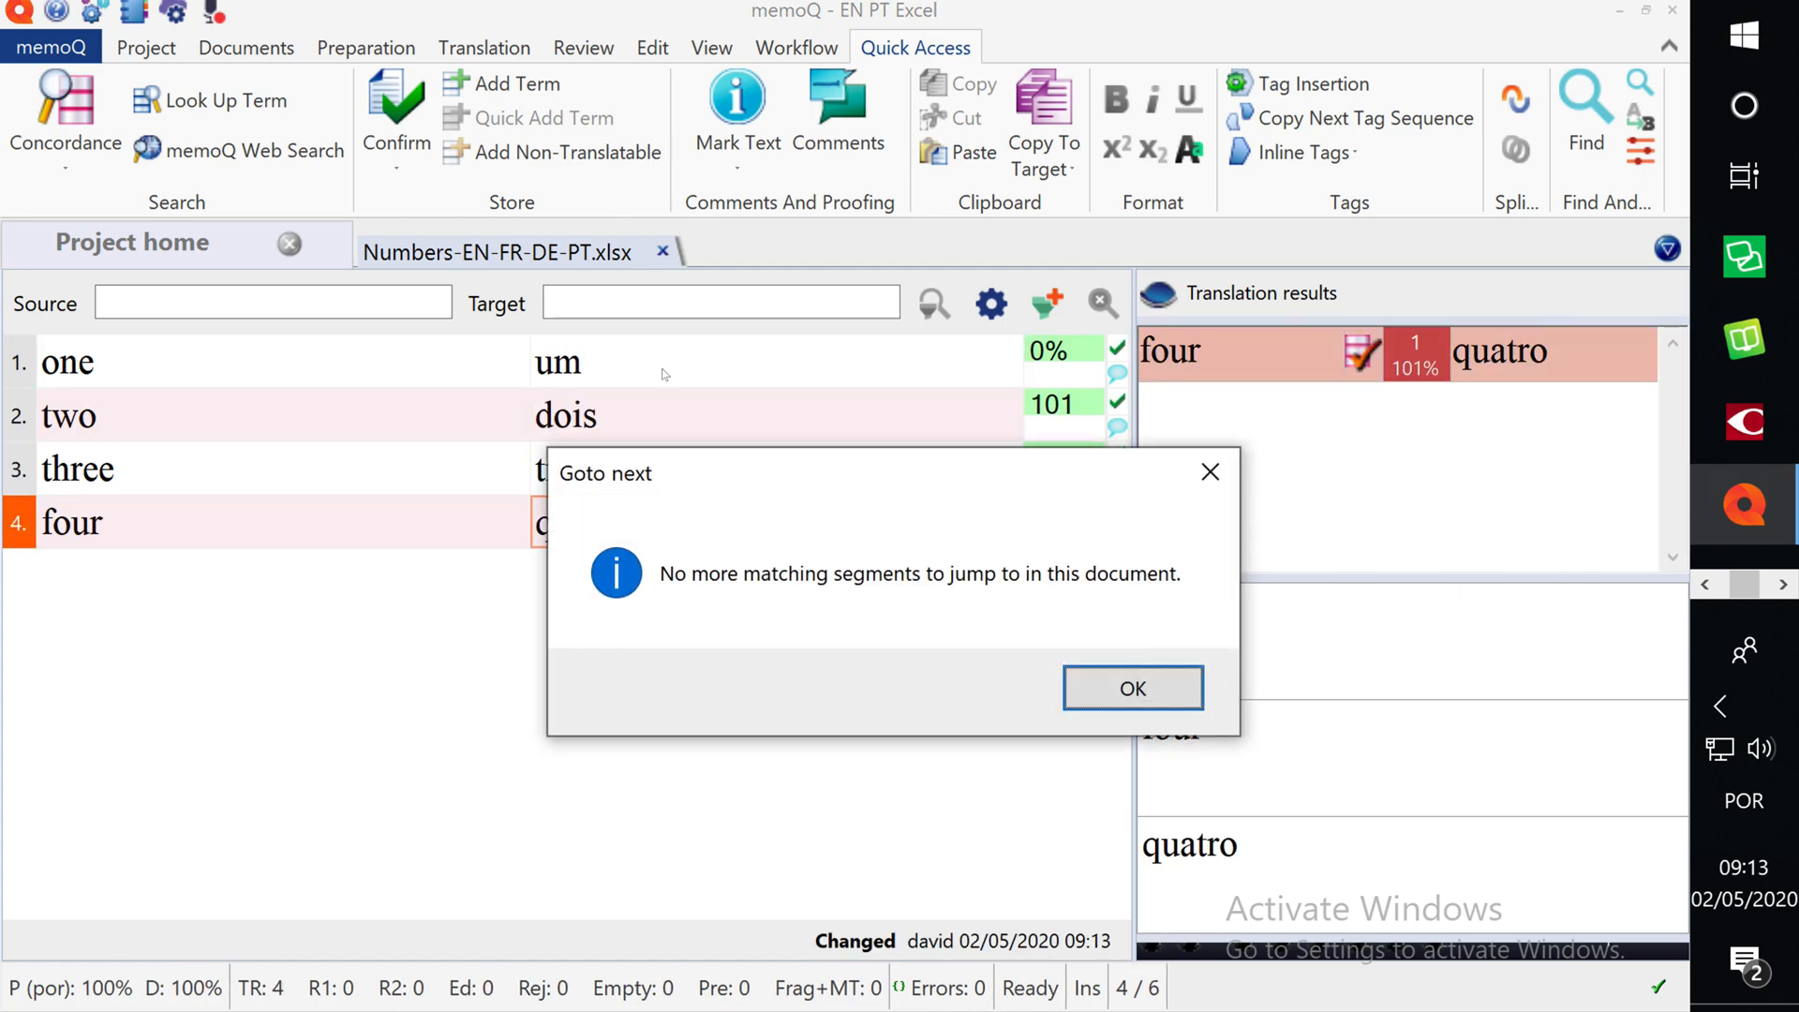
{"action": "left_click", "coordinate": [1133, 677]}
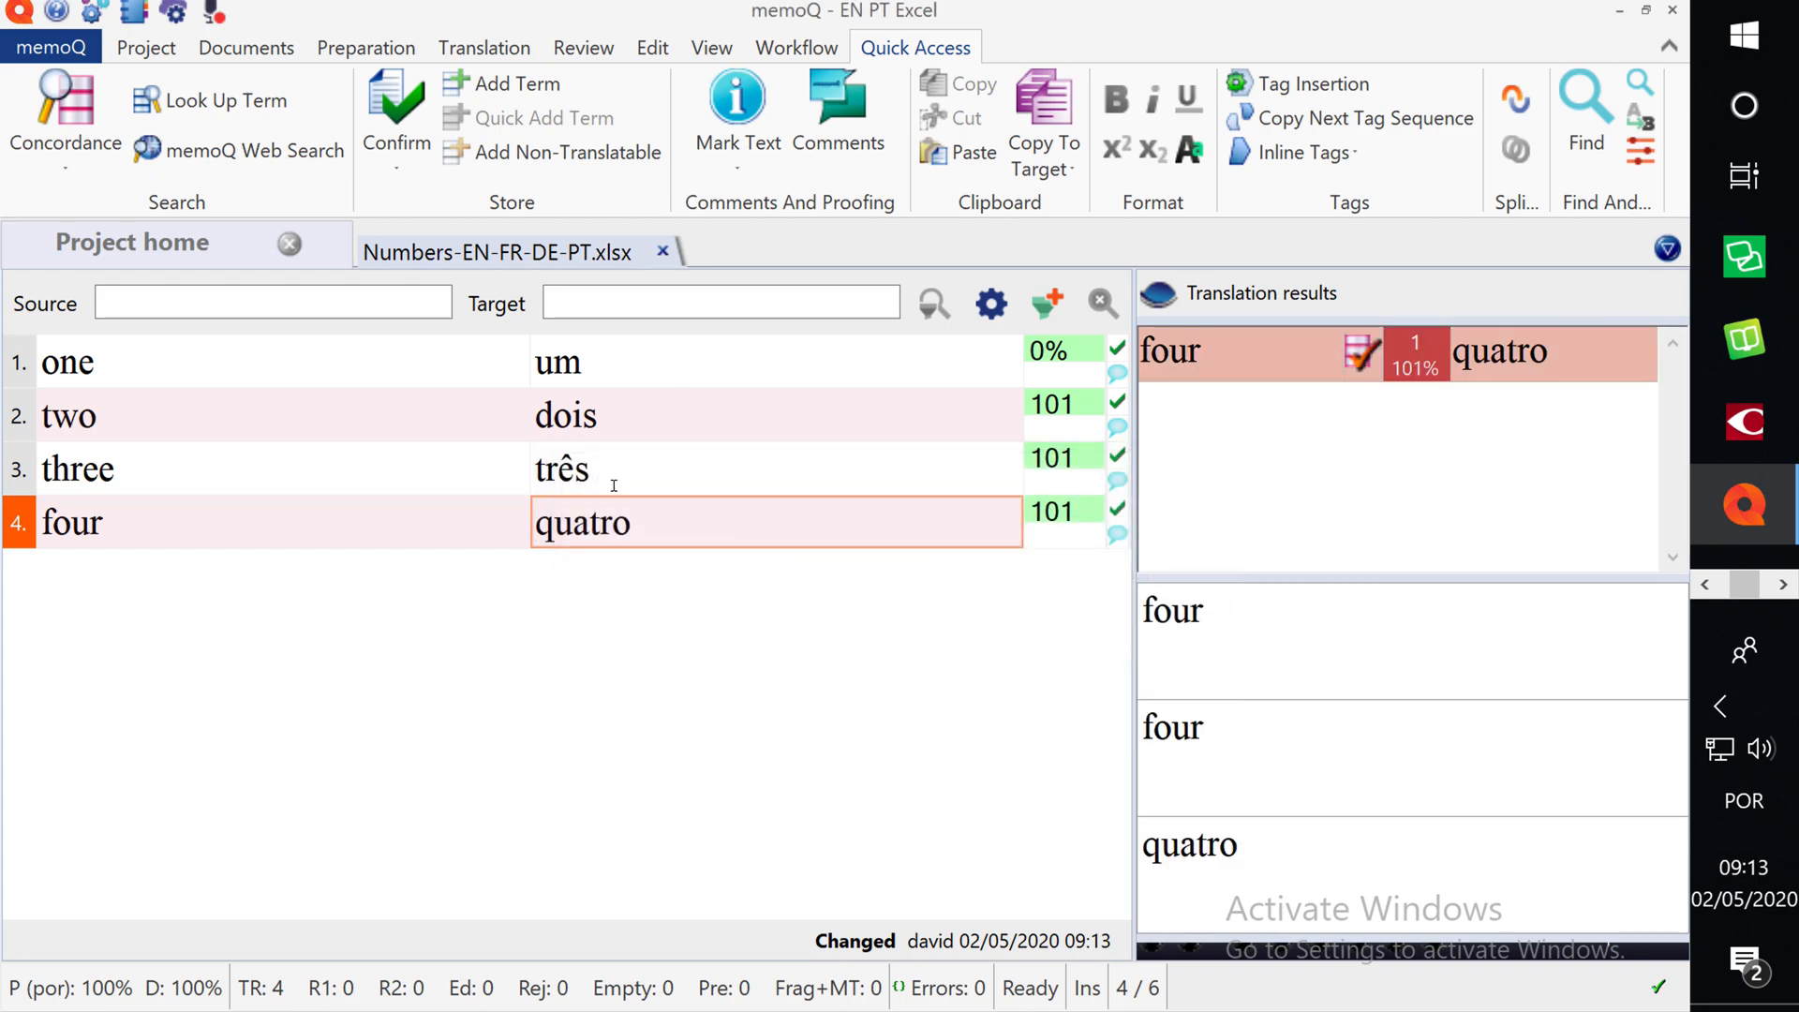
- Close the translated document and export it to a chosen path as PT_Numbers-EN-FR-DE-PT.xlsx
{"action": "left_click", "coordinate": [665, 251]}
{"action": "right_click", "coordinate": [509, 551]}
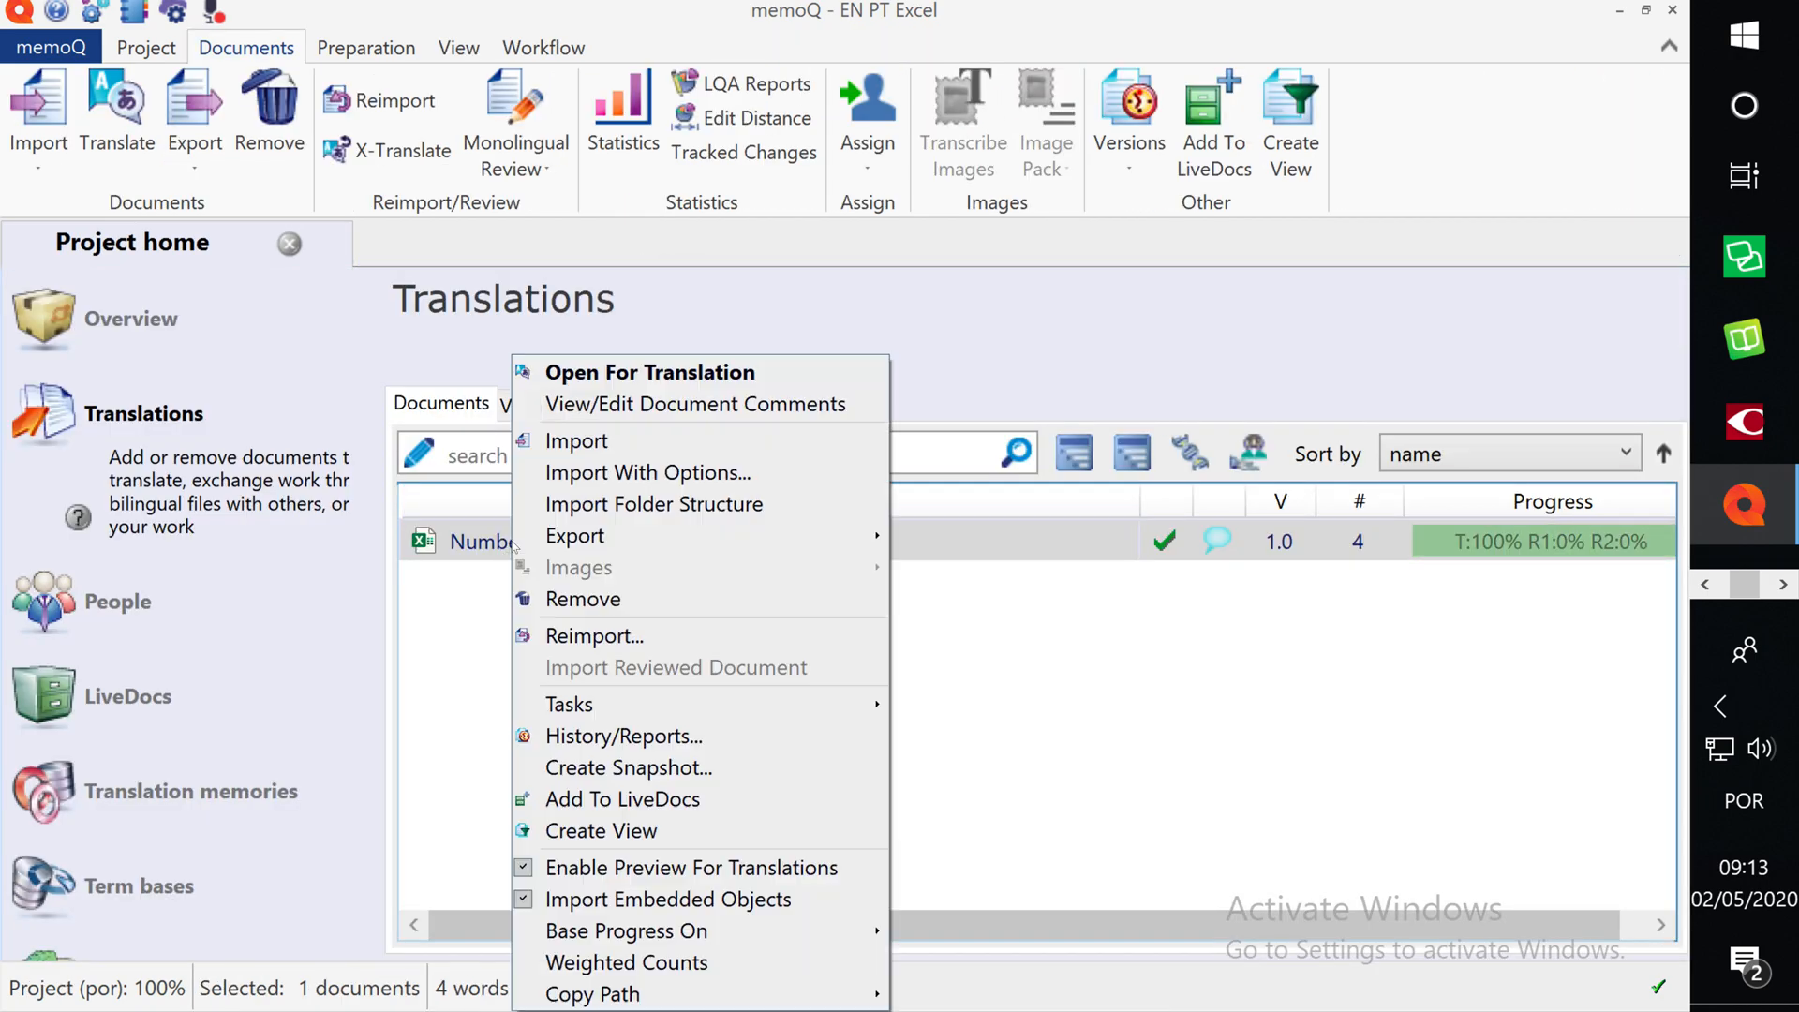
{"action": "mouse_move", "coordinate": [717, 541]}
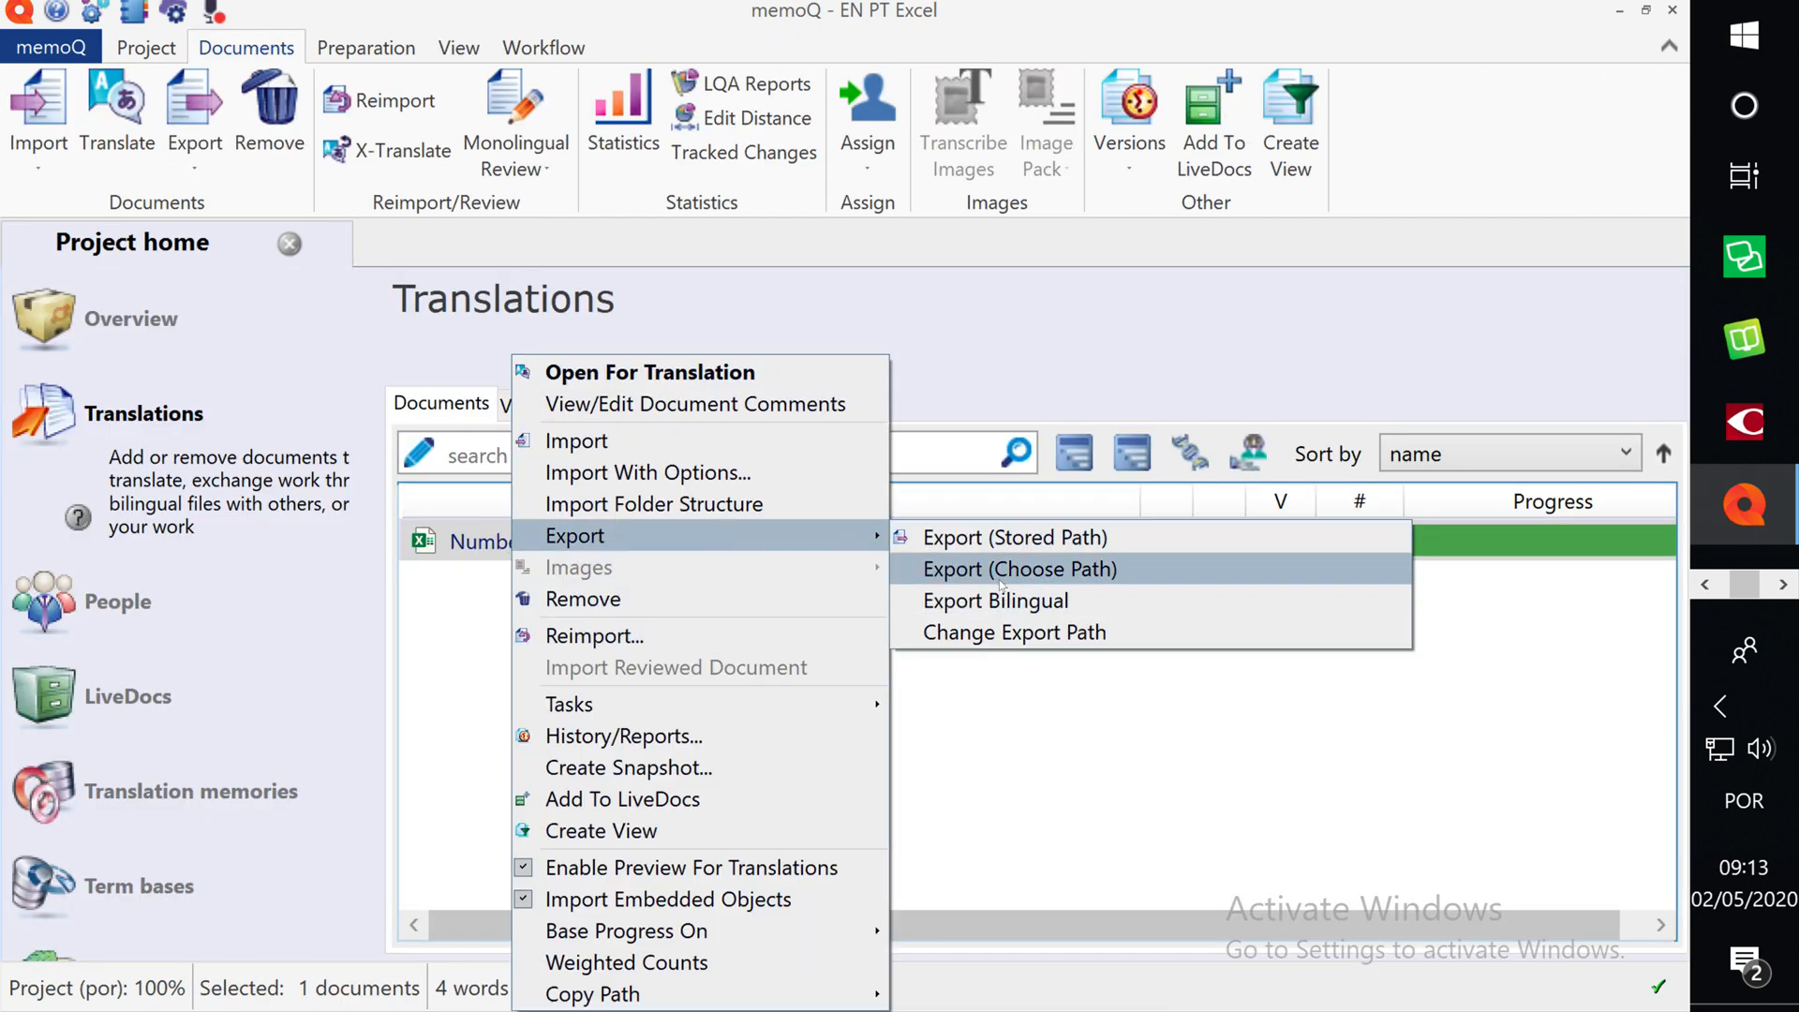
{"action": "left_click", "coordinate": [1001, 581]}
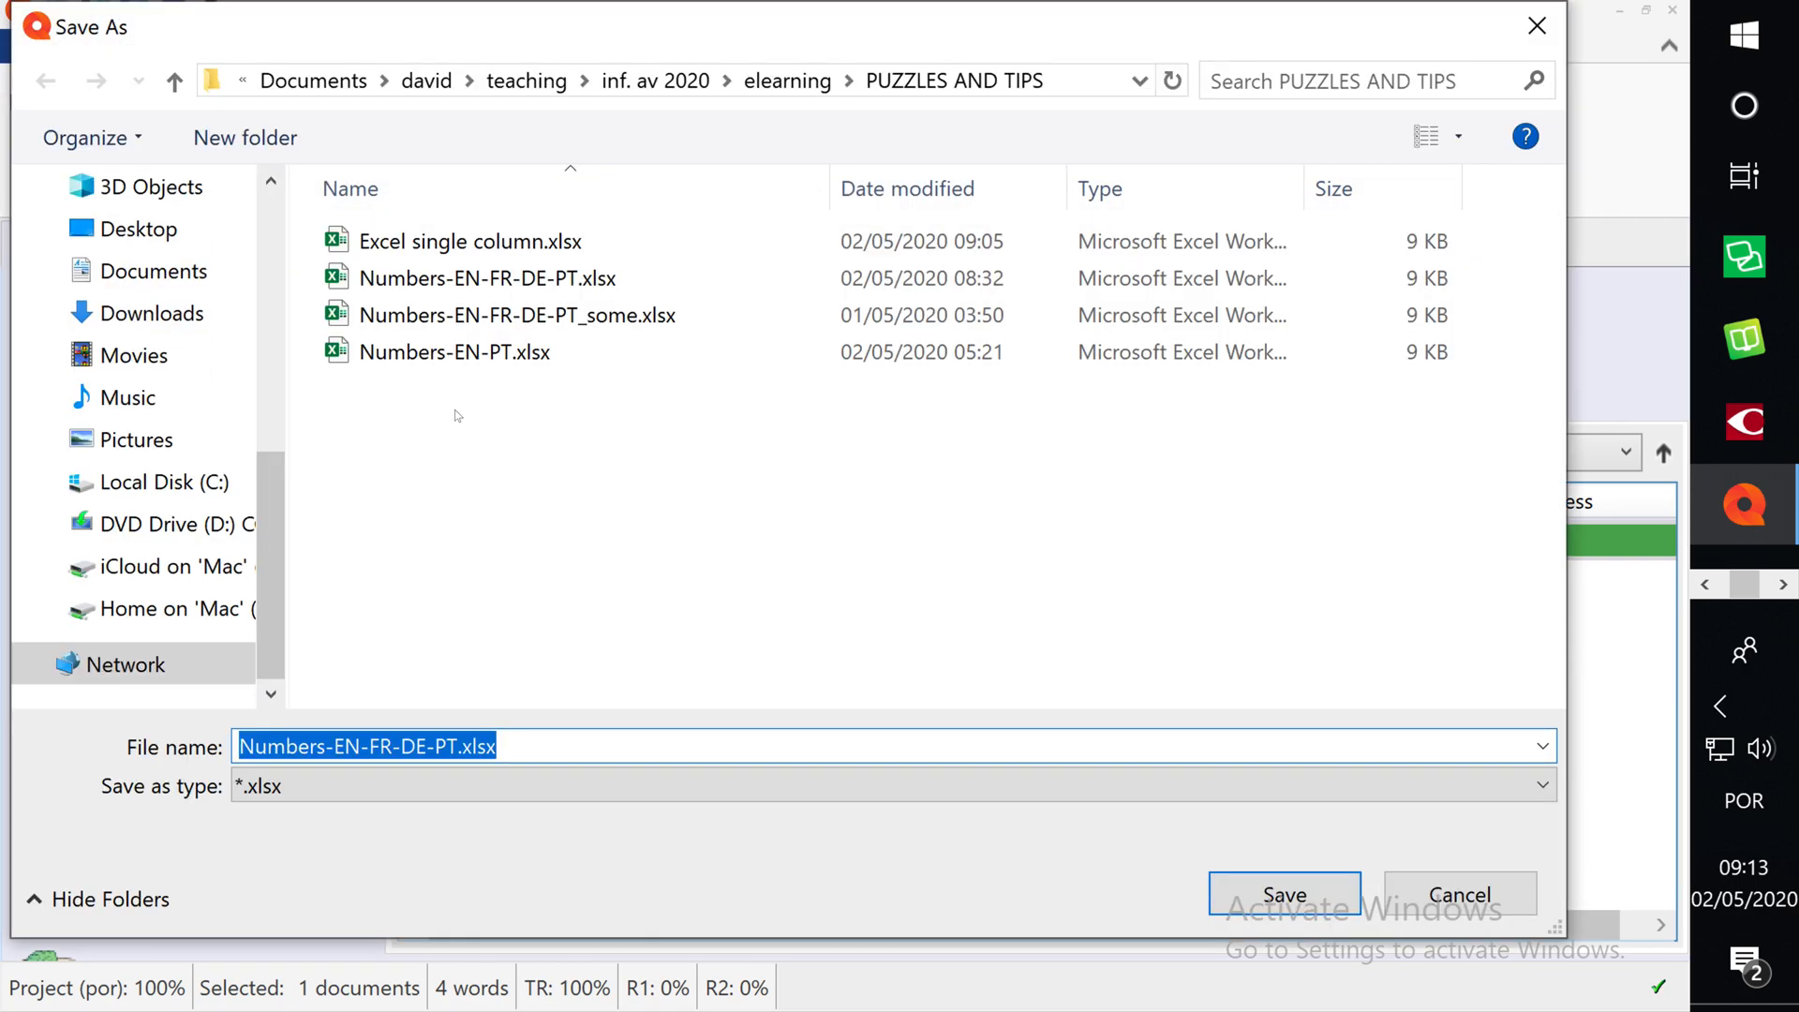
{"action": "left_click", "coordinate": [245, 746]}
{"action": "type", "text": "PT_"}
{"action": "key", "text": "Return"}
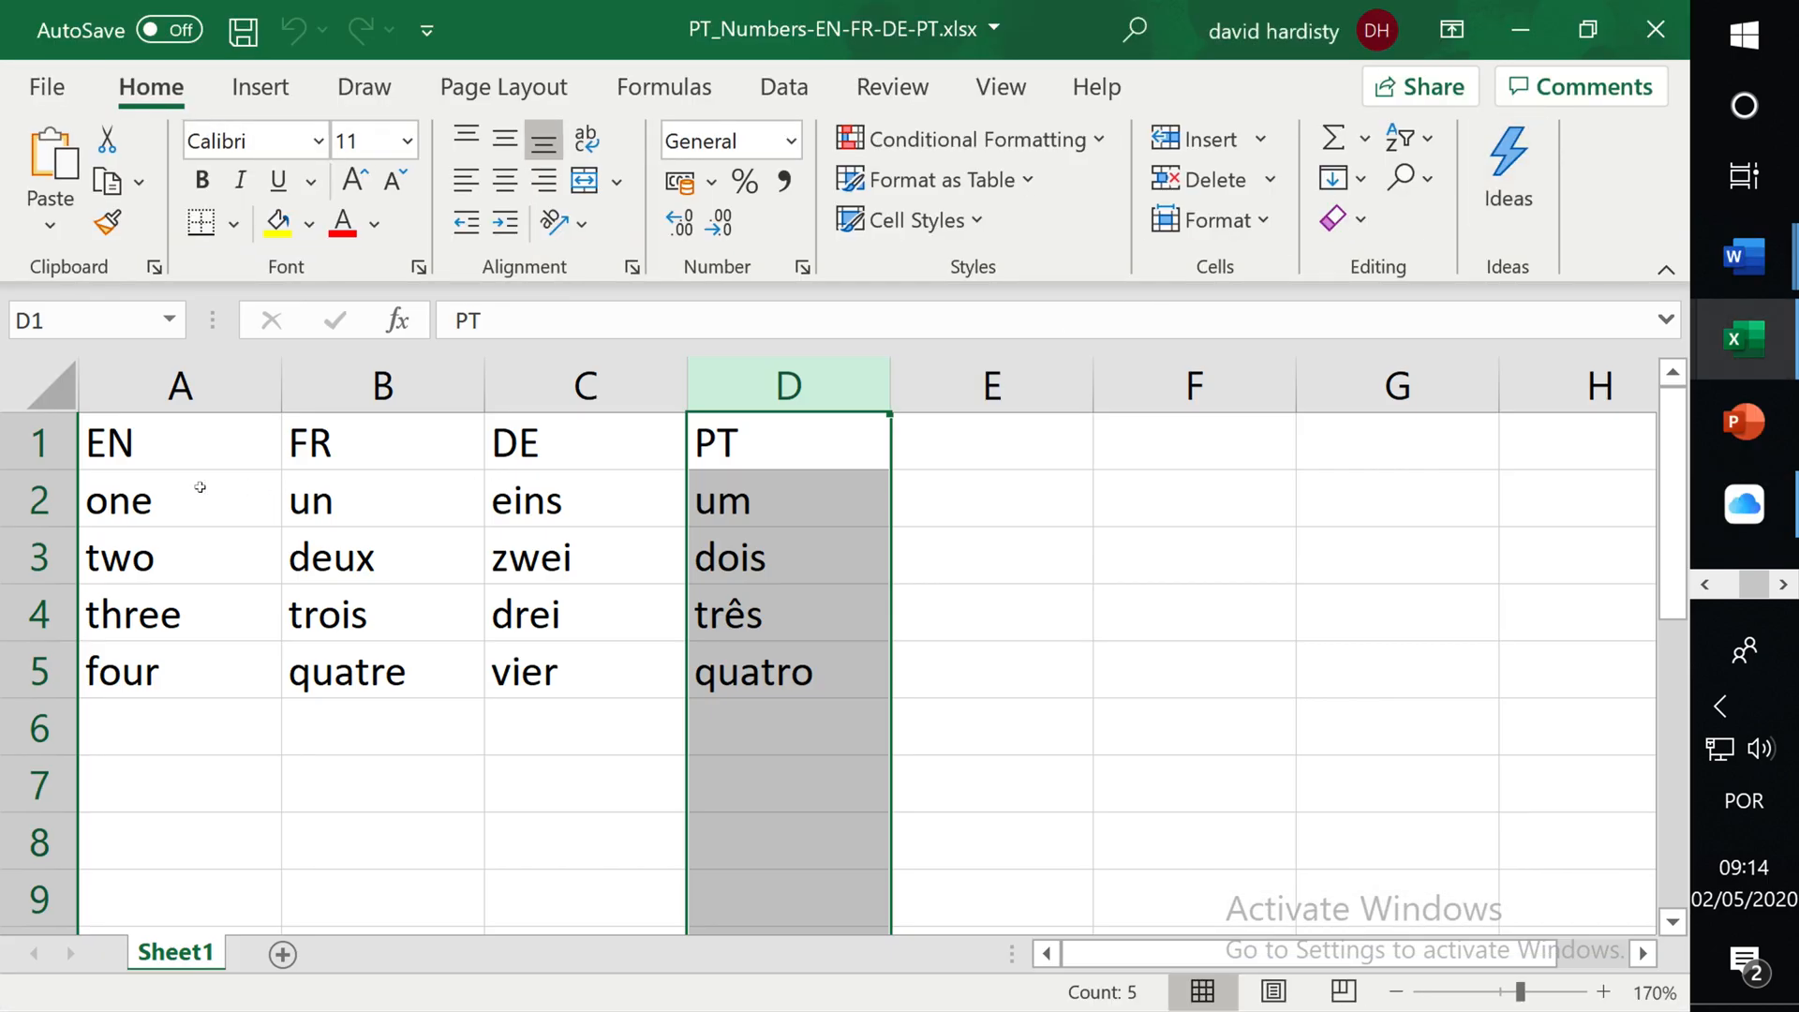
- Check the EN, FR, DE and PT headers and the Portuguese translations in the exported workbook in Excel
{"action": "left_click", "coordinate": [148, 450]}
{"action": "left_click", "coordinate": [408, 455]}
{"action": "left_click", "coordinate": [656, 459]}
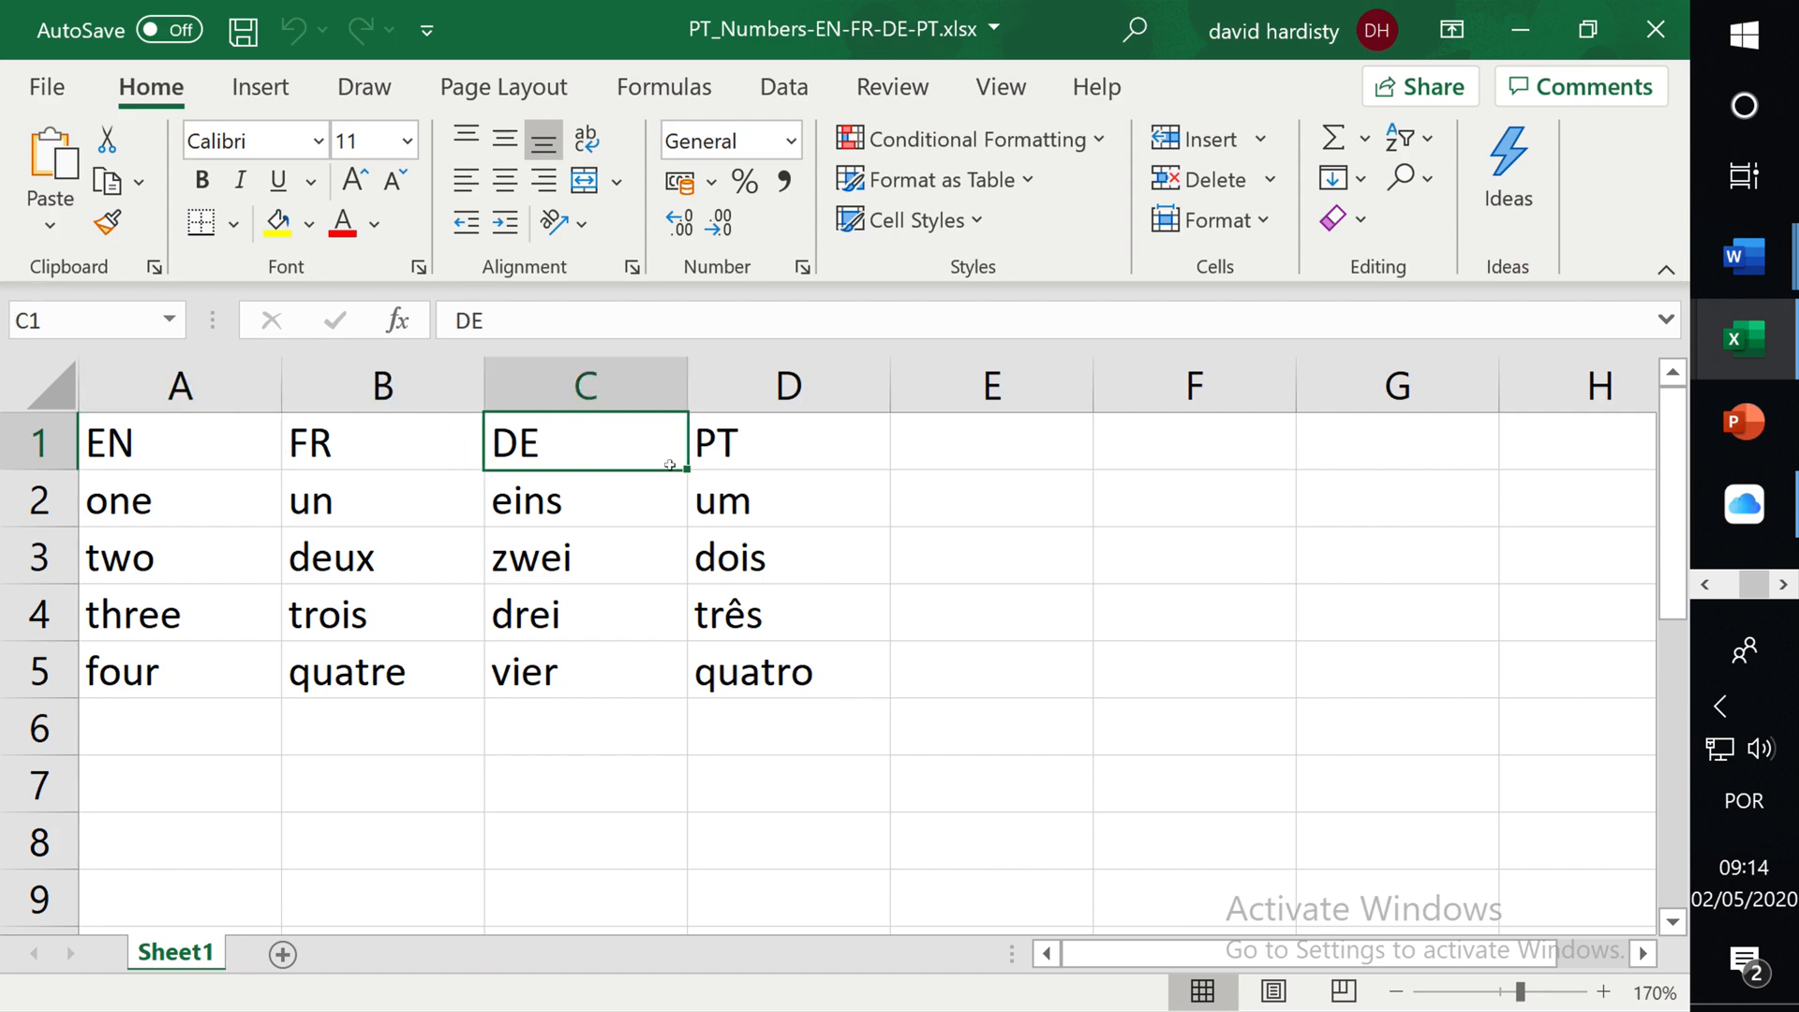
{"action": "left_click", "coordinate": [745, 459]}
{"action": "left_click_drag", "start_coordinate": [745, 499], "coordinate": [758, 671]}
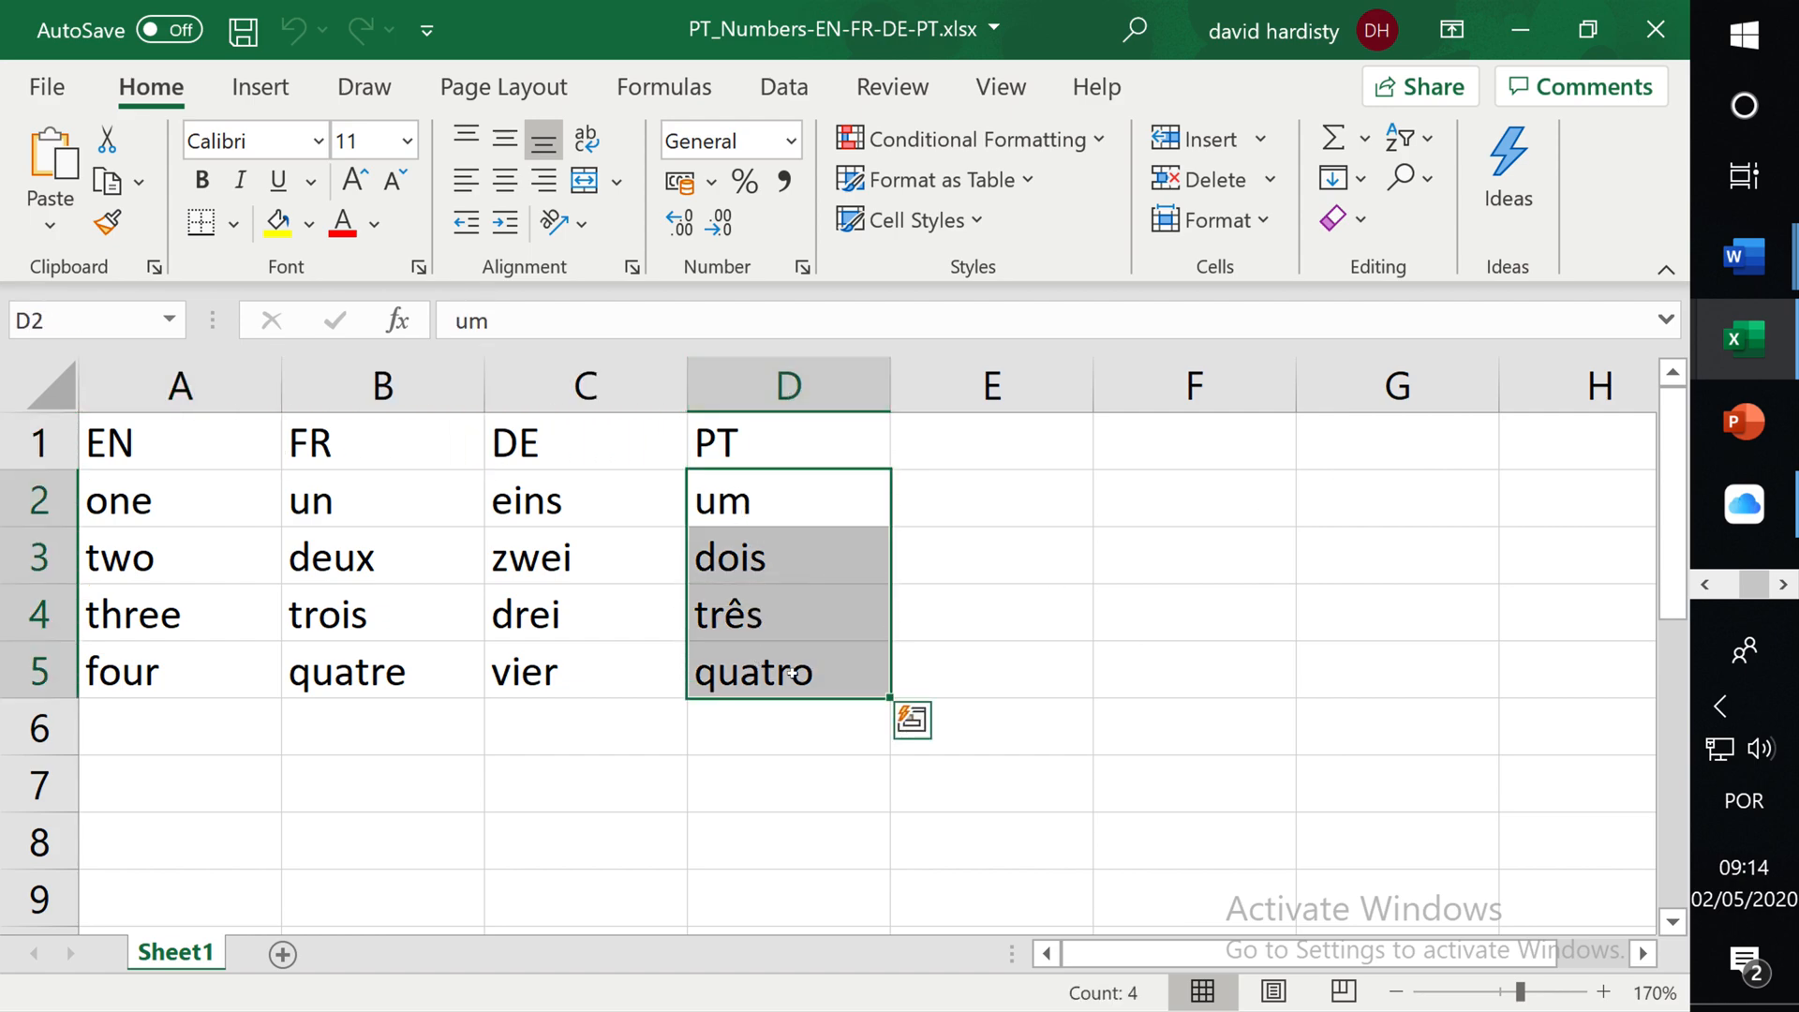
{"action": "key", "text": "ctrl+q"}
{"action": "key", "text": "Escape"}
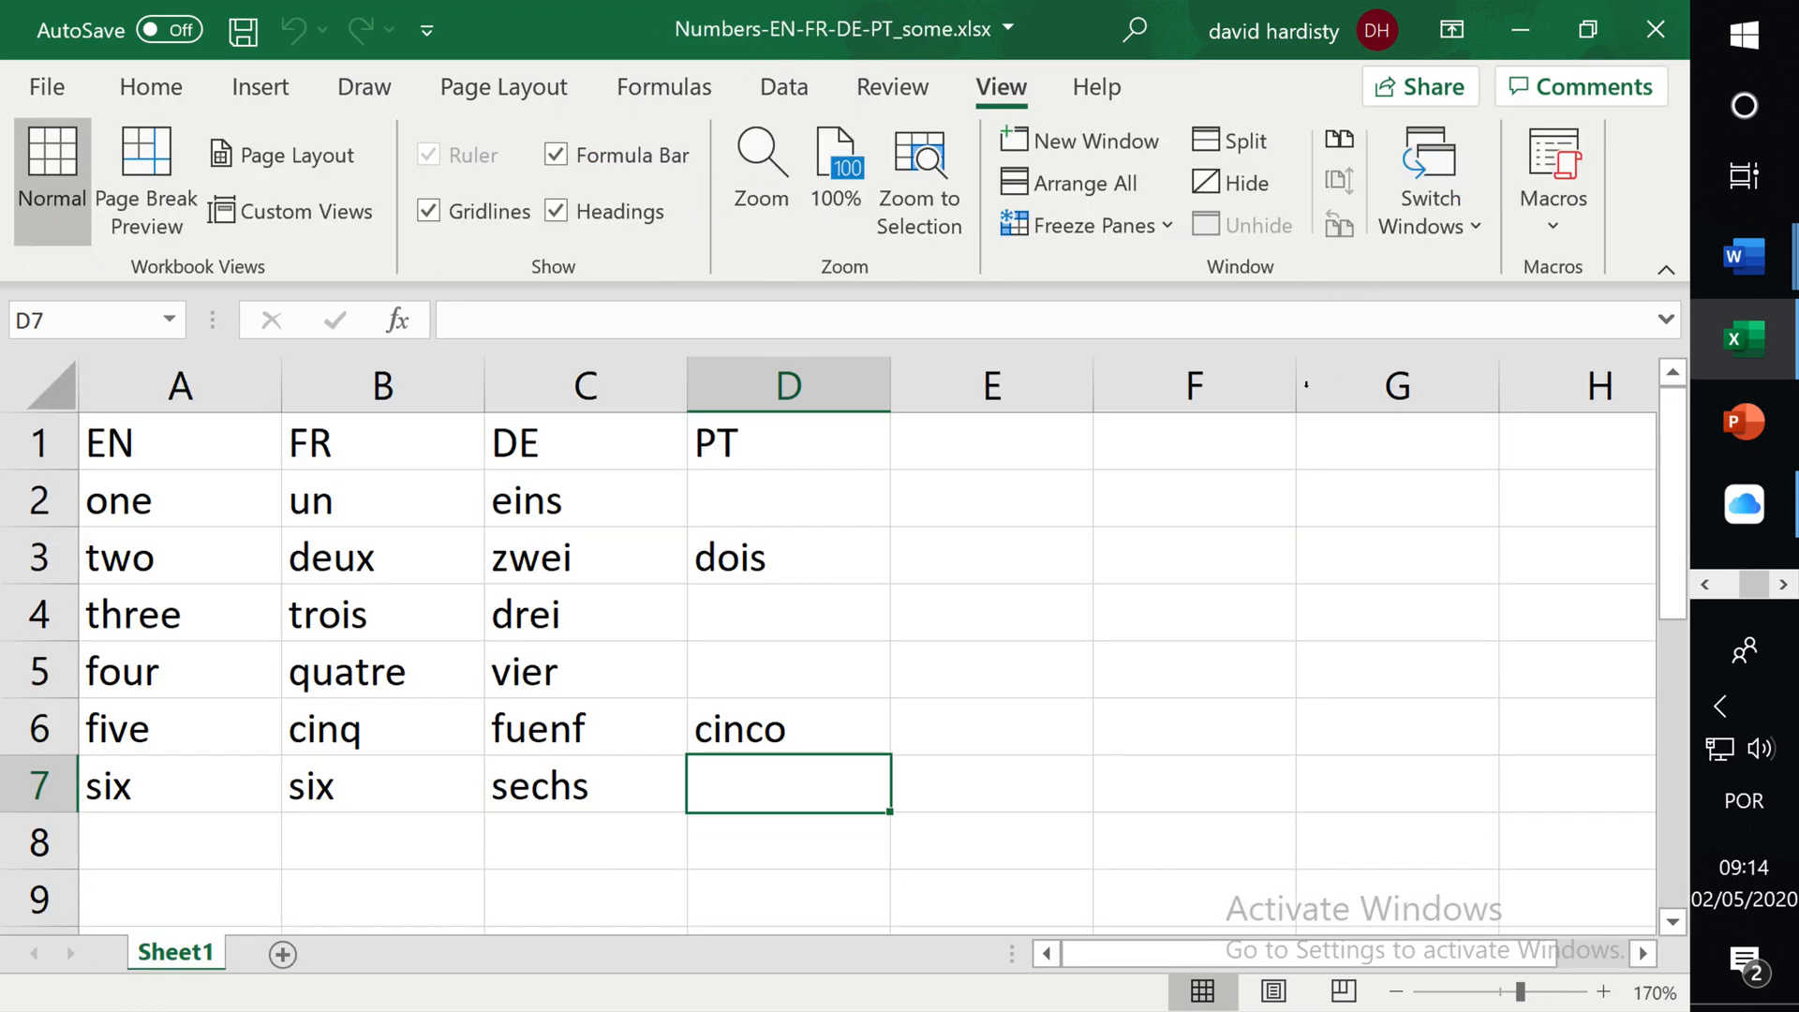
- Check the existing PT column entries in Numbers-EN-FR-DE-PT_some.xlsx, close the workbook and switch back to memoQ
{"action": "left_click", "coordinate": [1036, 525]}
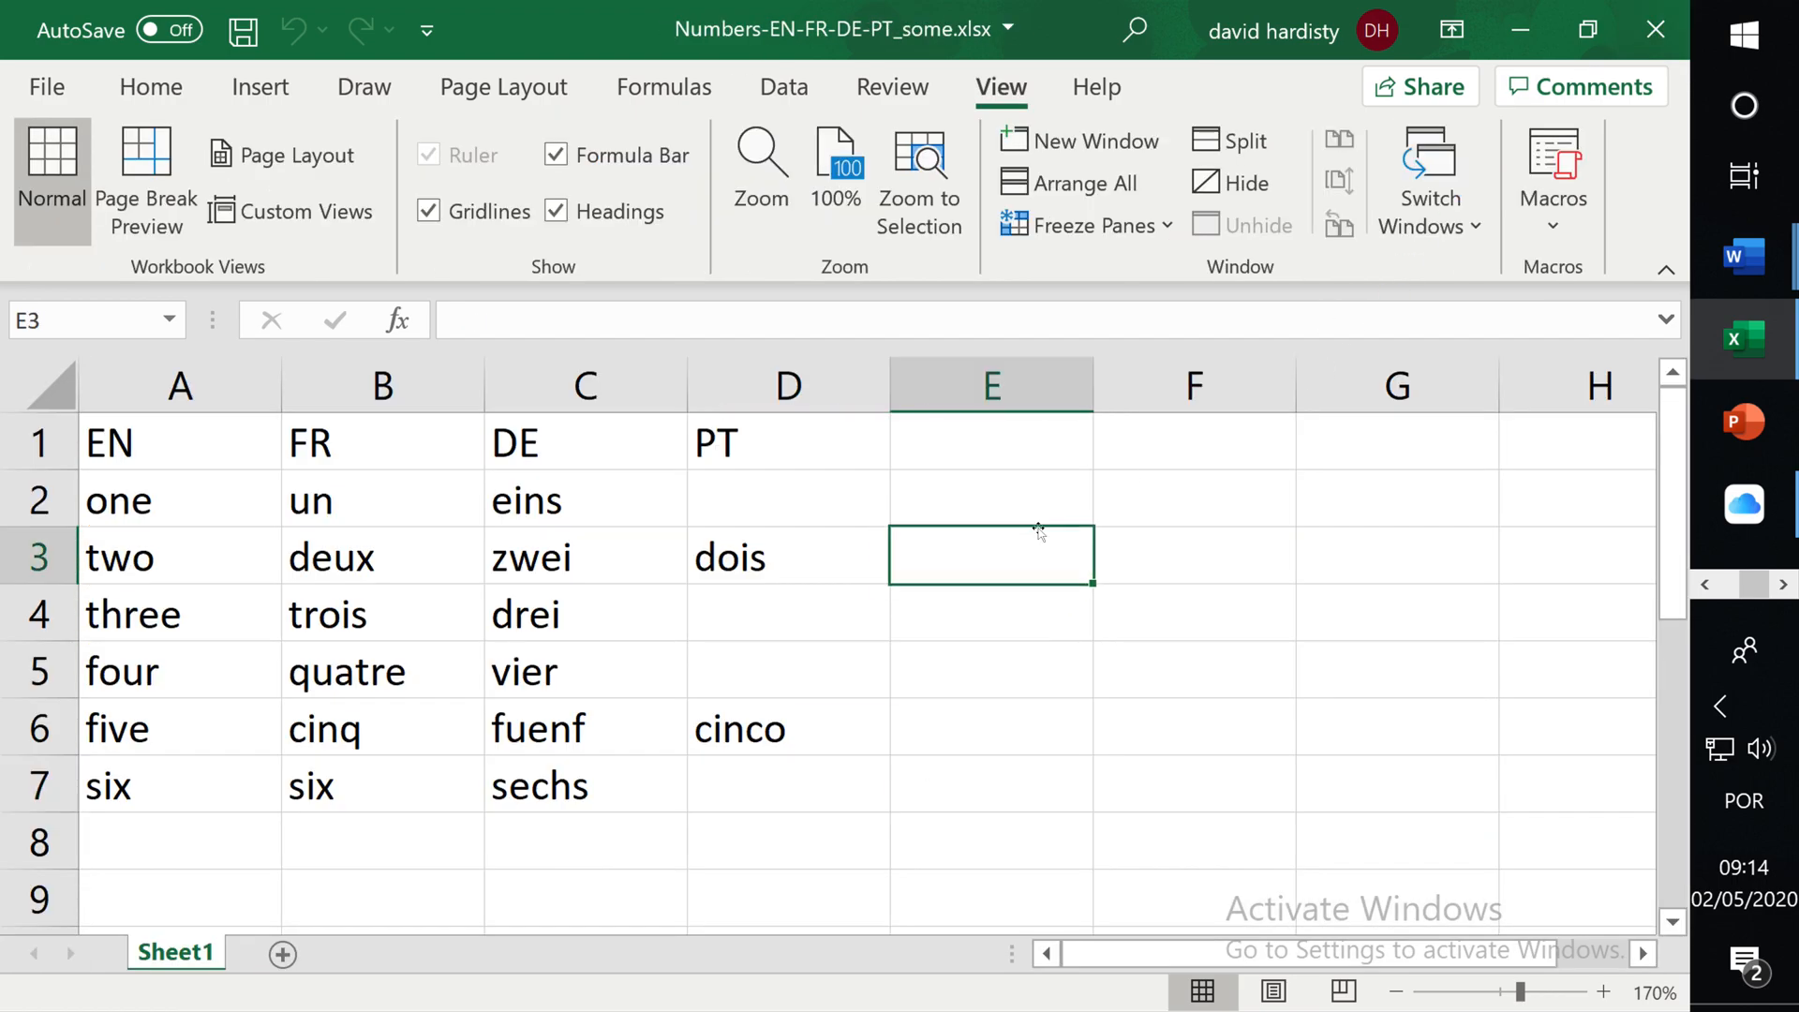
{"action": "left_click", "coordinate": [724, 567]}
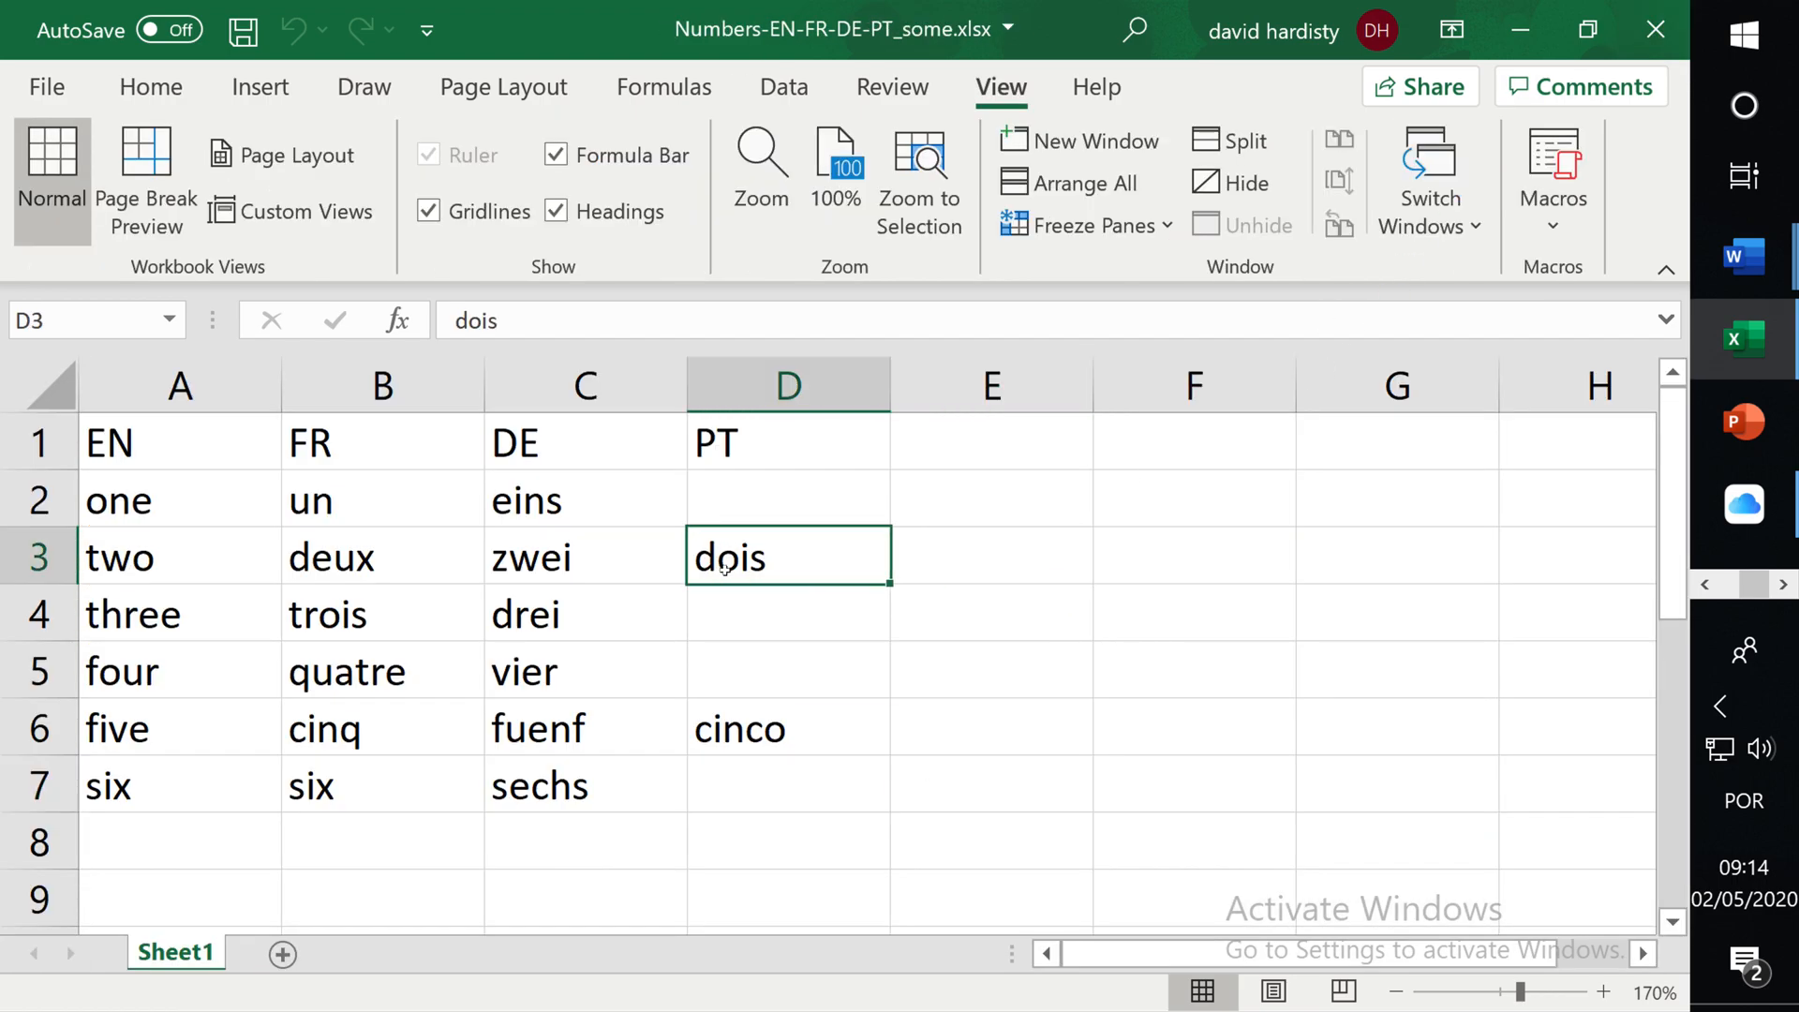
{"action": "left_click", "coordinate": [717, 726]}
{"action": "key", "text": "ctrl+w"}
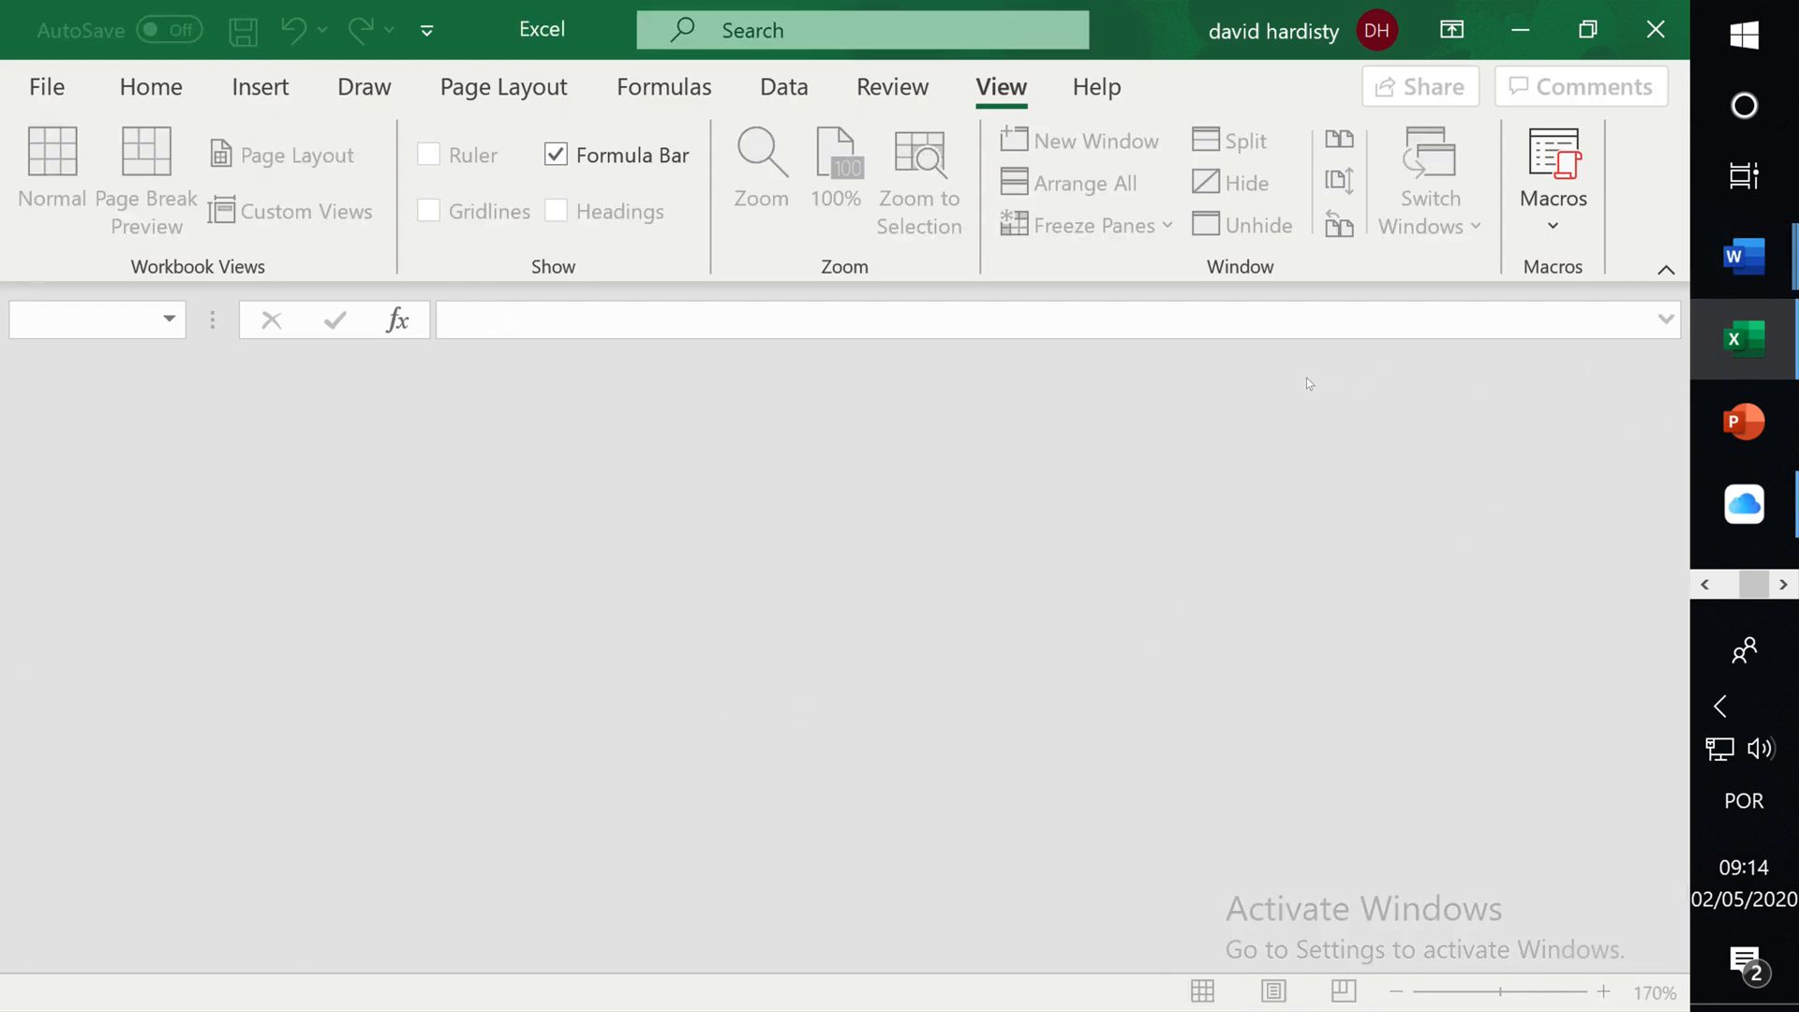
{"action": "key", "text": "super+Tab"}
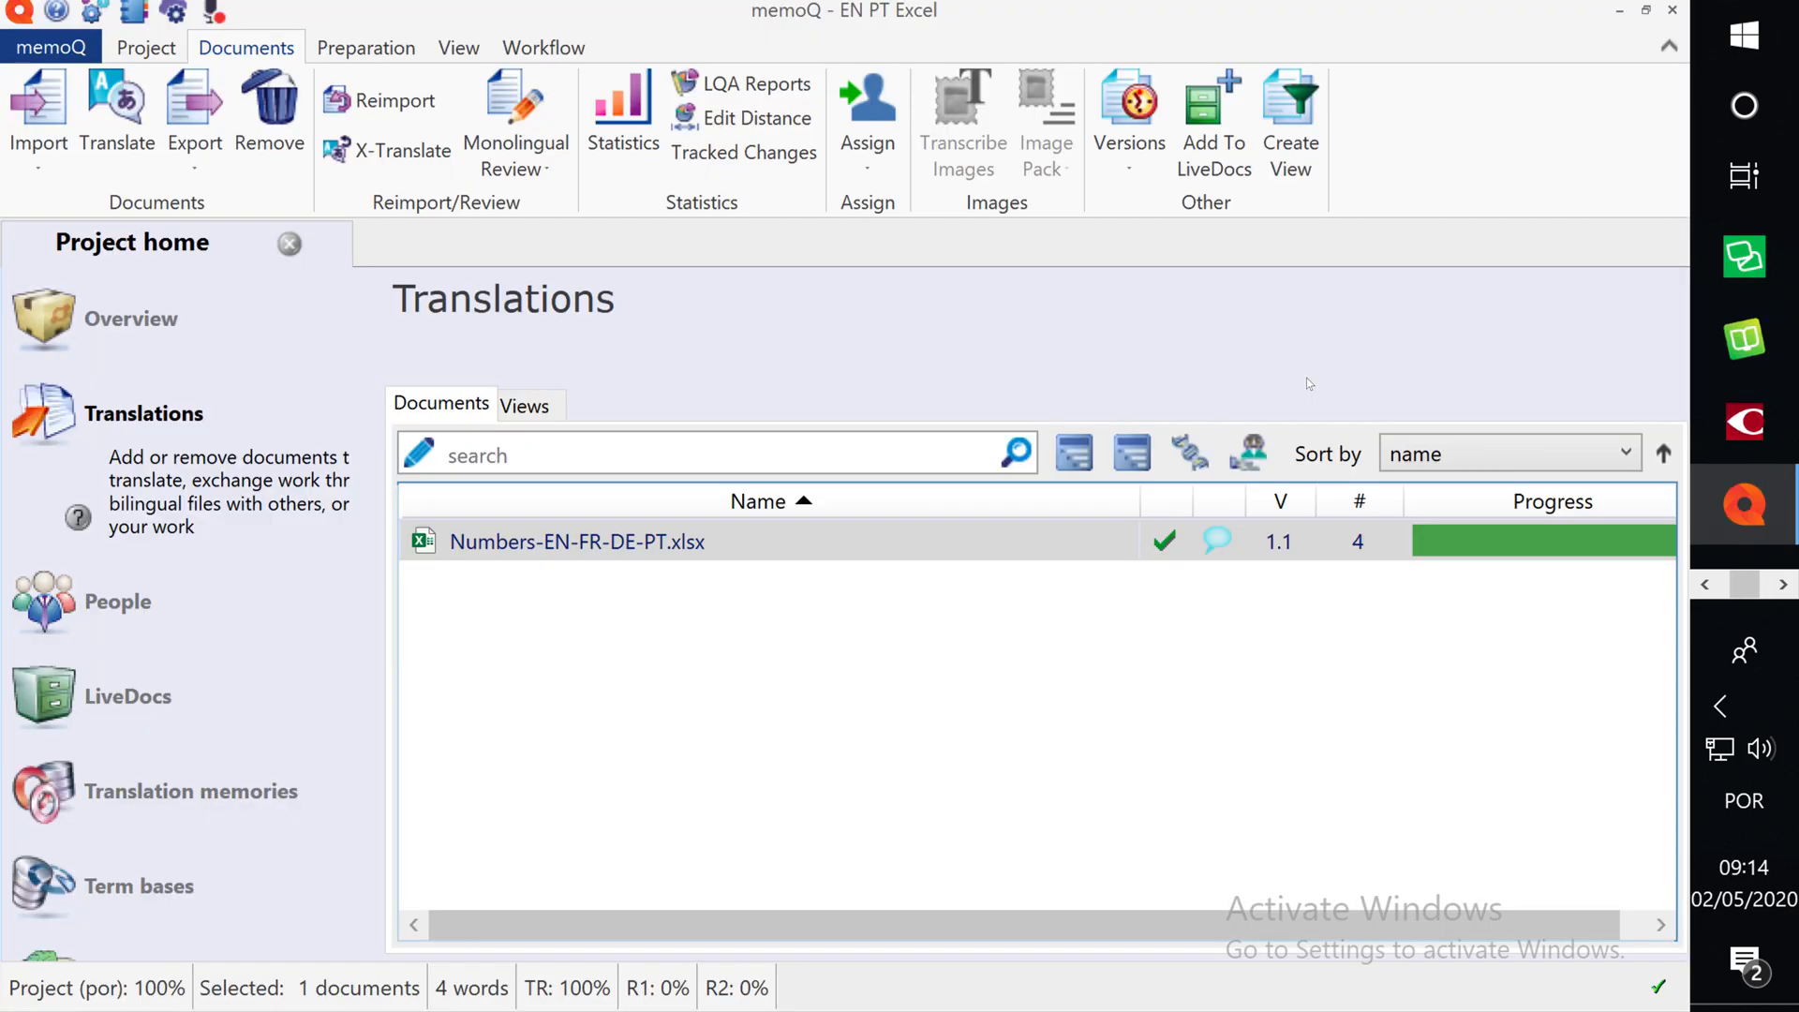
- Import Numbers-EN-FR-DE-PT_some.xlsx with options and change its filter to Multilingual delimited text filter
{"action": "left_click", "coordinate": [522, 610]}
{"action": "right_click", "coordinate": [522, 610]}
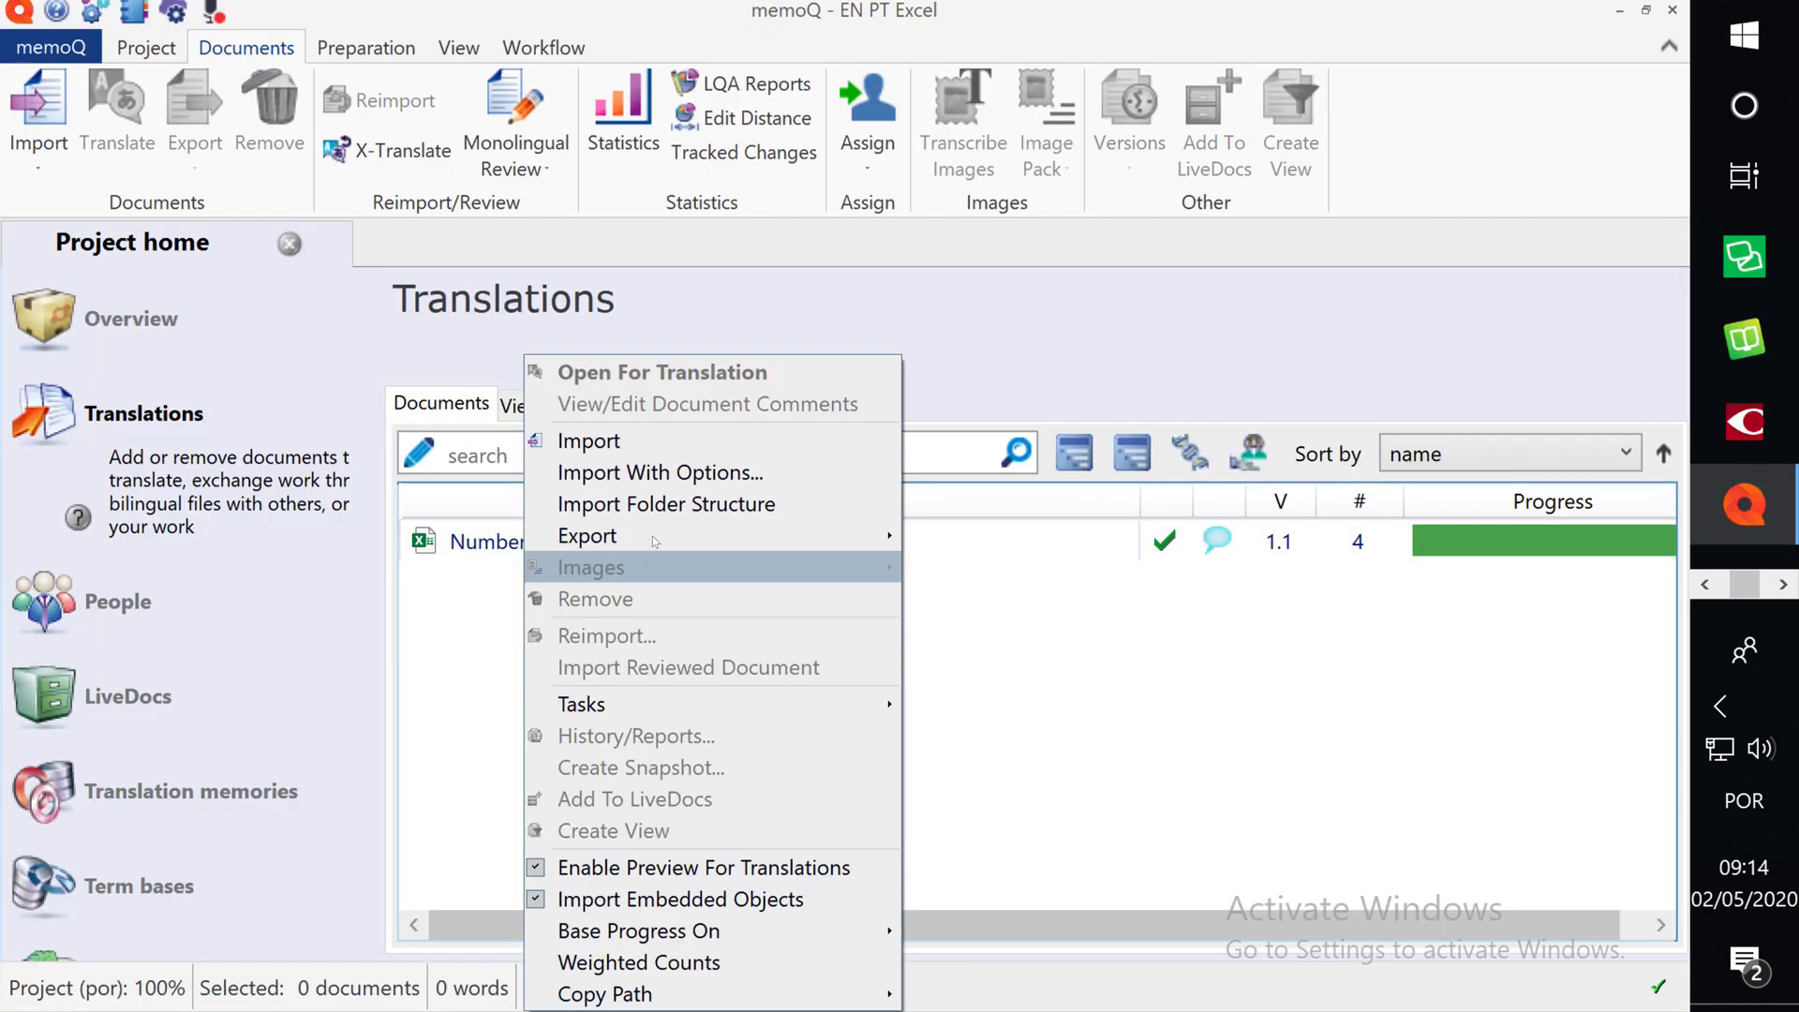
{"action": "left_click", "coordinate": [655, 472]}
{"action": "double_click", "coordinate": [614, 389]}
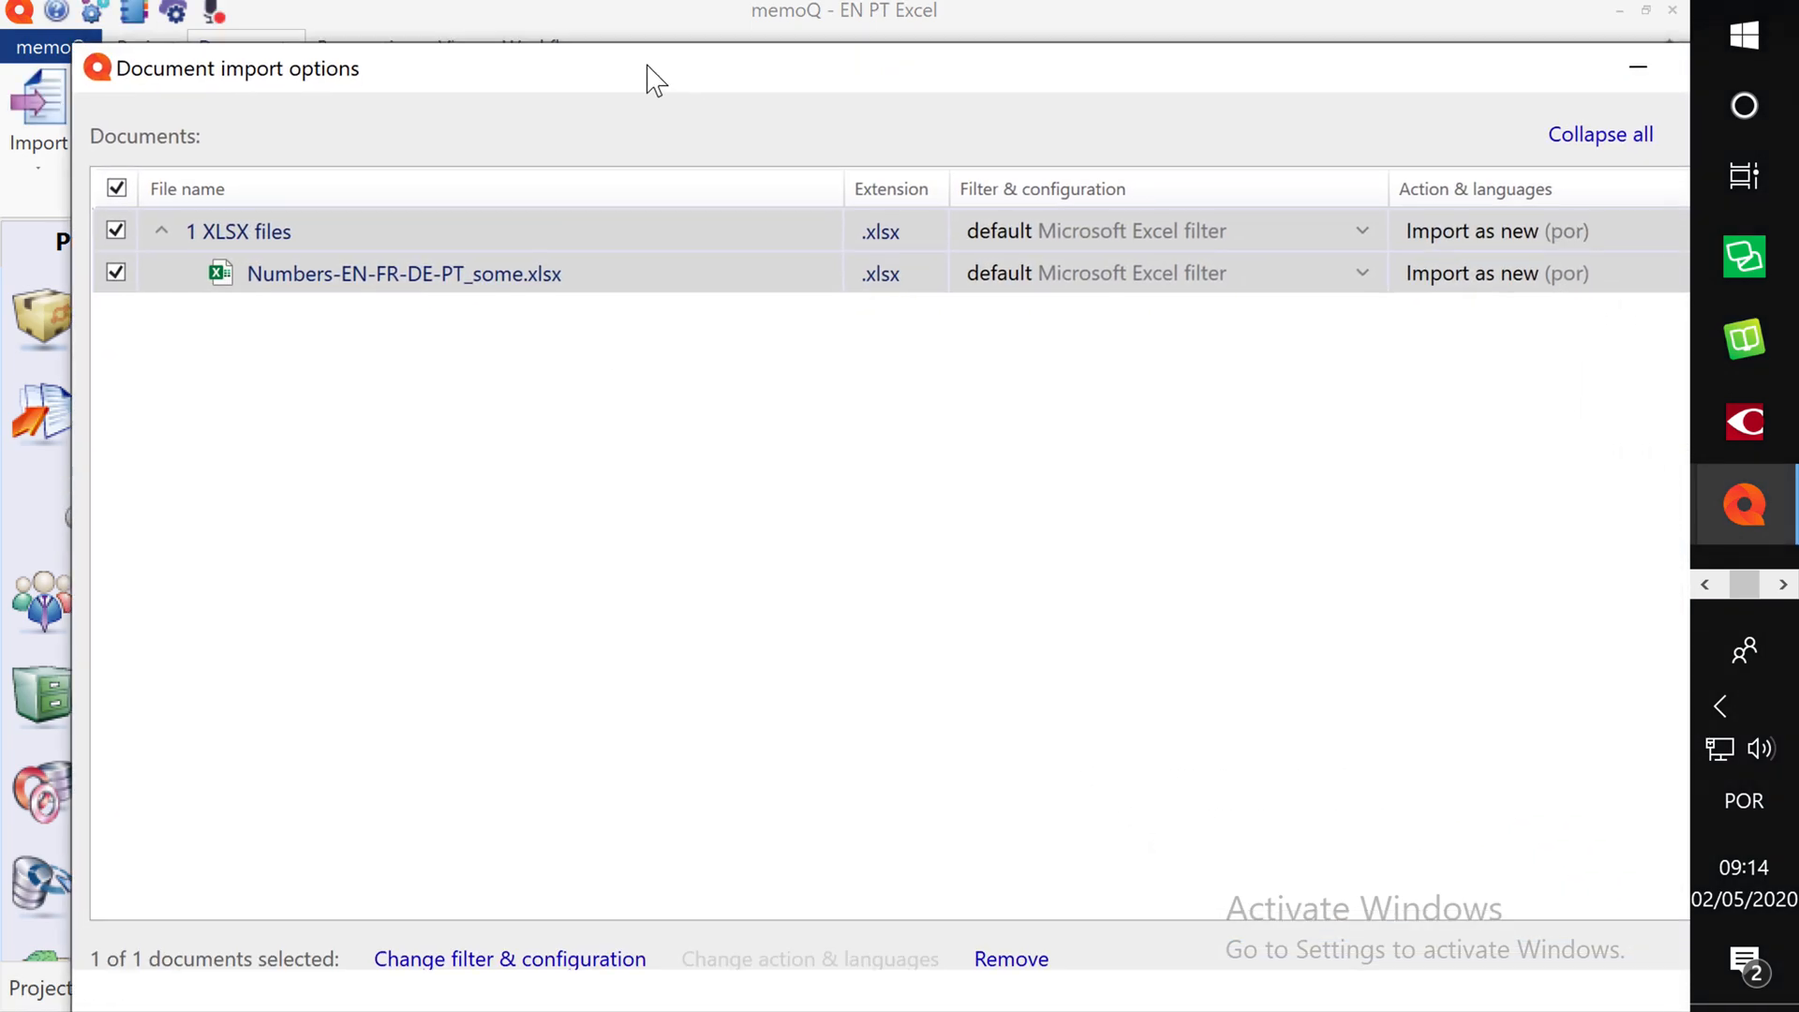
{"action": "left_click_drag", "start_coordinate": [652, 76], "coordinate": [600, 0]}
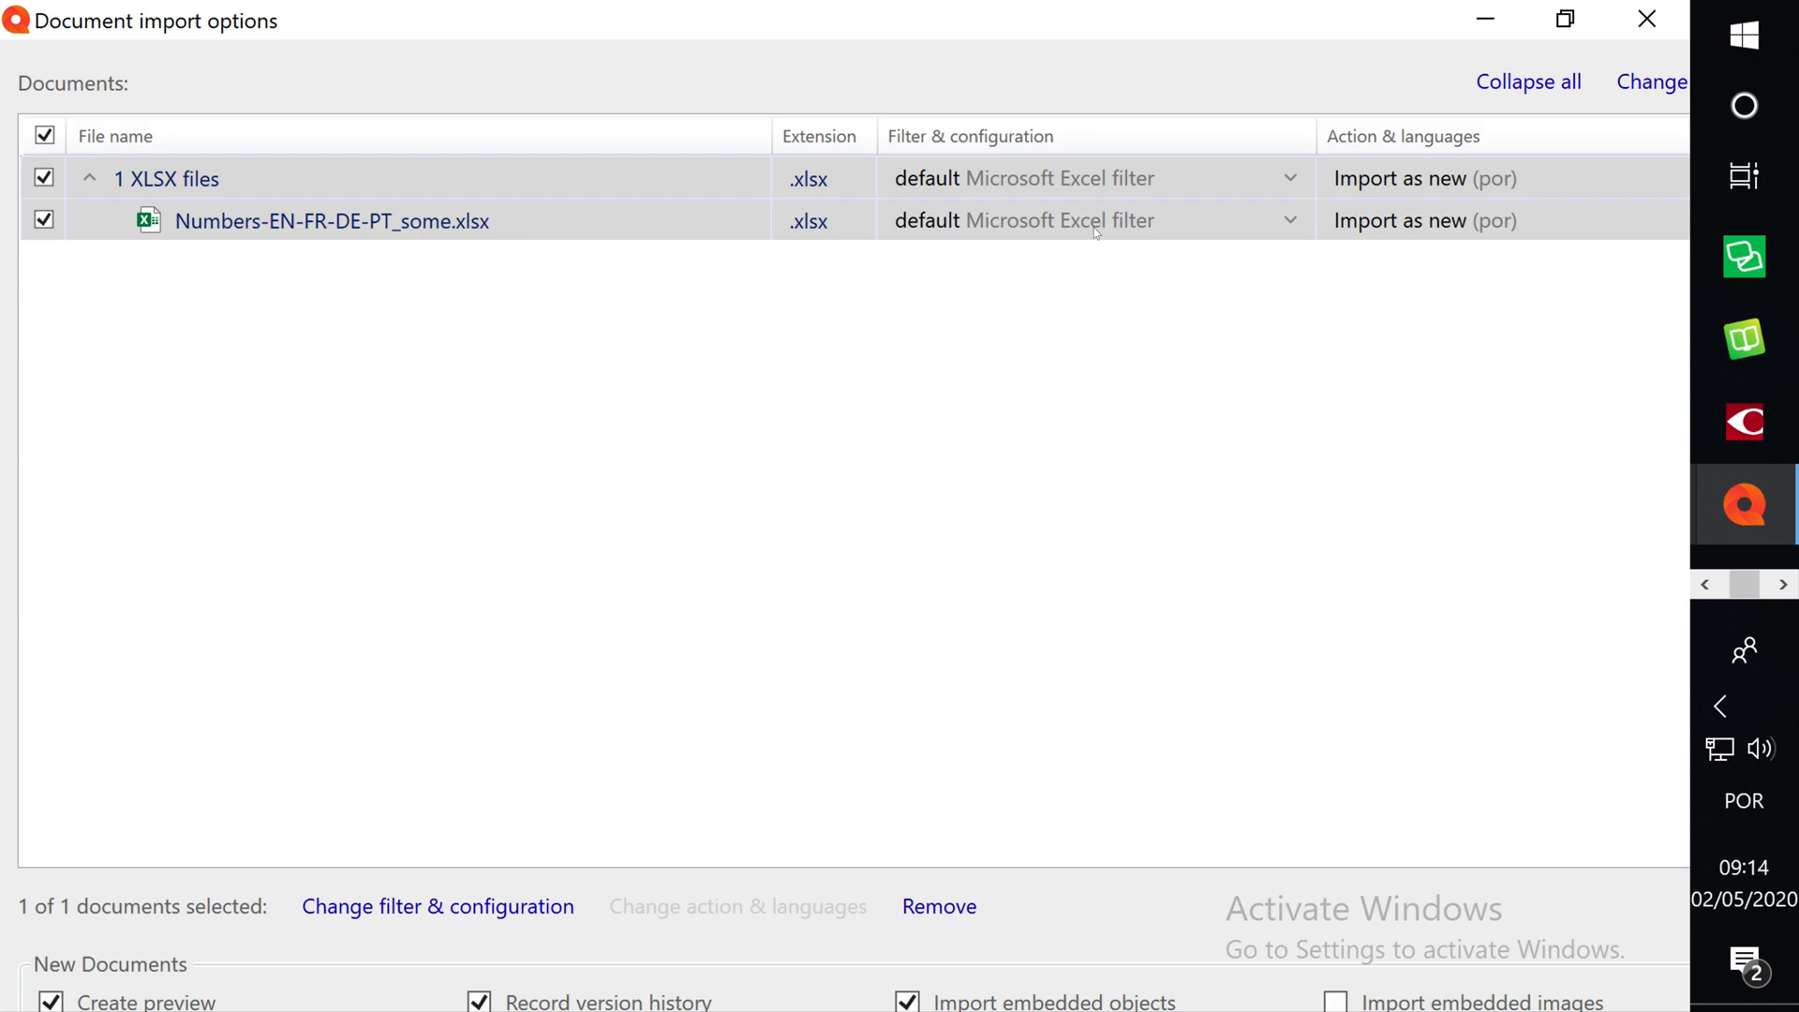
{"action": "left_click", "coordinate": [459, 917]}
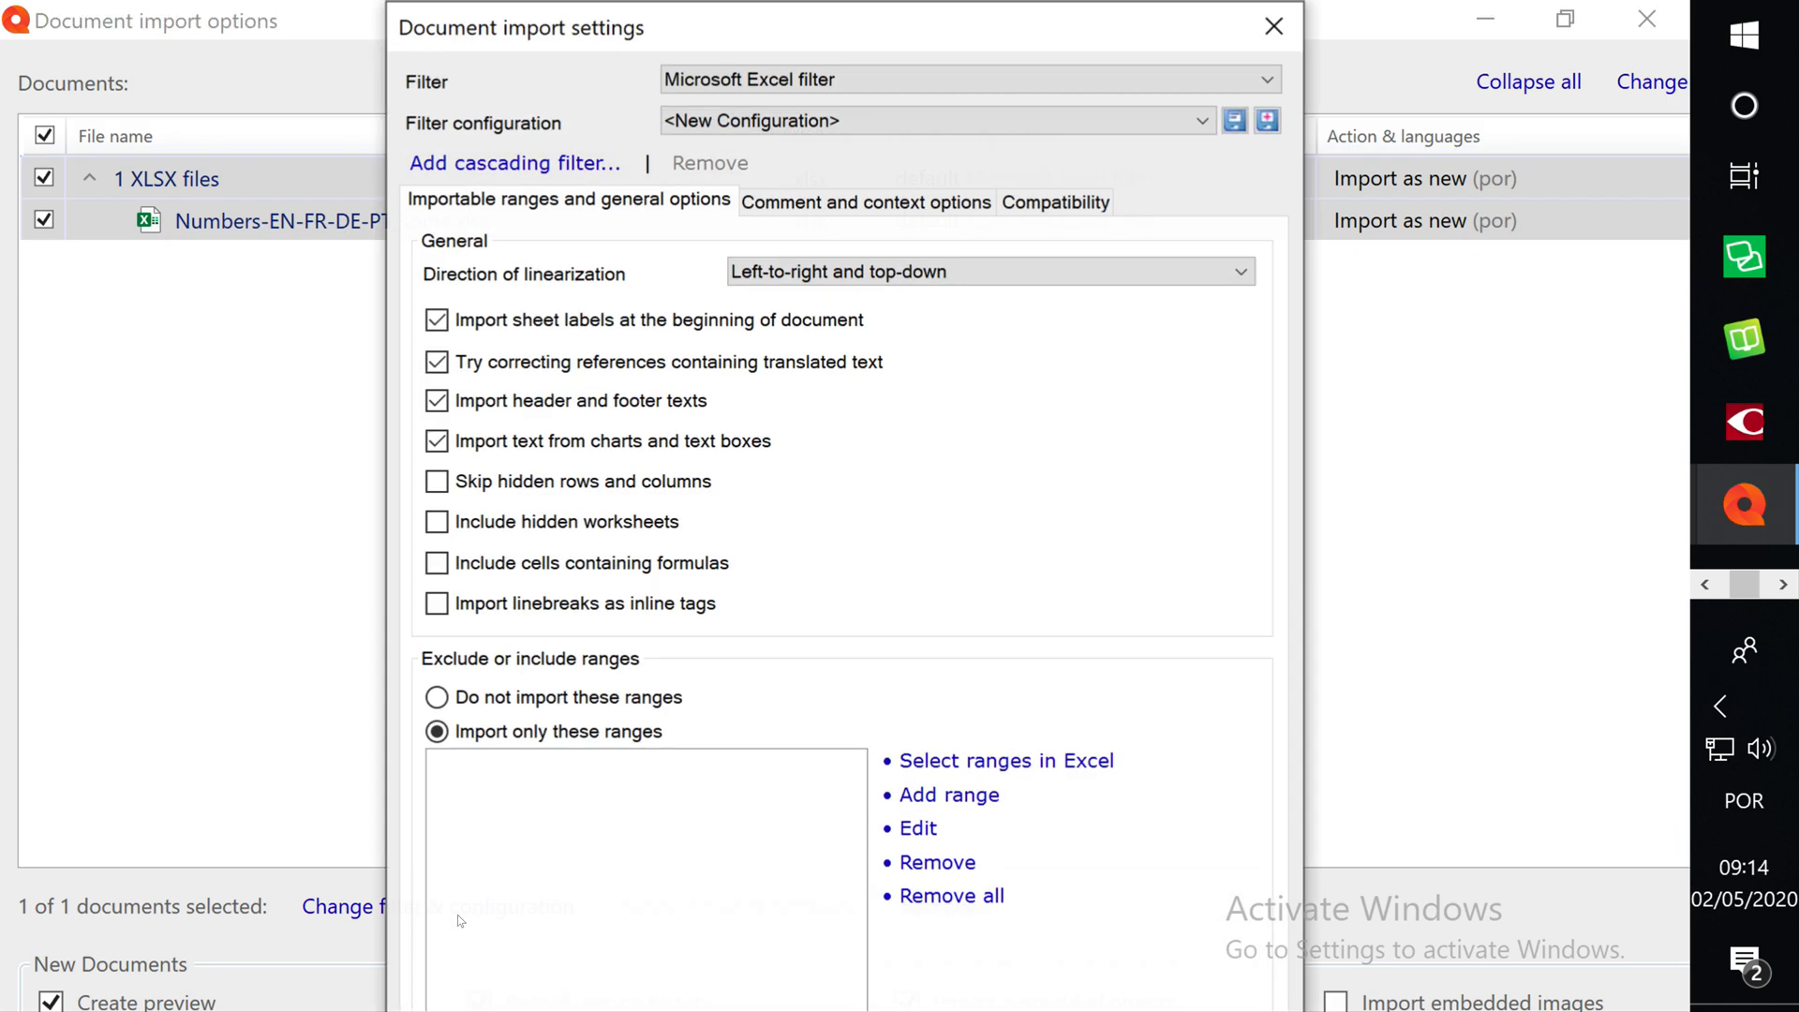
{"action": "left_click", "coordinate": [988, 81]}
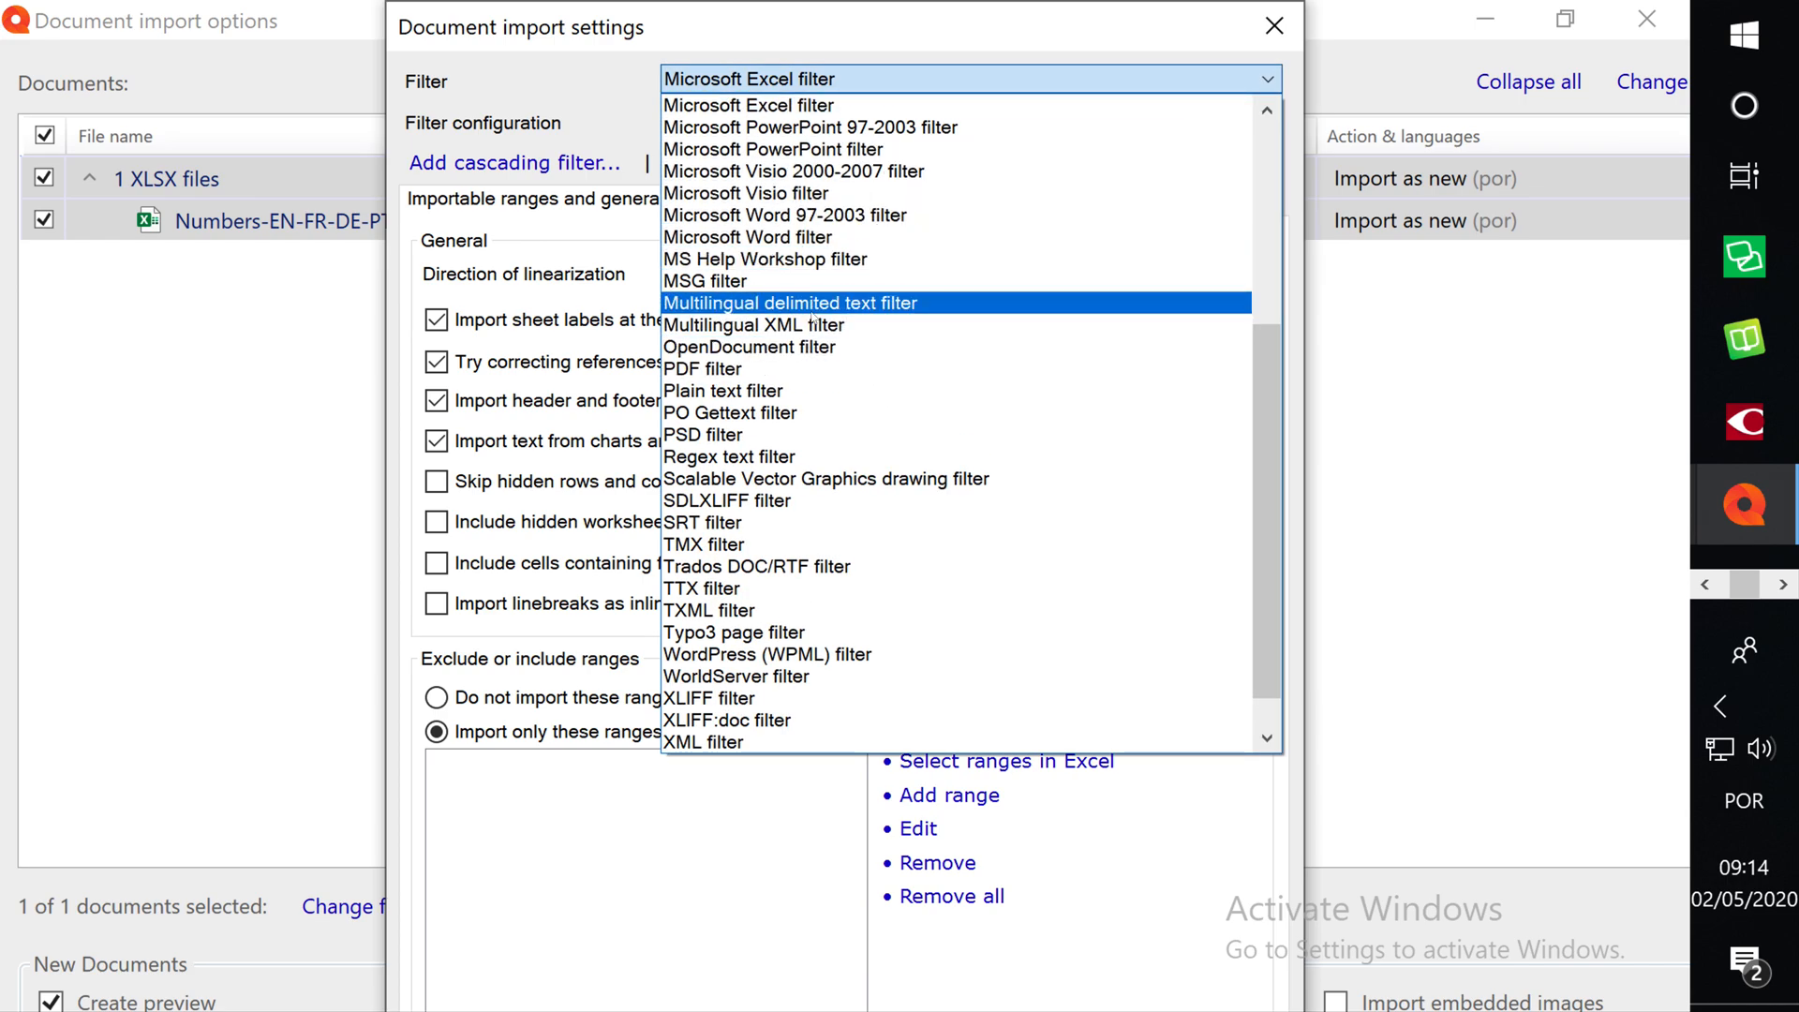
{"action": "left_click", "coordinate": [890, 307]}
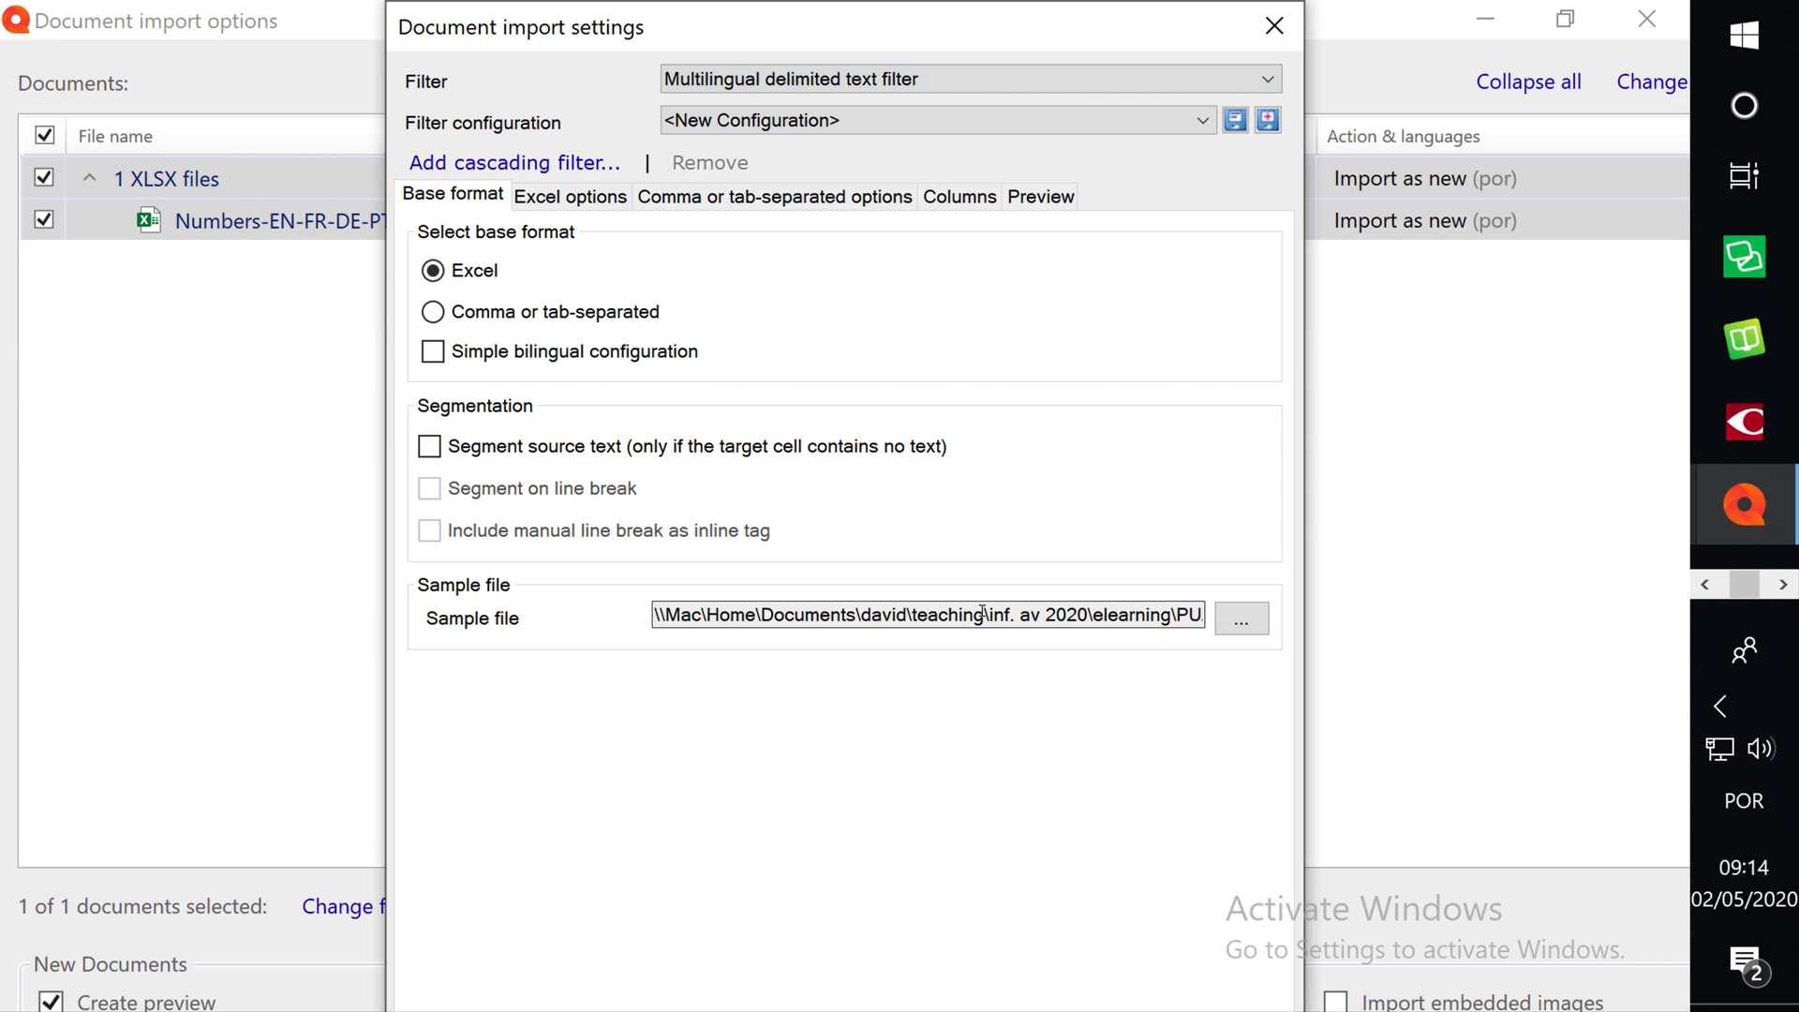
- Set the first row as column names and have existing target language text imported as "confirmed and locked"
{"action": "left_click", "coordinate": [992, 203]}
{"action": "left_click", "coordinate": [539, 270]}
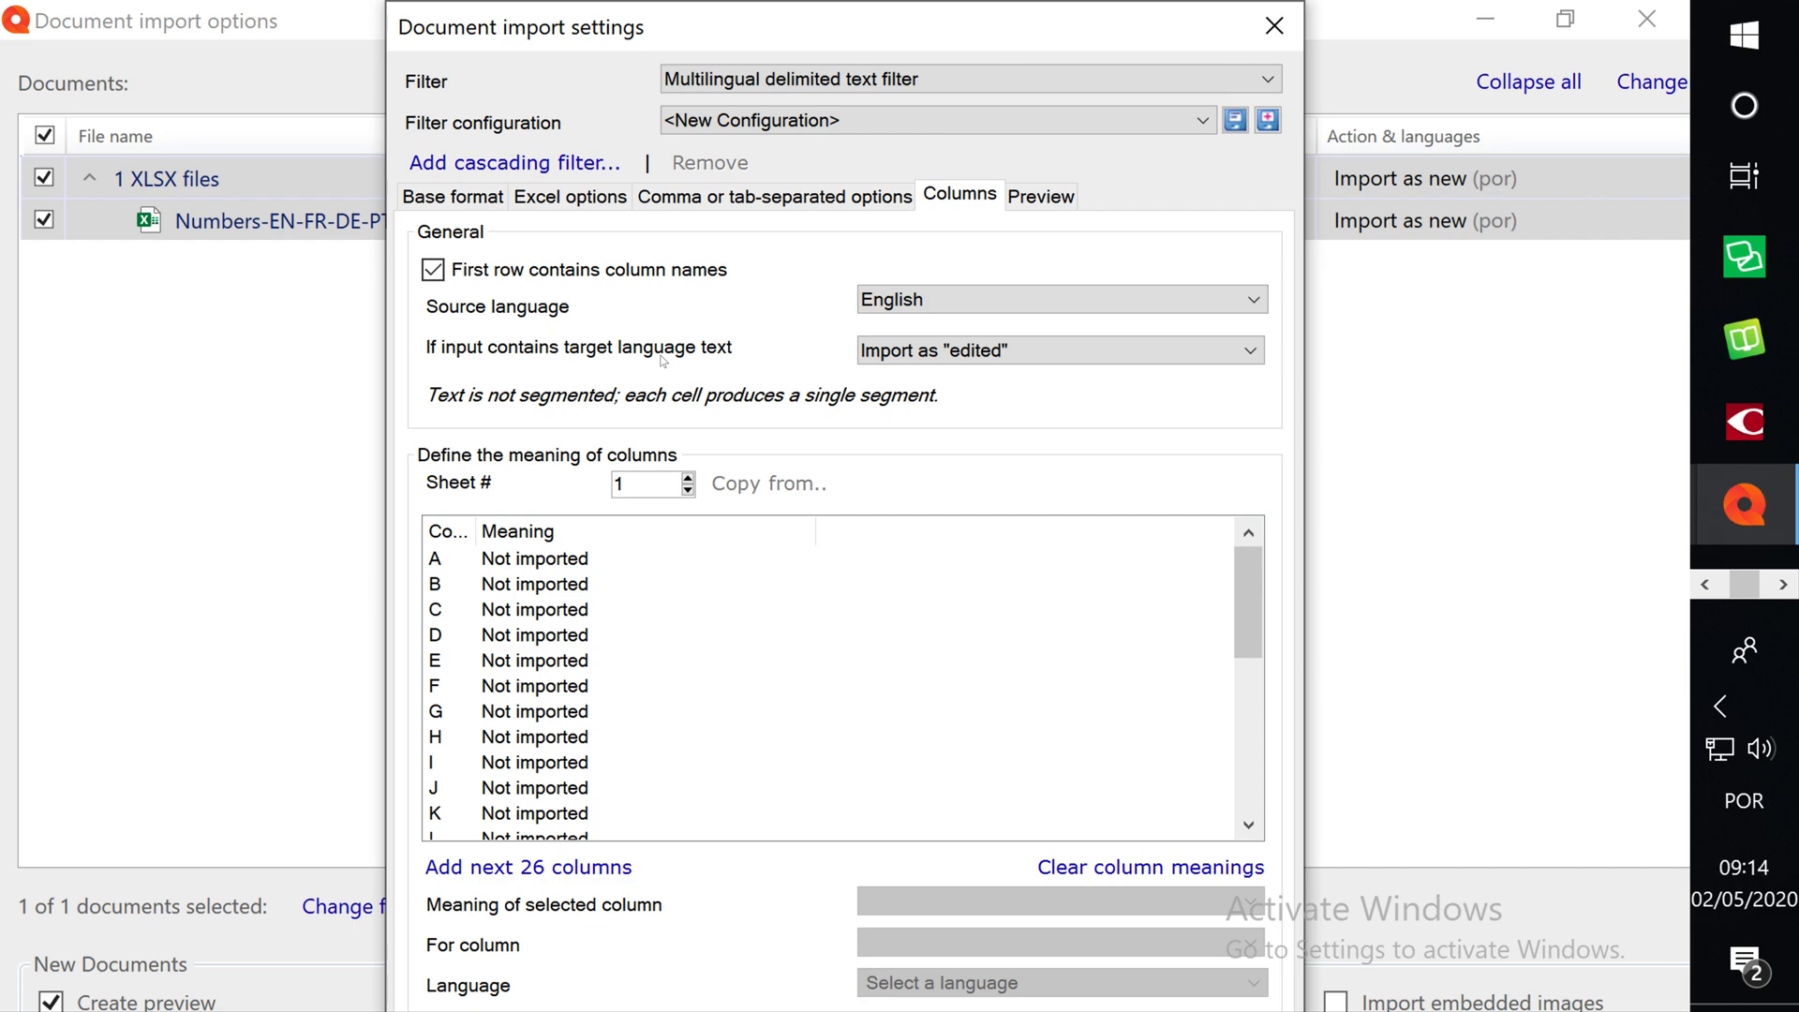
{"action": "left_click", "coordinate": [936, 354]}
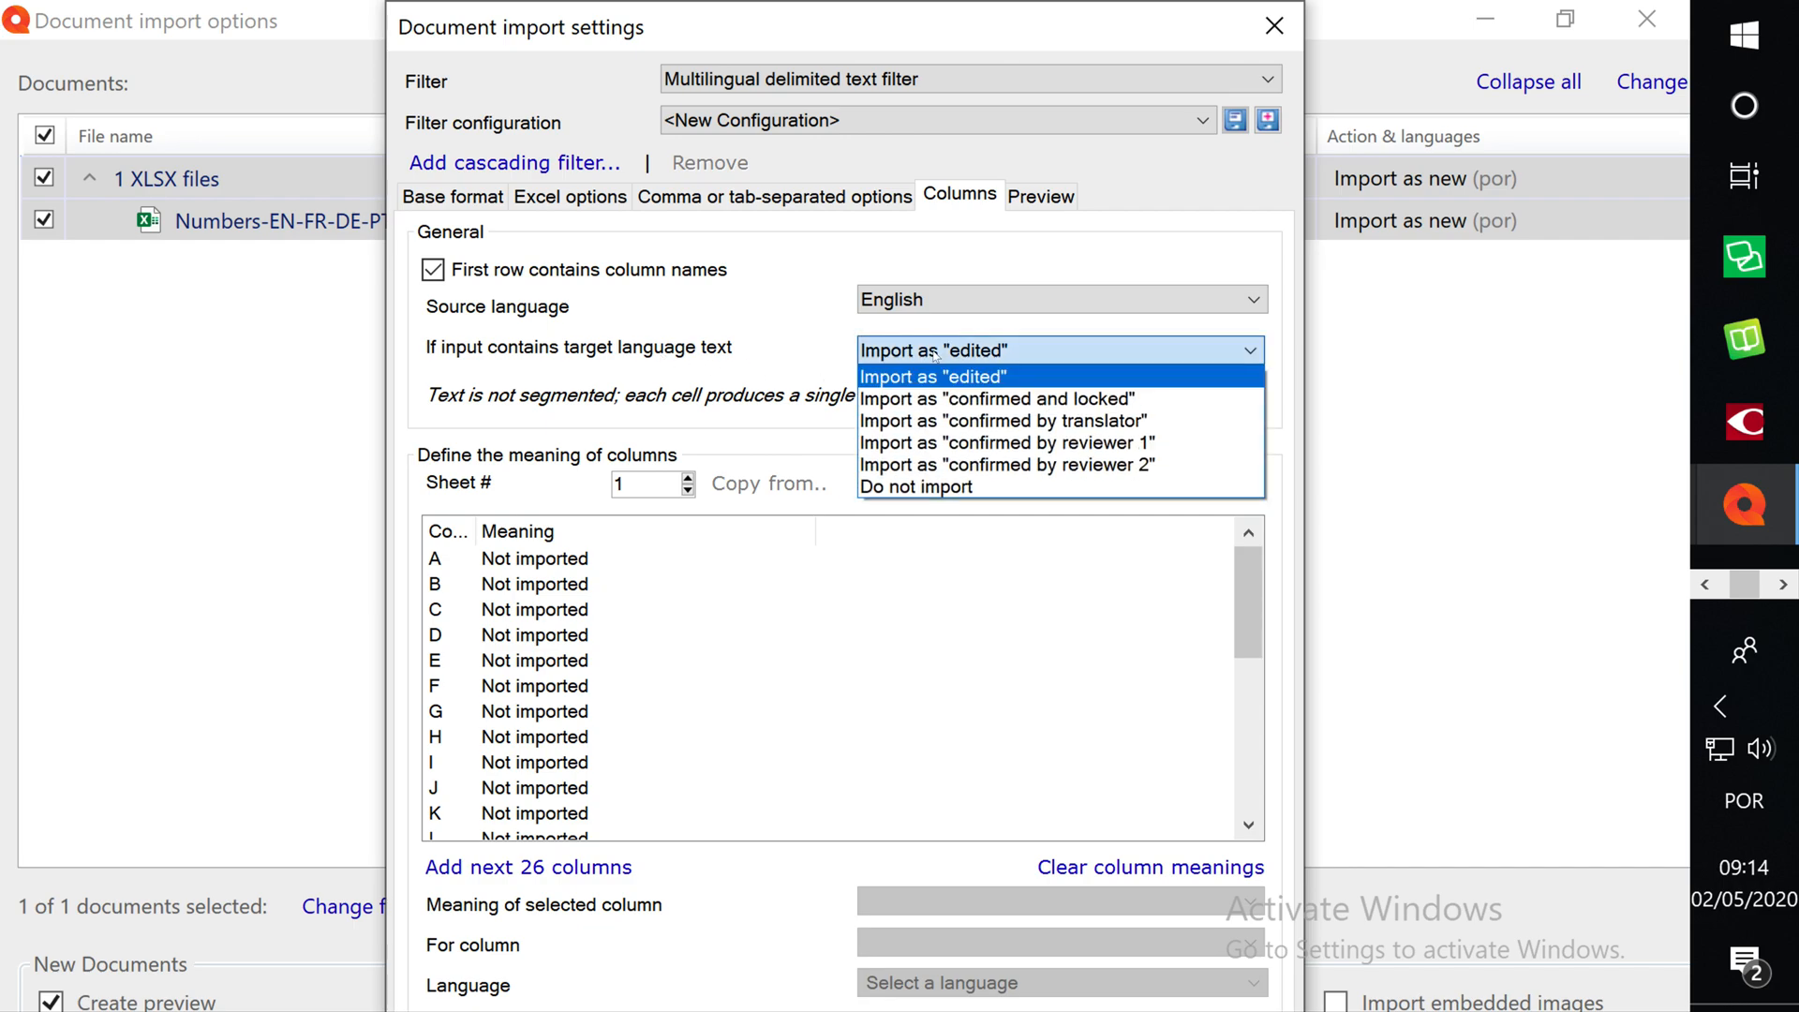
{"action": "left_click", "coordinate": [930, 405]}
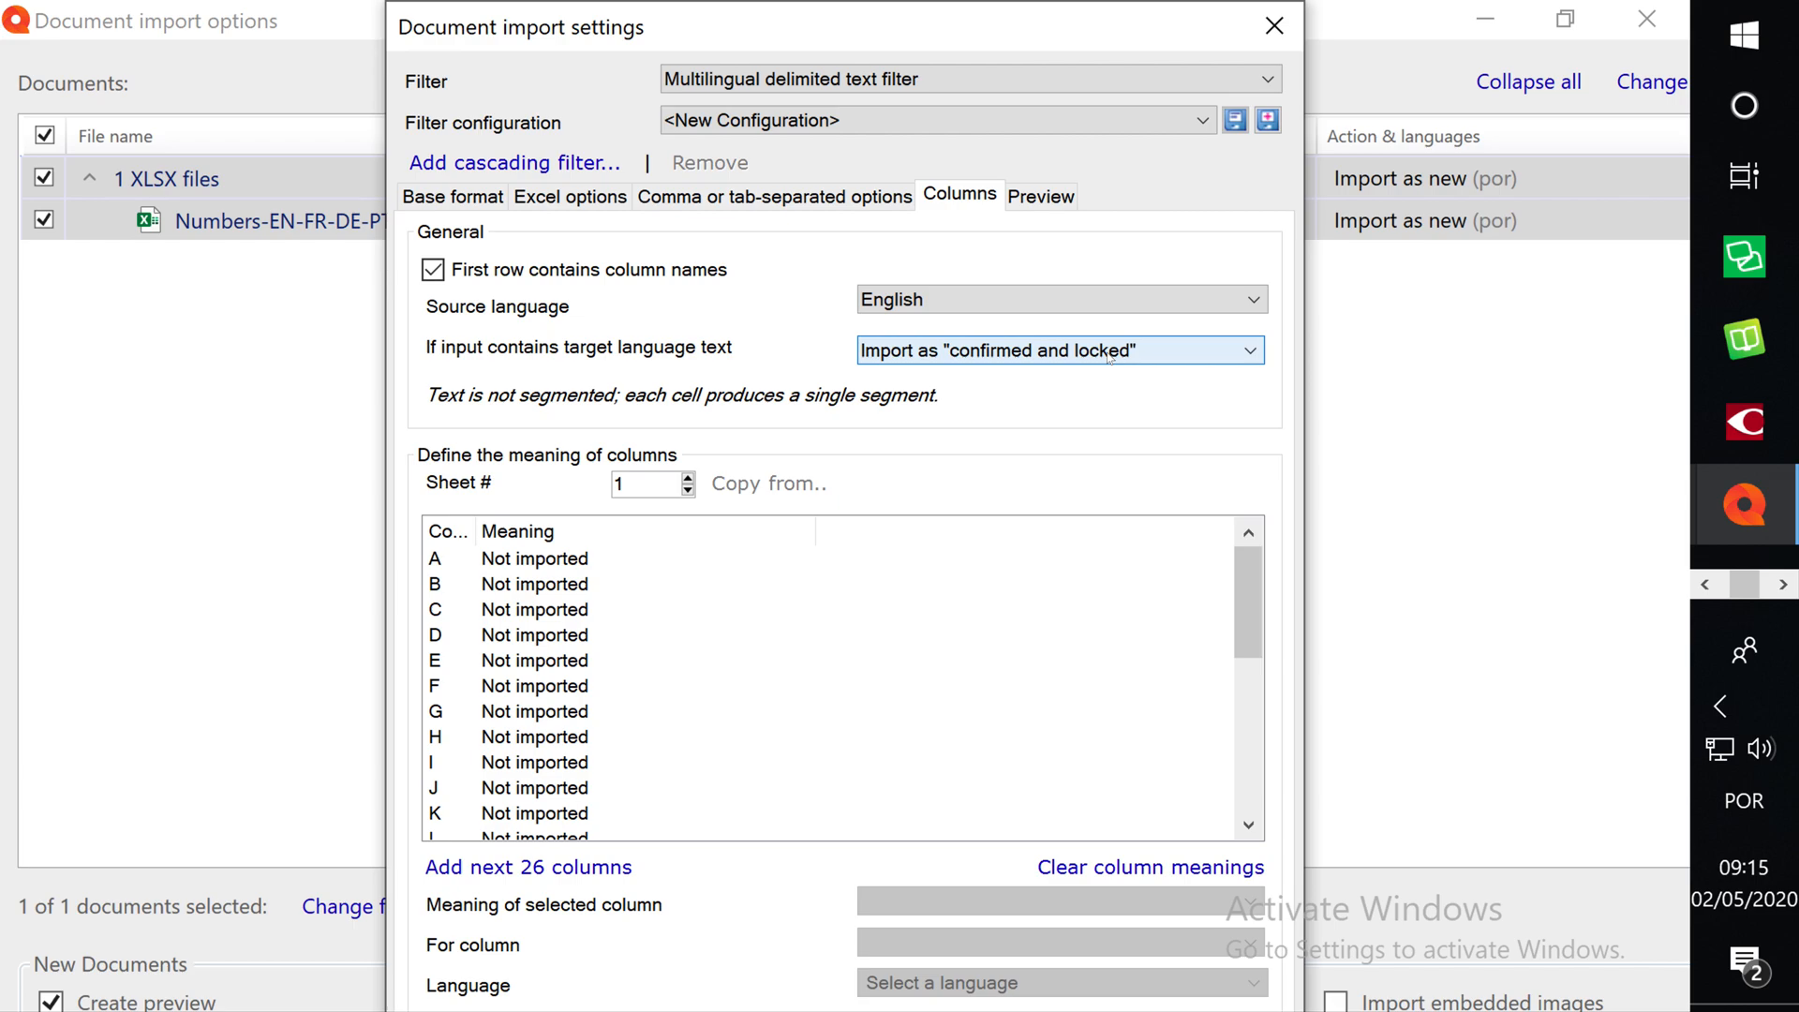
- Assign the source text meaning to column A of Numbers-EN-FR-DE-PT_some.xlsx
{"action": "left_click", "coordinate": [535, 561]}
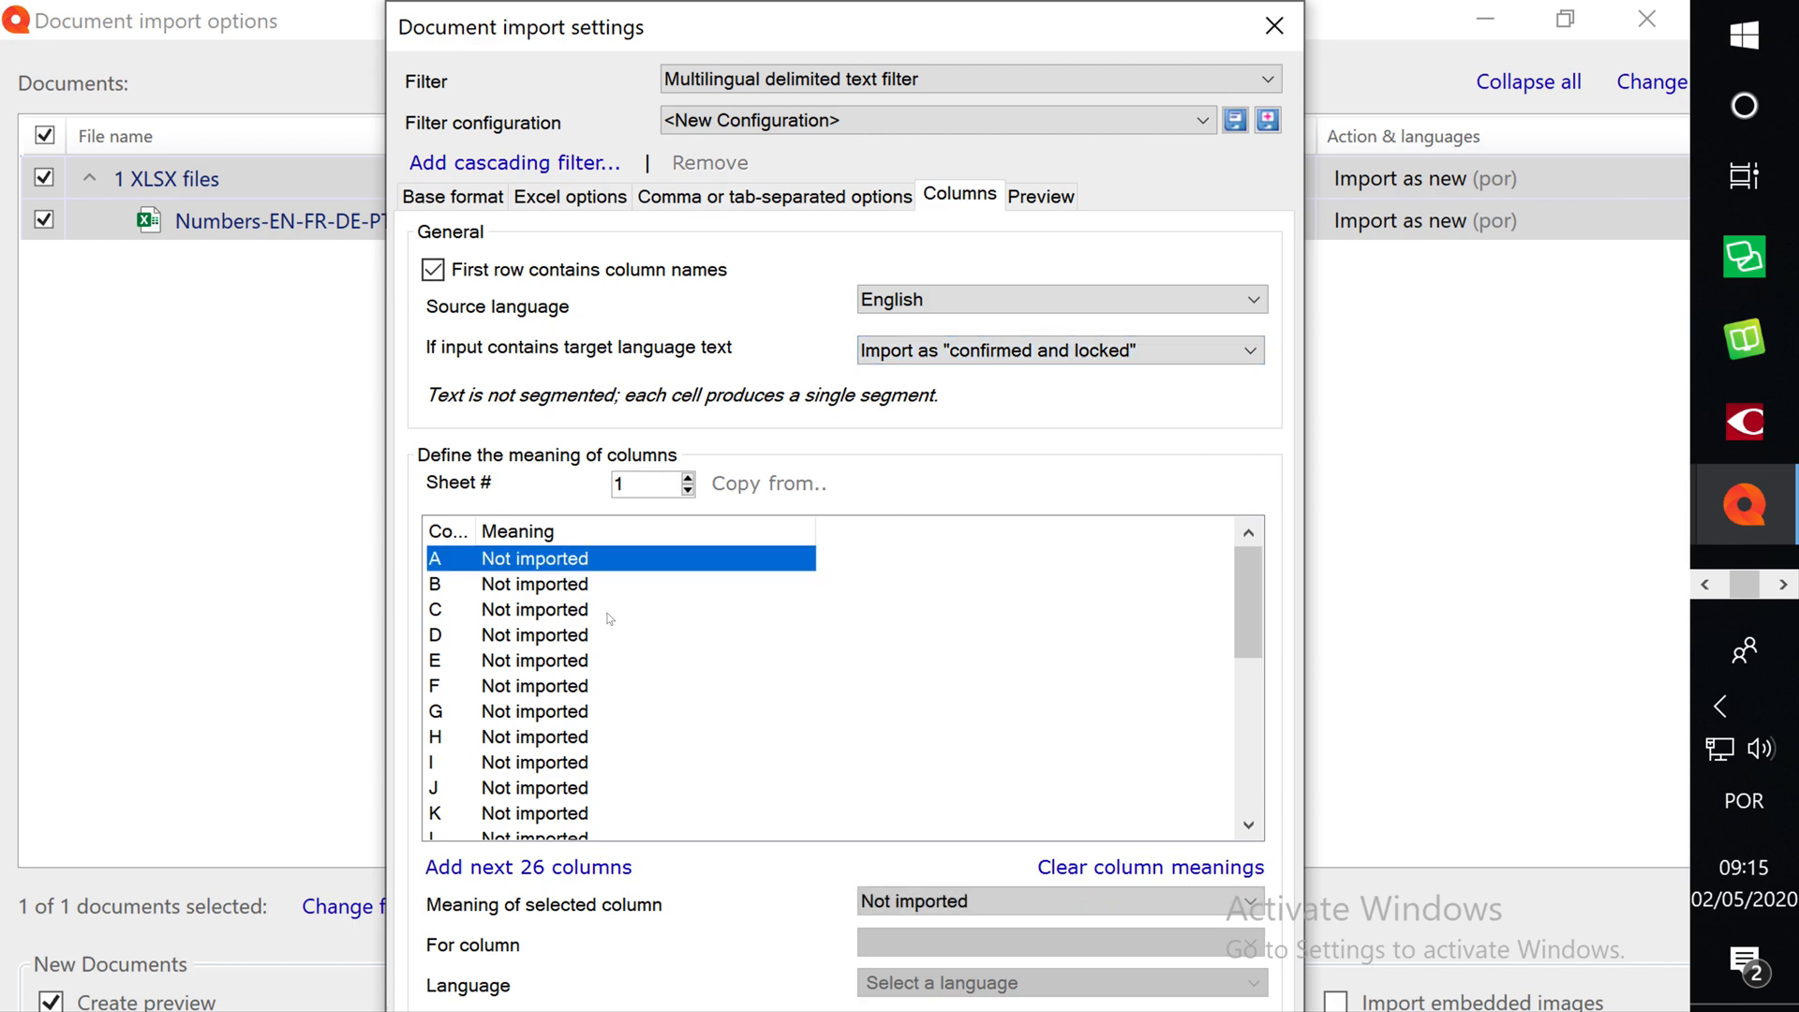
{"action": "left_click", "coordinate": [897, 902]}
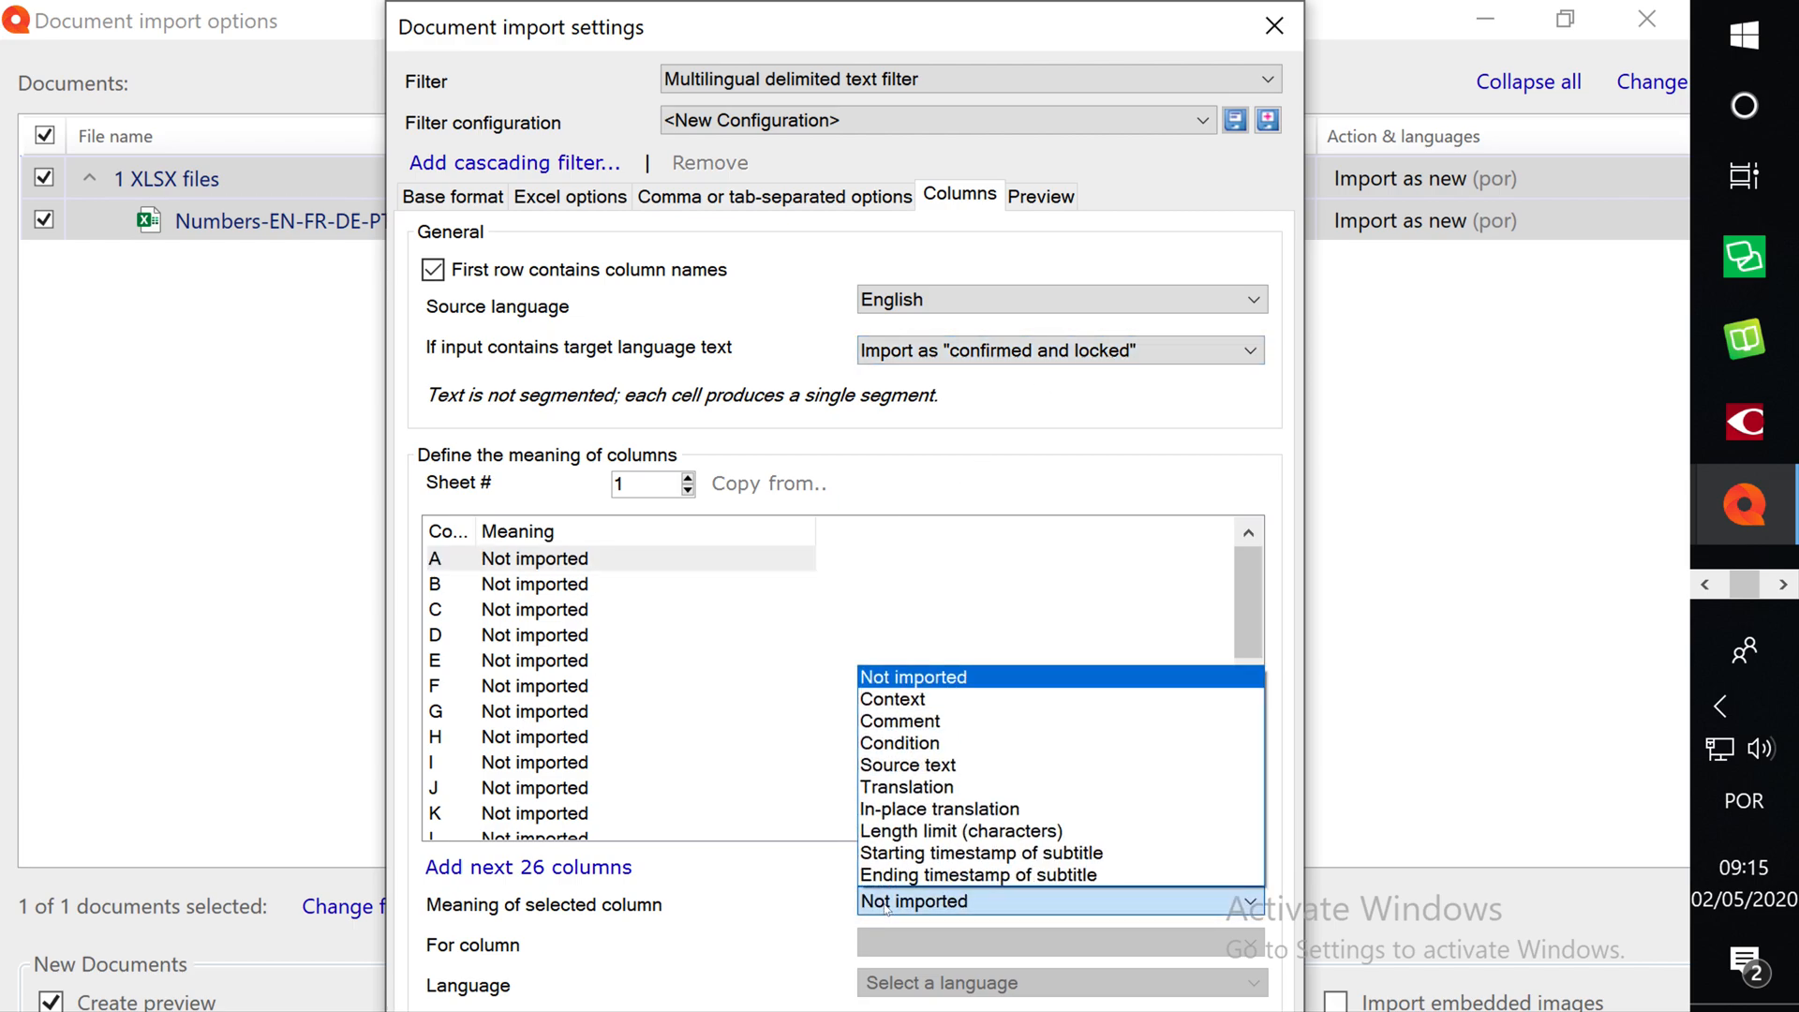
{"action": "left_click", "coordinate": [902, 766]}
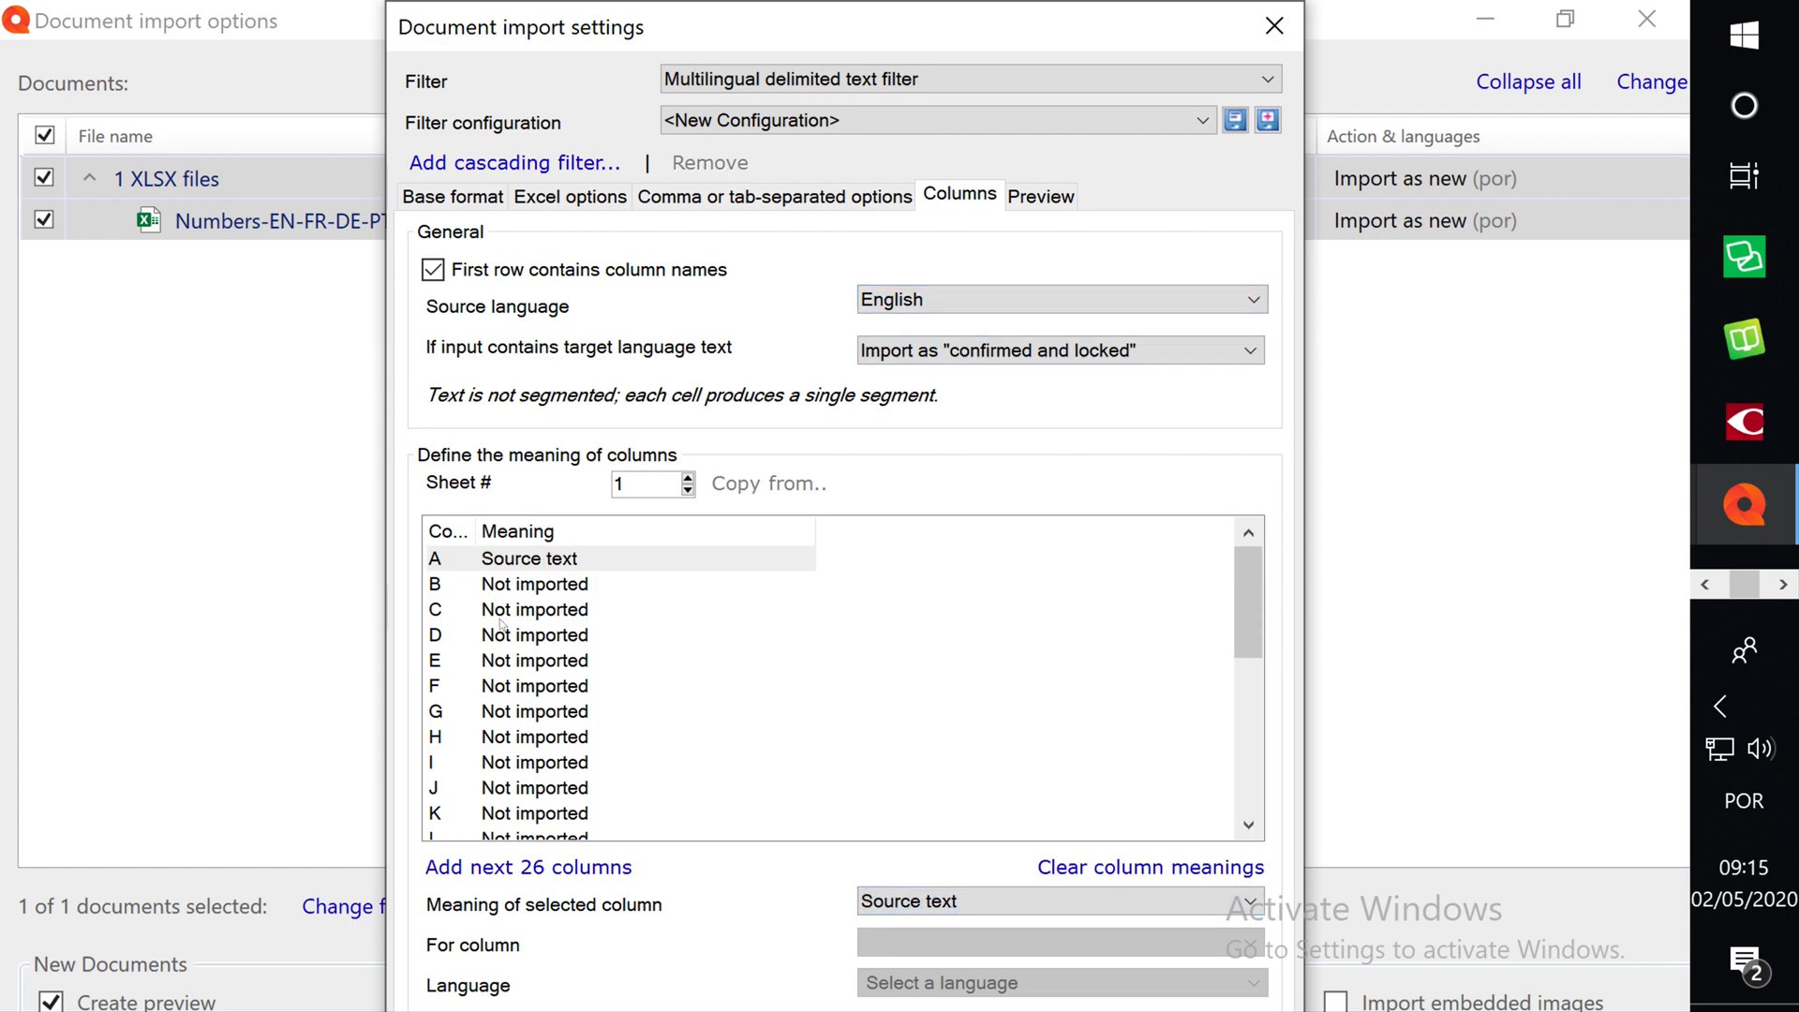
- Define column D as the Portuguese translation for column A and accept the document import settings
{"action": "left_click", "coordinate": [514, 643]}
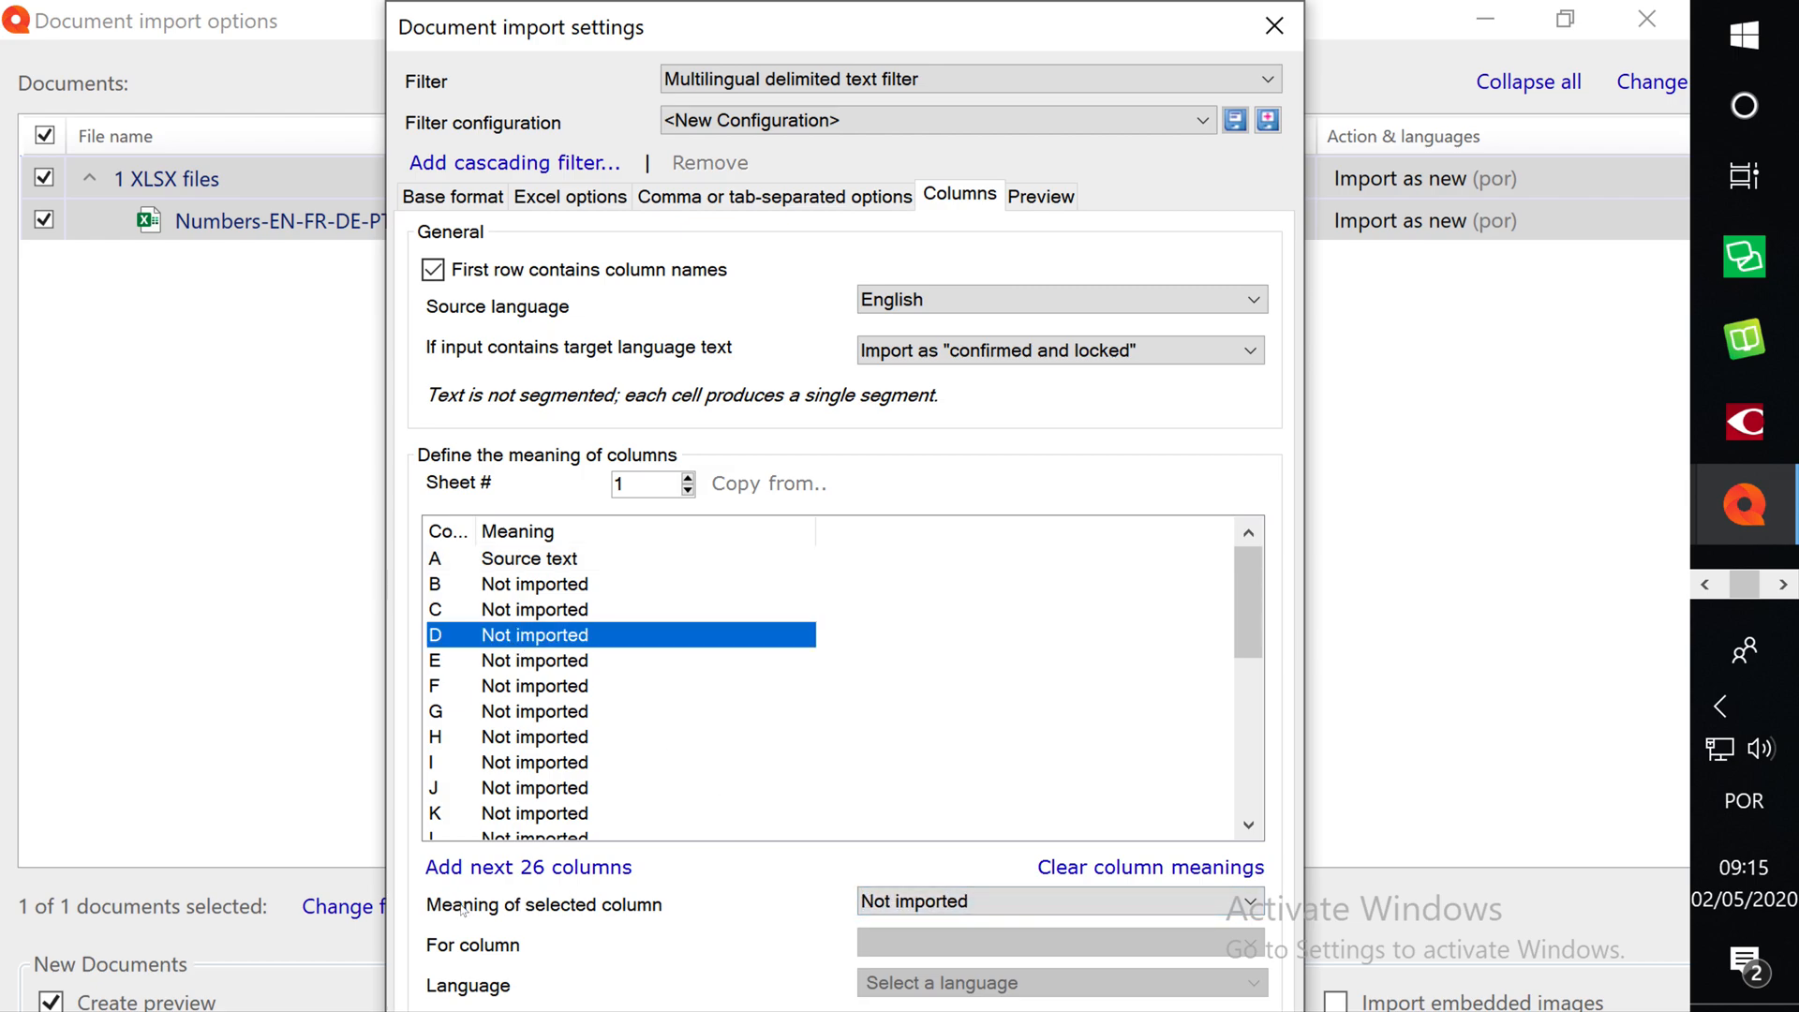
{"action": "left_click", "coordinate": [880, 903]}
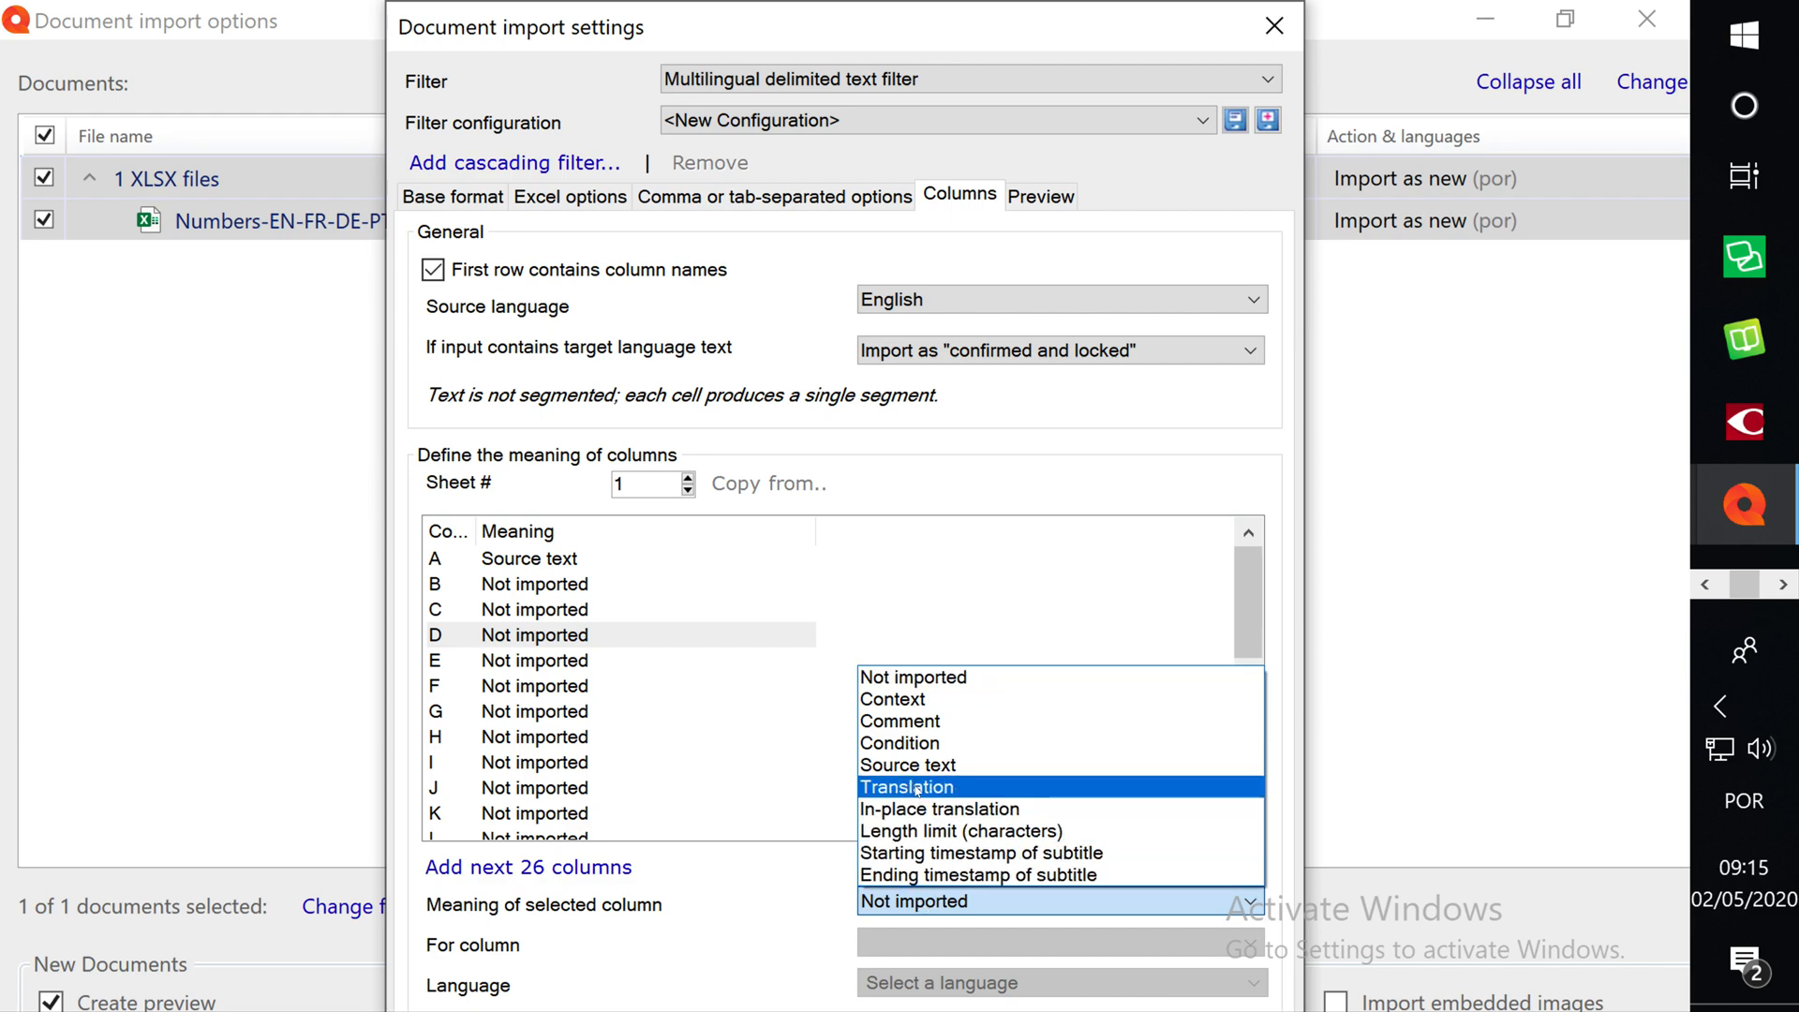
{"action": "left_click", "coordinate": [917, 789]}
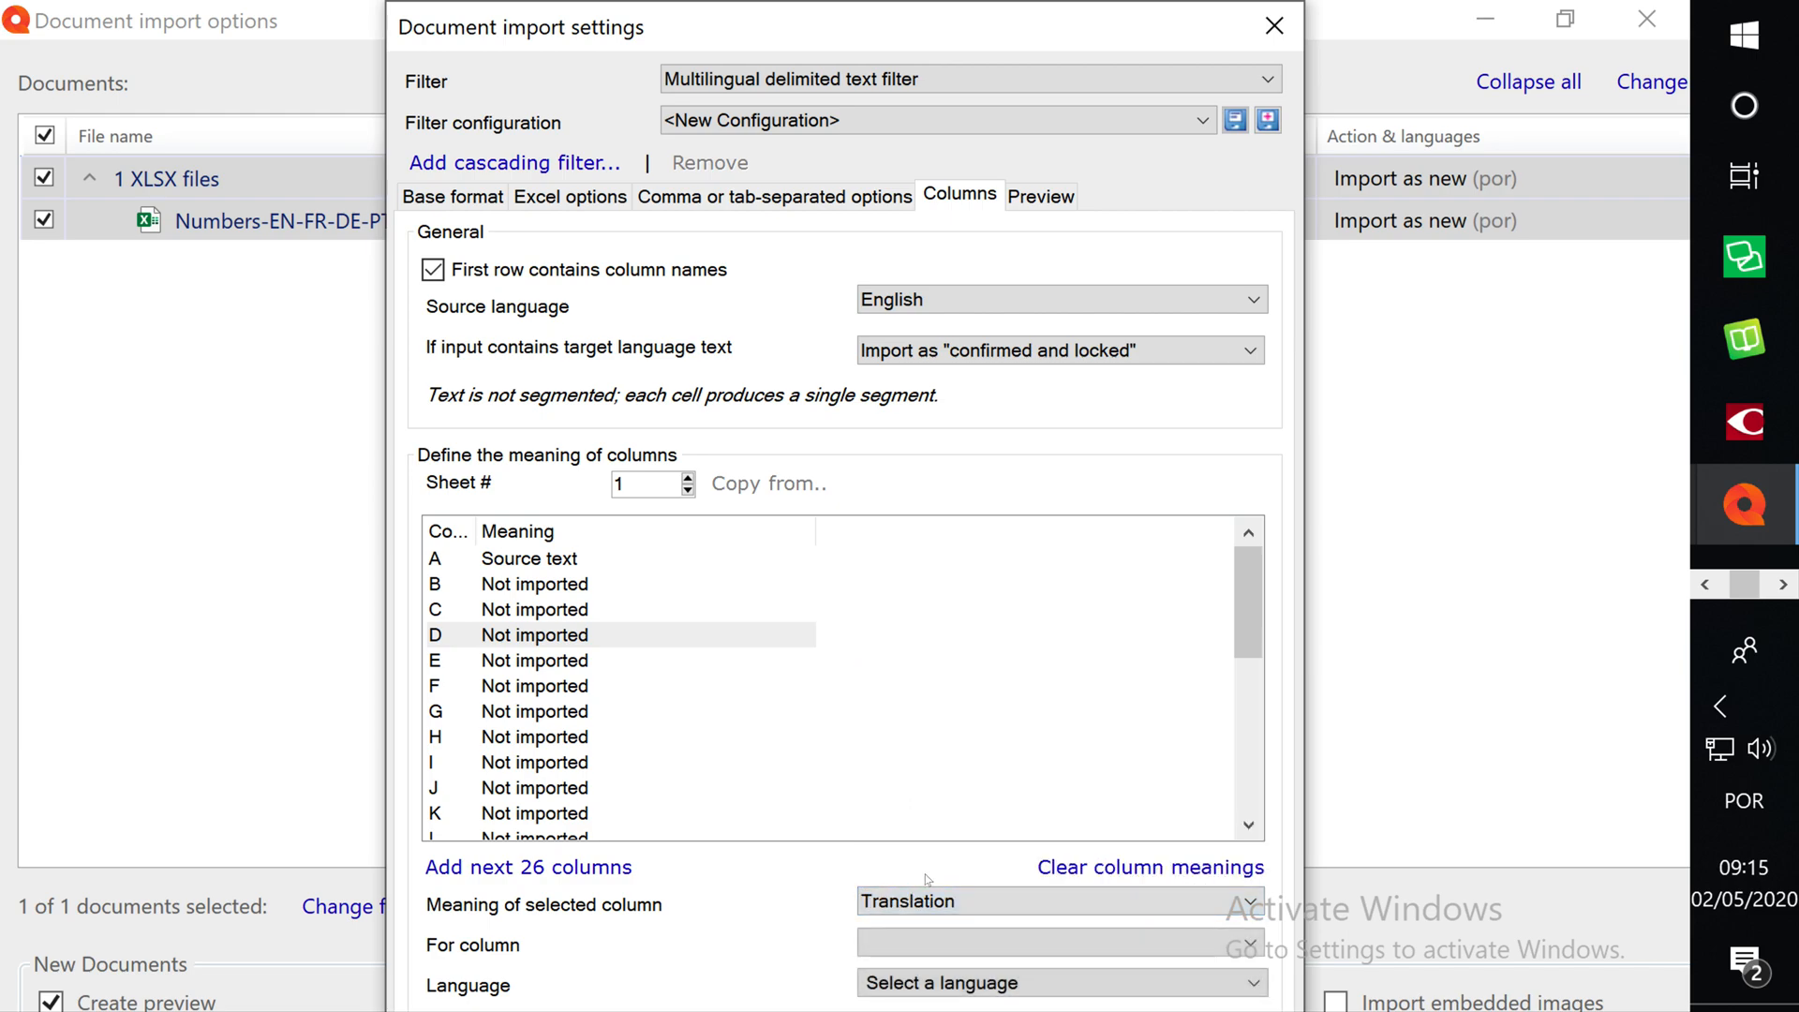
{"action": "left_click", "coordinate": [896, 949]}
{"action": "left_click", "coordinate": [879, 970]}
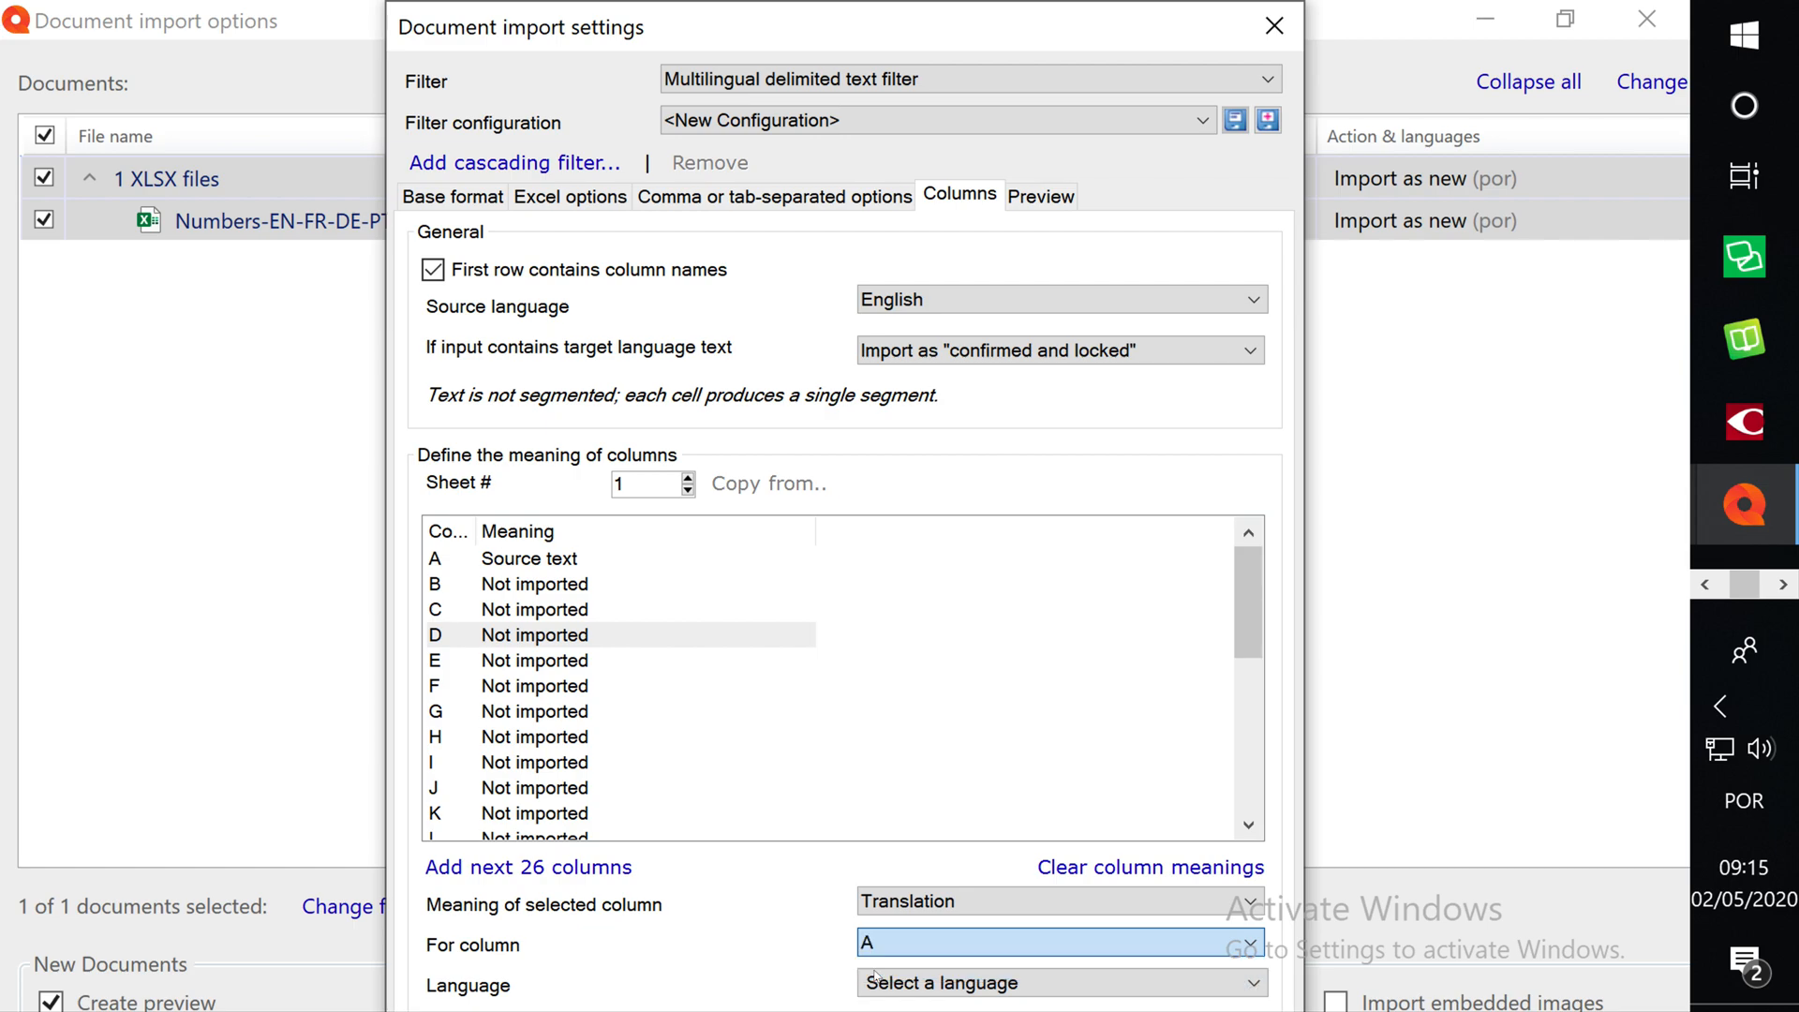
{"action": "left_click", "coordinate": [937, 984]}
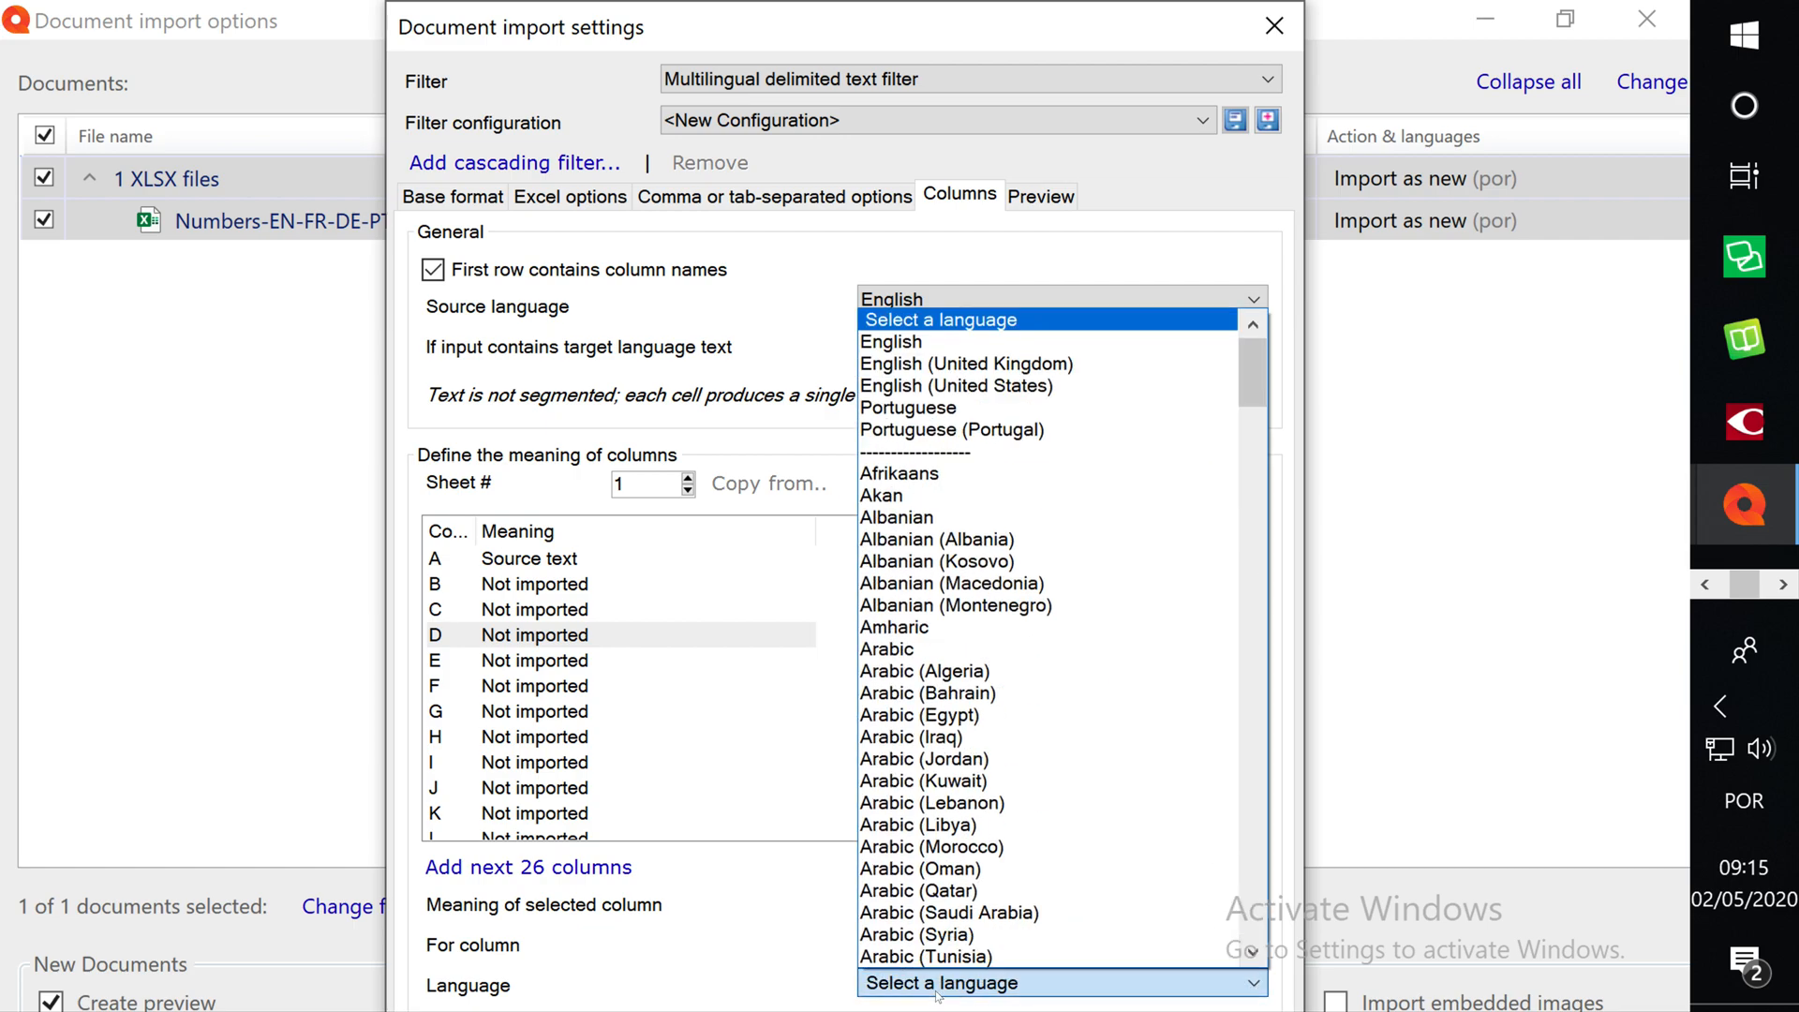
{"action": "left_click", "coordinate": [882, 410]}
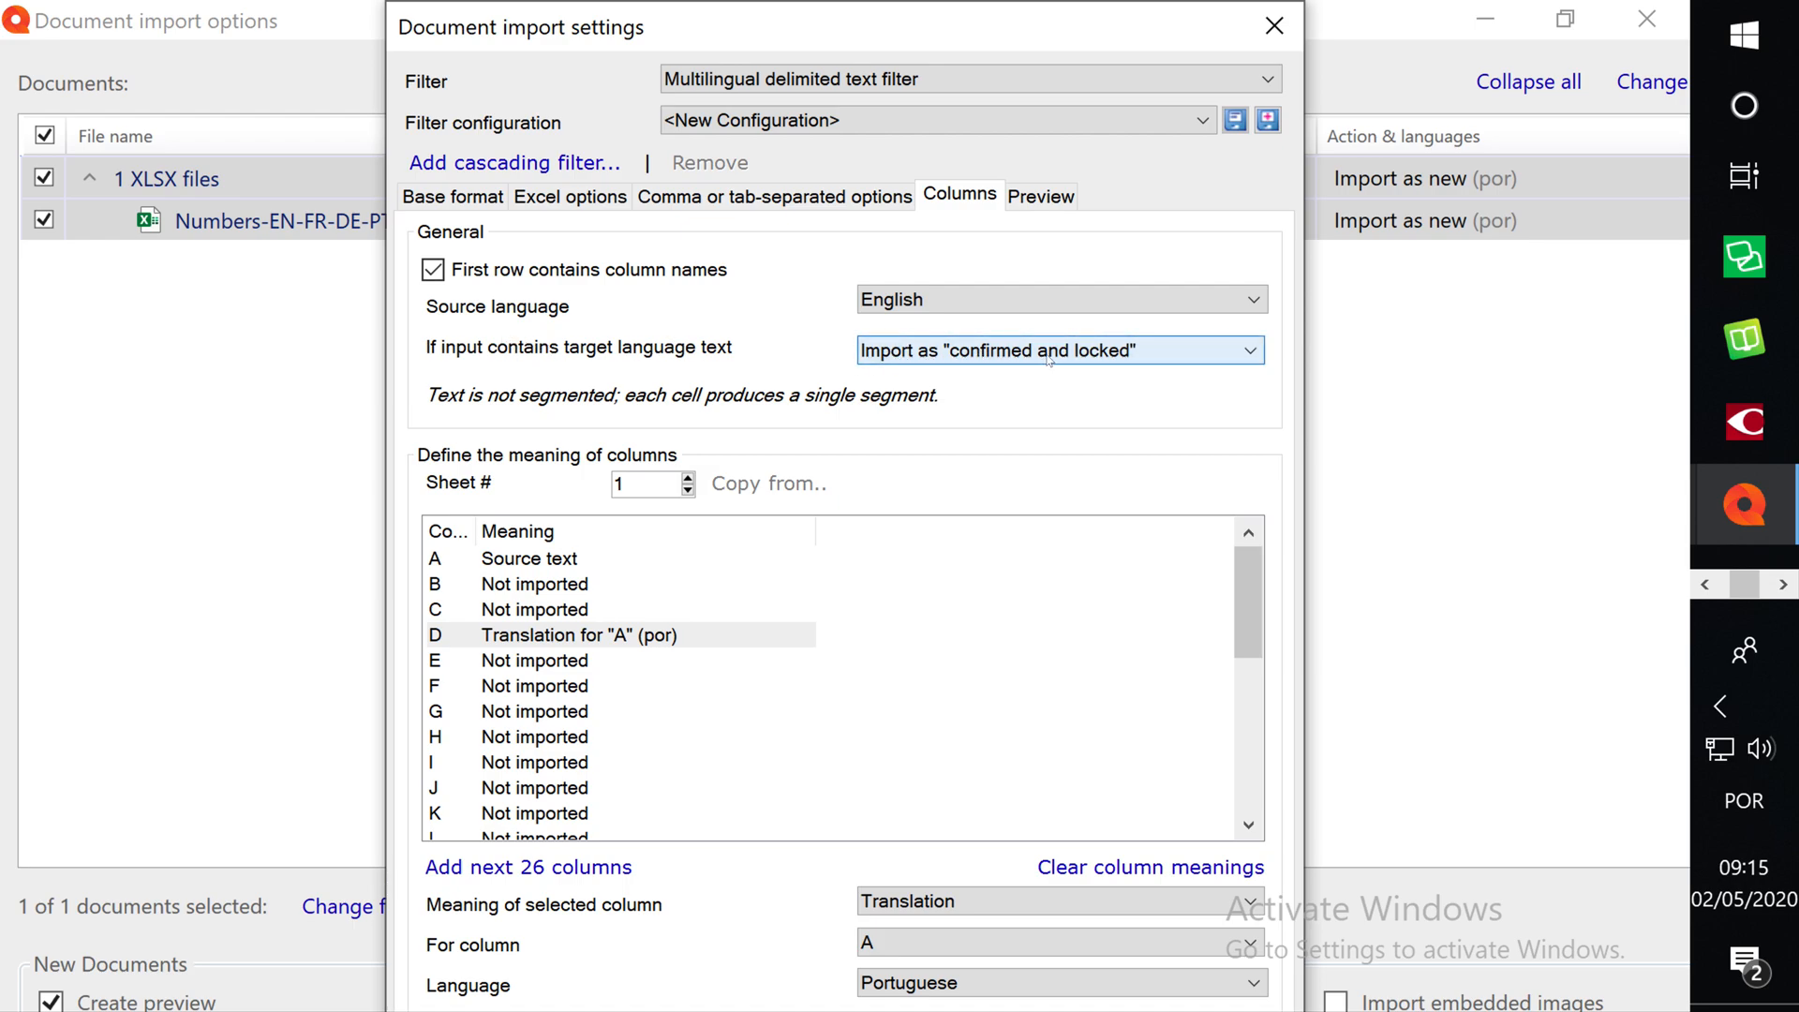
{"action": "key", "text": "Return"}
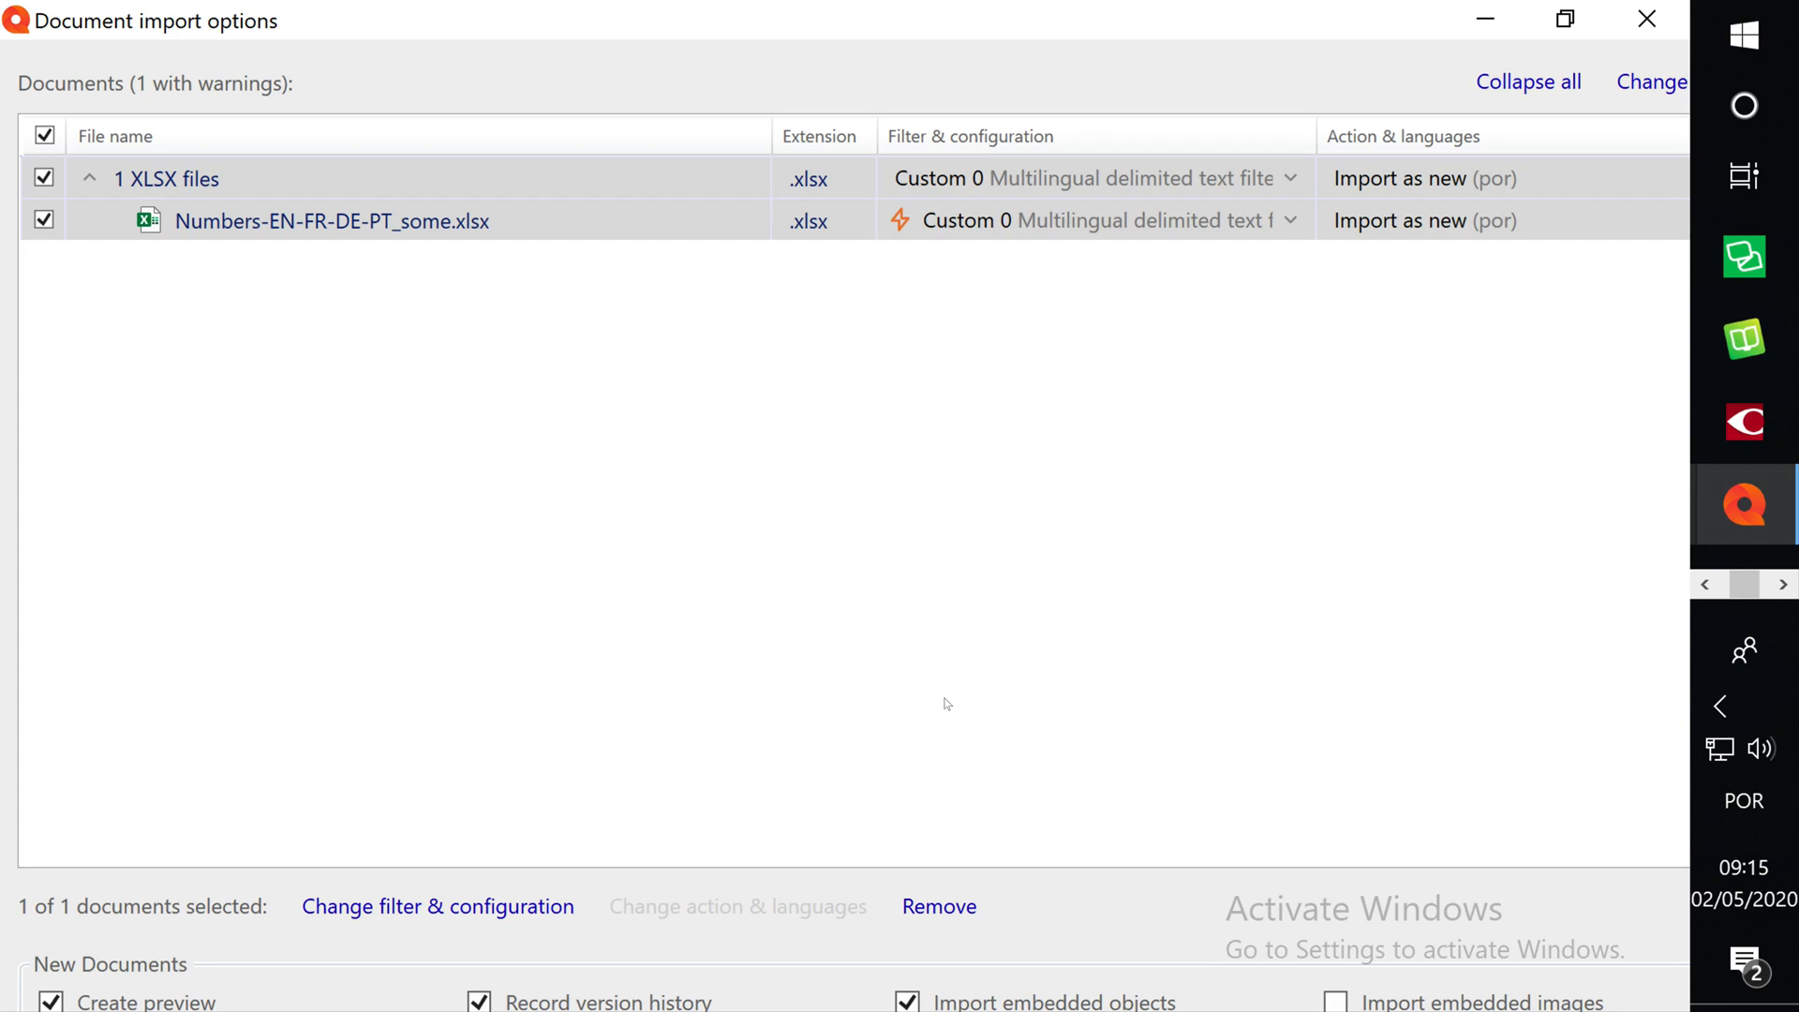
- Complete the import of Numbers-EN-FR-DE-PT_some.xlsx and select the imported document in the project
{"action": "key", "text": "Tab"}
{"action": "key", "text": "Tab"}
{"action": "key", "text": "Tab"}
{"action": "key", "text": "Tab"}
{"action": "key", "text": "Tab"}
{"action": "key", "text": "Tab"}
{"action": "key", "text": "Return"}
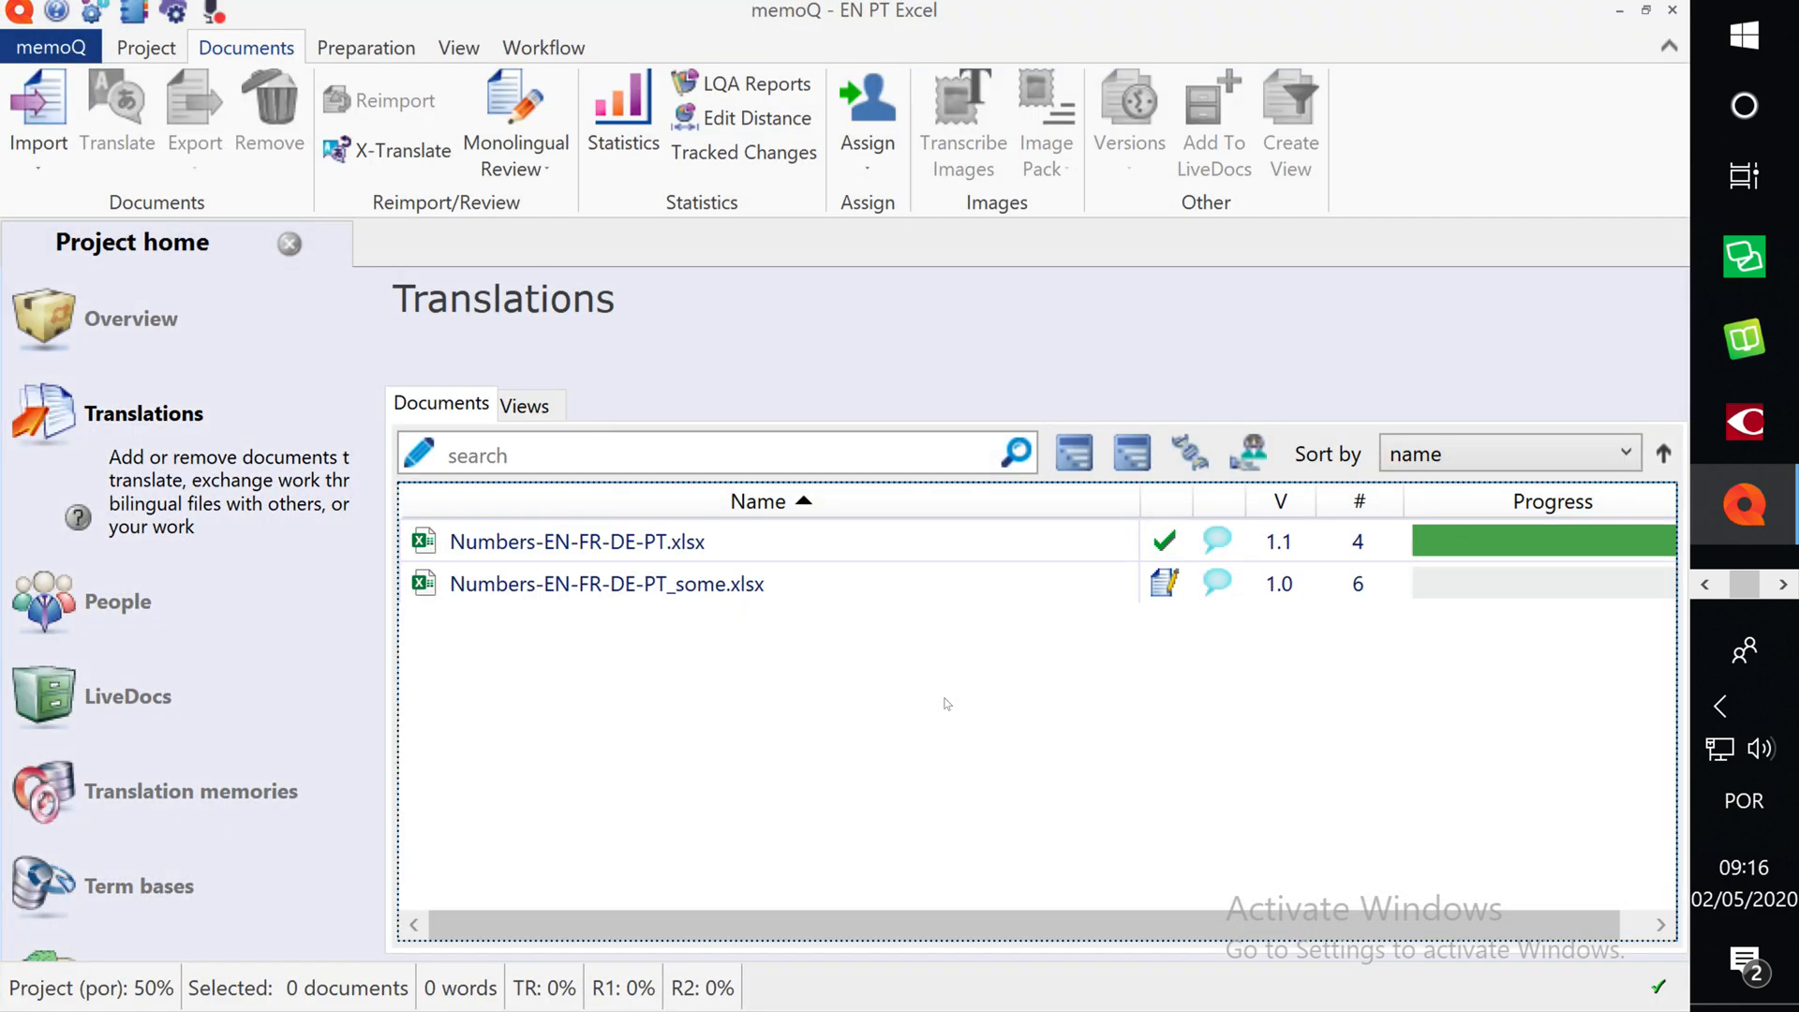
{"action": "left_click", "coordinate": [712, 598]}
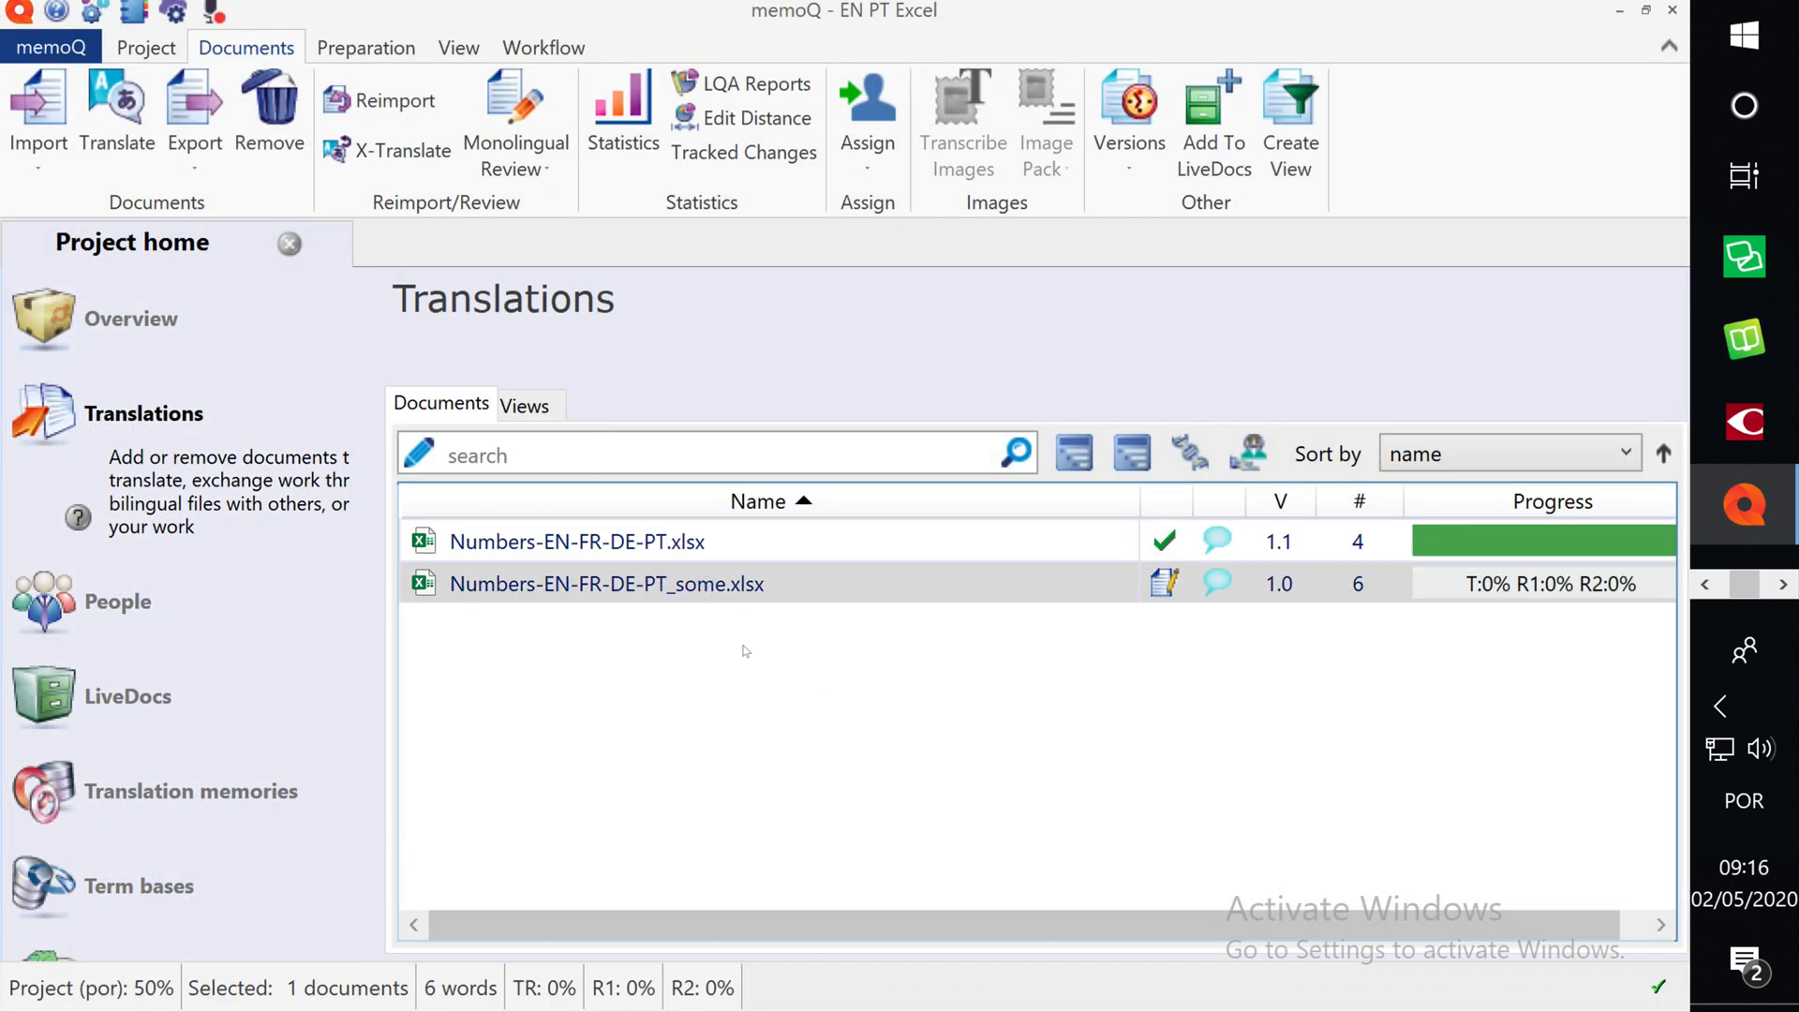
- Open Numbers-EN-FR-DE-PT_some.xlsx for translation and inspect the locked segments "two" and "five"
{"action": "key", "text": "Return"}
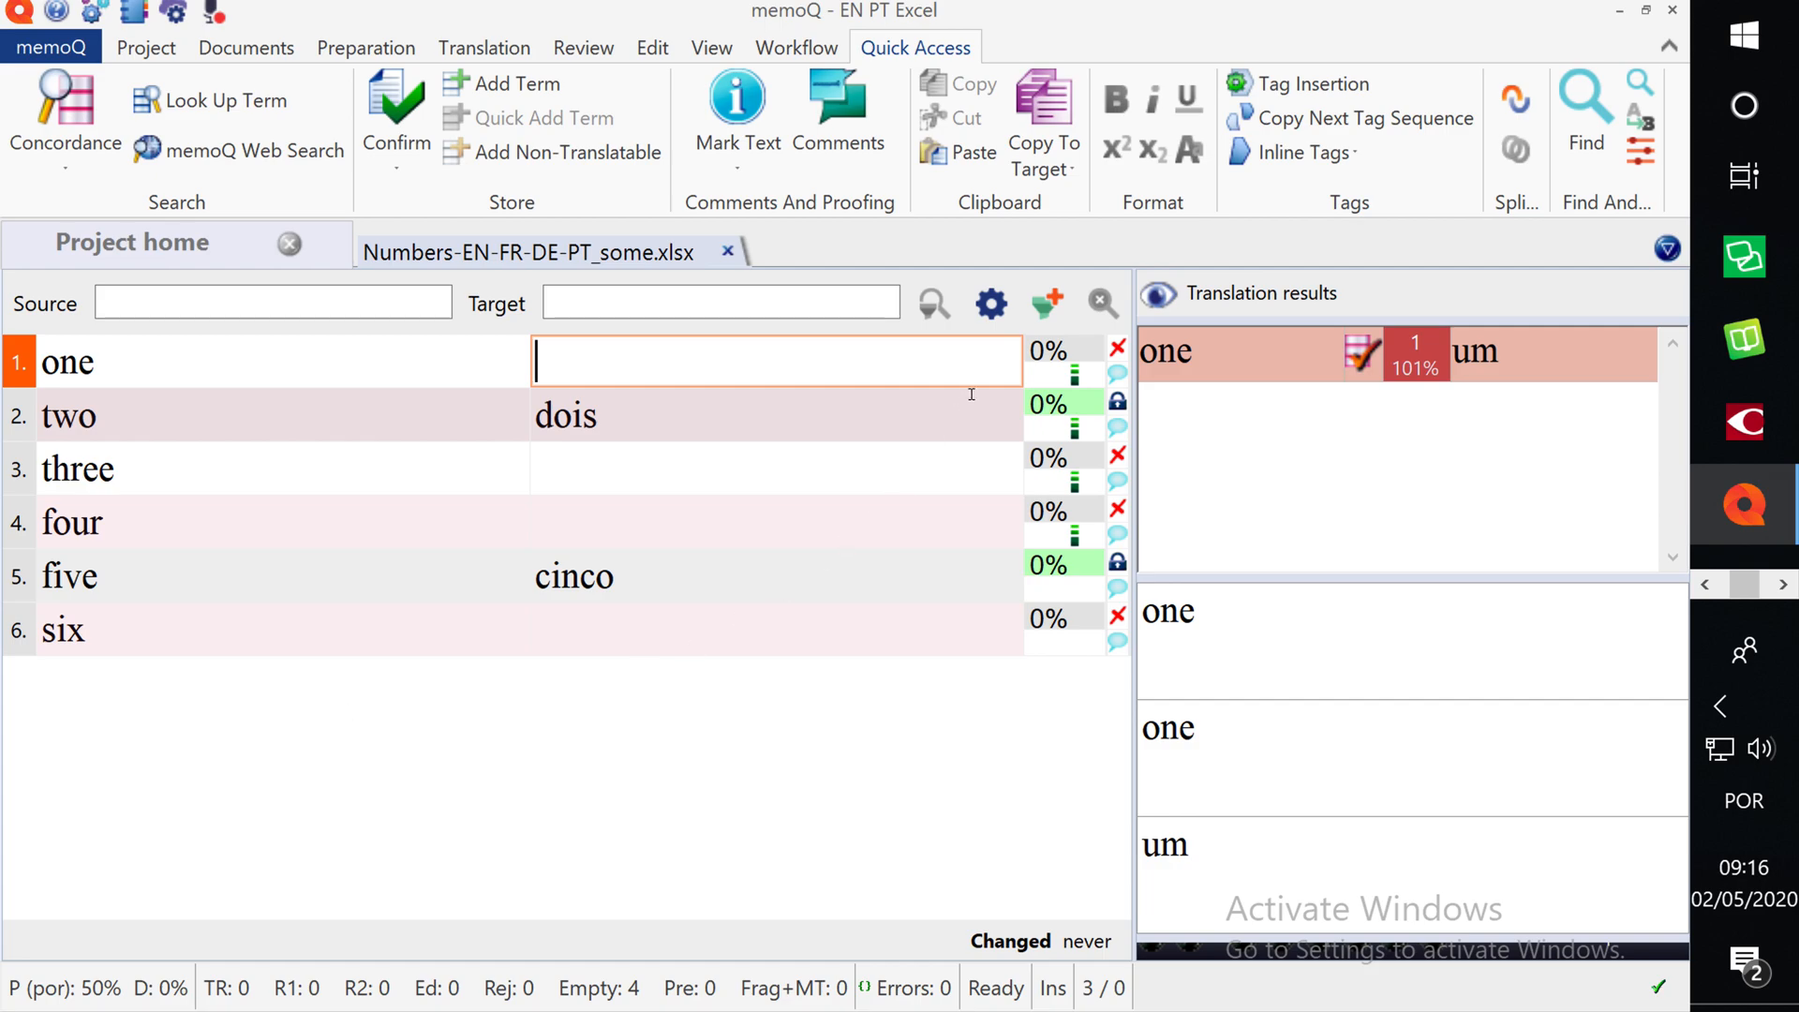
{"action": "left_click", "coordinate": [830, 412]}
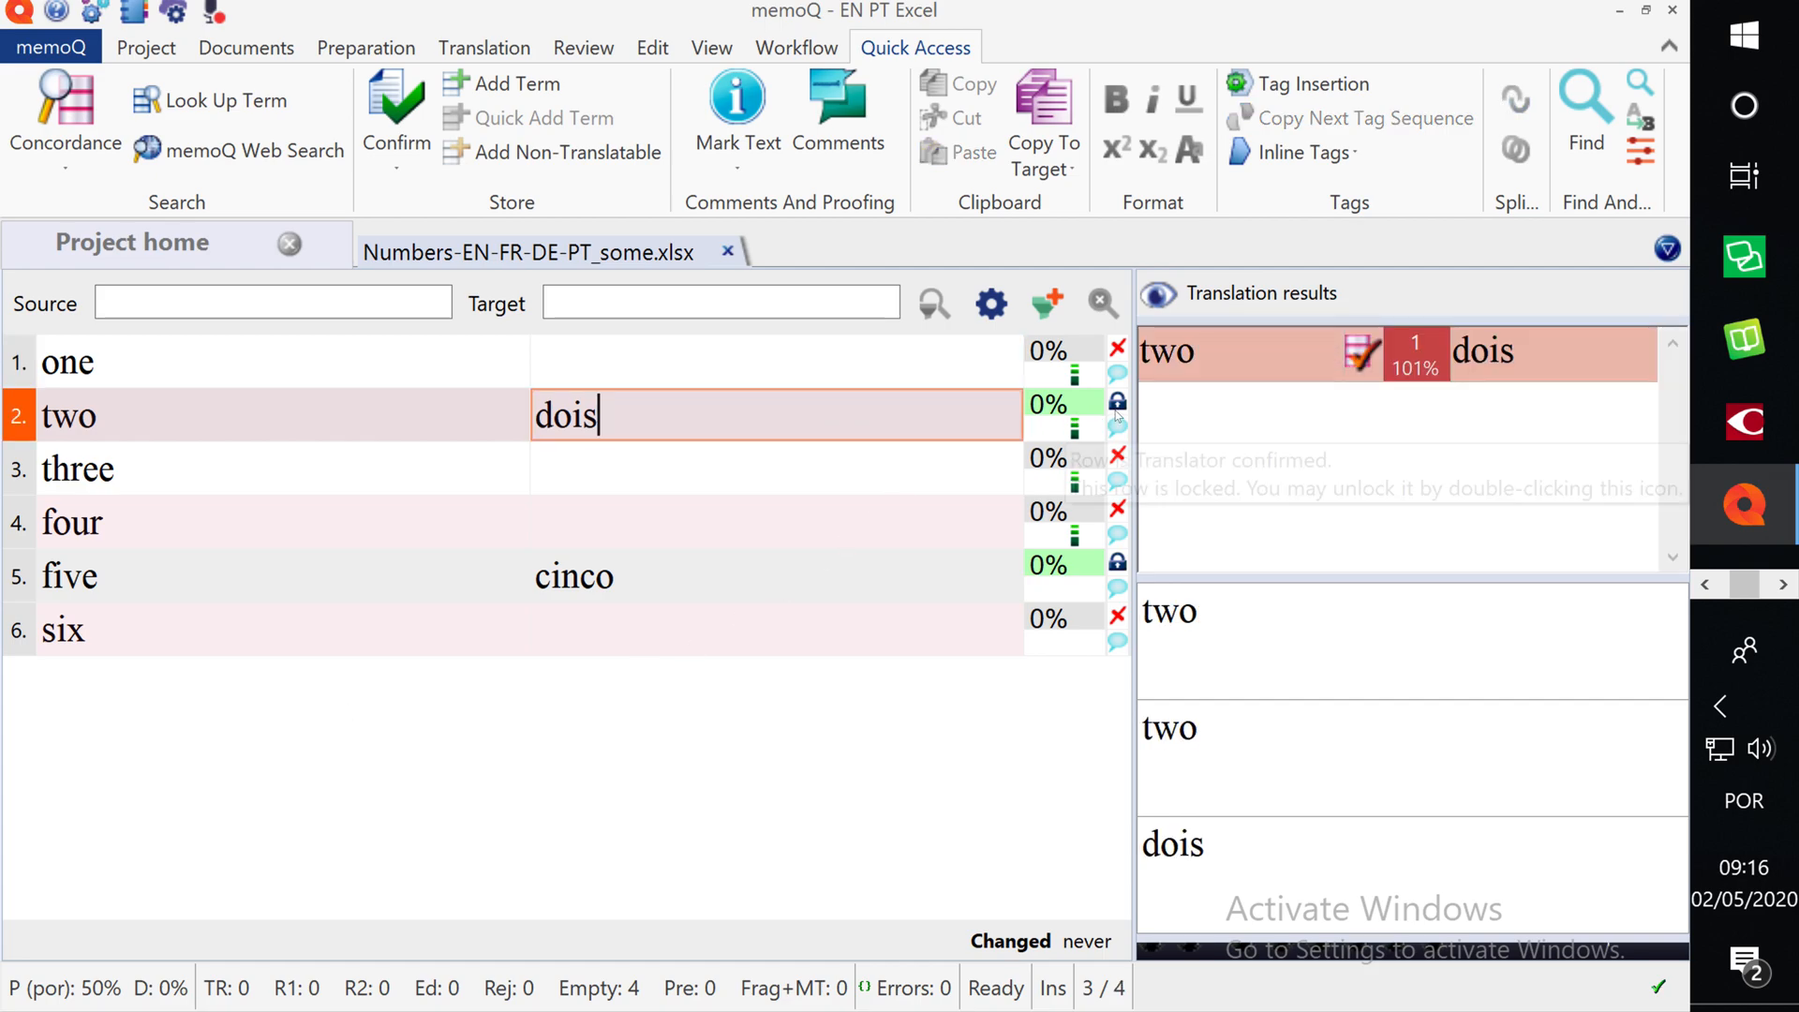
{"action": "left_click", "coordinate": [825, 576]}
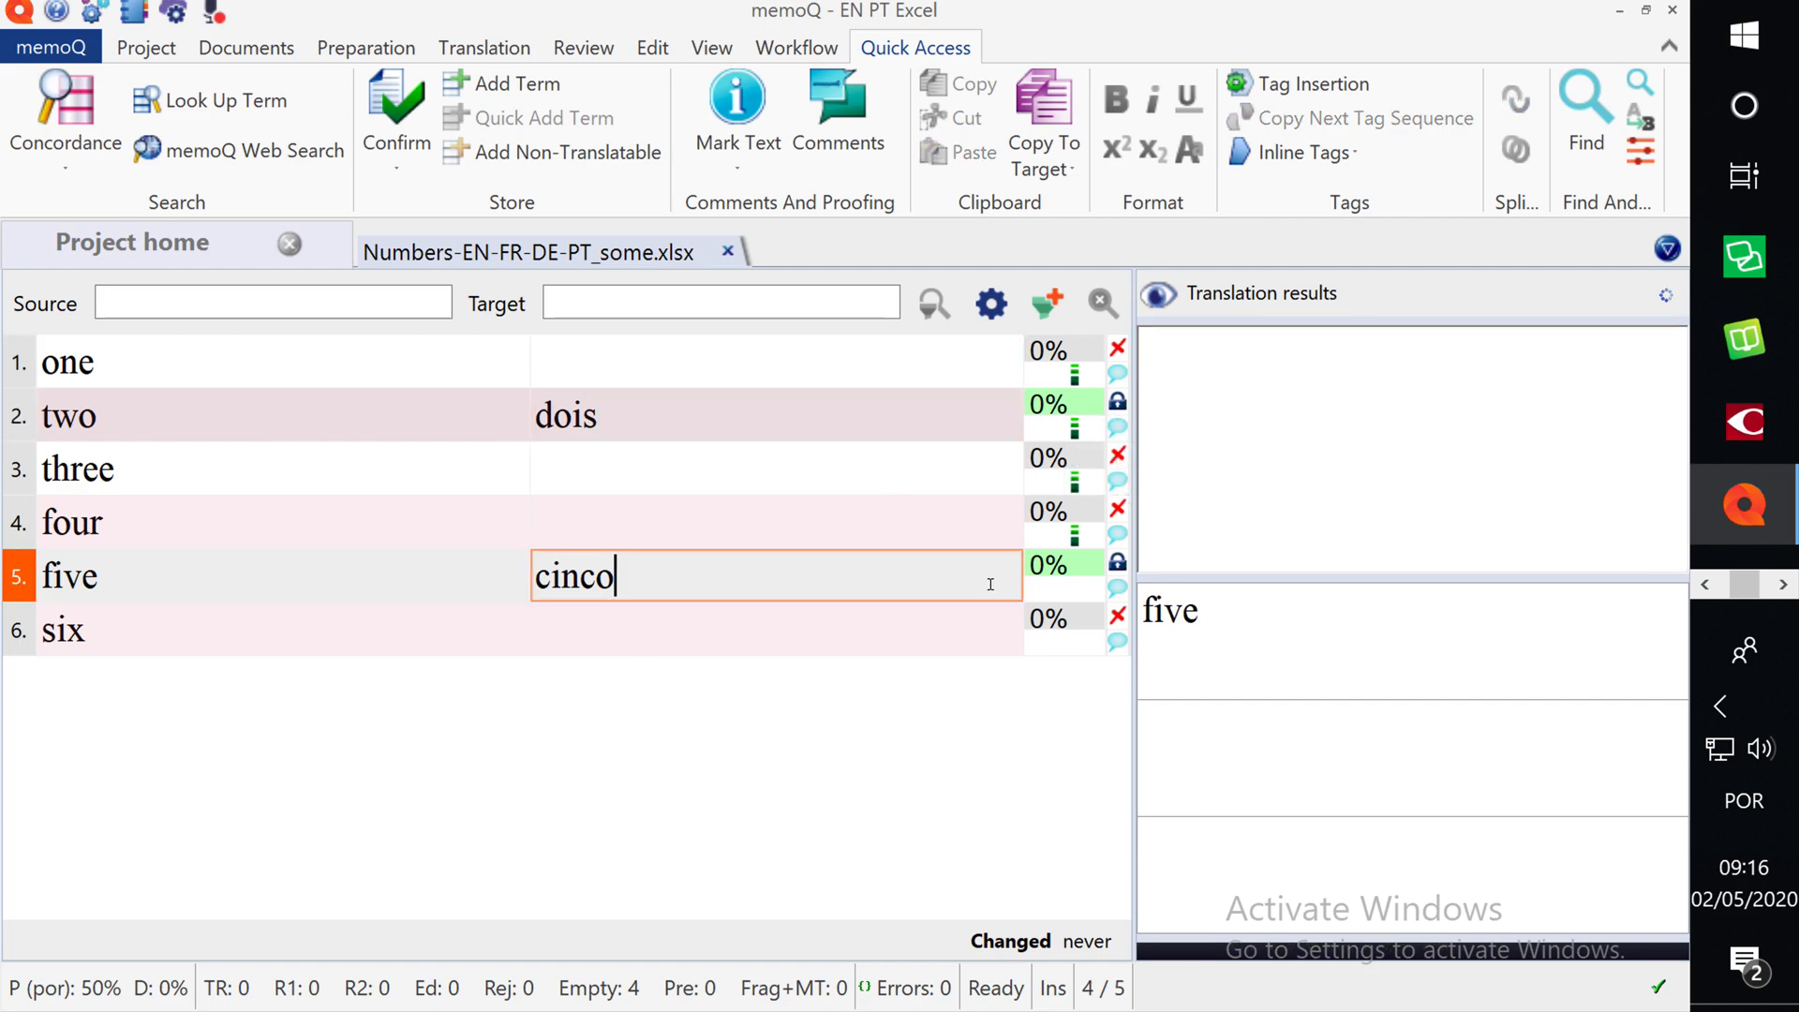
- Fill and confirm the unlocked segments with the translation memory matches um, três, quatro and seis, and close the document
{"action": "left_click", "coordinate": [638, 346]}
{"action": "key", "text": "ctrl+space"}
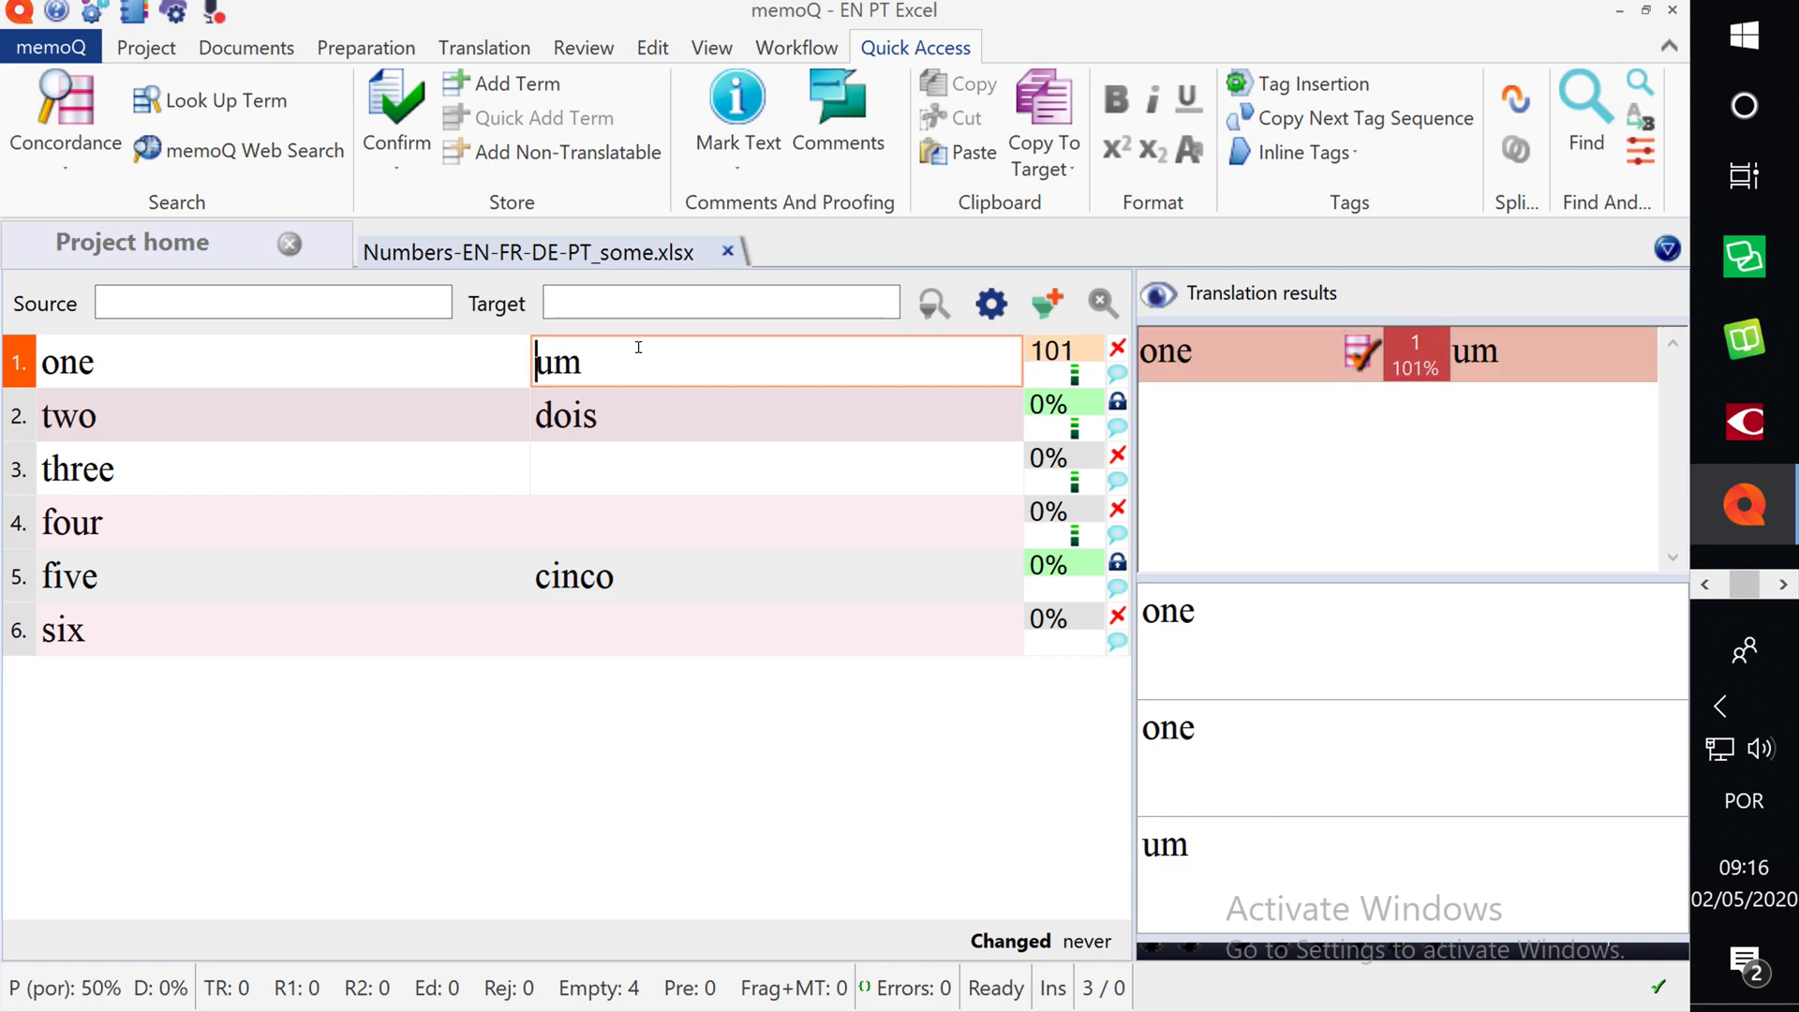
{"action": "key", "text": "ctrl+Return"}
{"action": "key", "text": "ctrl+Return"}
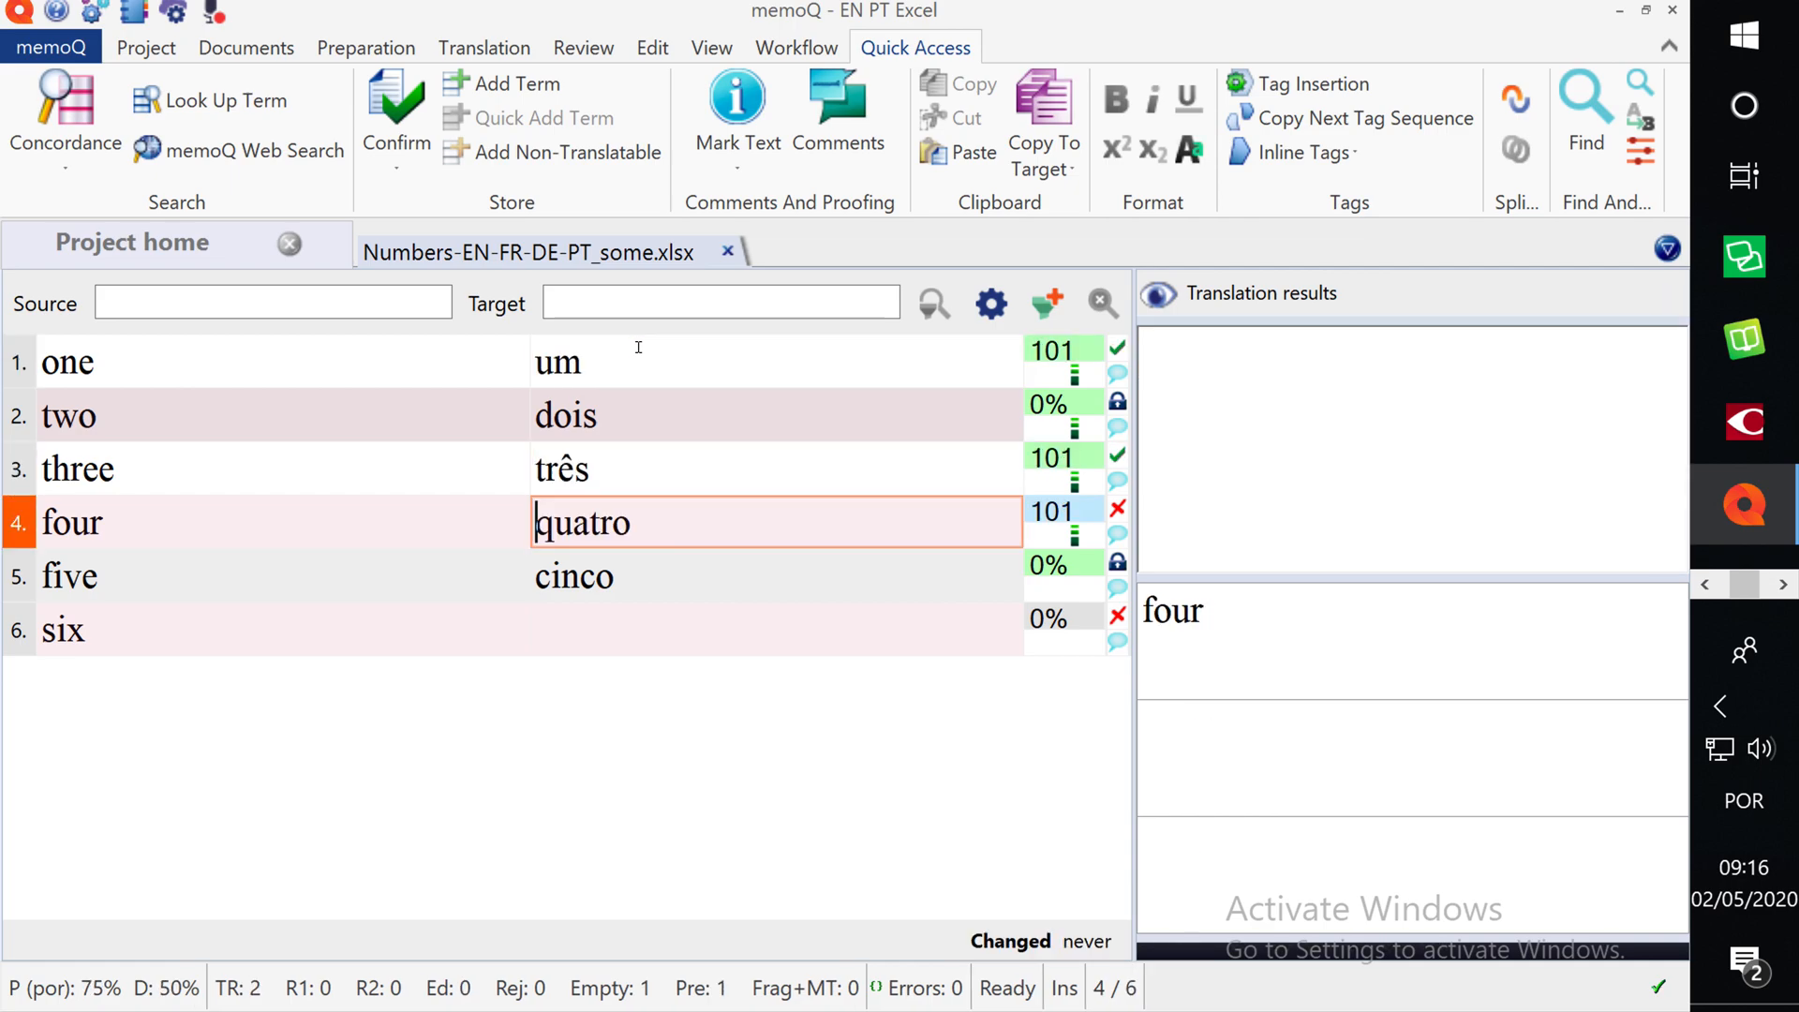
{"action": "key", "text": "ctrl+Return"}
{"action": "key", "text": "ctrl+Return"}
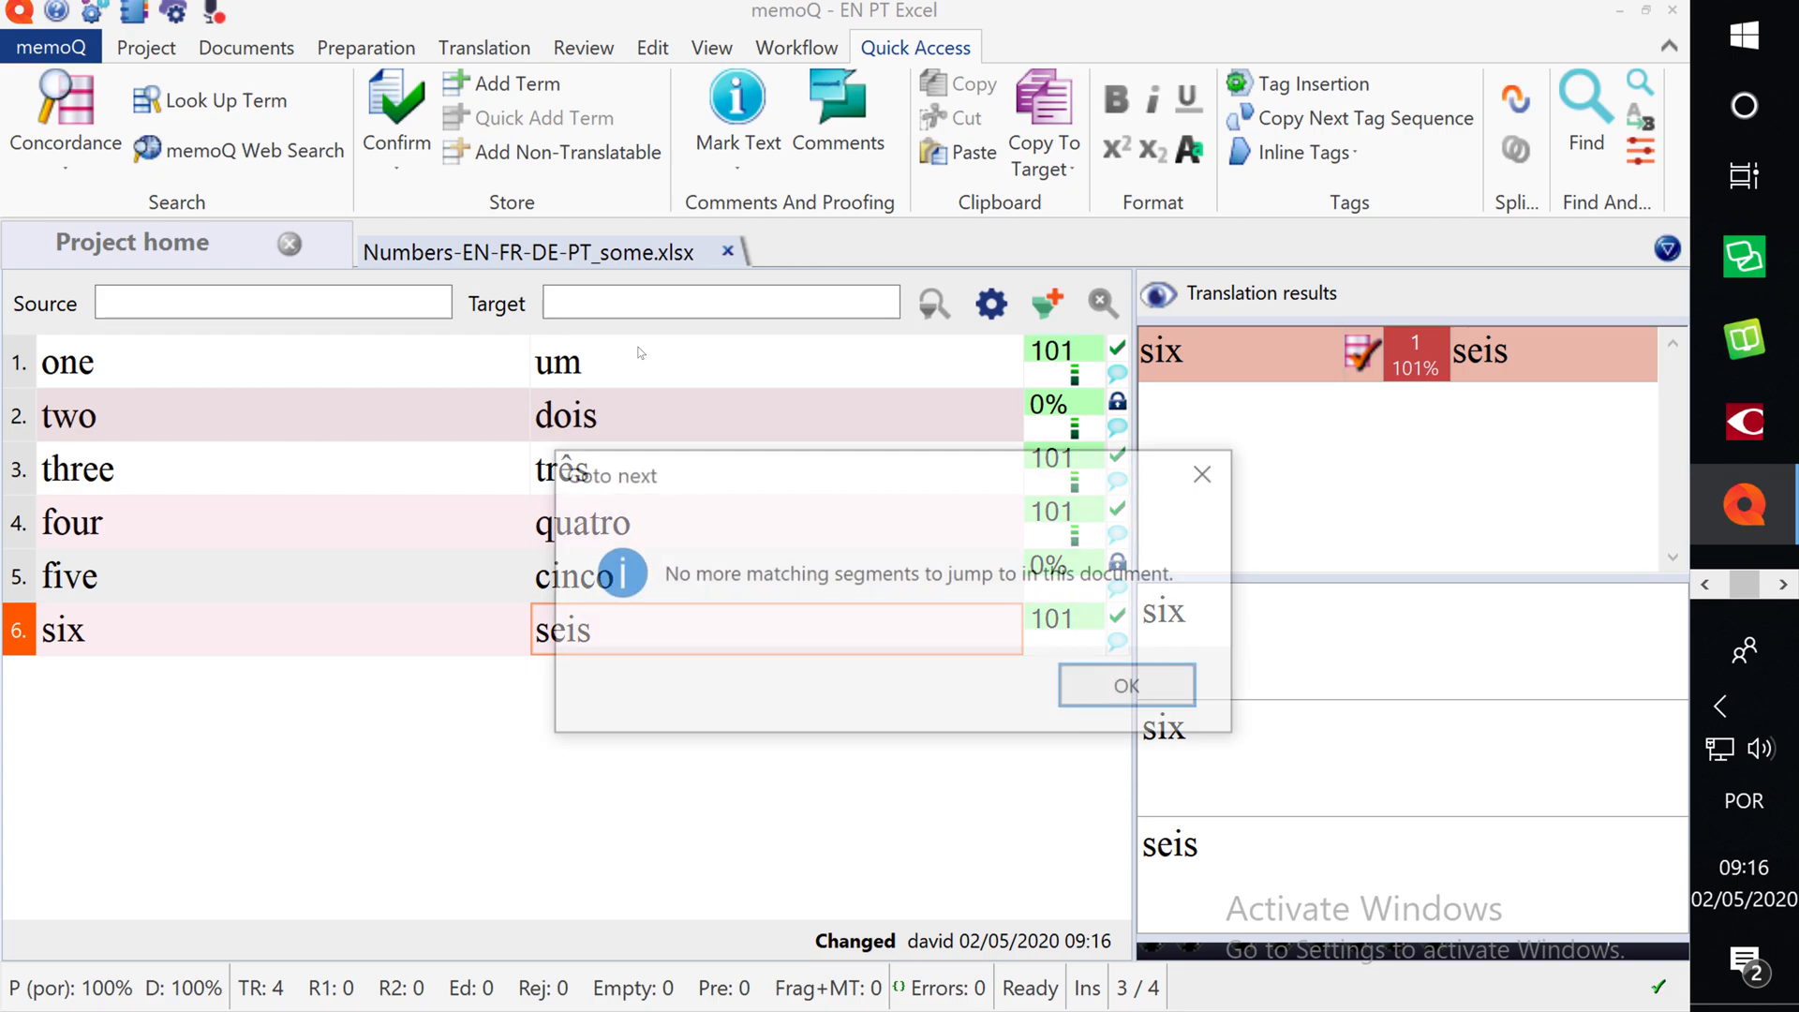
{"action": "left_click", "coordinate": [1122, 692]}
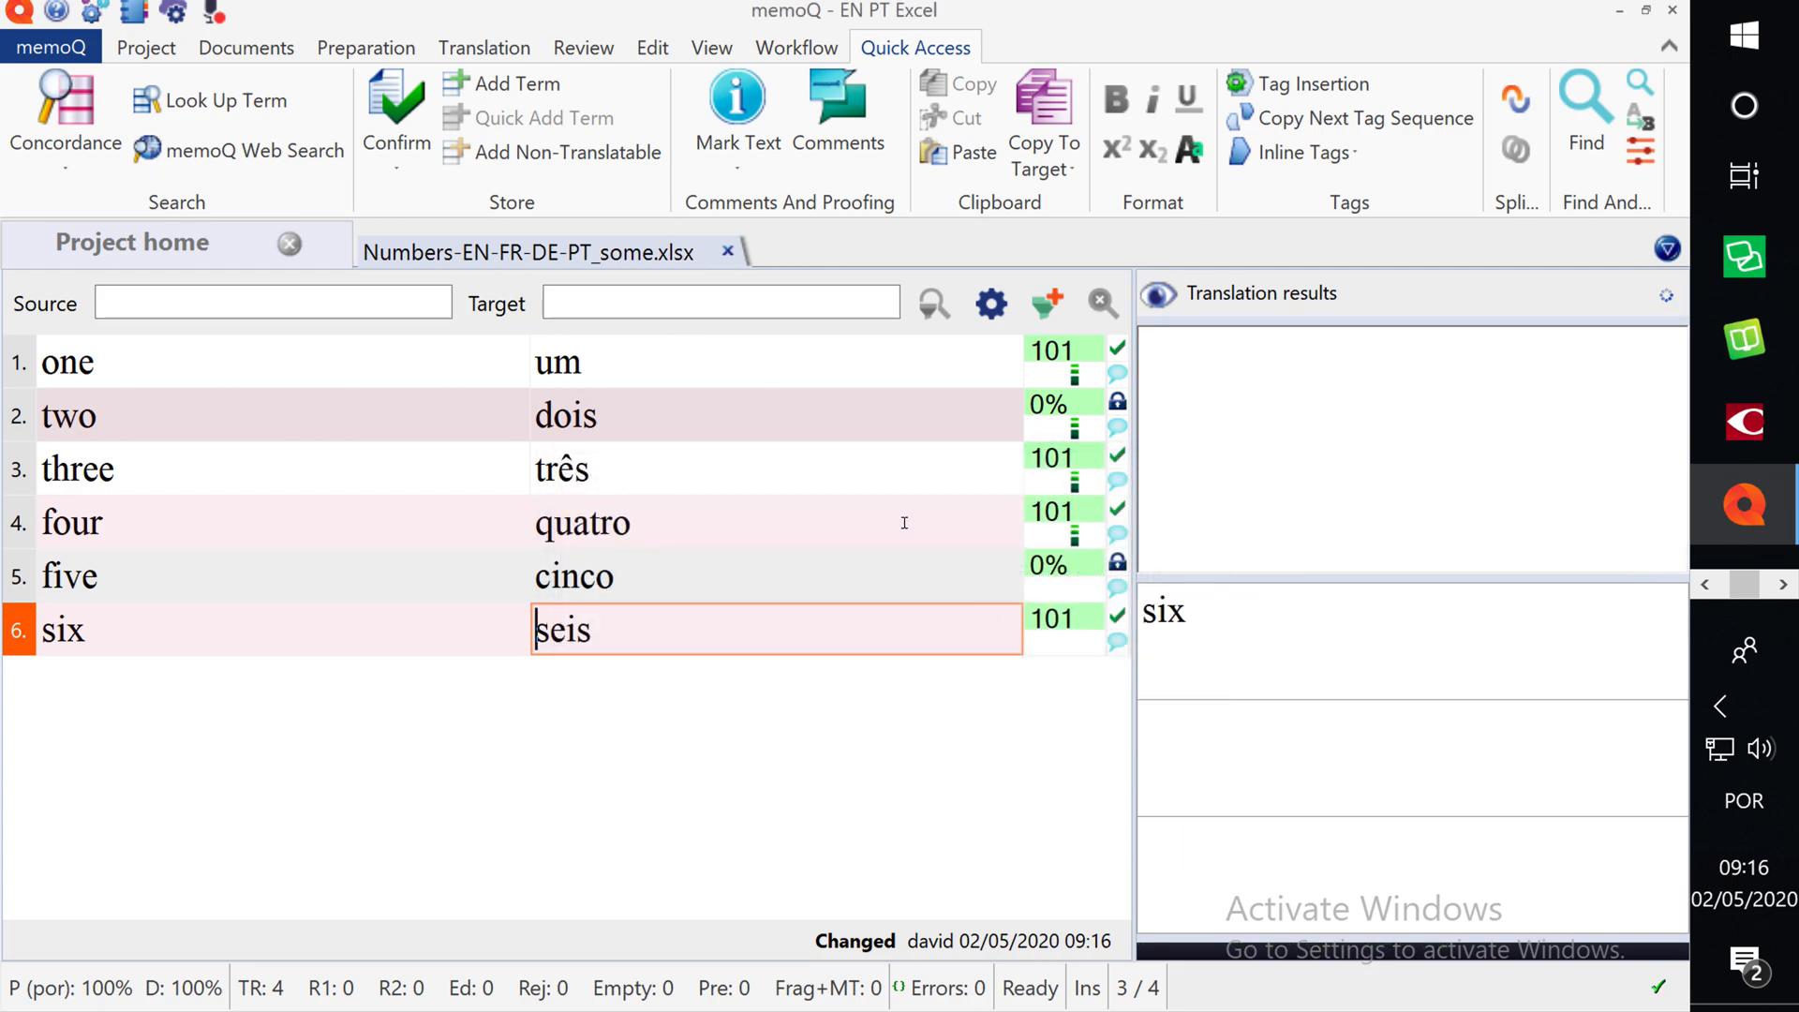
{"action": "left_click", "coordinate": [728, 251]}
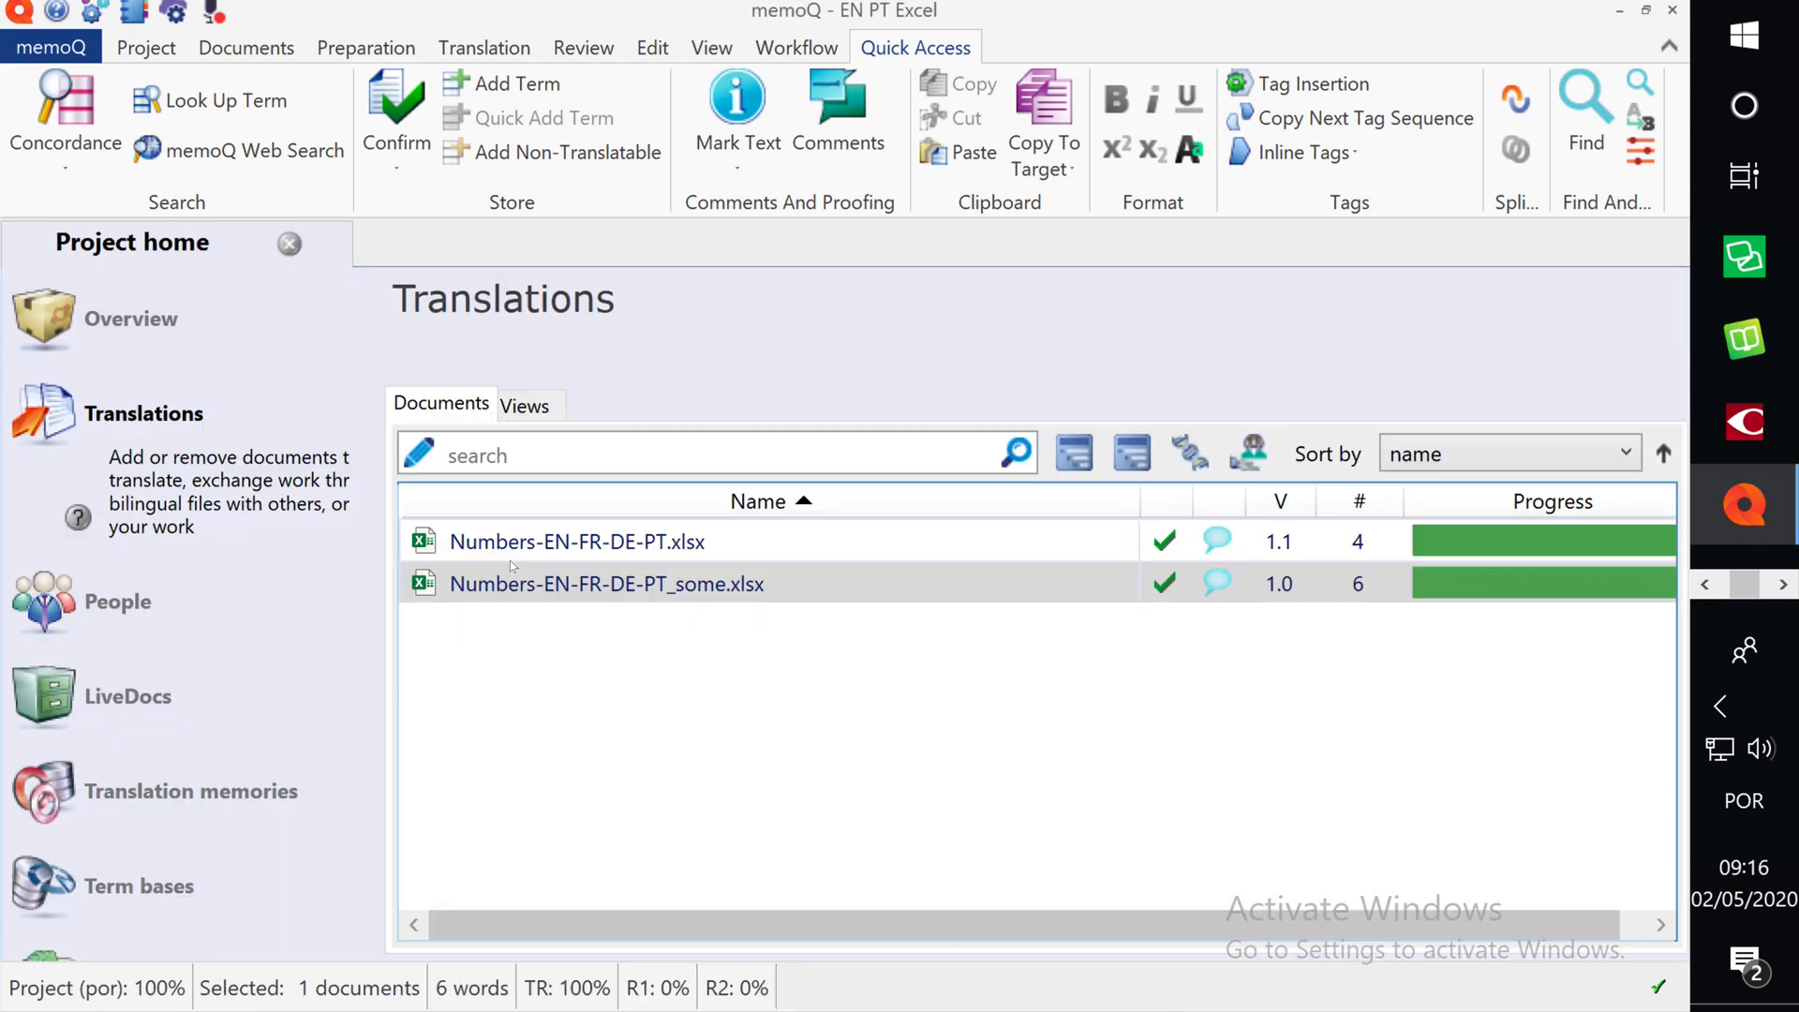
- Export the translated Numbers-EN-FR-DE-PT_some.xlsx to the PUZZLES AND TIPS folder as PT_Numbers-EN-FR-DE-PT_some.xlsx
{"action": "right_click", "coordinate": [504, 589]}
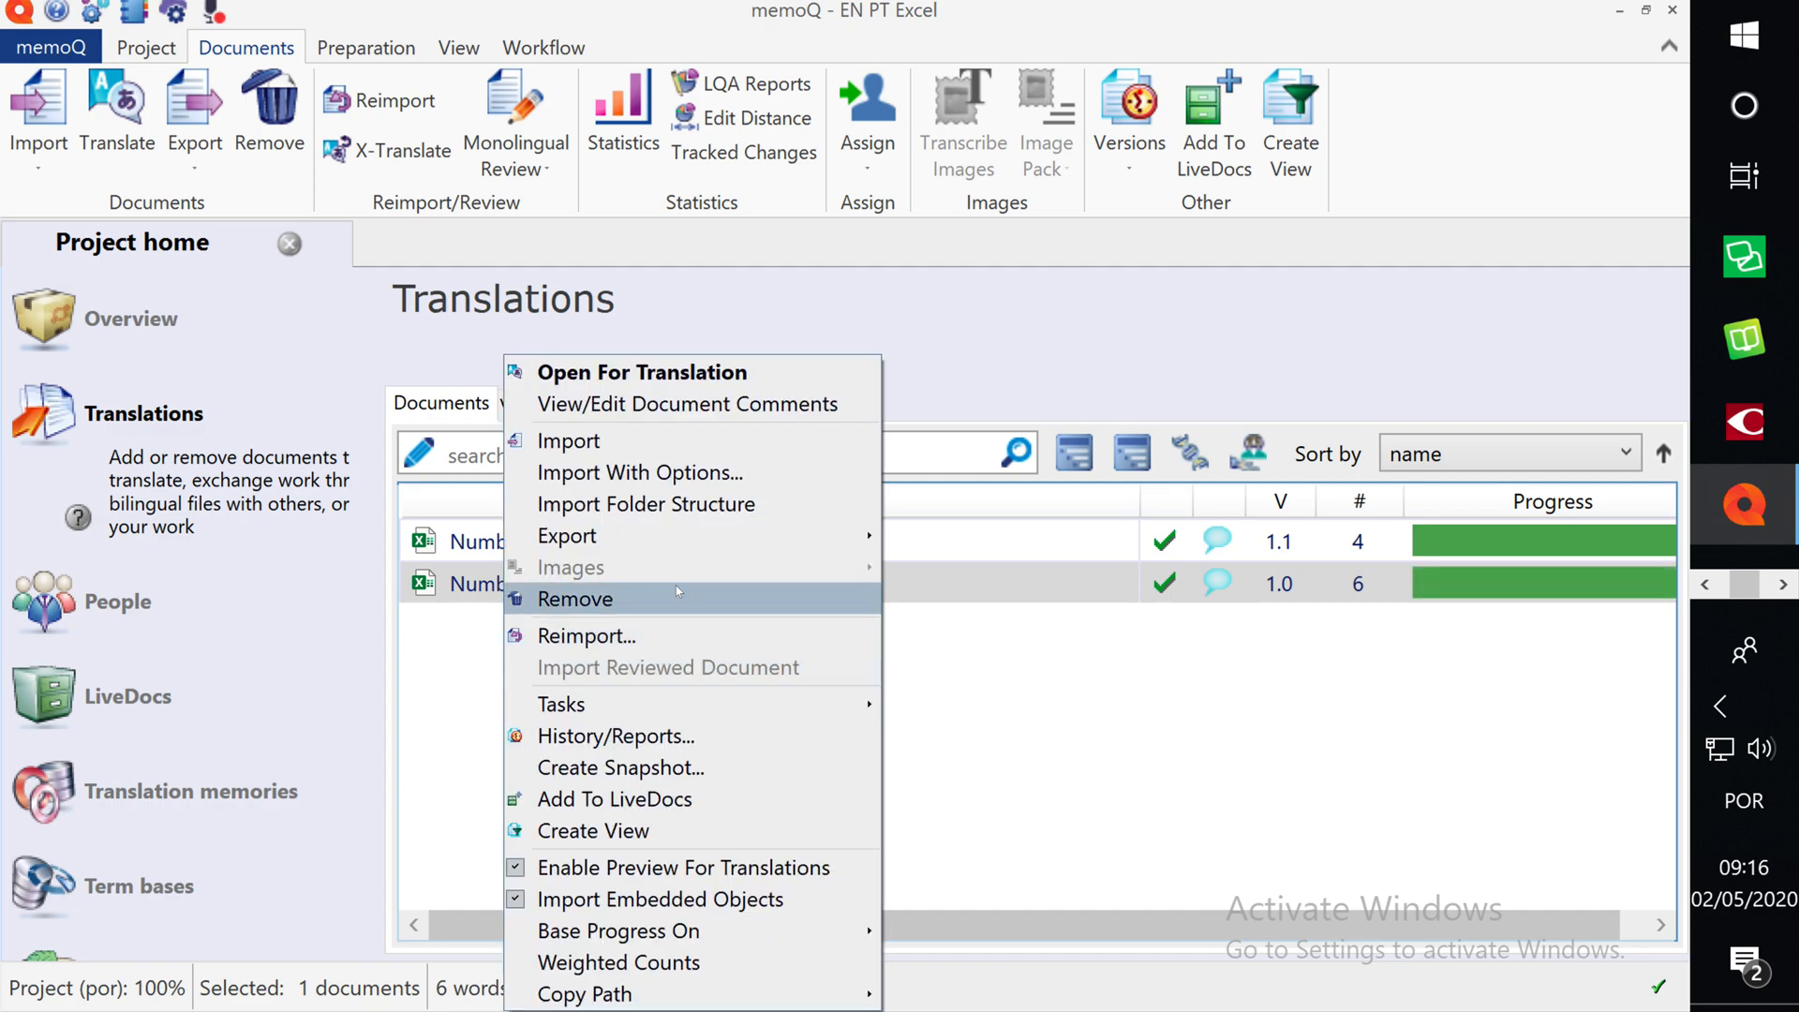
{"action": "mouse_move", "coordinate": [764, 536]}
{"action": "left_click", "coordinate": [971, 572]}
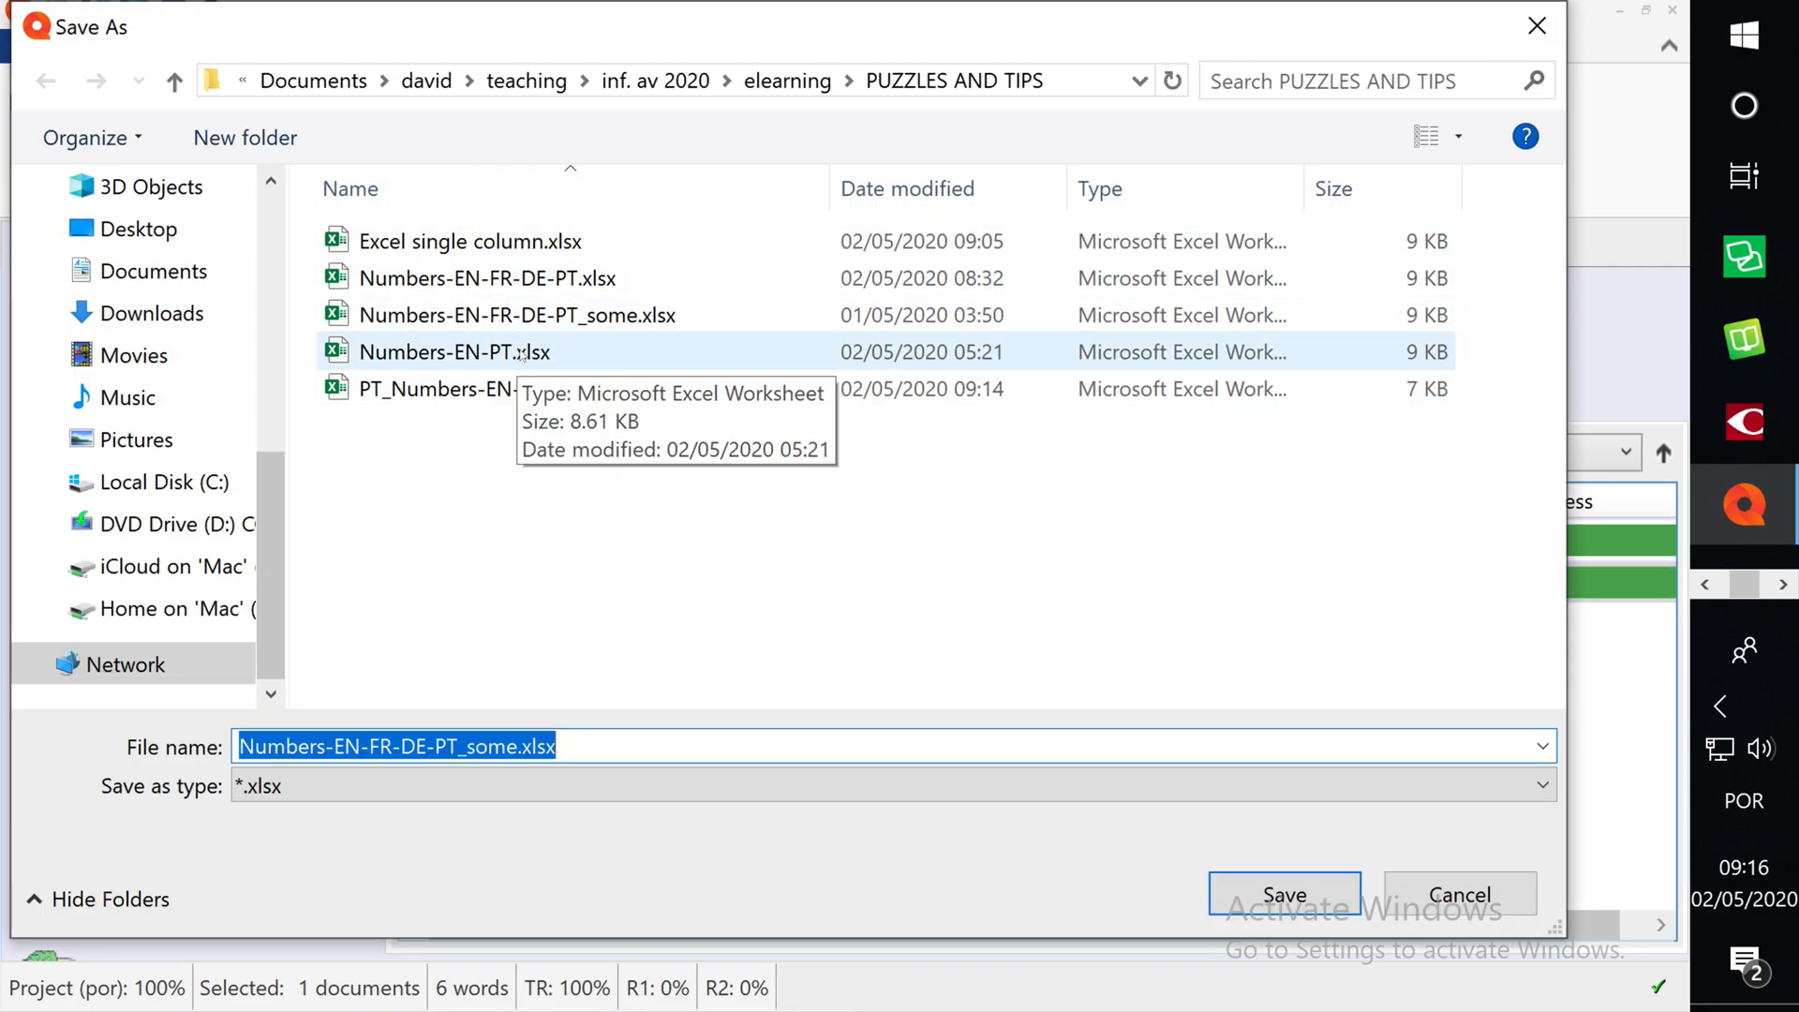
{"action": "left_click", "coordinate": [241, 745]}
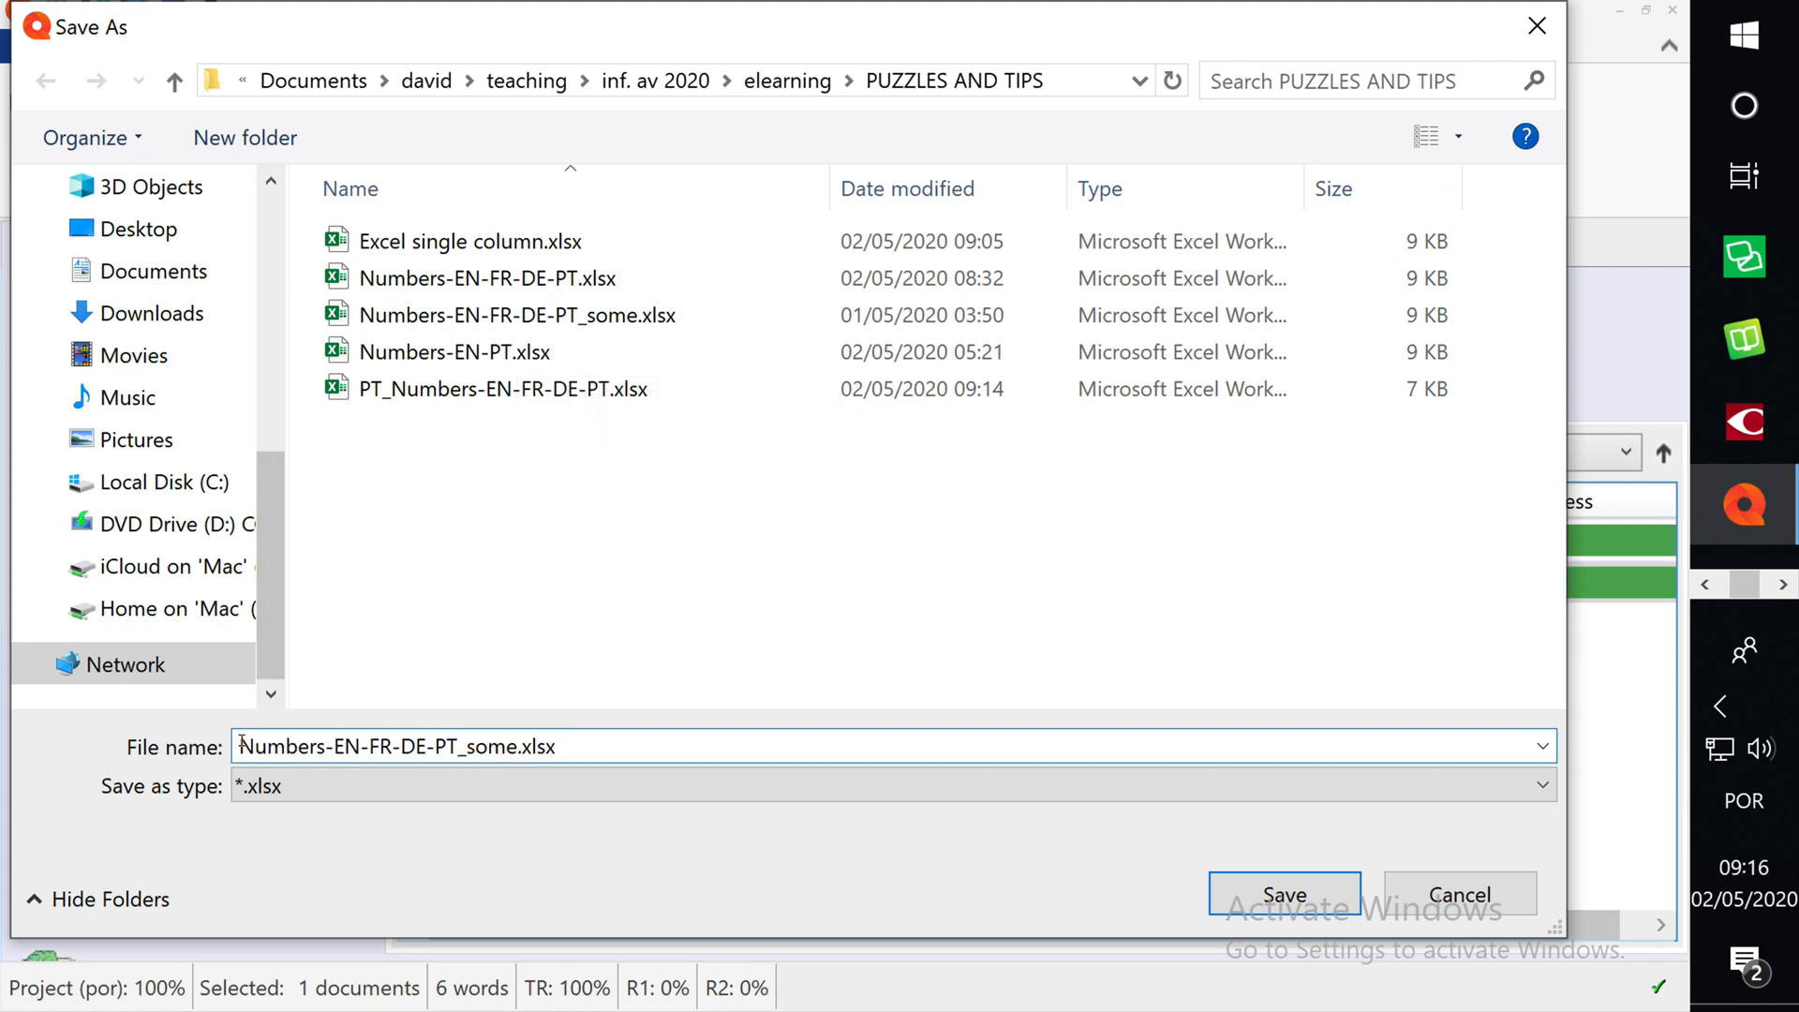
{"action": "type", "text": "PT_"}
{"action": "key", "text": "Return"}
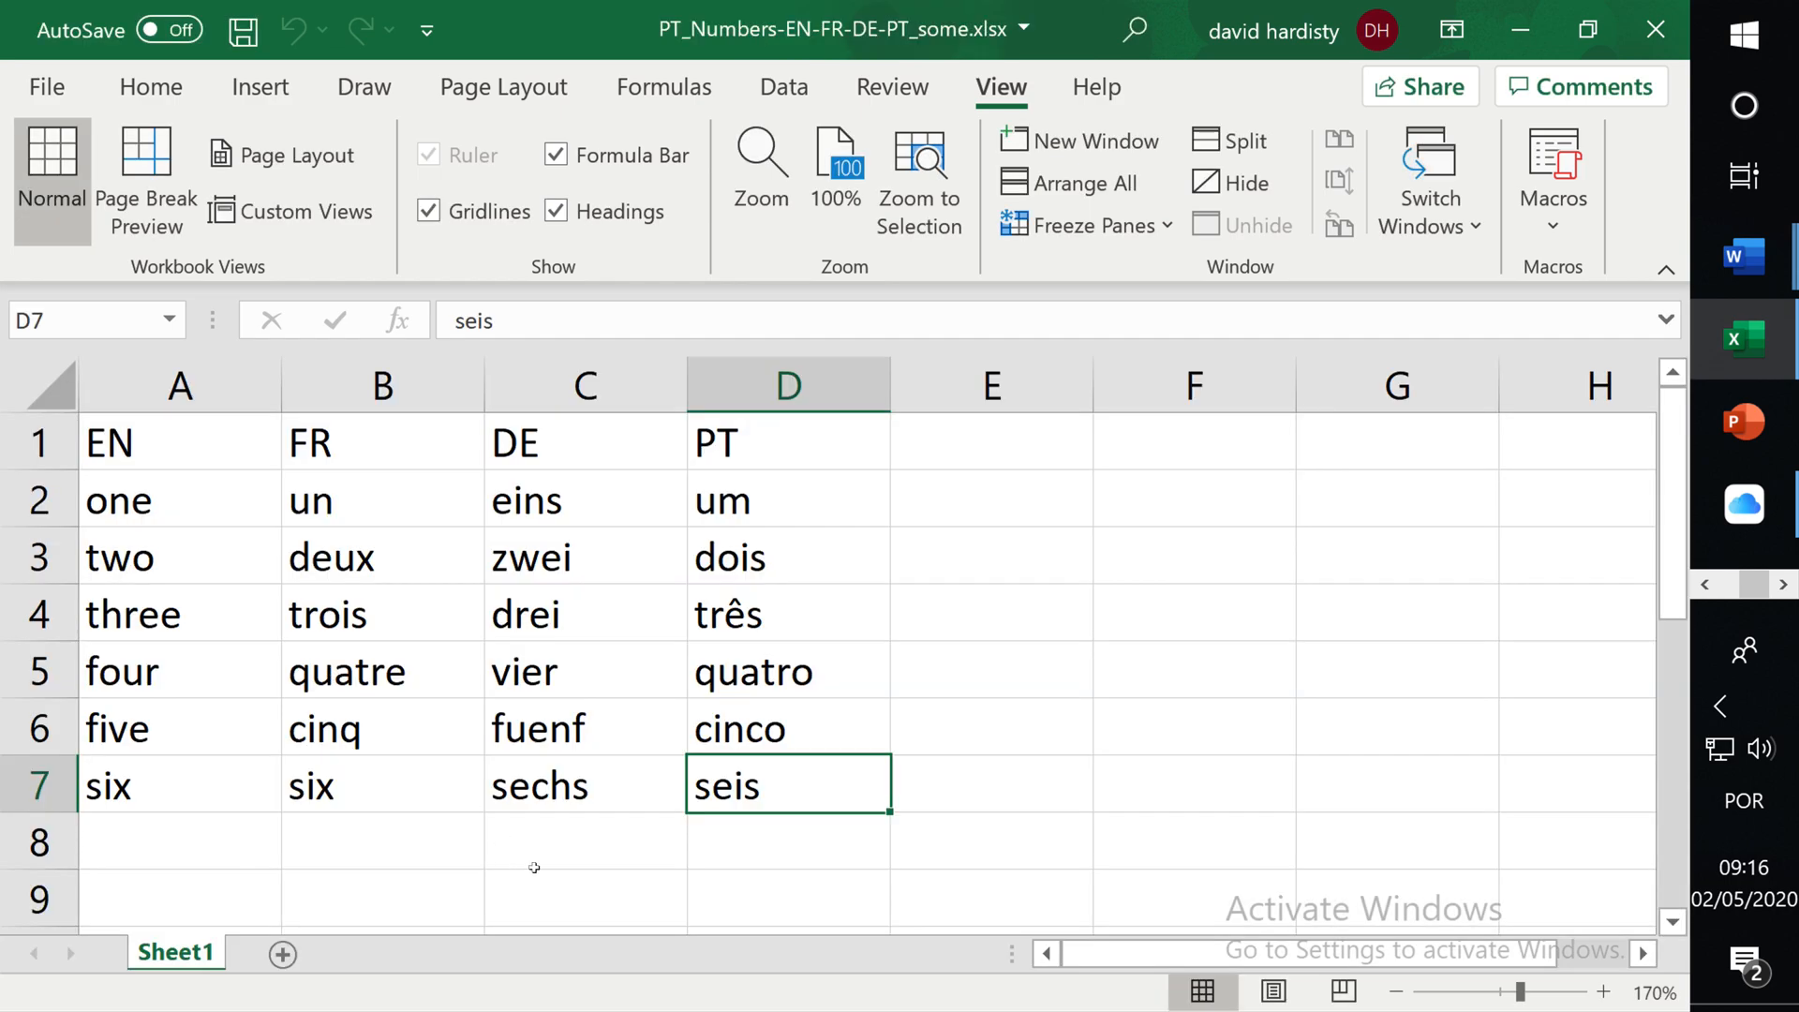
- Check the Portuguese translations in column D of the exported PT_Numbers-EN-FR-DE-PT_some.xlsx in Excel
{"action": "left_click", "coordinate": [755, 497]}
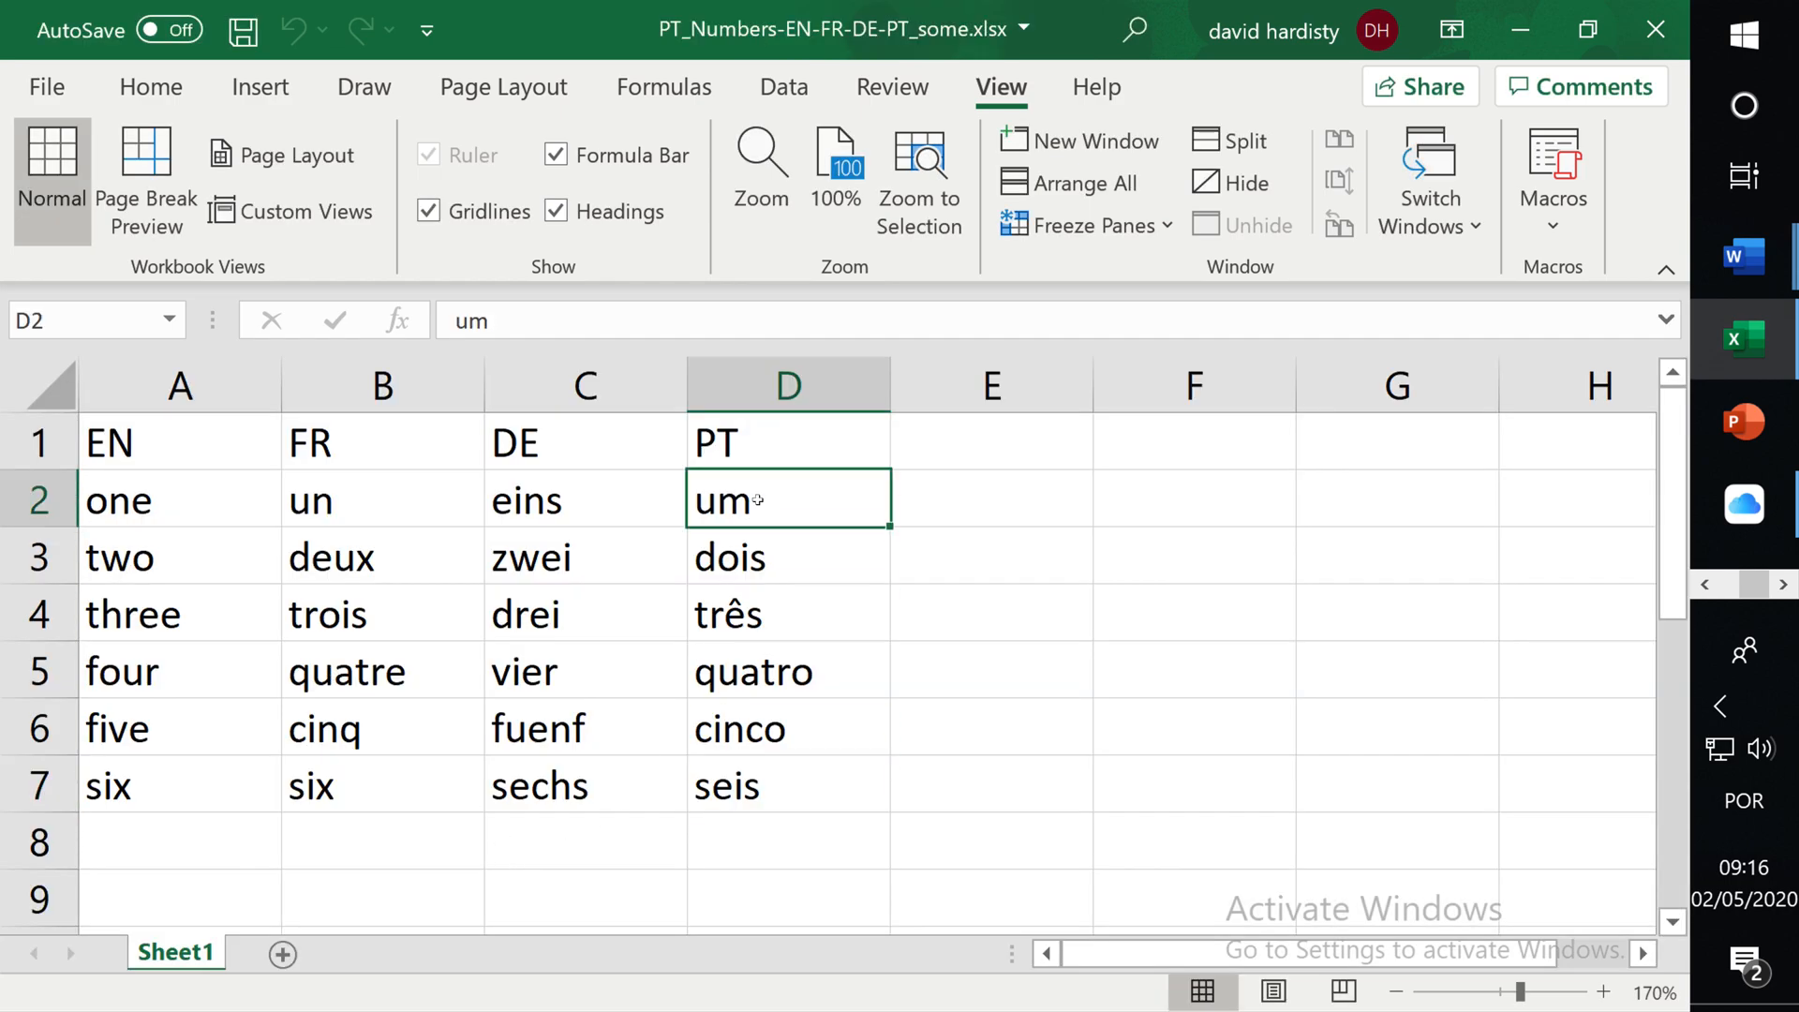
{"action": "left_click", "coordinate": [750, 789]}
{"action": "left_click", "coordinate": [747, 562]}
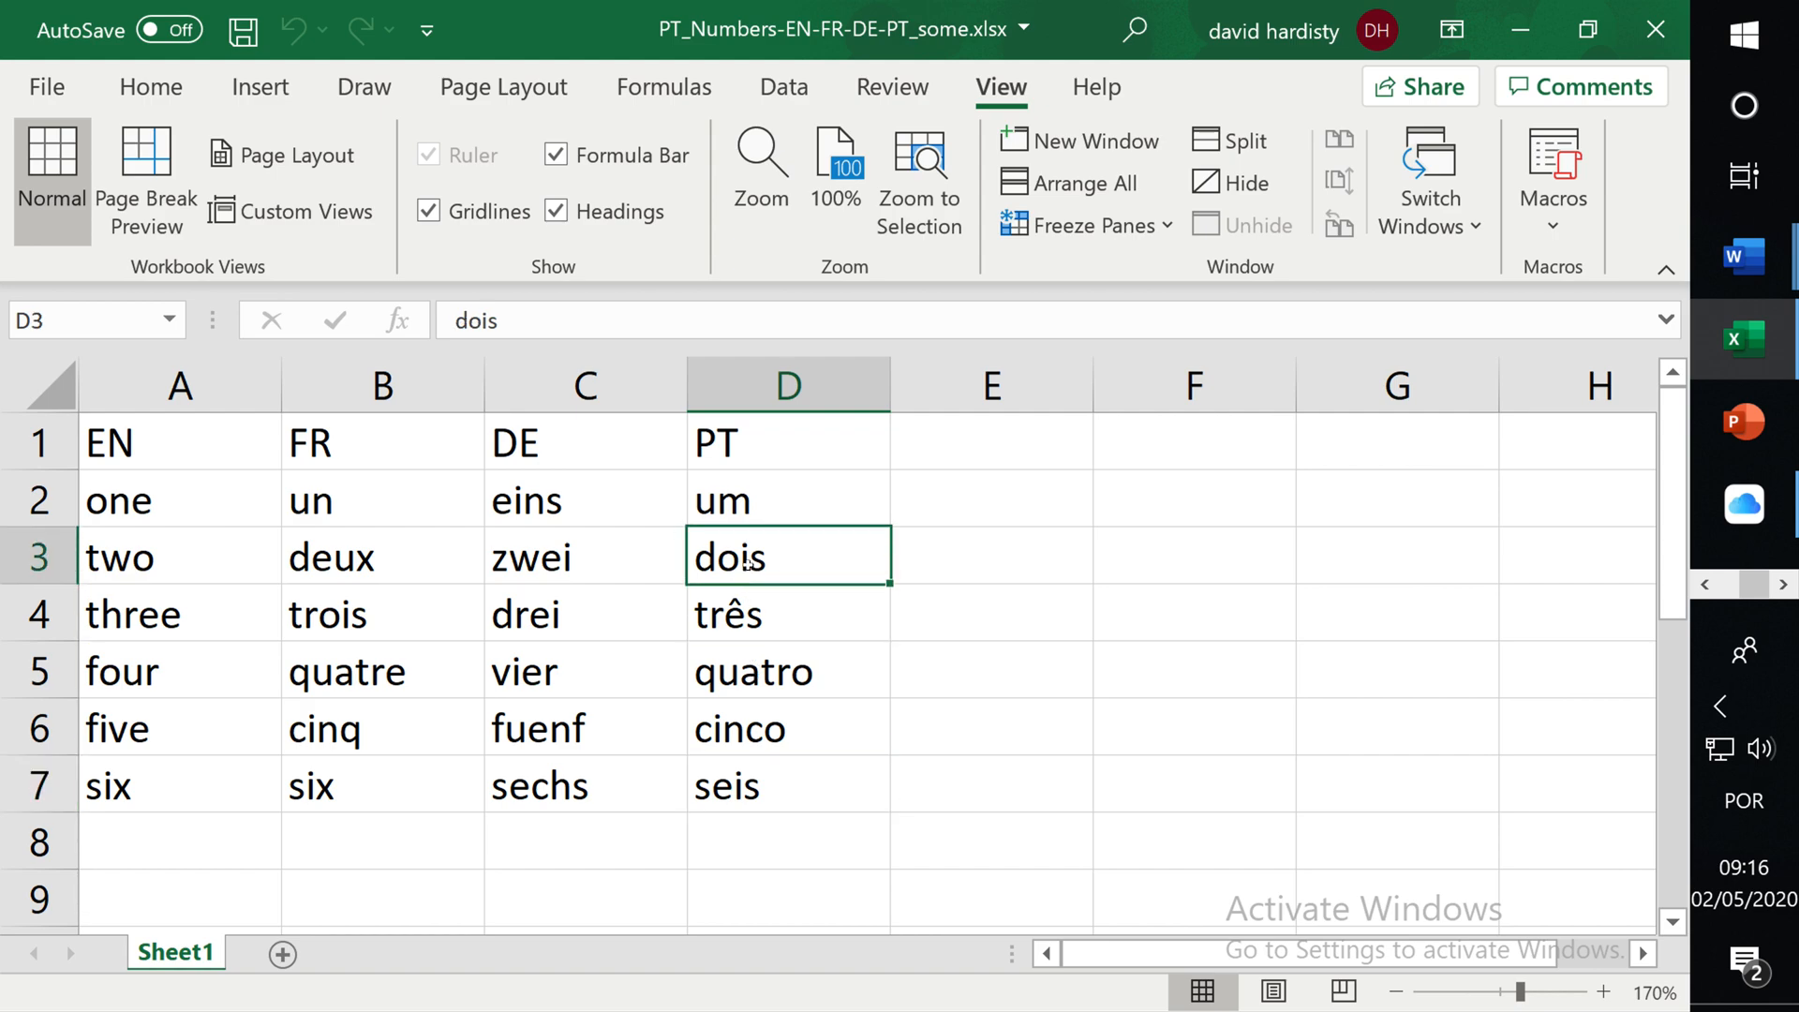
{"action": "key", "text": "super+Tab"}
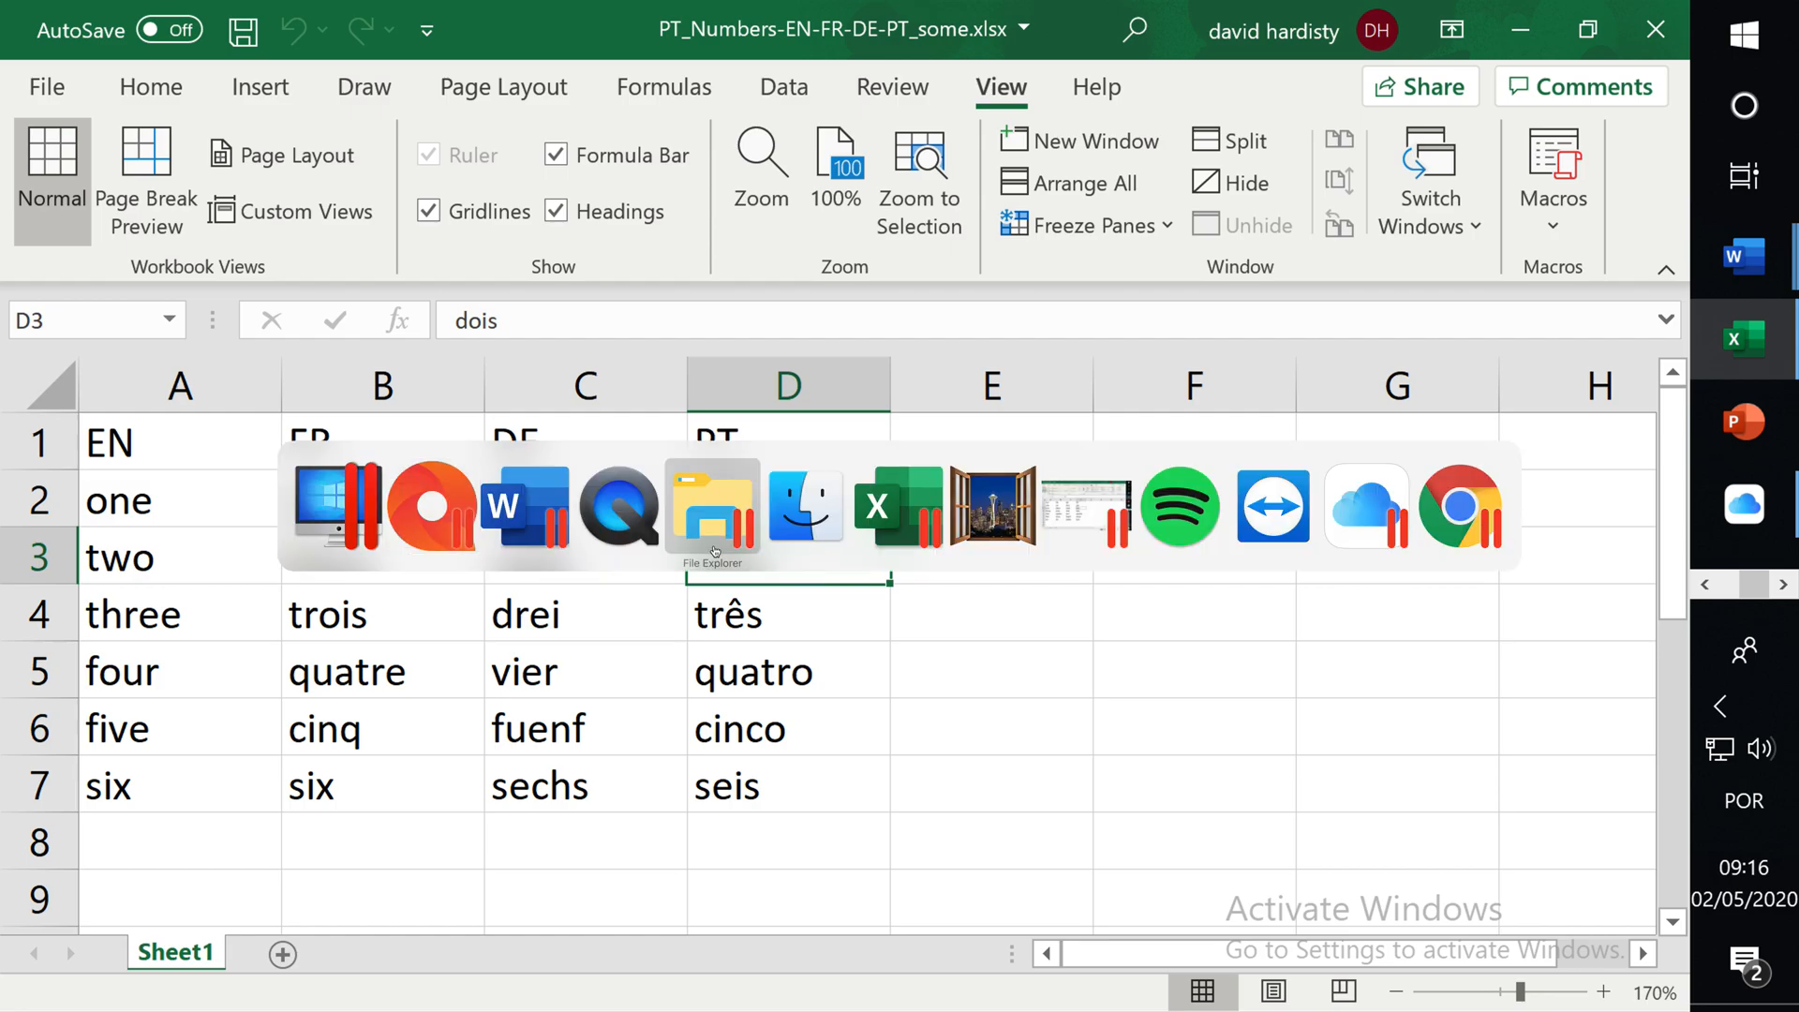
{"action": "left_click", "coordinate": [621, 514]}
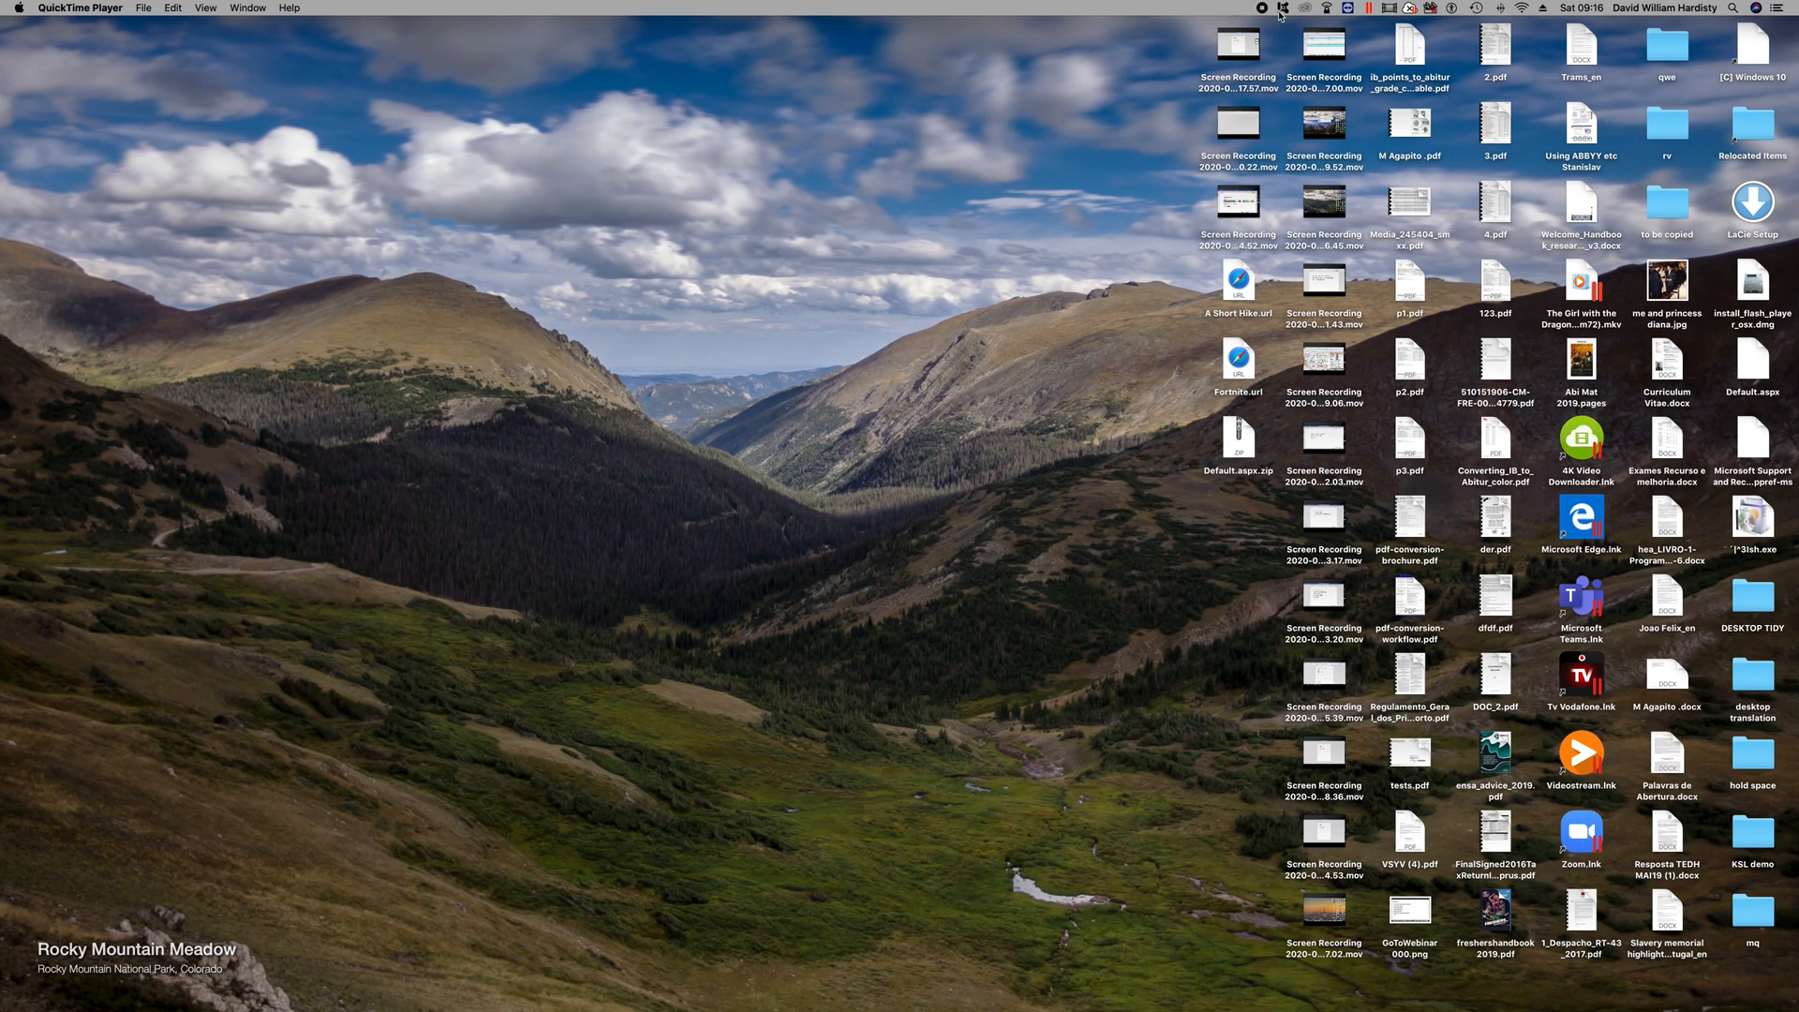